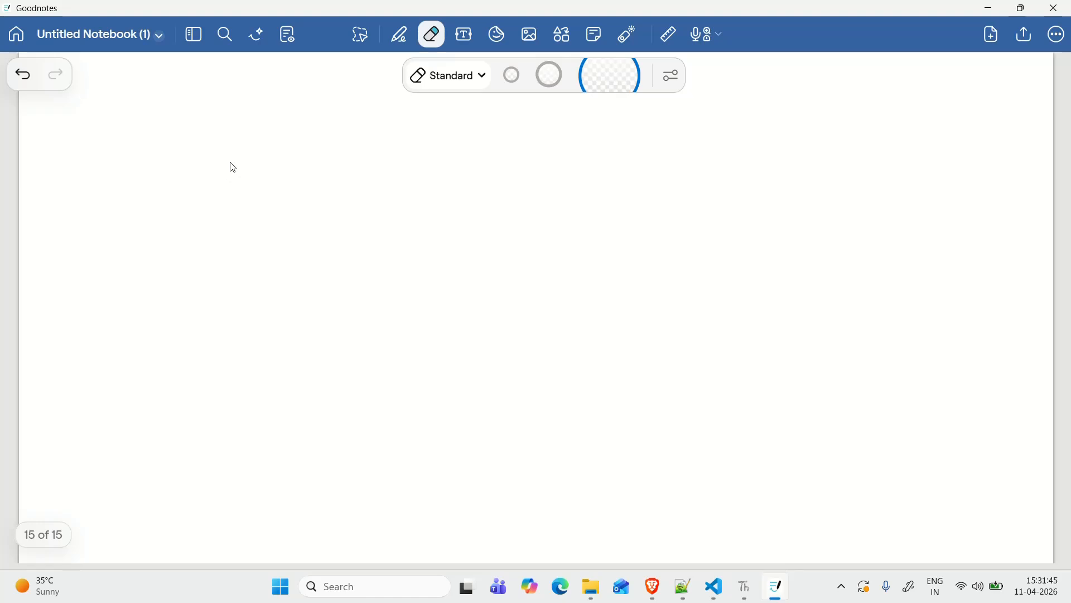
Write the heading "SFTP" in black pen near the top of the blank notebook page.
{"action": "left_click", "coordinate": [399, 38]}
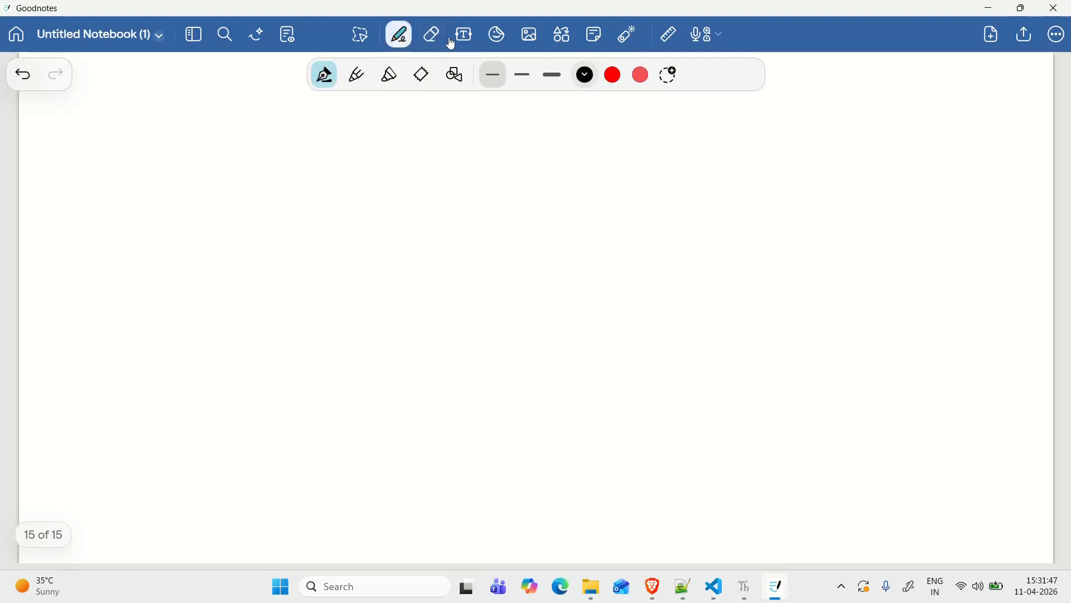
{"action": "mouse_move", "coordinate": [119, 111]}
{"action": "left_mouse_down"}
{"action": "mouse_move", "coordinate": [101, 143]}
{"action": "mouse_move", "coordinate": [136, 146]}
{"action": "left_mouse_up"}
{"action": "mouse_move", "coordinate": [136, 113]}
{"action": "left_mouse_down"}
{"action": "mouse_move", "coordinate": [154, 112]}
{"action": "mouse_move", "coordinate": [152, 125]}
{"action": "left_mouse_up"}
{"action": "mouse_move", "coordinate": [178, 121]}
{"action": "left_mouse_down"}
{"action": "mouse_move", "coordinate": [177, 146]}
{"action": "mouse_move", "coordinate": [198, 118]}
{"action": "mouse_move", "coordinate": [208, 136]}
{"action": "left_mouse_up"}
Draw a small arrow under the SFTP heading and write out "Secure File Transfer protocol" beside it.
{"action": "mouse_move", "coordinate": [165, 178]}
{"action": "left_mouse_down"}
{"action": "mouse_move", "coordinate": [197, 193]}
{"action": "mouse_move", "coordinate": [190, 204]}
{"action": "mouse_move", "coordinate": [303, 192]}
{"action": "mouse_move", "coordinate": [367, 213]}
{"action": "mouse_move", "coordinate": [377, 183]}
{"action": "left_mouse_up"}
{"action": "mouse_move", "coordinate": [358, 202]}
{"action": "left_mouse_down"}
{"action": "mouse_move", "coordinate": [387, 194]}
{"action": "mouse_move", "coordinate": [396, 207]}
{"action": "mouse_move", "coordinate": [390, 181]}
{"action": "left_mouse_up"}
{"action": "left_click_drag", "start_coordinate": [404, 201], "coordinate": [410, 178]}
{"action": "mouse_move", "coordinate": [410, 177]}
{"action": "left_mouse_down"}
{"action": "mouse_move", "coordinate": [413, 206]}
{"action": "mouse_move", "coordinate": [420, 192]}
{"action": "mouse_move", "coordinate": [427, 206]}
{"action": "mouse_move", "coordinate": [471, 214]}
{"action": "mouse_move", "coordinate": [501, 193]}
{"action": "mouse_move", "coordinate": [547, 220]}
{"action": "mouse_move", "coordinate": [575, 209]}
{"action": "mouse_move", "coordinate": [604, 216]}
{"action": "left_mouse_up"}
{"action": "left_click_drag", "start_coordinate": [673, 206], "coordinate": [671, 239]}
{"action": "mouse_move", "coordinate": [666, 221]}
{"action": "left_mouse_down"}
{"action": "mouse_move", "coordinate": [690, 204]}
{"action": "mouse_move", "coordinate": [765, 204]}
{"action": "mouse_move", "coordinate": [765, 221]}
{"action": "left_mouse_up"}
{"action": "mouse_move", "coordinate": [782, 207]}
{"action": "left_mouse_down"}
{"action": "mouse_move", "coordinate": [796, 207]}
{"action": "mouse_move", "coordinate": [797, 222]}
{"action": "left_mouse_up"}
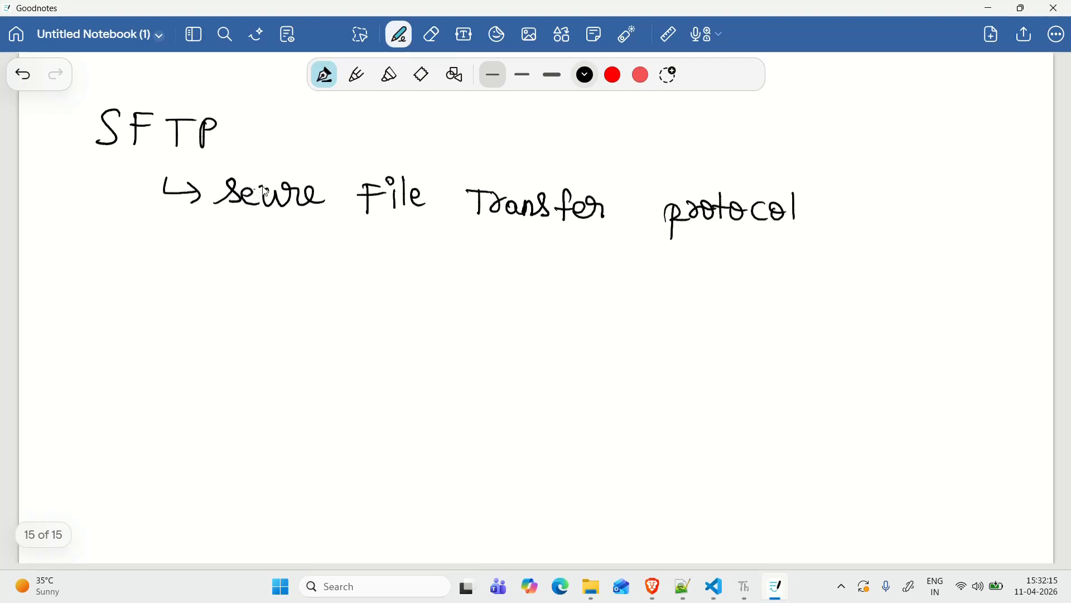
Correct the letter c in "Secure" and outline "File Transfer protocol" and "Secure" in two adjoining boxes.
{"action": "left_click_drag", "start_coordinate": [265, 190], "coordinate": [262, 204]}
{"action": "left_click_drag", "start_coordinate": [217, 172], "coordinate": [220, 179]}
{"action": "mouse_move", "coordinate": [353, 166]}
{"action": "left_mouse_down"}
{"action": "mouse_move", "coordinate": [350, 232]}
{"action": "mouse_move", "coordinate": [810, 227]}
{"action": "mouse_move", "coordinate": [813, 170]}
{"action": "mouse_move", "coordinate": [350, 168]}
{"action": "left_mouse_up"}
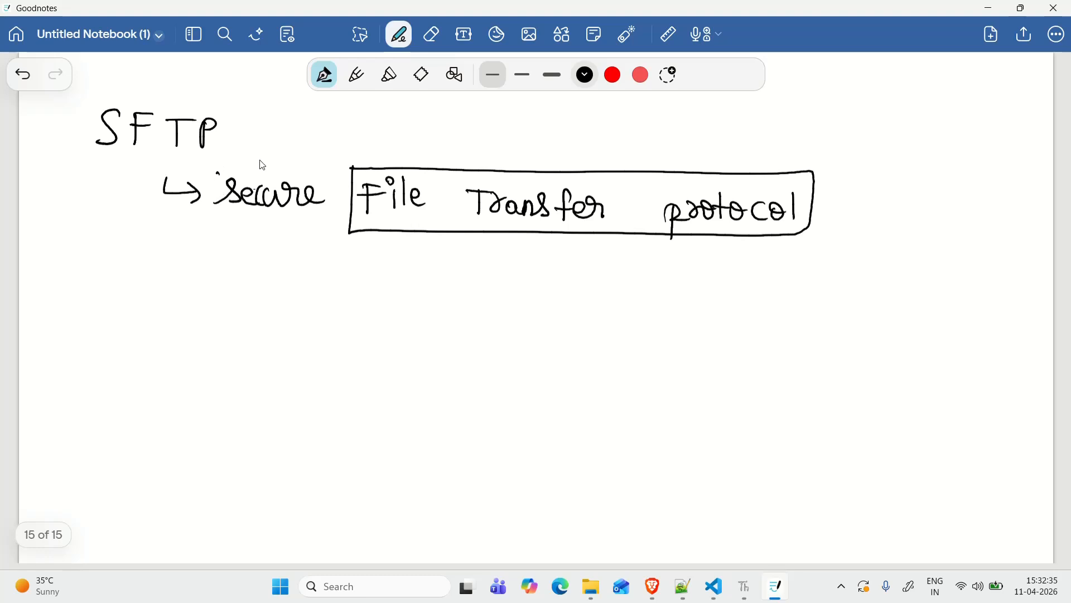
{"action": "mouse_move", "coordinate": [351, 165]}
{"action": "left_mouse_down"}
{"action": "mouse_move", "coordinate": [259, 161]}
{"action": "mouse_move", "coordinate": [205, 193]}
{"action": "mouse_move", "coordinate": [235, 240]}
{"action": "mouse_move", "coordinate": [304, 230]}
{"action": "mouse_move", "coordinate": [350, 244]}
{"action": "left_mouse_up"}
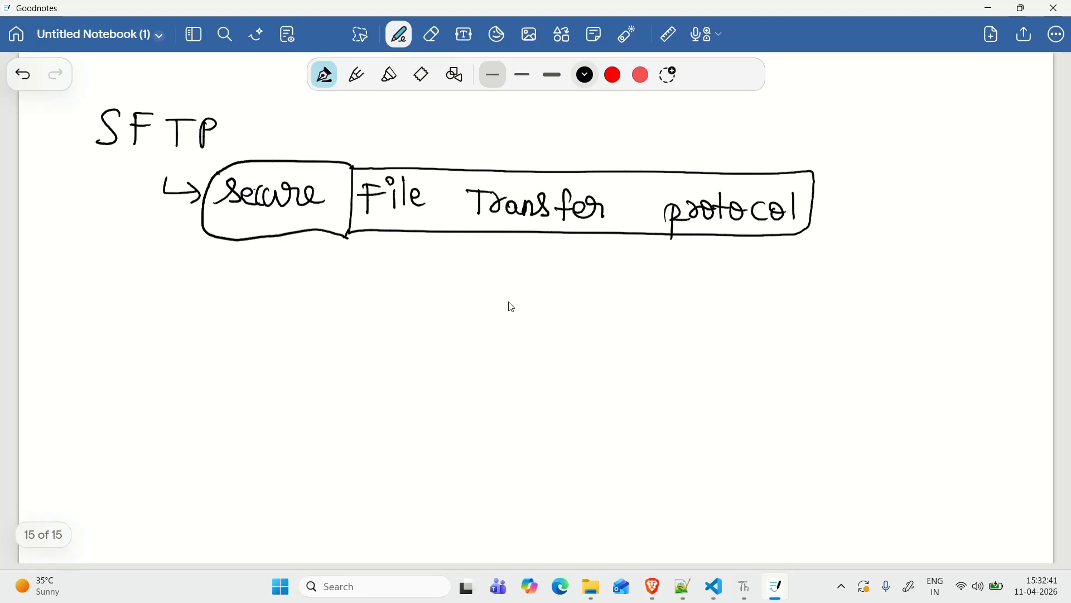
Draw a red box titled "folder" with three content lines, enclosed in a larger outline, below the SFTP definition.
{"action": "left_click", "coordinate": [614, 75]}
{"action": "mouse_move", "coordinate": [113, 293]}
{"action": "left_mouse_down"}
{"action": "mouse_move", "coordinate": [103, 383]}
{"action": "mouse_move", "coordinate": [222, 381]}
{"action": "mouse_move", "coordinate": [238, 291]}
{"action": "mouse_move", "coordinate": [153, 291]}
{"action": "mouse_move", "coordinate": [113, 307]}
{"action": "mouse_move", "coordinate": [246, 320]}
{"action": "left_mouse_up"}
{"action": "left_click_drag", "start_coordinate": [169, 294], "coordinate": [162, 315]}
{"action": "left_click_drag", "start_coordinate": [153, 307], "coordinate": [225, 301]}
{"action": "left_click", "coordinate": [194, 308]}
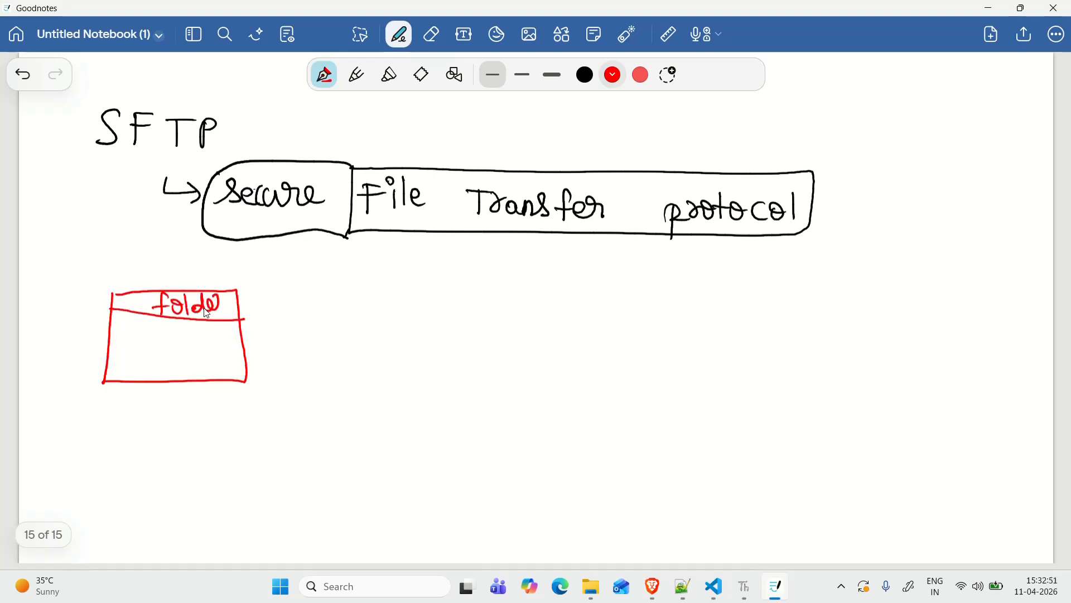
{"action": "left_click_drag", "start_coordinate": [169, 340], "coordinate": [197, 338]}
{"action": "mouse_move", "coordinate": [168, 351]}
{"action": "left_mouse_down"}
{"action": "mouse_move", "coordinate": [199, 350]}
{"action": "mouse_move", "coordinate": [196, 362]}
{"action": "left_mouse_up"}
{"action": "left_click", "coordinate": [173, 363]}
{"action": "mouse_move", "coordinate": [251, 273]}
{"action": "left_mouse_down"}
{"action": "mouse_move", "coordinate": [62, 272]}
{"action": "mouse_move", "coordinate": [128, 385]}
{"action": "mouse_move", "coordinate": [296, 393]}
{"action": "mouse_move", "coordinate": [290, 307]}
{"action": "mouse_move", "coordinate": [249, 275]}
{"action": "left_mouse_up"}
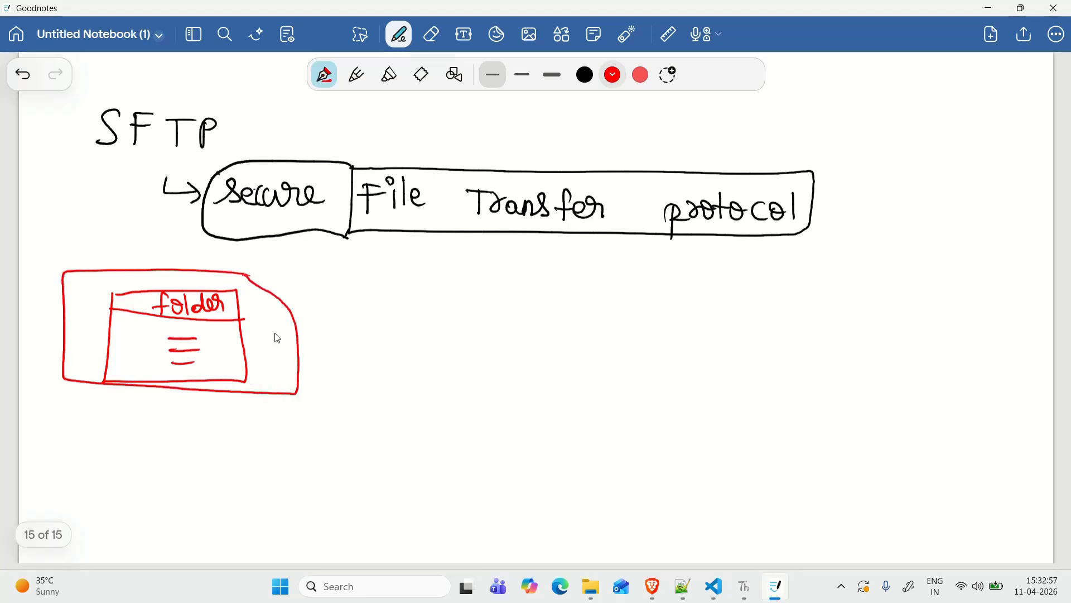
Draw two long parallel red lines leading rightward from the folder drawing as a connection channel.
{"action": "left_click_drag", "start_coordinate": [270, 330], "coordinate": [494, 343]}
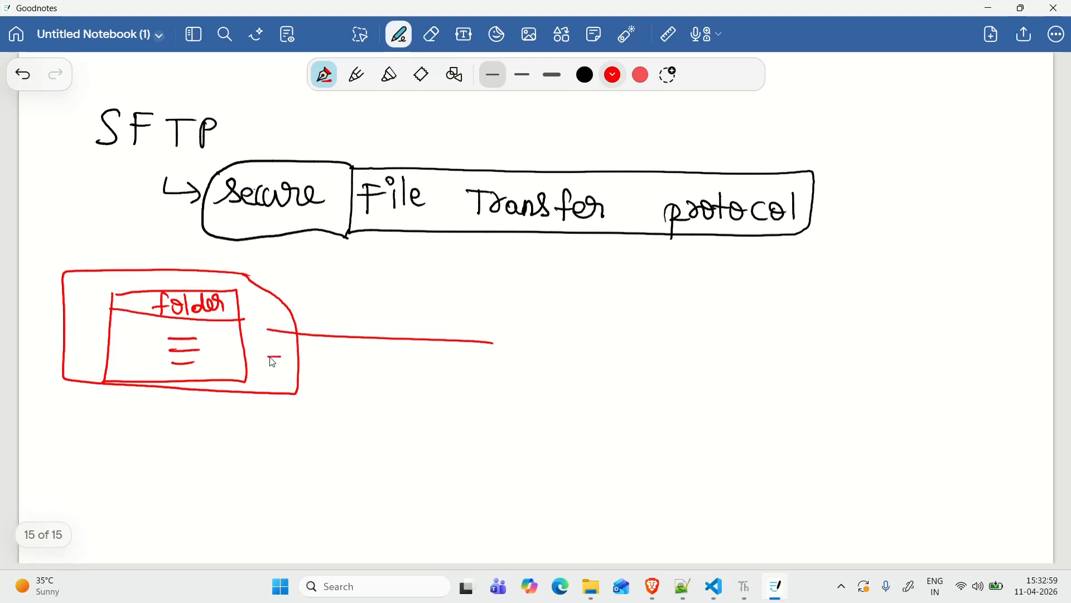
{"action": "left_click_drag", "start_coordinate": [271, 359], "coordinate": [563, 369]}
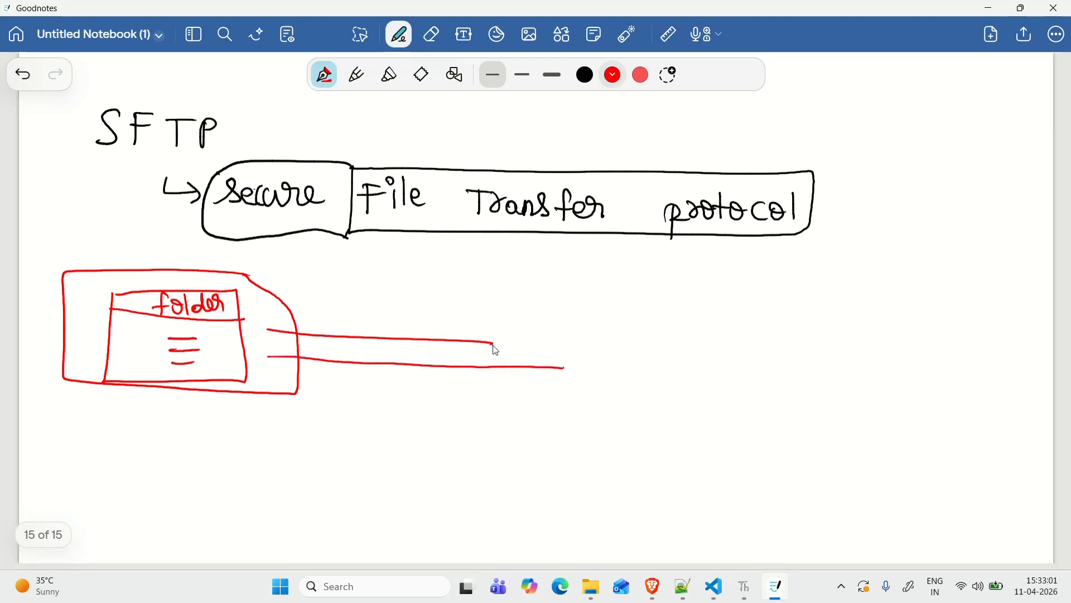
{"action": "left_click_drag", "start_coordinate": [491, 343], "coordinate": [545, 344]}
Draw a red box at the far end of the channel and write the underlined word "login" inside it.
{"action": "mouse_move", "coordinate": [559, 308]}
{"action": "left_mouse_down"}
{"action": "mouse_move", "coordinate": [558, 402]}
{"action": "mouse_move", "coordinate": [679, 404]}
{"action": "mouse_move", "coordinate": [686, 304]}
{"action": "mouse_move", "coordinate": [583, 301]}
{"action": "mouse_move", "coordinate": [556, 321]}
{"action": "mouse_move", "coordinate": [584, 351]}
{"action": "left_mouse_up"}
{"action": "left_click", "coordinate": [583, 325]}
{"action": "mouse_move", "coordinate": [597, 333]}
{"action": "left_mouse_down"}
{"action": "mouse_move", "coordinate": [613, 353]}
{"action": "mouse_move", "coordinate": [625, 349]}
{"action": "left_mouse_up"}
{"action": "mouse_move", "coordinate": [629, 346]}
{"action": "left_mouse_down"}
{"action": "mouse_move", "coordinate": [636, 333]}
{"action": "mouse_move", "coordinate": [639, 348]}
{"action": "left_mouse_up"}
{"action": "left_click_drag", "start_coordinate": [580, 366], "coordinate": [640, 348]}
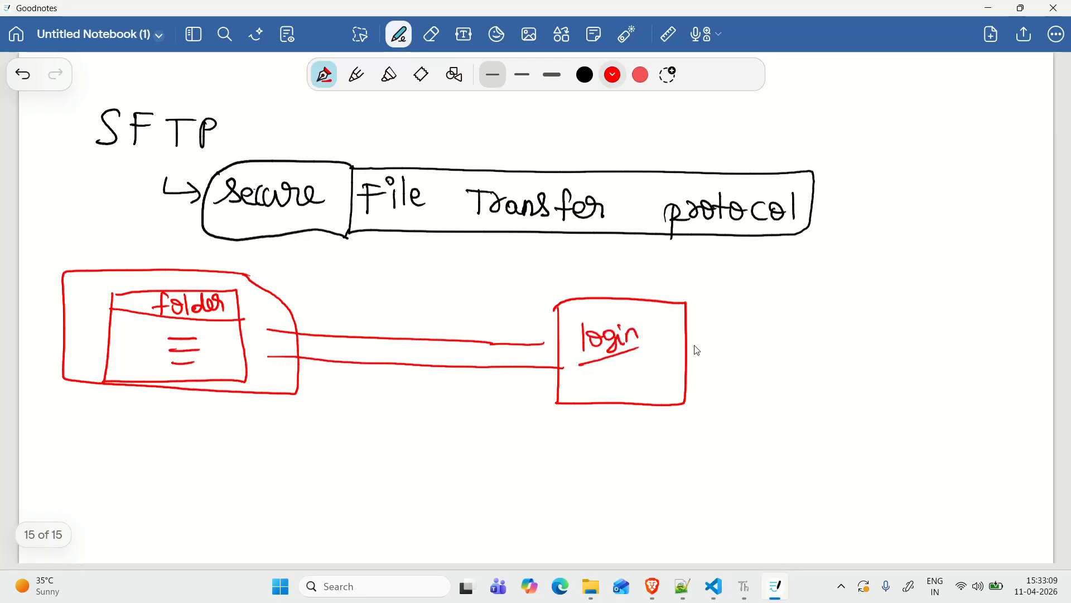
Write "username" and "password" beside the login box and draw an arrow from them into it.
{"action": "mouse_move", "coordinate": [707, 333]}
{"action": "left_mouse_down"}
{"action": "mouse_move", "coordinate": [789, 337]}
{"action": "mouse_move", "coordinate": [848, 325]}
{"action": "left_mouse_up"}
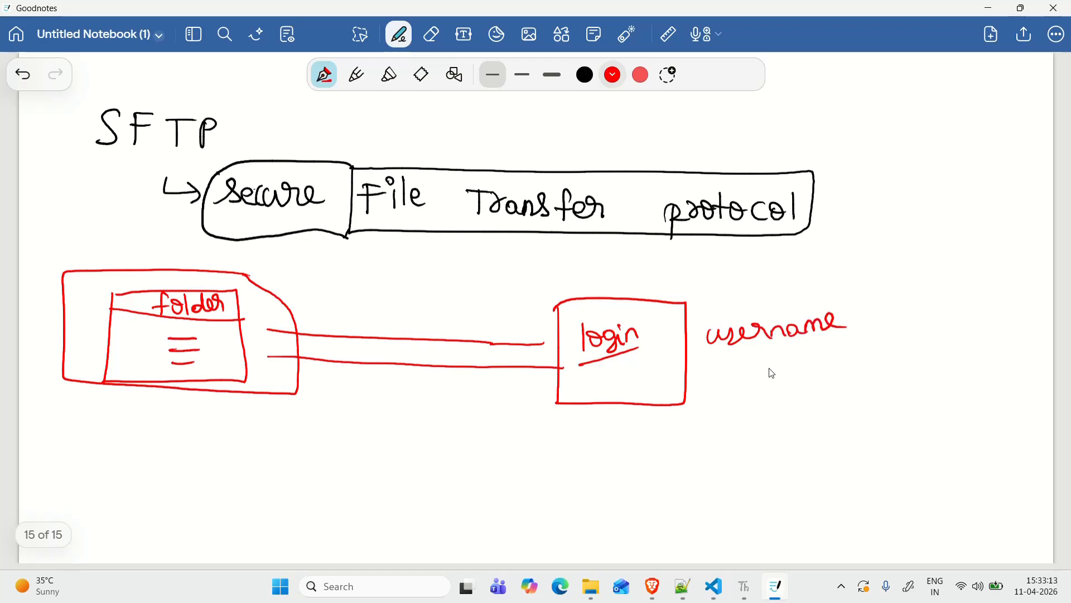
{"action": "mouse_move", "coordinate": [764, 367]}
{"action": "left_mouse_down"}
{"action": "mouse_move", "coordinate": [804, 377]}
{"action": "mouse_move", "coordinate": [902, 366]}
{"action": "left_mouse_up"}
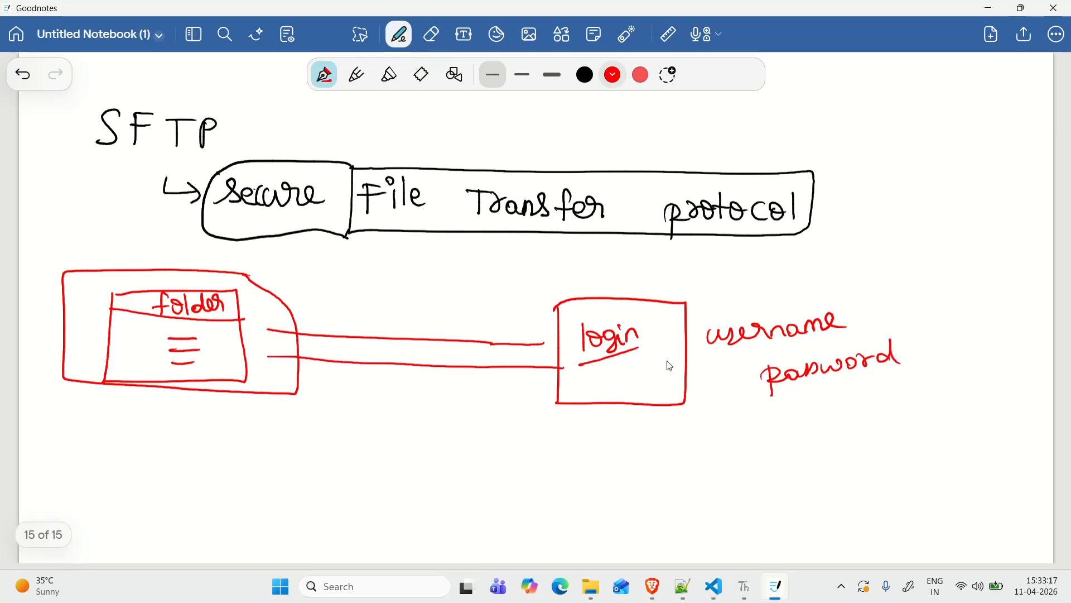
{"action": "mouse_move", "coordinate": [740, 363]}
{"action": "left_mouse_down"}
{"action": "mouse_move", "coordinate": [660, 379]}
{"action": "mouse_move", "coordinate": [683, 387]}
{"action": "left_mouse_up"}
Close the channel's ends, fill it with a wavy line, and label it "encrypted data" with a downward arrow.
{"action": "left_click_drag", "start_coordinate": [542, 344], "coordinate": [559, 345]}
{"action": "left_click_drag", "start_coordinate": [299, 344], "coordinate": [580, 352]}
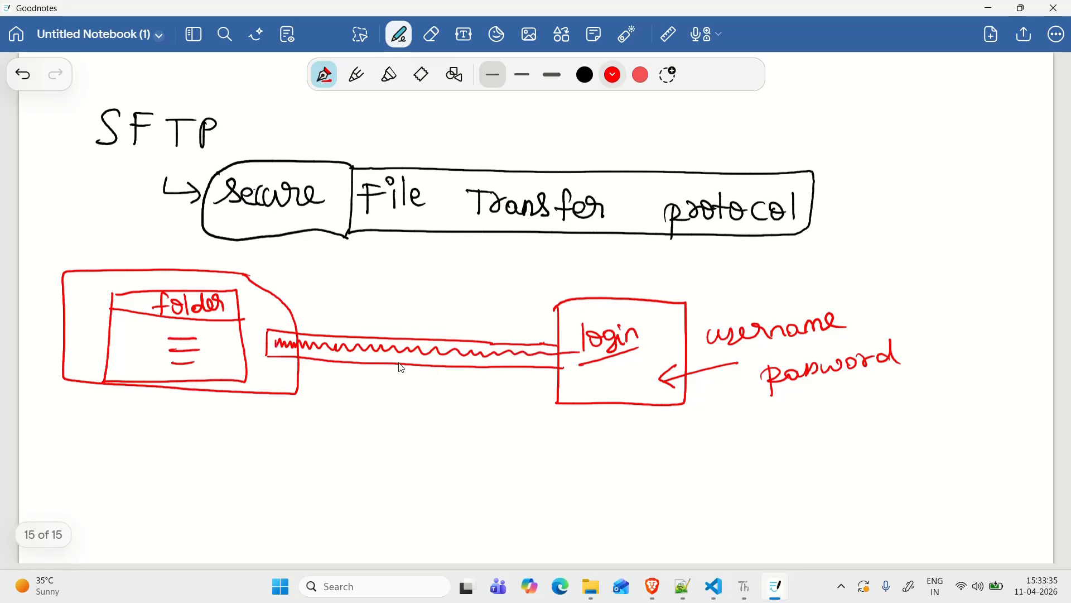
{"action": "left_click_drag", "start_coordinate": [396, 352], "coordinate": [392, 415]}
{"action": "mouse_move", "coordinate": [404, 402]}
{"action": "left_mouse_down"}
{"action": "mouse_move", "coordinate": [377, 407]}
{"action": "mouse_move", "coordinate": [379, 398]}
{"action": "left_mouse_up"}
{"action": "left_click_drag", "start_coordinate": [323, 449], "coordinate": [489, 434]}
{"action": "mouse_move", "coordinate": [468, 493]}
{"action": "left_mouse_down"}
{"action": "mouse_move", "coordinate": [467, 474]}
{"action": "mouse_move", "coordinate": [488, 486]}
{"action": "mouse_move", "coordinate": [545, 472]}
{"action": "left_mouse_up"}
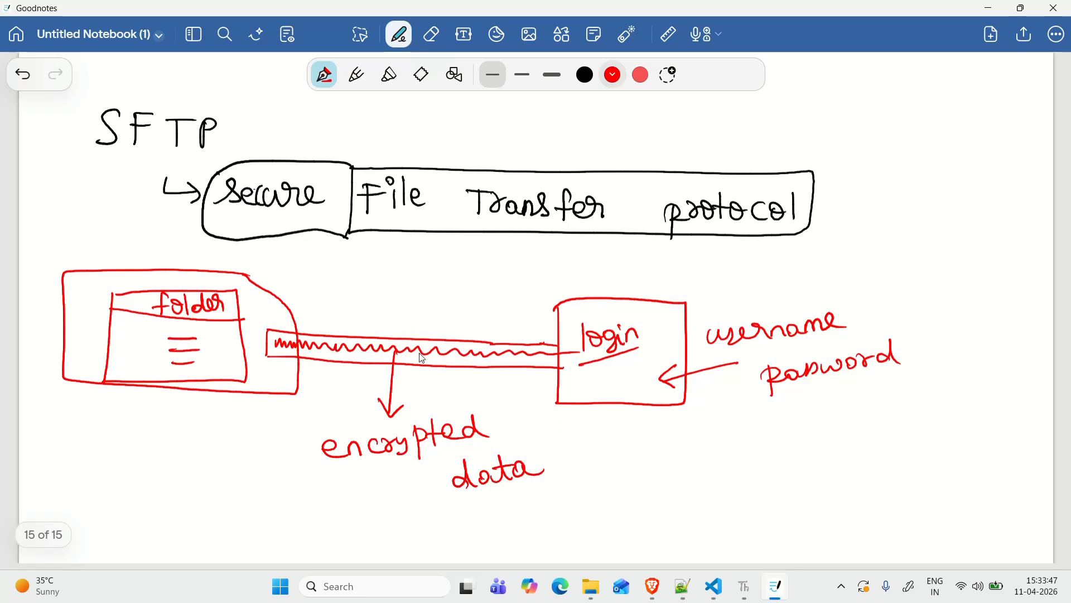
Write "SSH" in a box beneath the encrypted data label, followed by "secure shell".
{"action": "mouse_move", "coordinate": [298, 505]}
{"action": "left_mouse_down"}
{"action": "mouse_move", "coordinate": [276, 527]}
{"action": "mouse_move", "coordinate": [340, 532]}
{"action": "left_mouse_up"}
{"action": "mouse_move", "coordinate": [307, 494]}
{"action": "left_mouse_down"}
{"action": "mouse_move", "coordinate": [355, 495]}
{"action": "mouse_move", "coordinate": [260, 544]}
{"action": "mouse_move", "coordinate": [360, 509]}
{"action": "mouse_move", "coordinate": [355, 495]}
{"action": "mouse_move", "coordinate": [406, 533]}
{"action": "mouse_move", "coordinate": [511, 533]}
{"action": "left_mouse_up"}
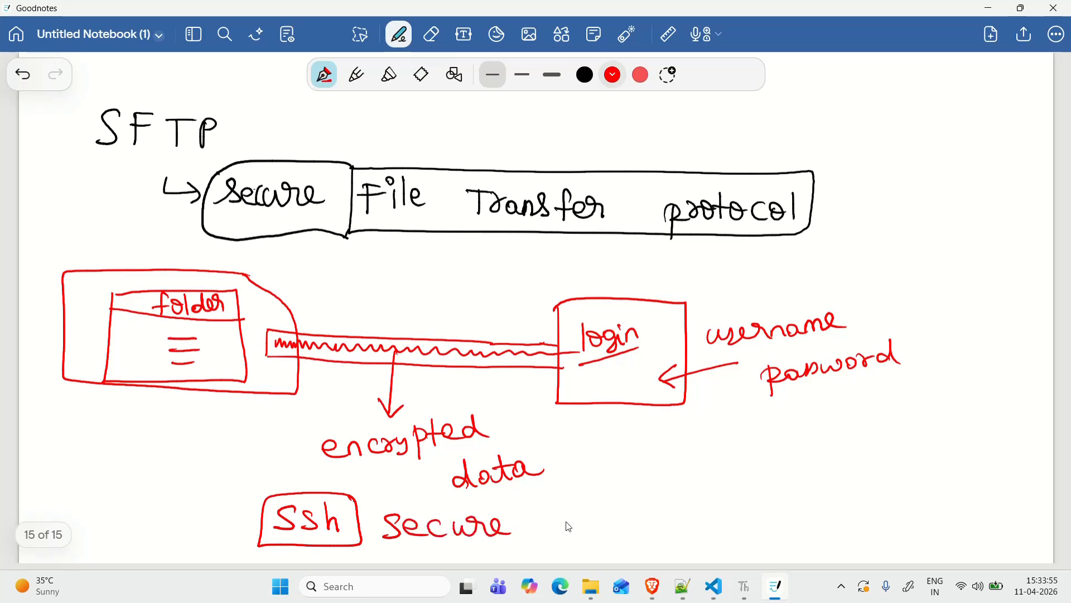
{"action": "mouse_move", "coordinate": [571, 512]}
{"action": "left_mouse_down"}
{"action": "mouse_move", "coordinate": [556, 533]}
{"action": "mouse_move", "coordinate": [578, 534]}
{"action": "left_mouse_up"}
{"action": "left_click_drag", "start_coordinate": [580, 525], "coordinate": [607, 530]}
{"action": "left_click_drag", "start_coordinate": [612, 501], "coordinate": [612, 534]}
{"action": "left_click_drag", "start_coordinate": [624, 504], "coordinate": [625, 536]}
Write "Port 22" near the secure shell note and outline both the word and the number.
{"action": "left_click_drag", "start_coordinate": [693, 480], "coordinate": [695, 498]}
{"action": "mouse_move", "coordinate": [702, 479]}
{"action": "left_mouse_down"}
{"action": "mouse_move", "coordinate": [701, 512]}
{"action": "mouse_move", "coordinate": [699, 490]}
{"action": "left_mouse_up"}
{"action": "mouse_move", "coordinate": [725, 489]}
{"action": "left_mouse_down"}
{"action": "mouse_move", "coordinate": [720, 499]}
{"action": "mouse_move", "coordinate": [725, 491]}
{"action": "left_mouse_up"}
{"action": "left_click_drag", "start_coordinate": [733, 488], "coordinate": [751, 485]}
{"action": "mouse_move", "coordinate": [758, 473]}
{"action": "left_mouse_down"}
{"action": "mouse_move", "coordinate": [758, 509]}
{"action": "mouse_move", "coordinate": [767, 488]}
{"action": "mouse_move", "coordinate": [850, 498]}
{"action": "left_mouse_up"}
{"action": "mouse_move", "coordinate": [793, 473]}
{"action": "left_mouse_down"}
{"action": "mouse_move", "coordinate": [792, 513]}
{"action": "mouse_move", "coordinate": [862, 497]}
{"action": "mouse_move", "coordinate": [793, 472]}
{"action": "mouse_move", "coordinate": [686, 481]}
{"action": "mouse_move", "coordinate": [704, 525]}
{"action": "mouse_move", "coordinate": [784, 505]}
{"action": "mouse_move", "coordinate": [792, 491]}
{"action": "left_mouse_up"}
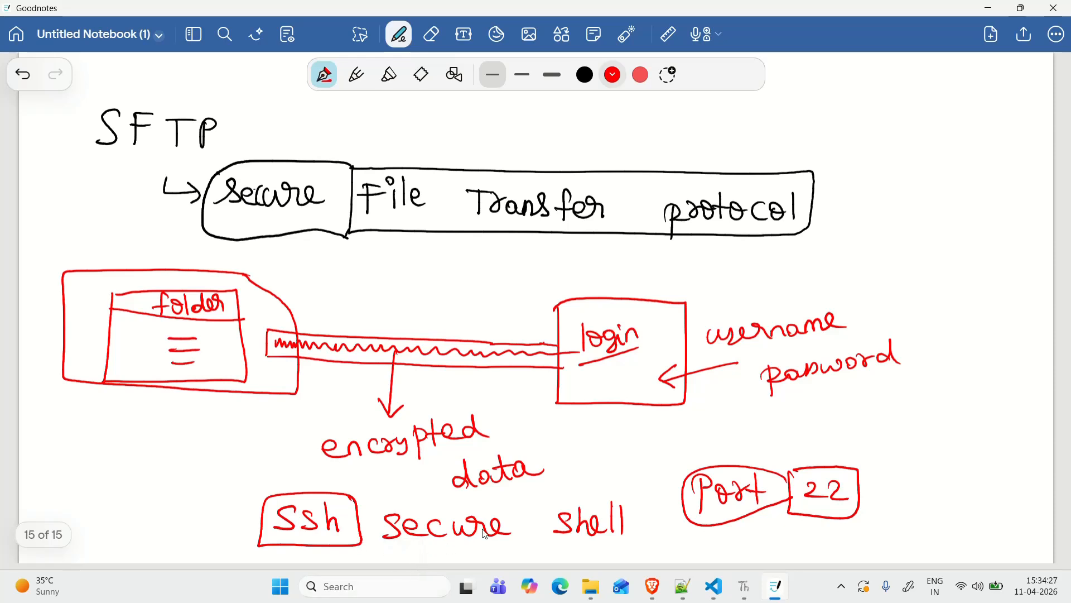
Switch to the Azure portal in the Brave browser and open the Resource groups list.
{"action": "mouse_move", "coordinate": [655, 588]}
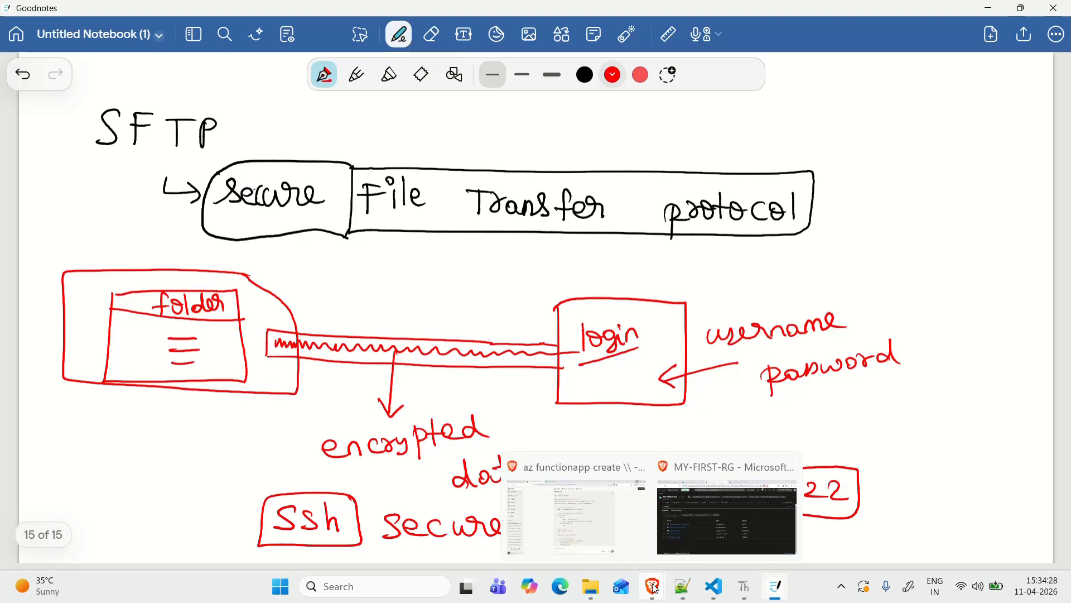
{"action": "left_click", "coordinate": [711, 526]}
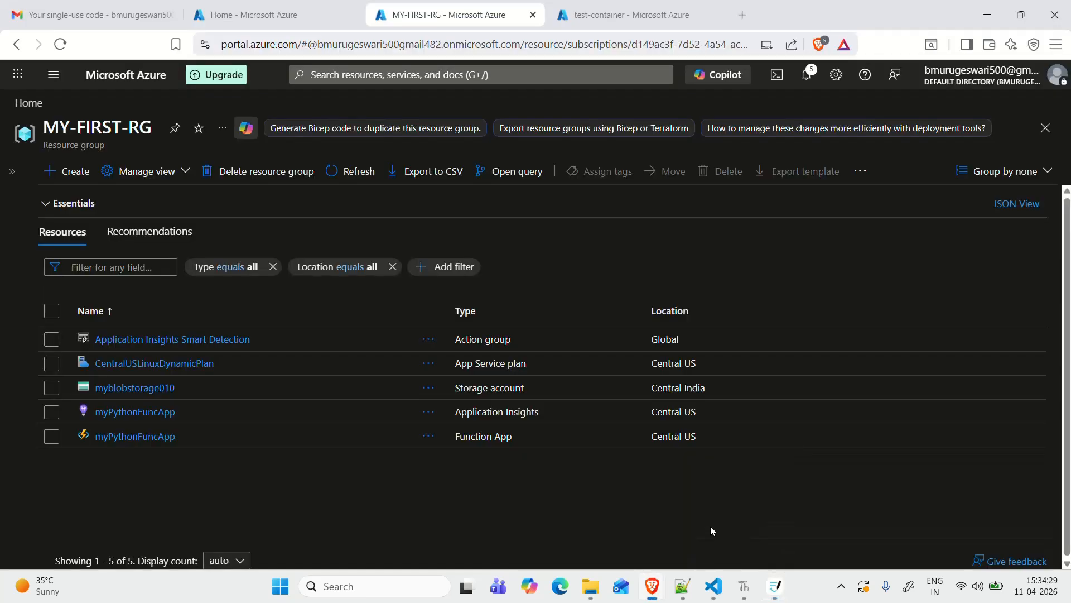
{"action": "left_click", "coordinate": [28, 102]}
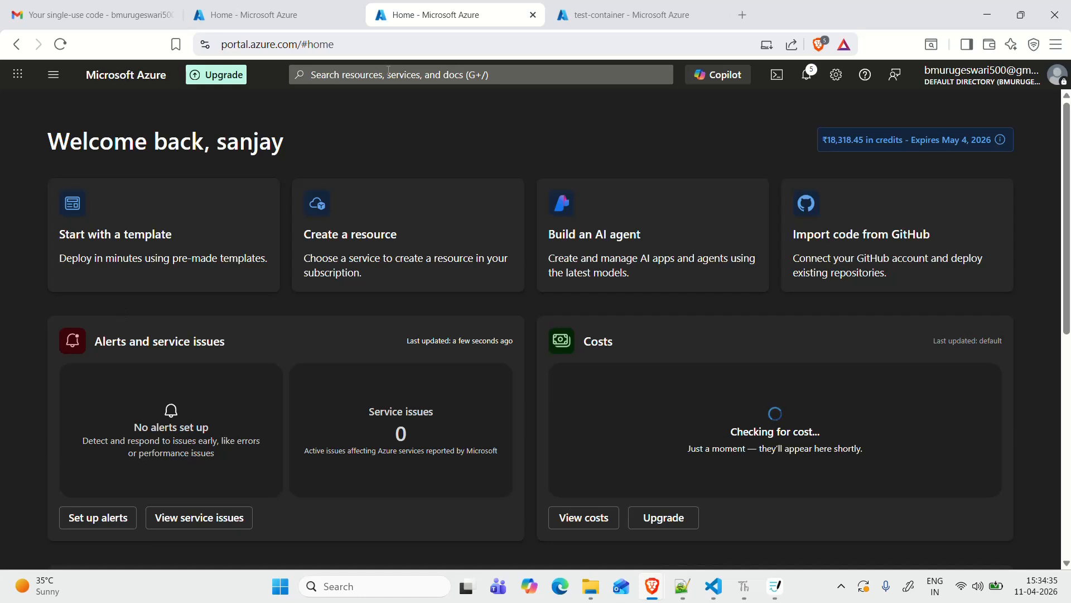
{"action": "left_click", "coordinate": [415, 75]}
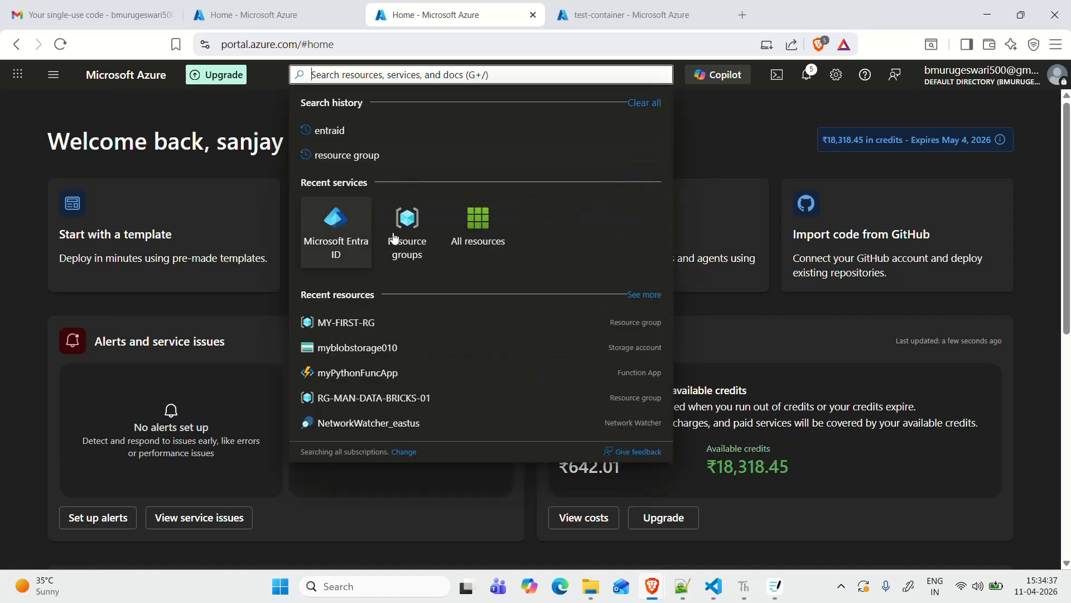
{"action": "left_click", "coordinate": [412, 223]}
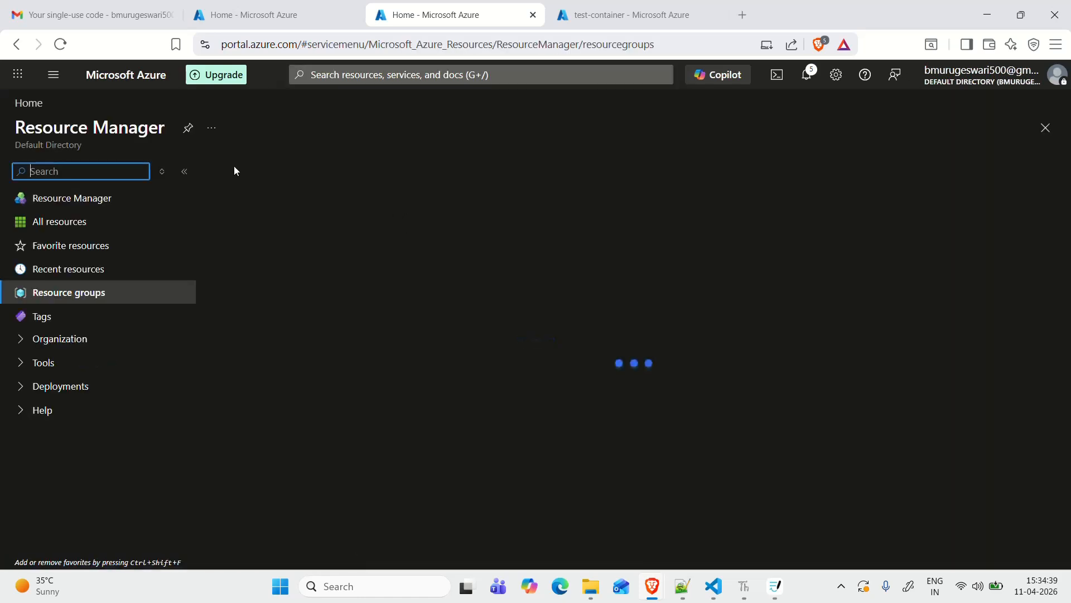
Open the MY-FIRST-RG resource group and collapse its side menu.
{"action": "left_click", "coordinate": [182, 174]}
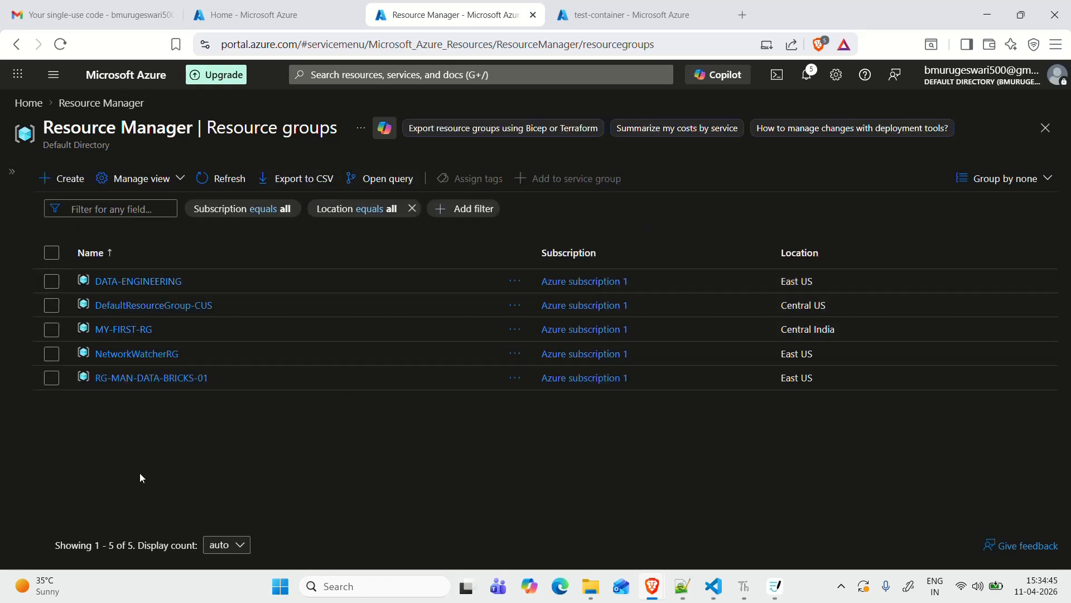
{"action": "left_click", "coordinate": [129, 331]}
{"action": "left_click", "coordinate": [207, 128]}
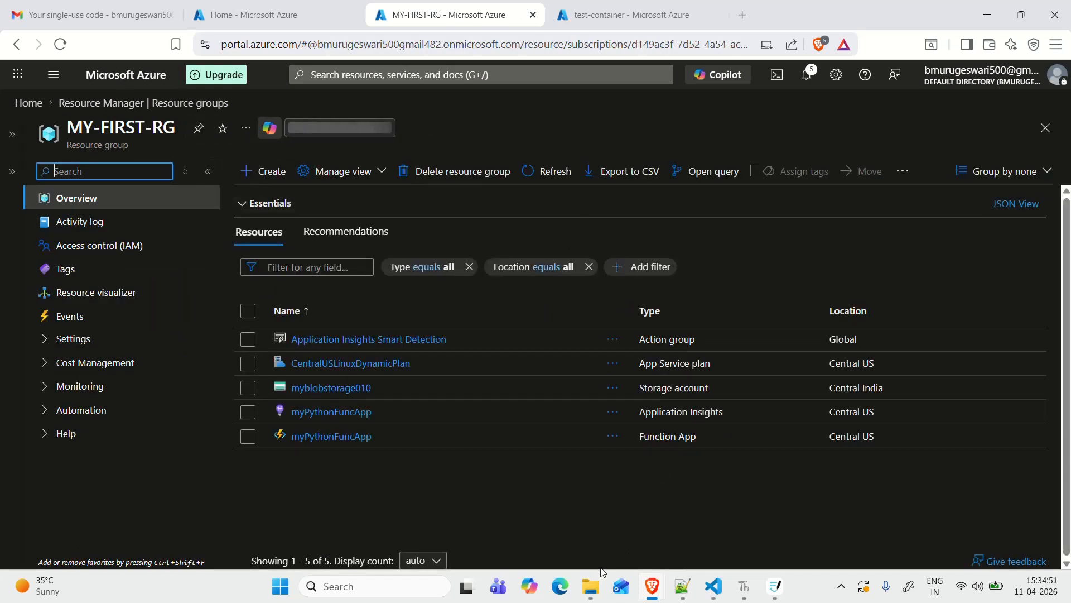
{"action": "left_click", "coordinate": [218, 172]}
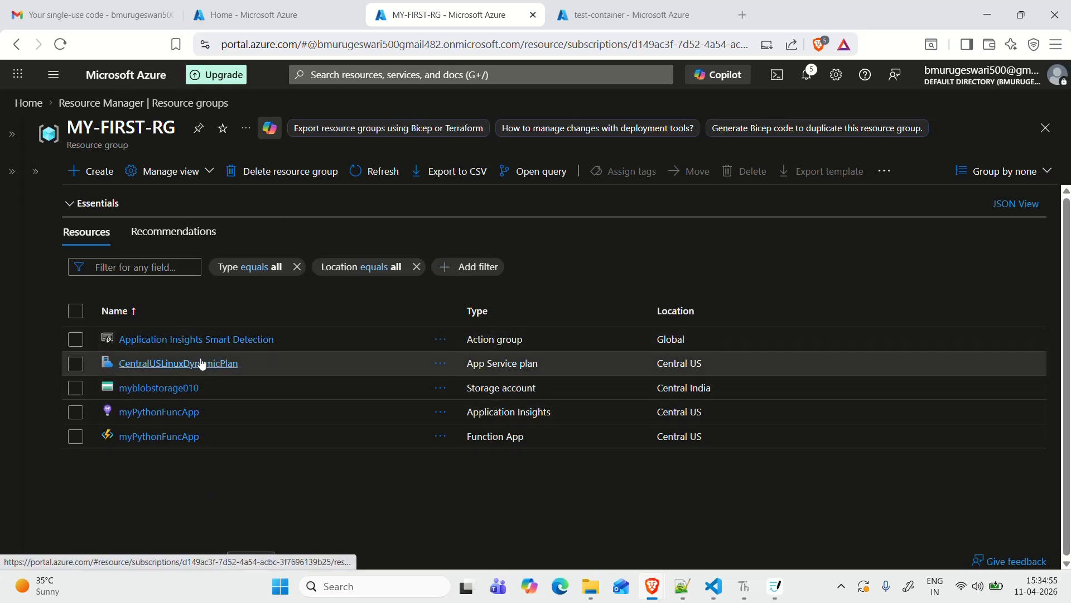
Search the Marketplace for "storage account" from the resource group and start creating Microsoft's Storage account.
{"action": "left_click", "coordinate": [91, 174]}
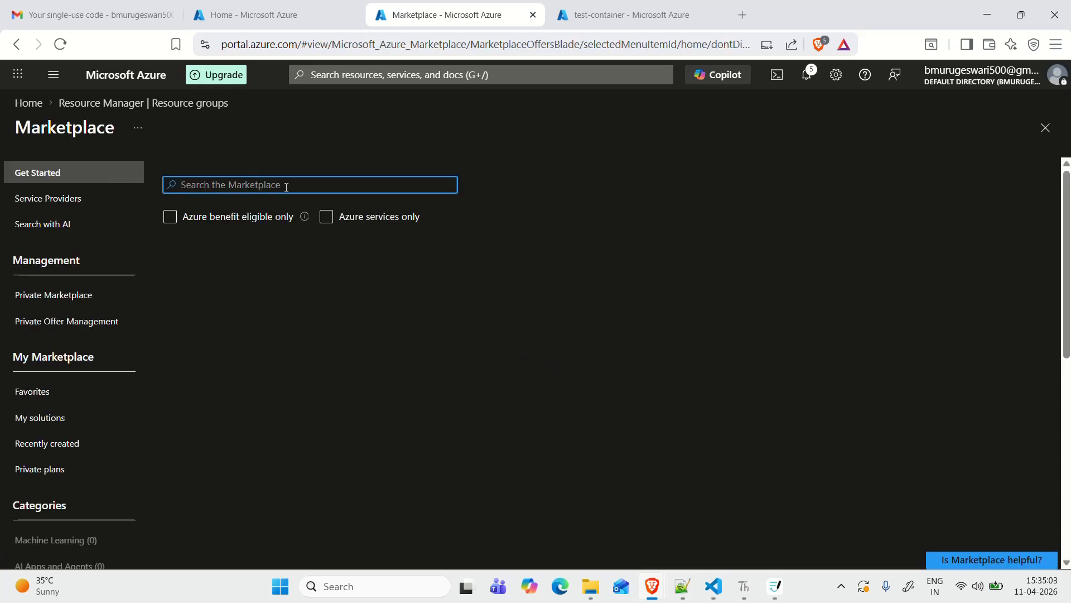
{"action": "type", "text": "storage "}
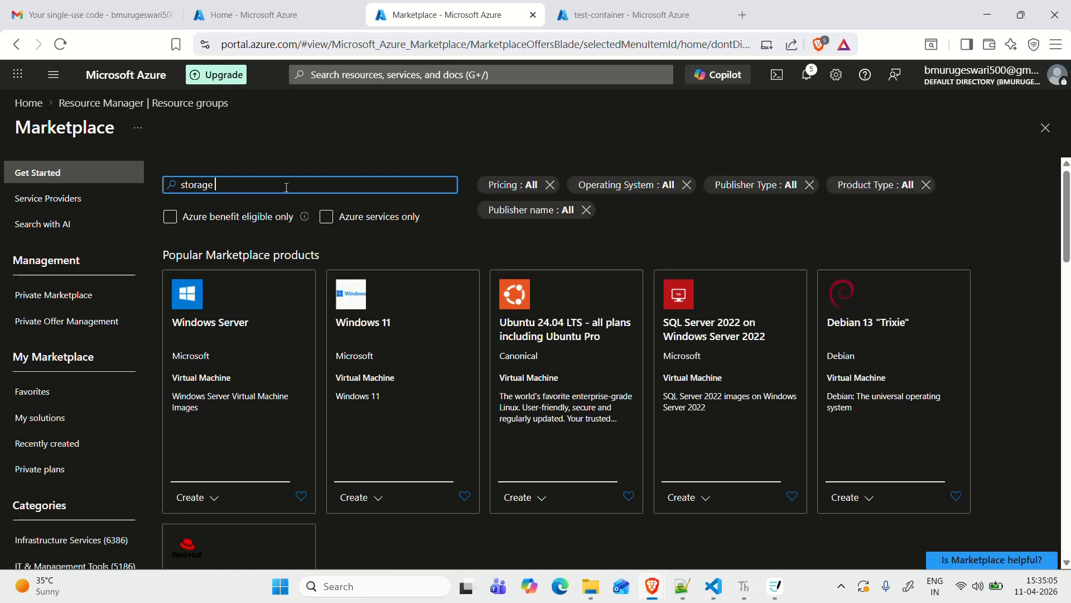
{"action": "type", "text": "account"}
{"action": "key", "text": "Return"}
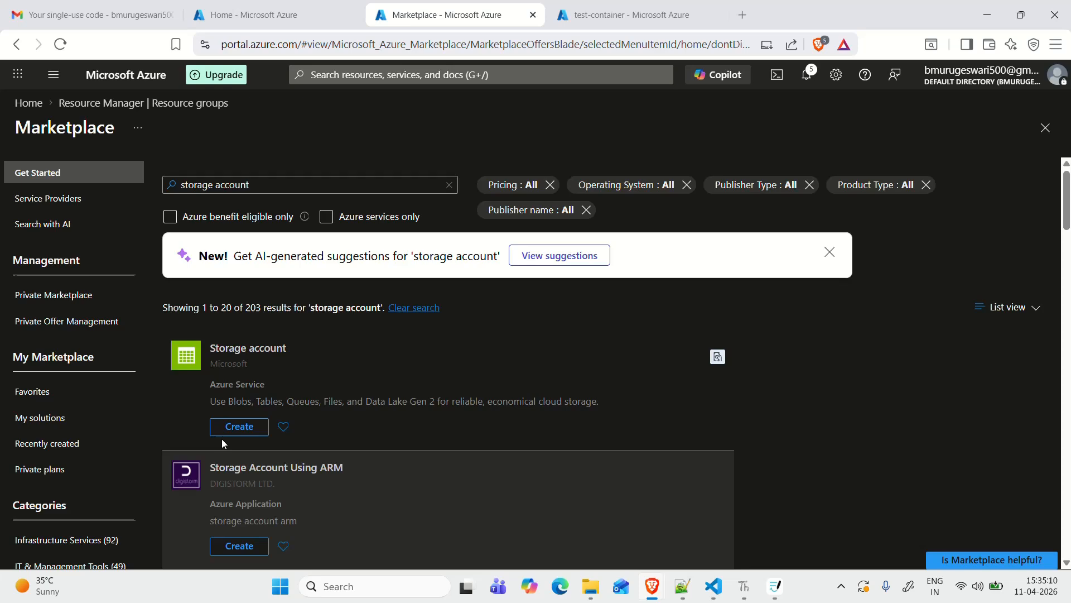
{"action": "left_click", "coordinate": [248, 427]}
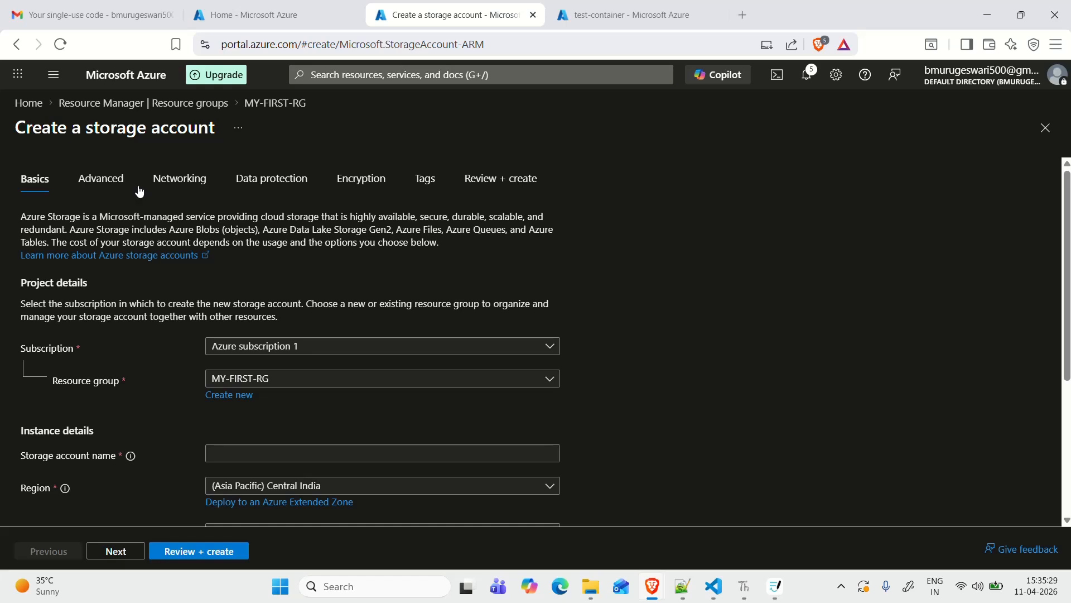
Name the new storage account mydatalake010.
{"action": "scroll", "coordinate": [261, 317], "scroll_direction": "down", "scroll_amount": 1}
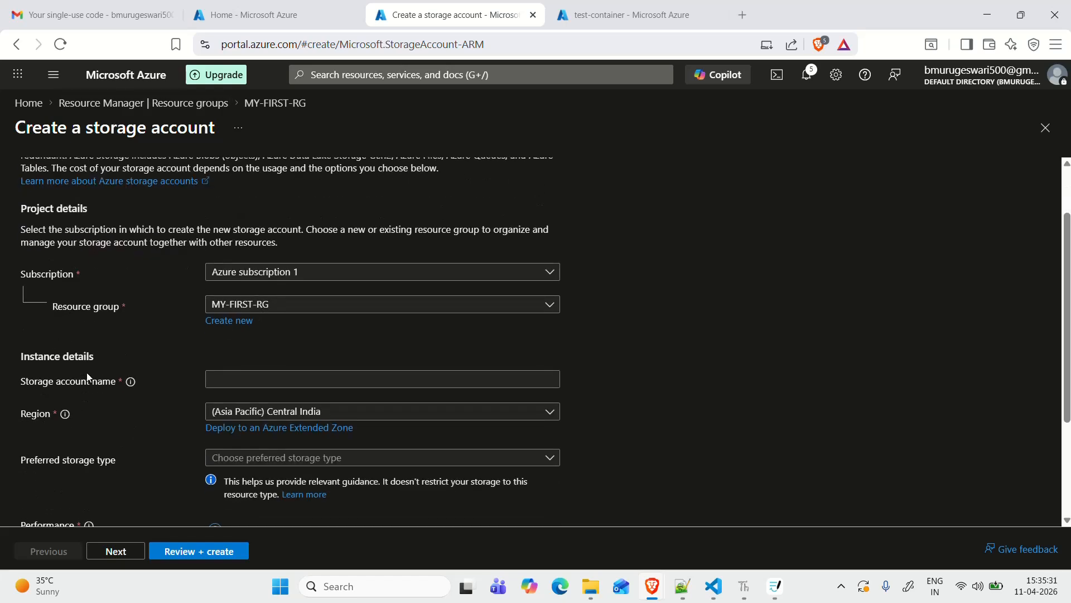
{"action": "left_click", "coordinate": [321, 378]}
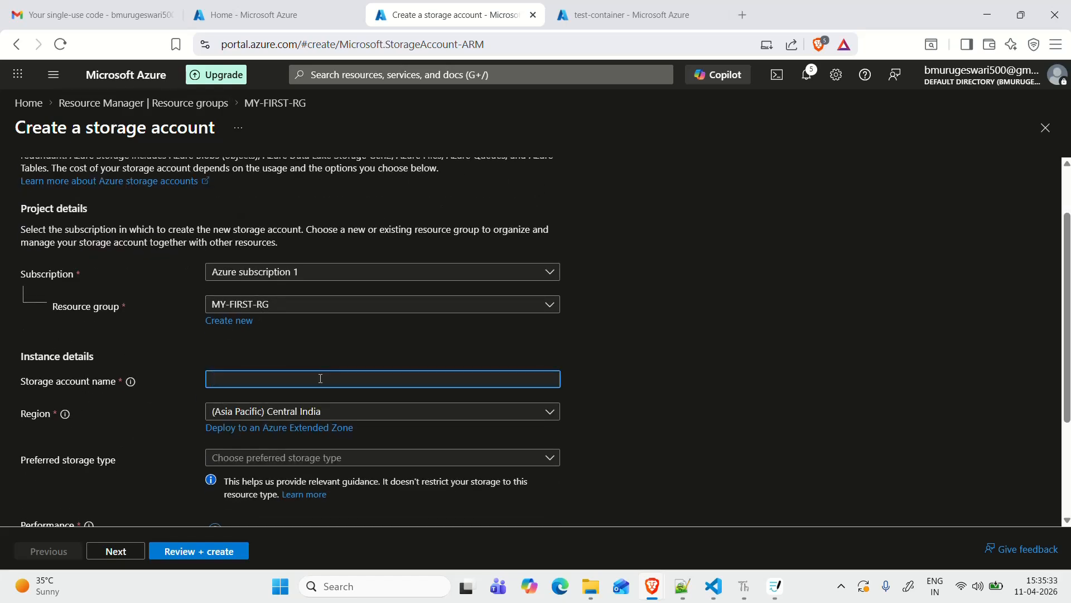
{"action": "type", "text": "mydatalake010"}
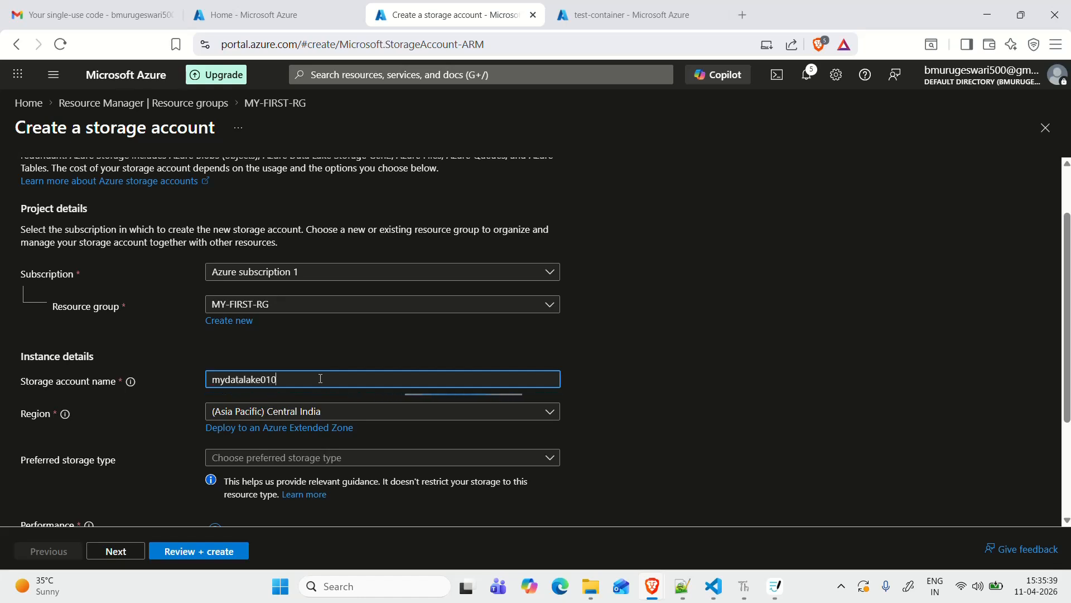
{"action": "scroll", "coordinate": [320, 379], "scroll_direction": "up", "scroll_amount": 1}
{"action": "scroll", "coordinate": [320, 378], "scroll_direction": "down", "scroll_amount": 2}
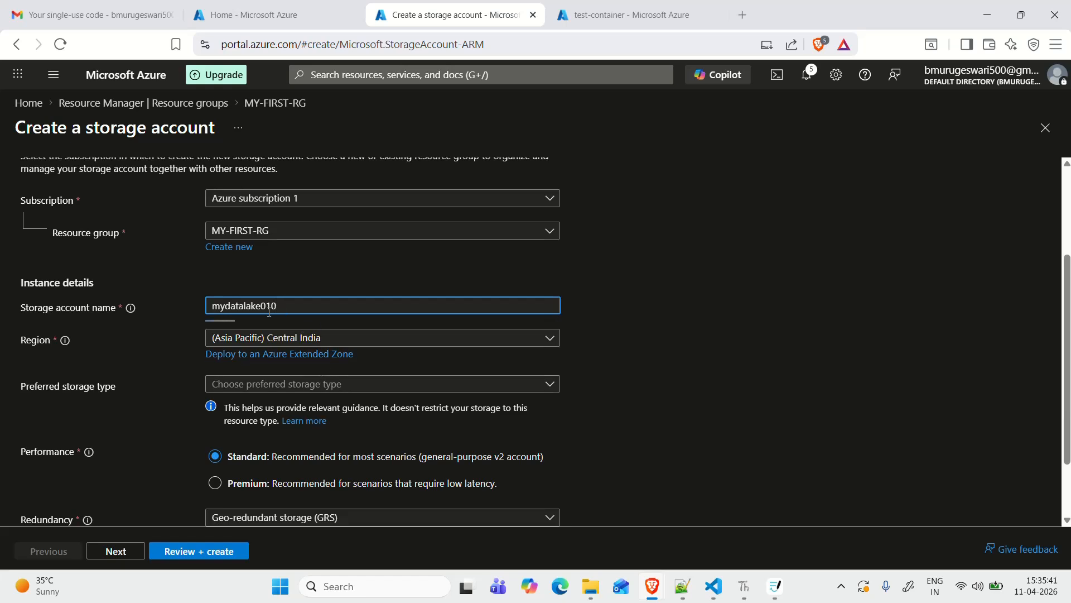
{"action": "left_click_drag", "start_coordinate": [281, 306], "coordinate": [207, 298]}
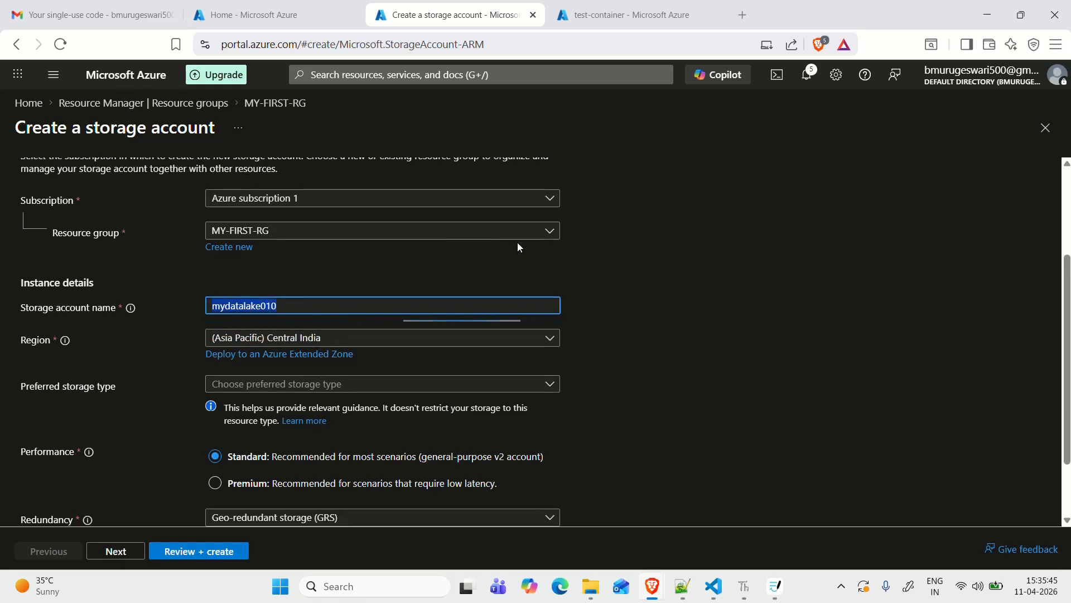
{"action": "left_click", "coordinate": [737, 260]}
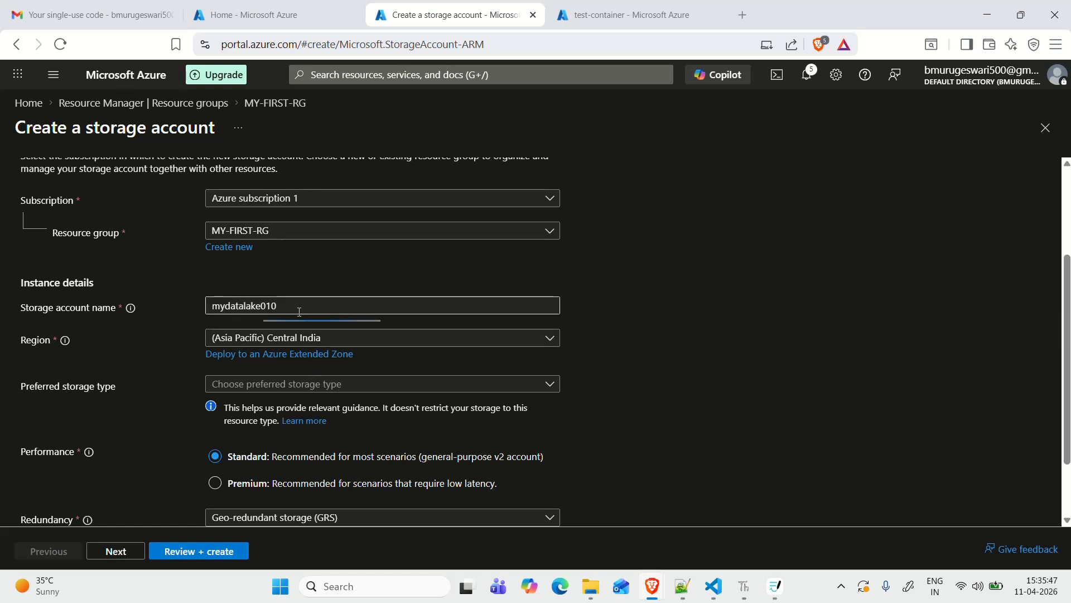
Set the preferred storage type to Azure Blob Storage or Azure Data Lake Storage Gen 2.
{"action": "left_click", "coordinate": [329, 389]}
{"action": "scroll", "coordinate": [329, 390], "scroll_direction": "down", "scroll_amount": 1}
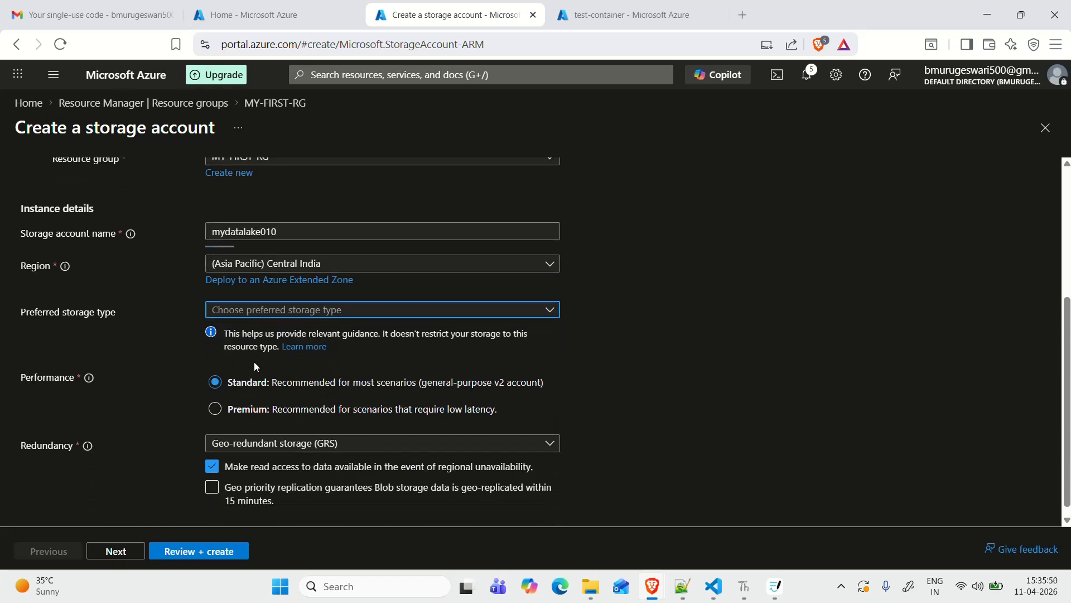
{"action": "left_click", "coordinate": [531, 310]}
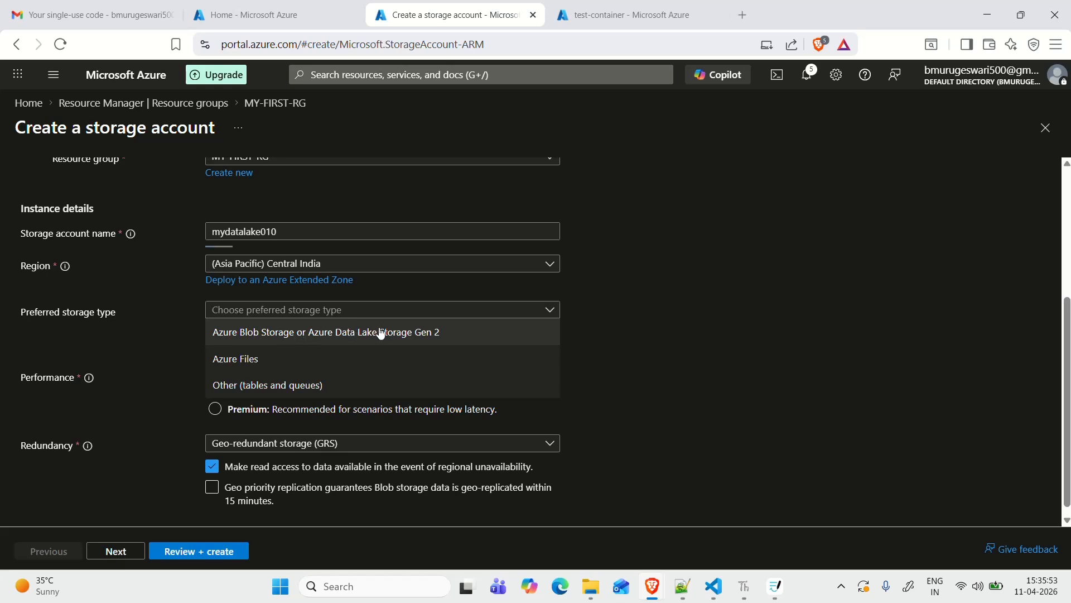
{"action": "left_click", "coordinate": [435, 332]}
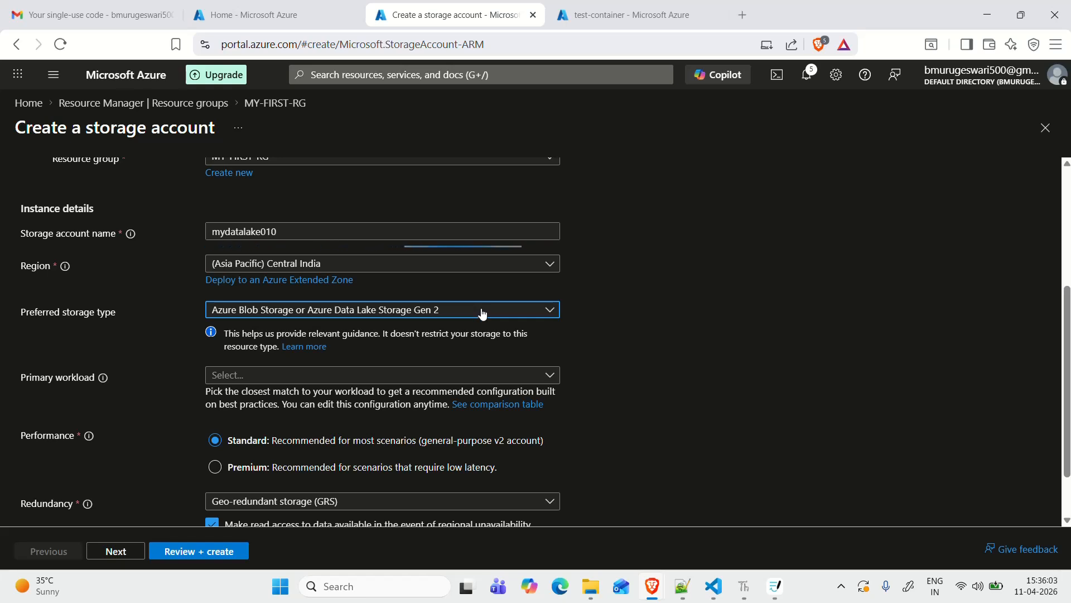
Set the storage account's redundancy to Locally-redundant storage (LRS) and check the other basic settings.
{"action": "scroll", "coordinate": [316, 274], "scroll_direction": "down", "scroll_amount": 1}
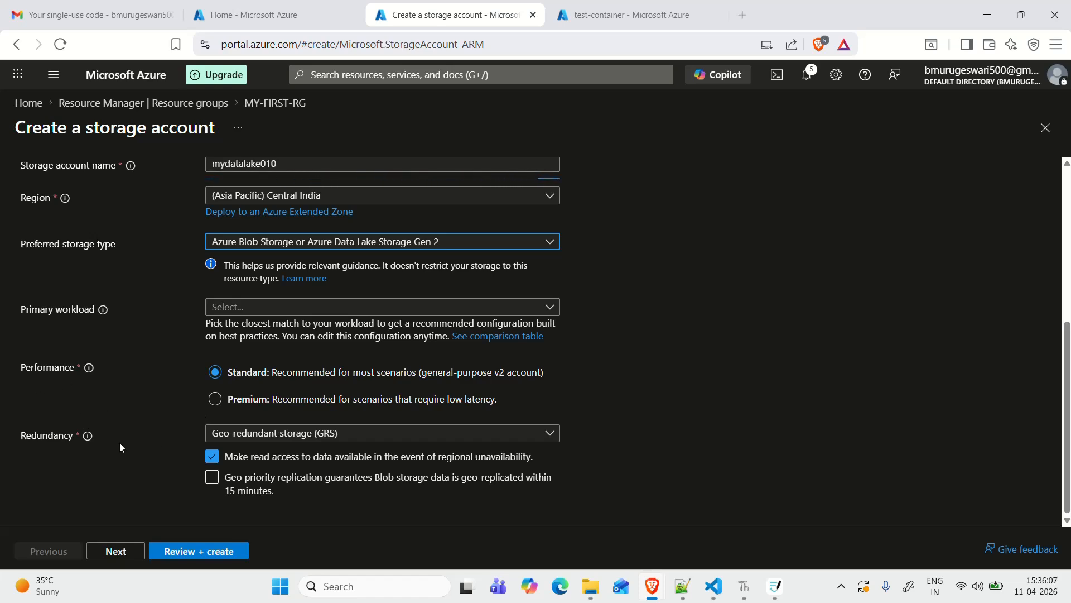
{"action": "left_click", "coordinate": [540, 433]}
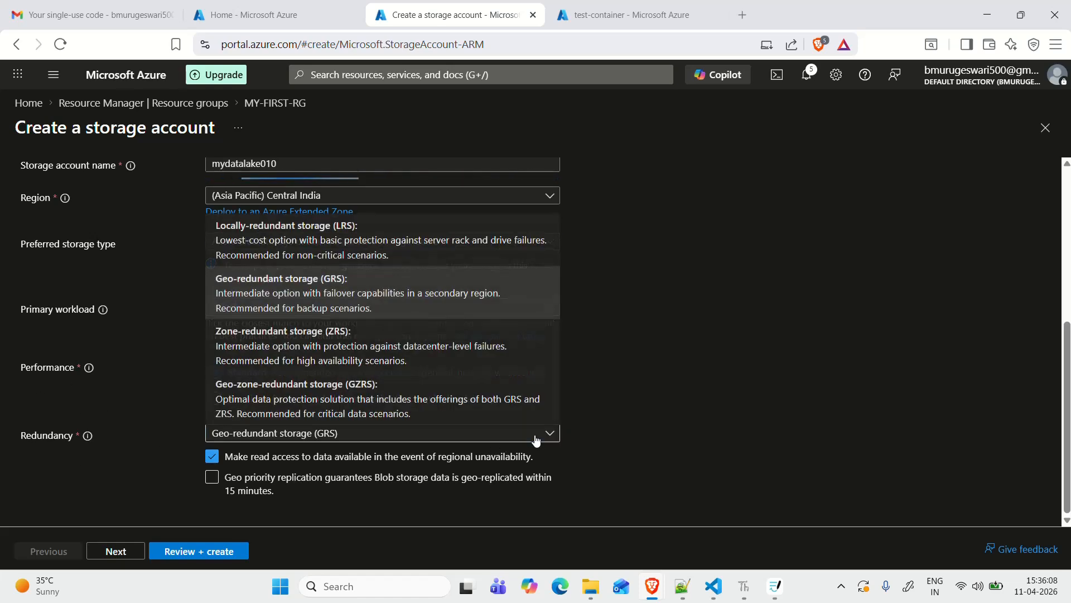
{"action": "left_click", "coordinate": [308, 239]}
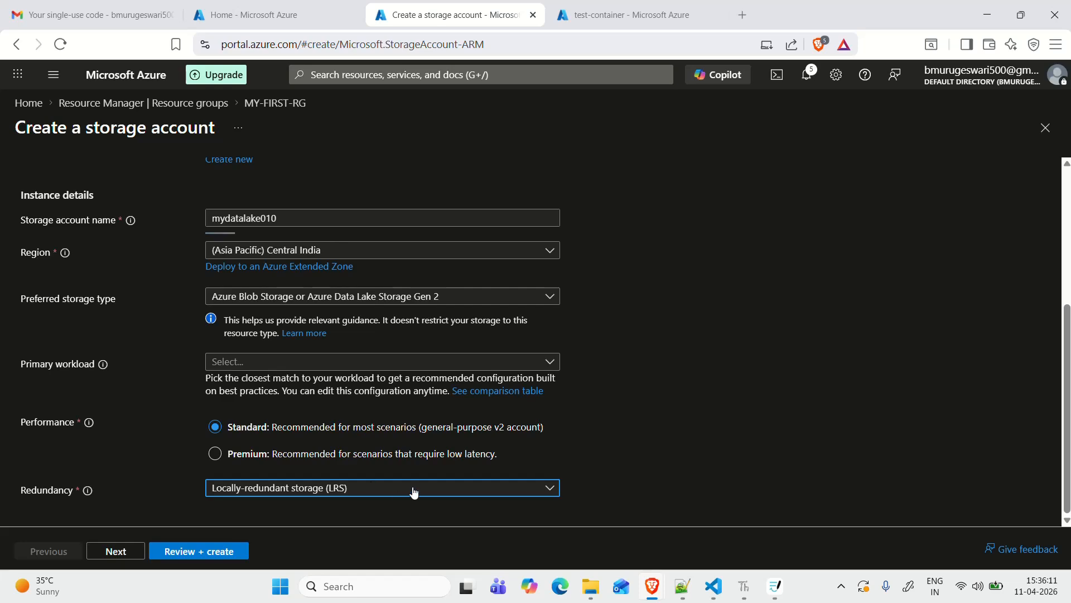
{"action": "scroll", "coordinate": [213, 410], "scroll_direction": "up", "scroll_amount": 4}
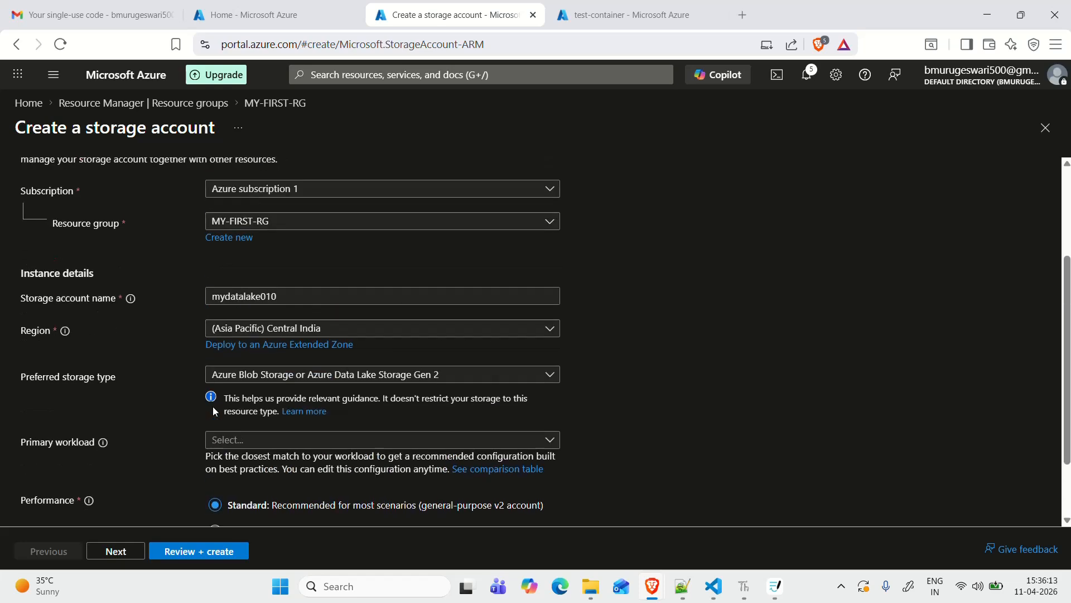
{"action": "scroll", "coordinate": [212, 411], "scroll_direction": "down", "scroll_amount": 3}
Proceed to the advanced settings and enable the hierarchical namespace for the storage account.
{"action": "left_click", "coordinate": [114, 551]}
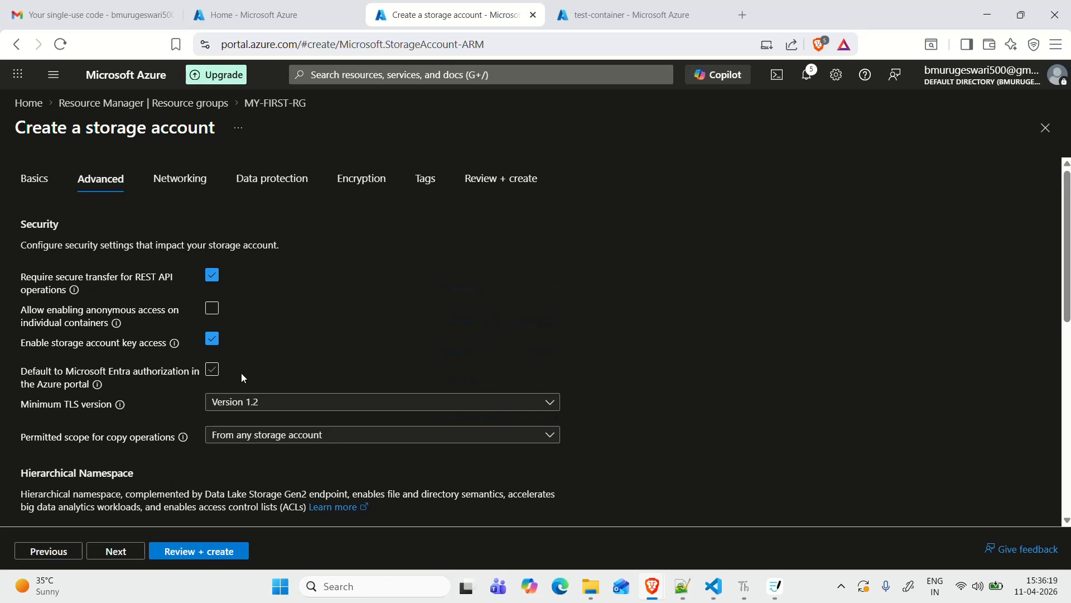
{"action": "scroll", "coordinate": [243, 370], "scroll_direction": "down", "scroll_amount": 1}
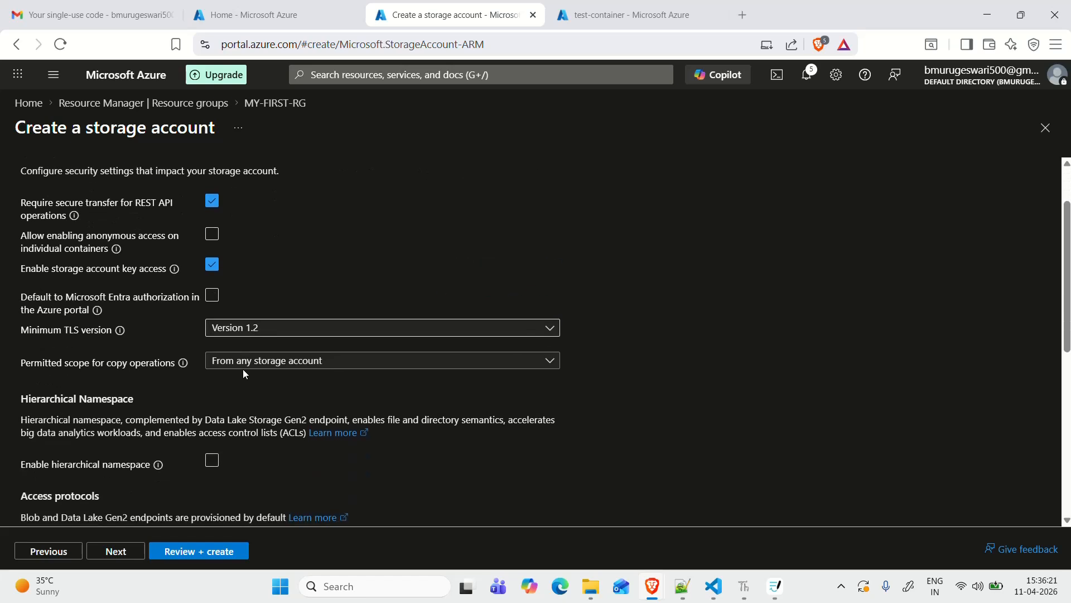
{"action": "scroll", "coordinate": [242, 373], "scroll_direction": "down", "scroll_amount": 2}
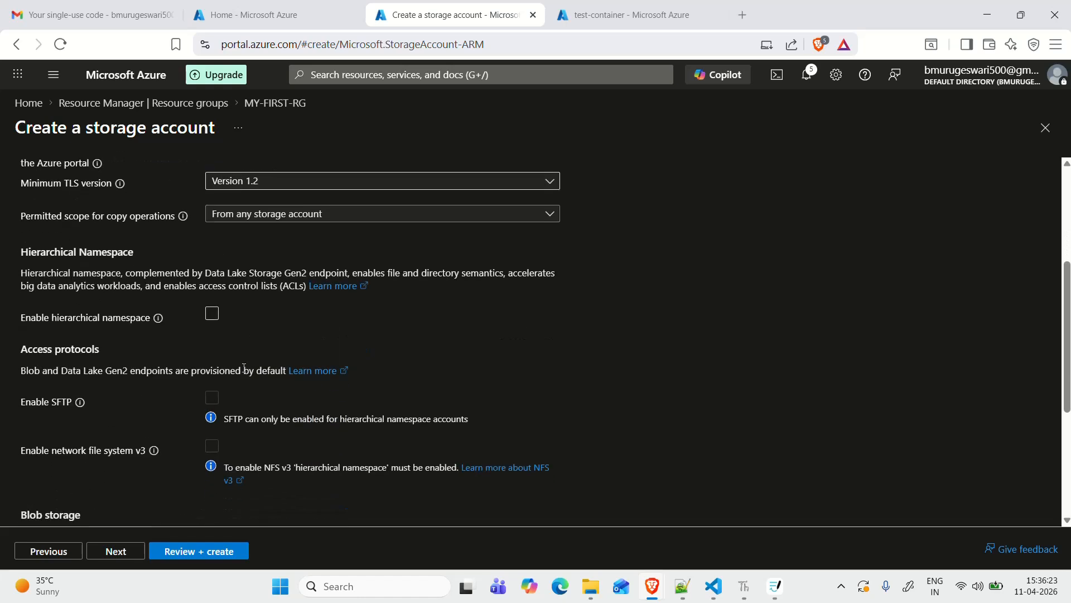
{"action": "left_click_drag", "start_coordinate": [21, 317], "coordinate": [138, 321]}
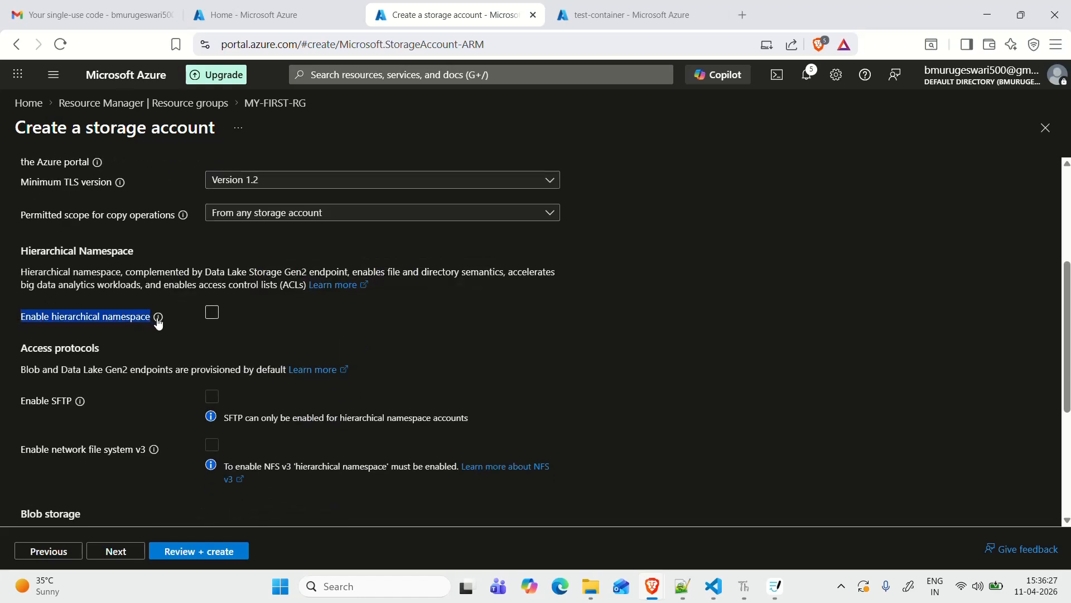
{"action": "left_click", "coordinate": [212, 313]}
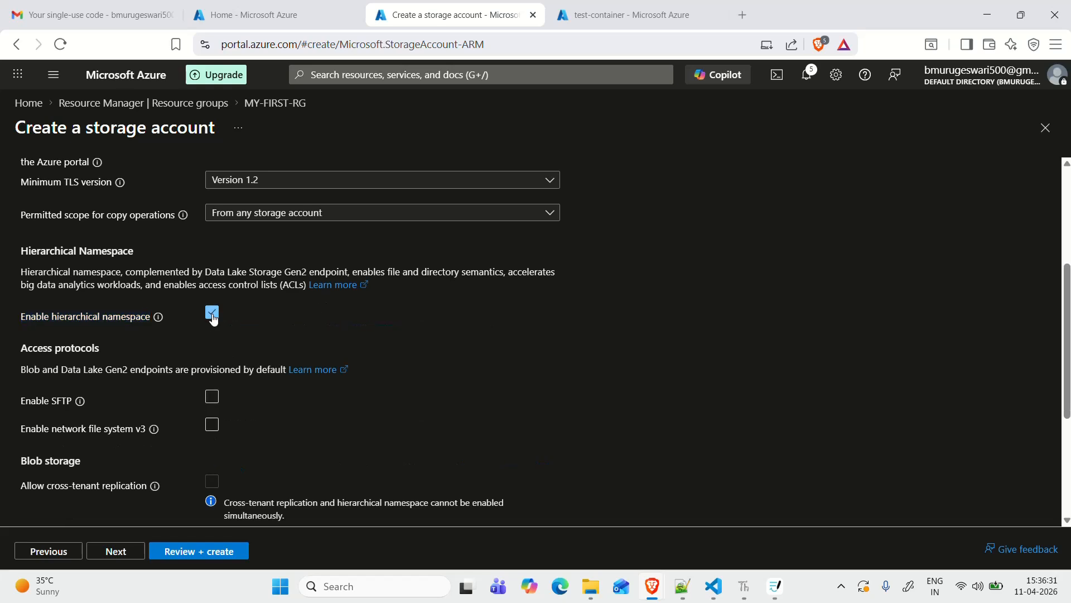
Enable SFTP under the access protocols and highlight the note about local users.
{"action": "left_click_drag", "start_coordinate": [21, 401], "coordinate": [72, 401]}
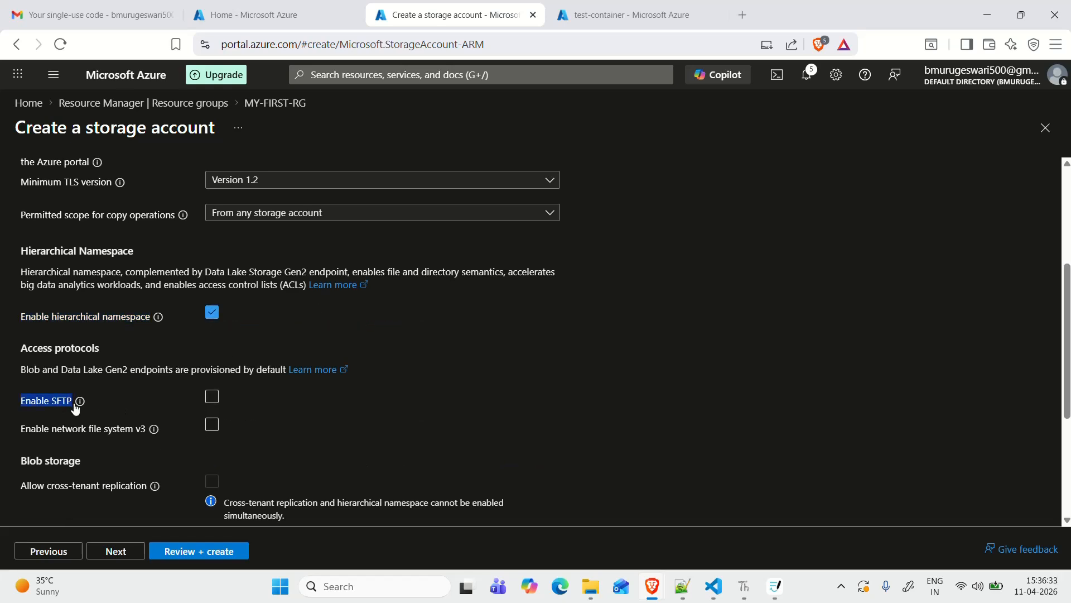
{"action": "left_click", "coordinate": [211, 398]}
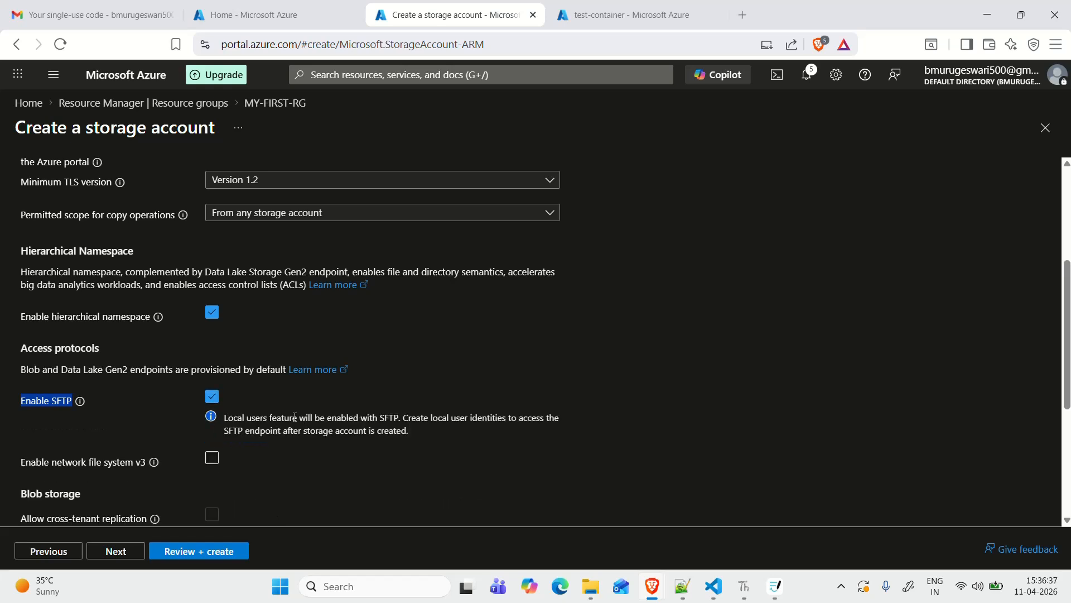
{"action": "left_click", "coordinate": [632, 436]}
{"action": "scroll", "coordinate": [632, 435], "scroll_direction": "down", "scroll_amount": 3}
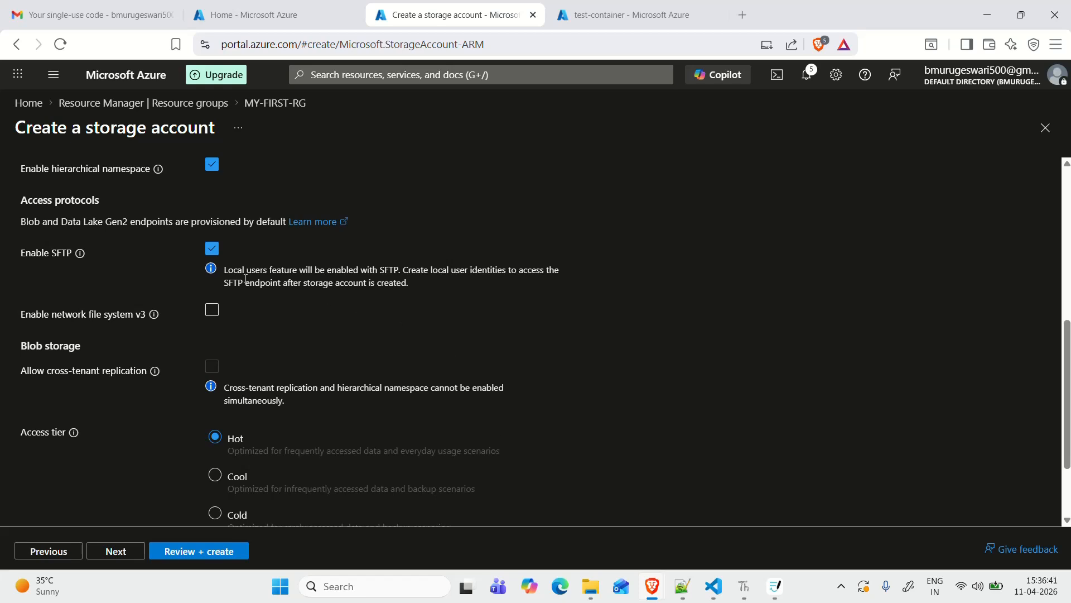
{"action": "left_click_drag", "start_coordinate": [224, 269], "coordinate": [497, 289]}
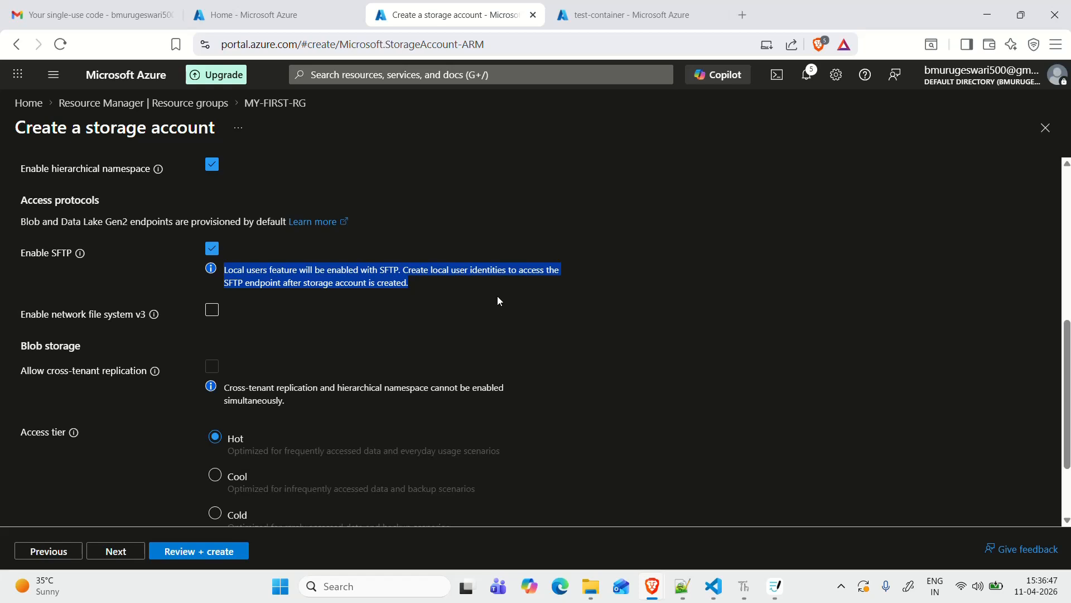
Review and create the storage account, and check the deployment's progress in the notifications.
{"action": "left_click", "coordinate": [196, 553]}
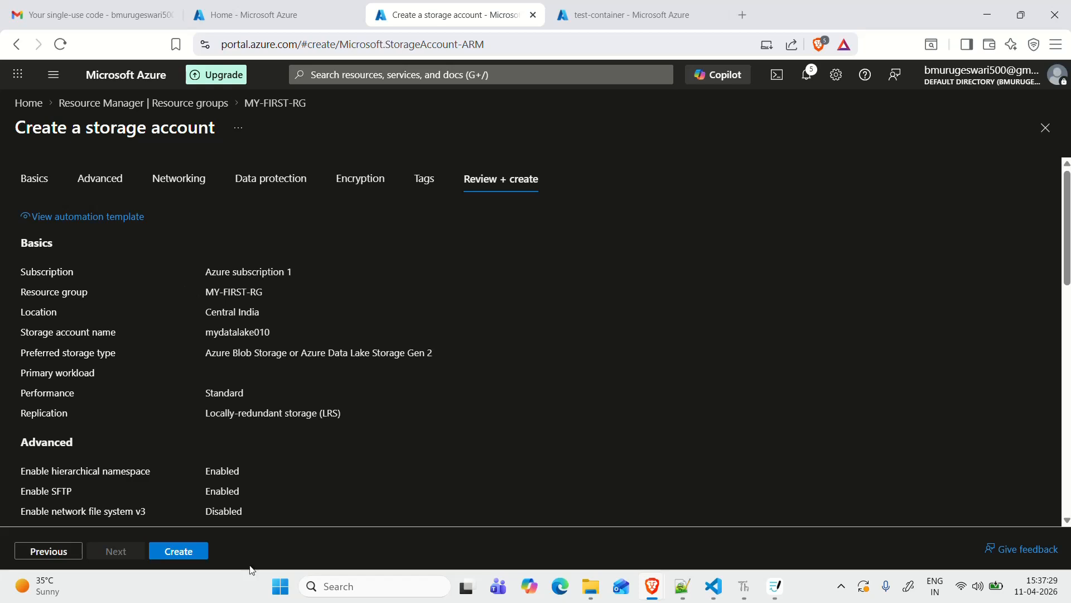
{"action": "left_click", "coordinate": [179, 552]}
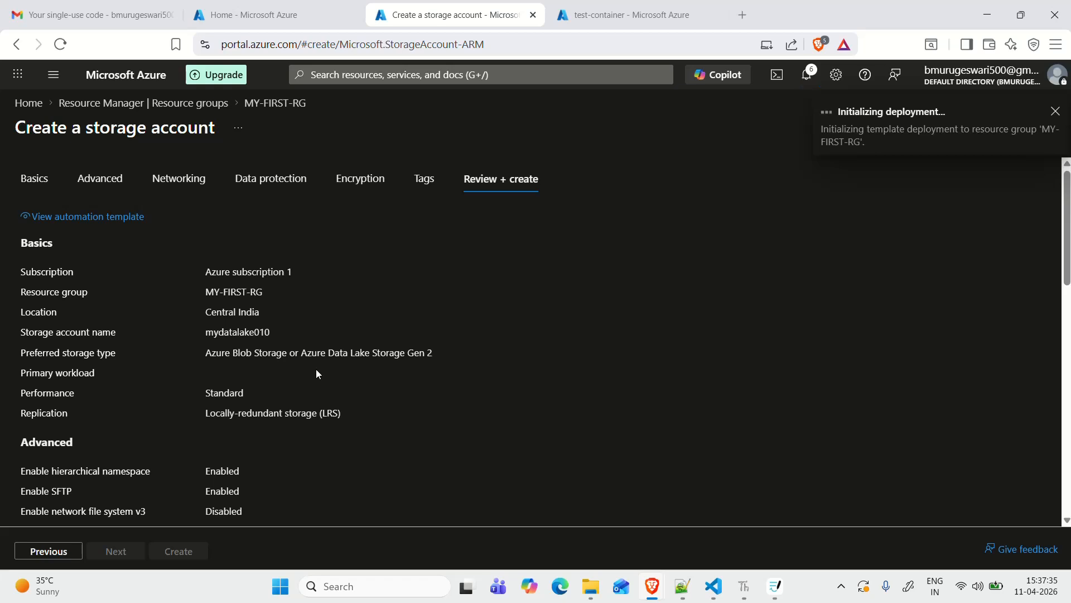
{"action": "left_click", "coordinate": [839, 144]}
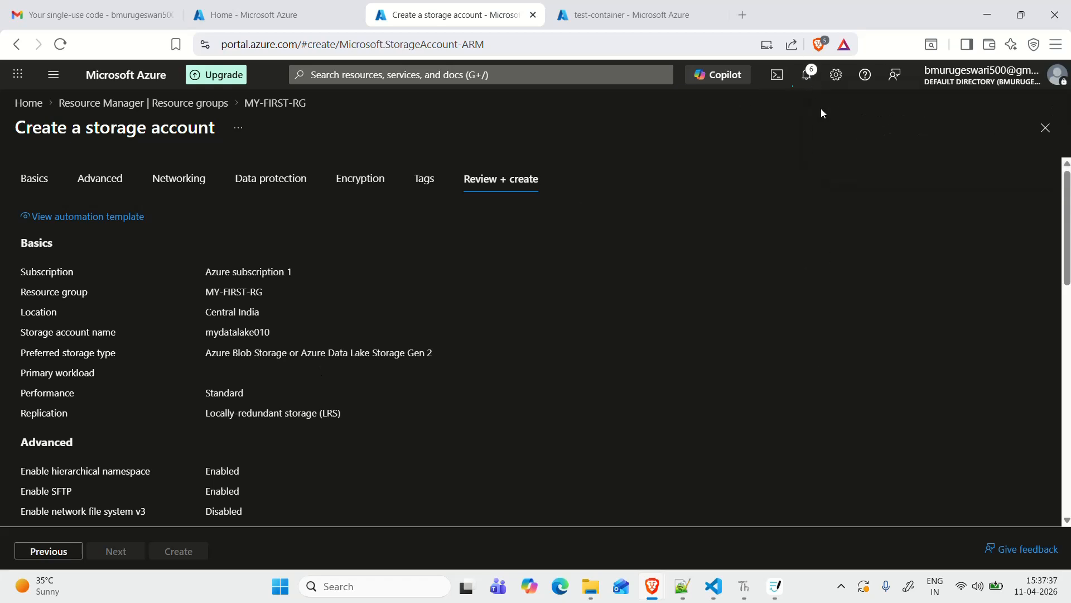
{"action": "left_click", "coordinate": [807, 76]}
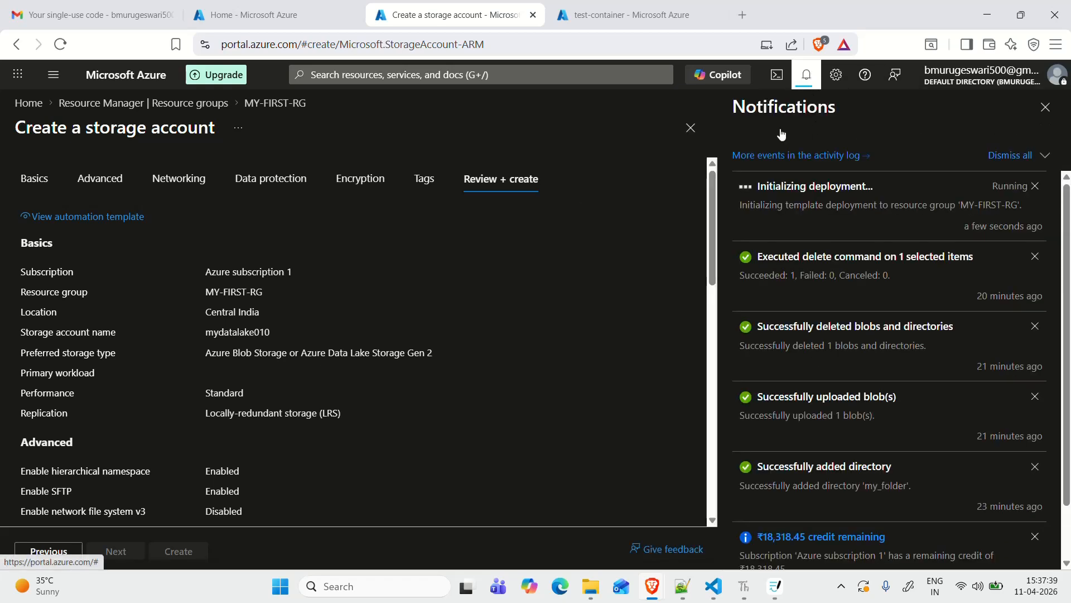
{"action": "left_click_drag", "start_coordinate": [763, 186], "coordinate": [889, 172]}
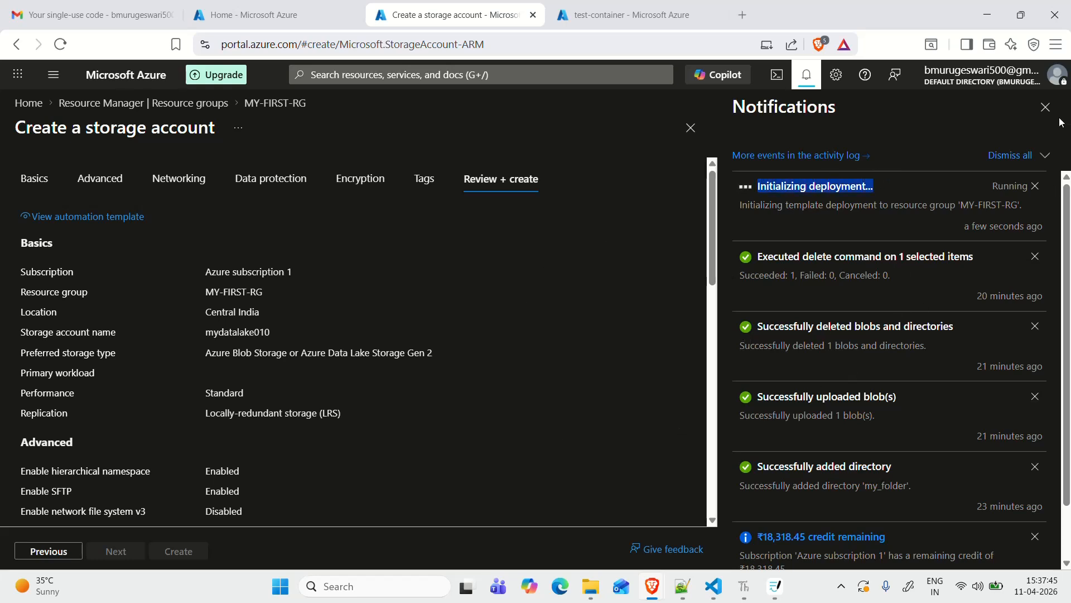
{"action": "left_click", "coordinate": [807, 75]}
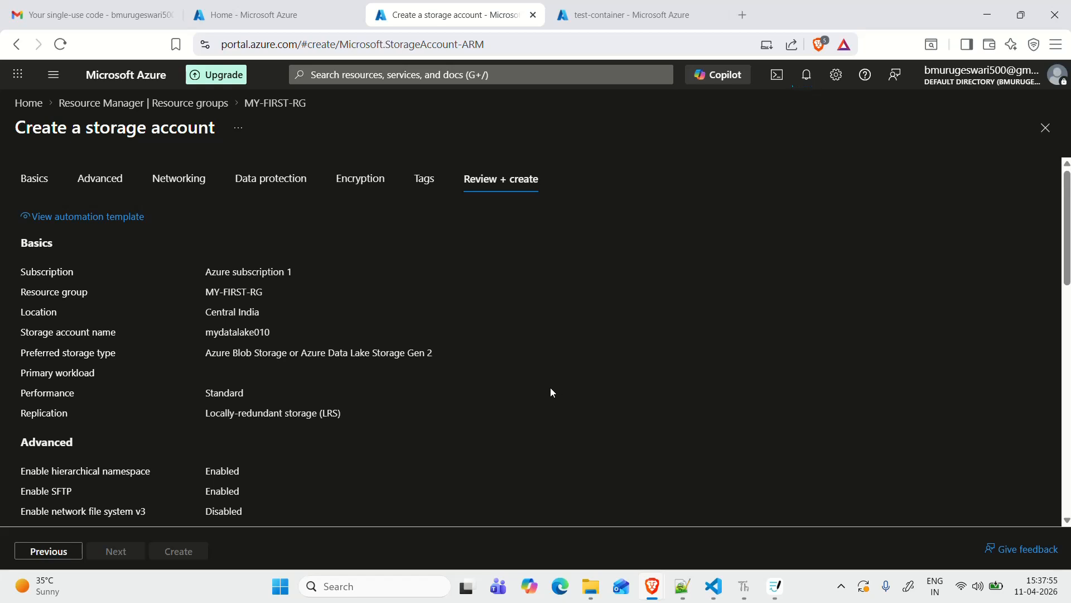
Examine the storage account's configuration summary and the deployment status of mydatalake010.
{"action": "scroll", "coordinate": [550, 392], "scroll_direction": "down", "scroll_amount": 1}
{"action": "scroll", "coordinate": [552, 392], "scroll_direction": "down", "scroll_amount": 1}
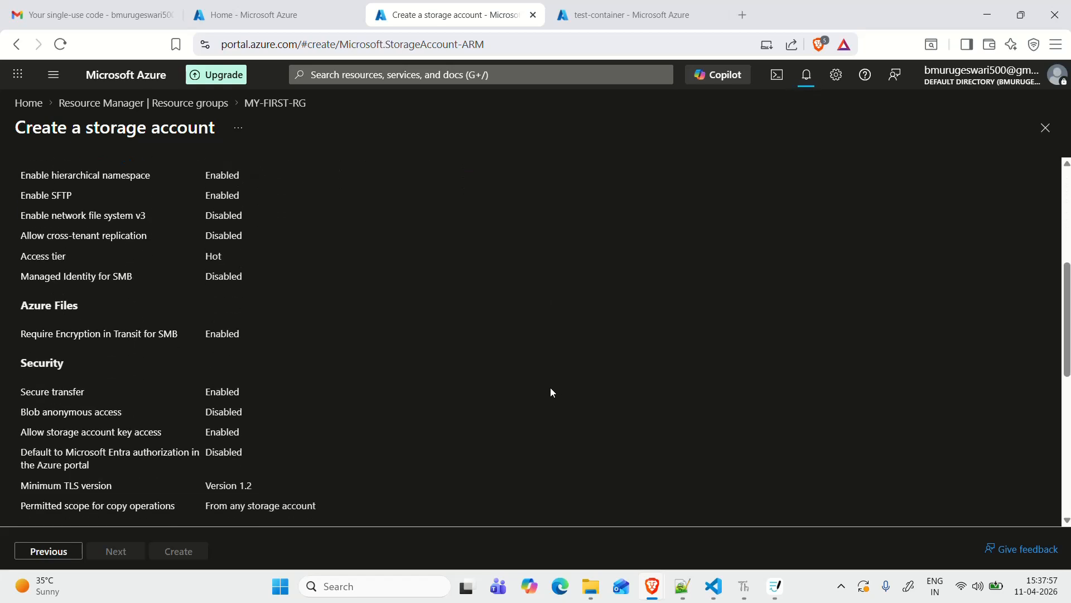
{"action": "scroll", "coordinate": [550, 389], "scroll_direction": "down", "scroll_amount": 3}
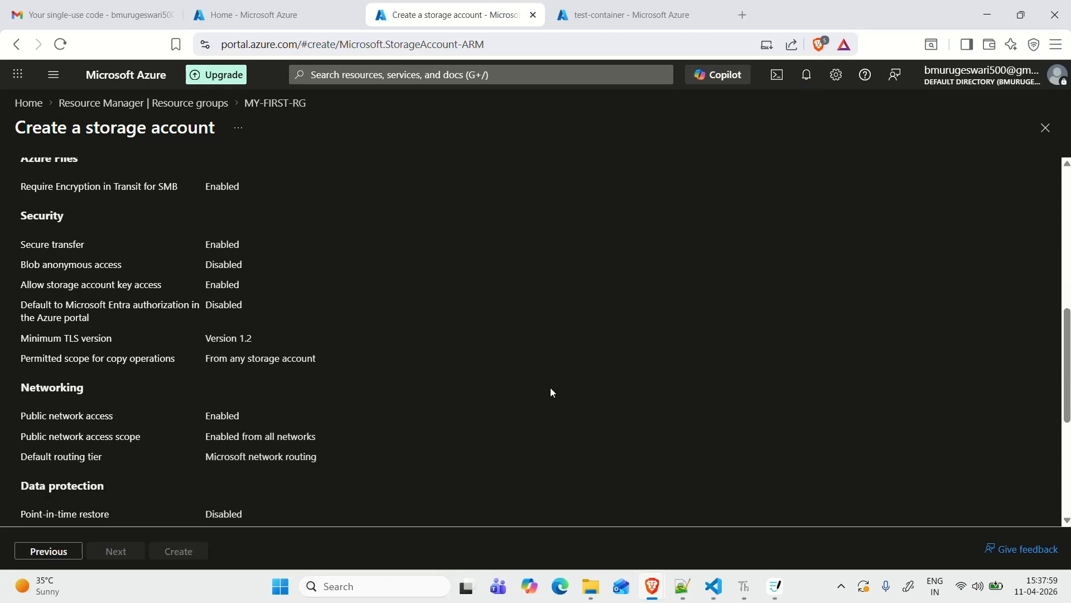
{"action": "scroll", "coordinate": [550, 388], "scroll_direction": "up", "scroll_amount": 8}
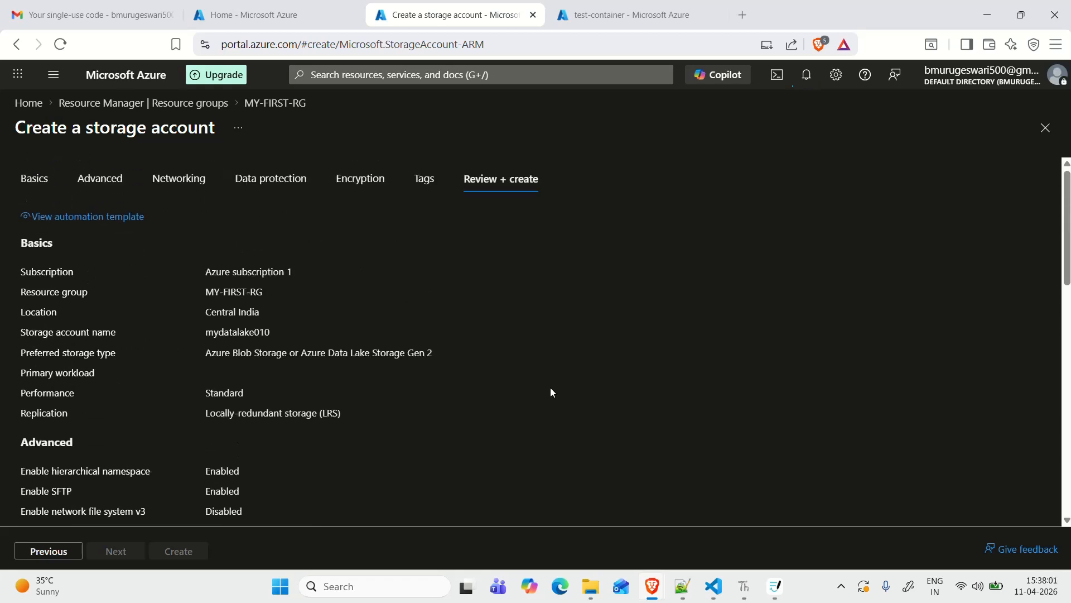
{"action": "scroll", "coordinate": [551, 392], "scroll_direction": "down", "scroll_amount": 2}
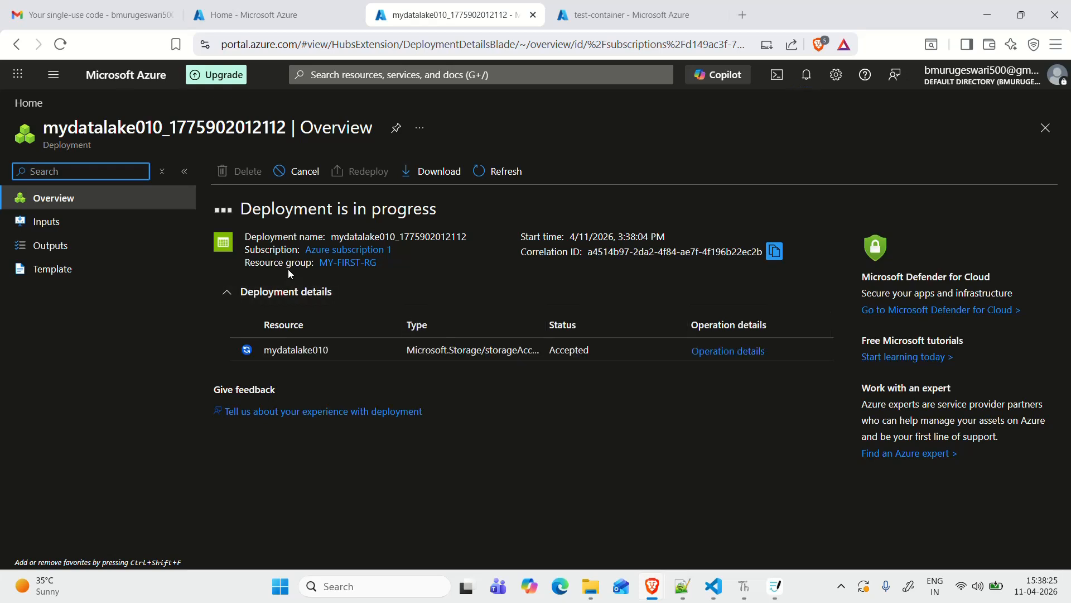
{"action": "left_click_drag", "start_coordinate": [238, 209], "coordinate": [466, 206]}
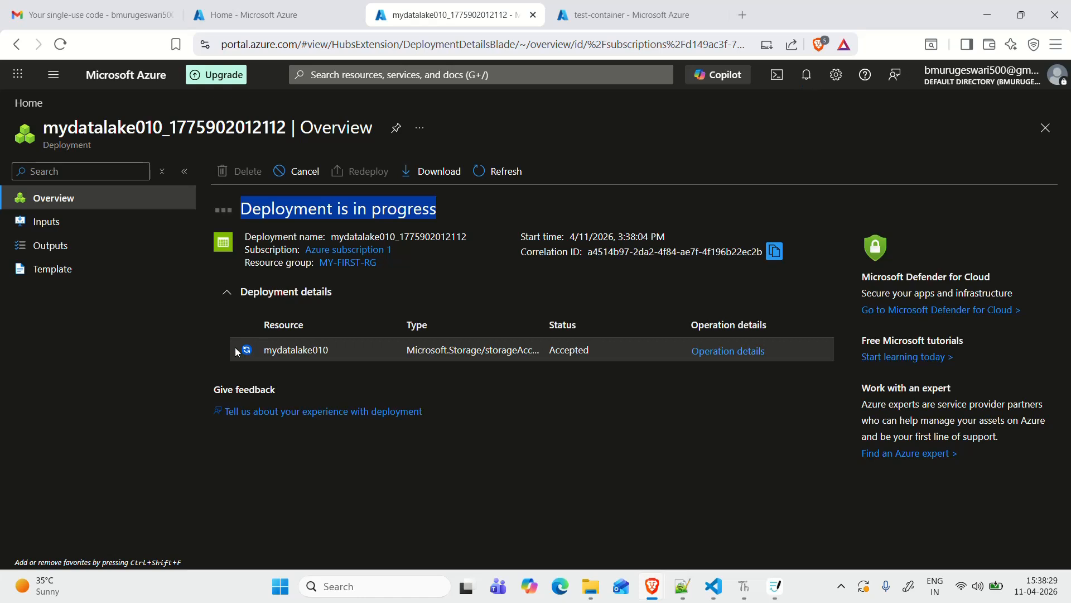
{"action": "left_click", "coordinate": [215, 346]}
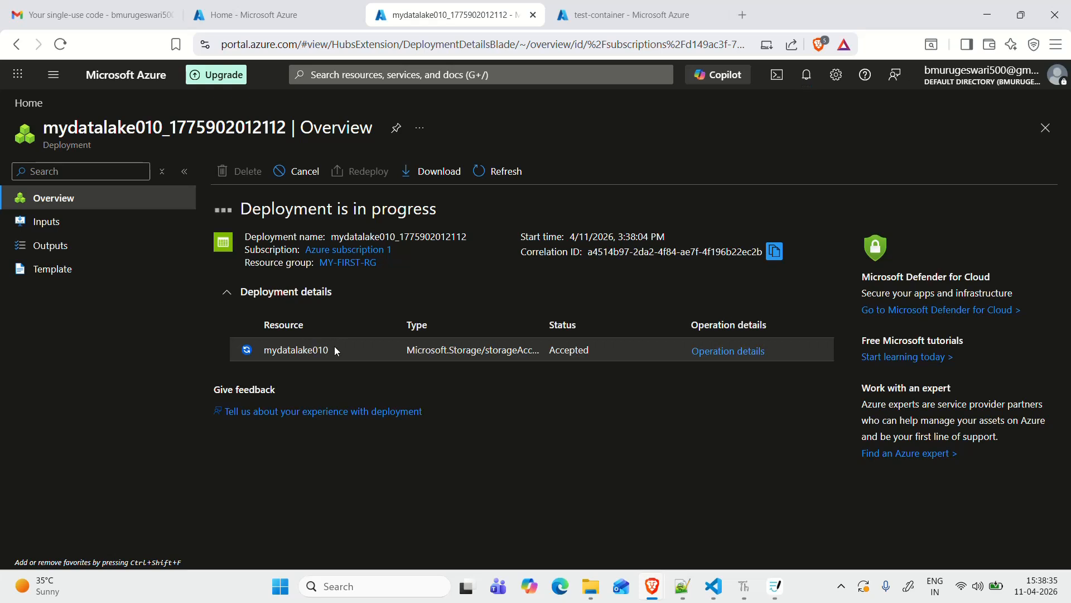
{"action": "left_click_drag", "start_coordinate": [335, 350], "coordinate": [247, 351]}
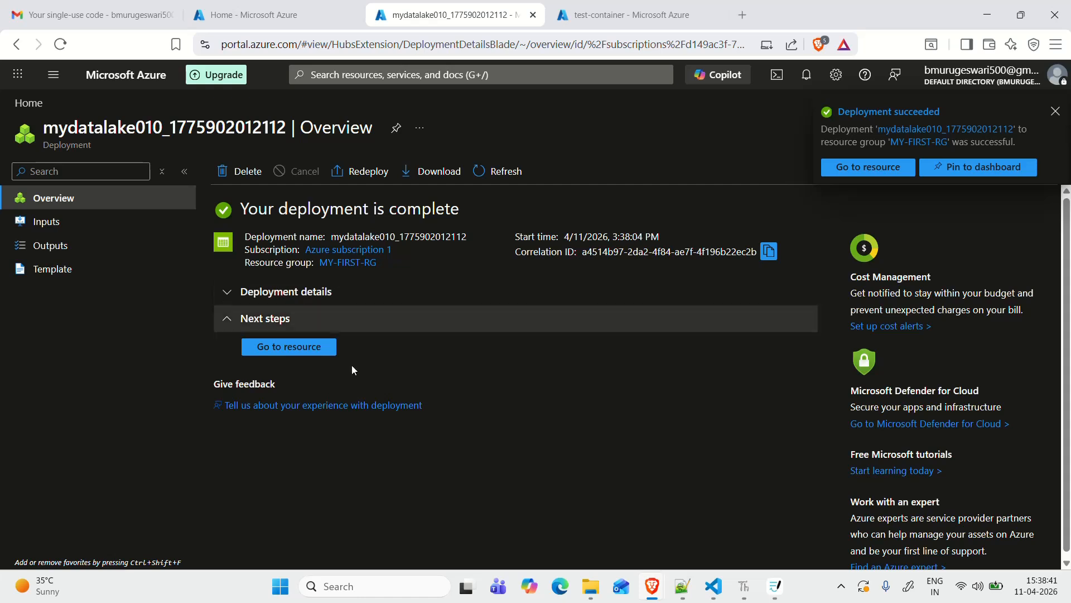
Open the deployed mydatalake010 resource's containers and create a container named sales-container.
{"action": "left_click", "coordinate": [308, 357]}
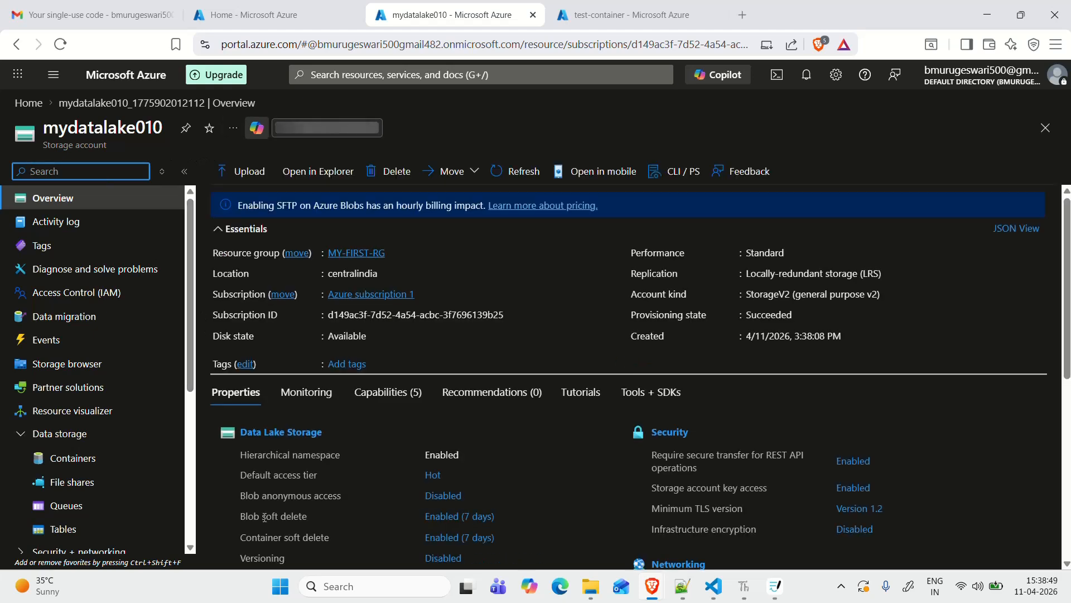
{"action": "left_click", "coordinate": [283, 435]}
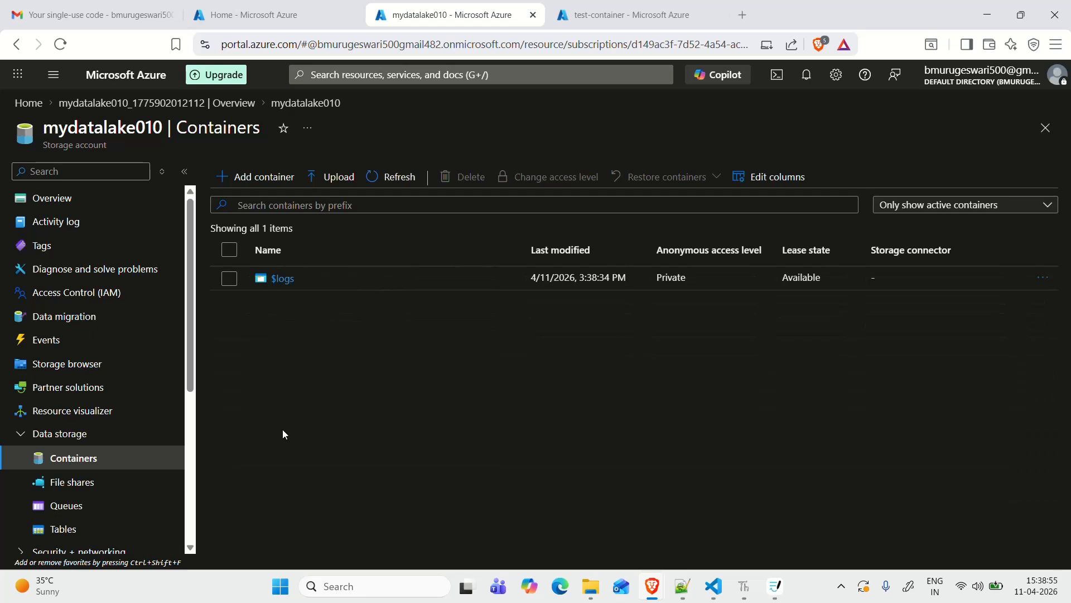
{"action": "left_click", "coordinate": [276, 175]}
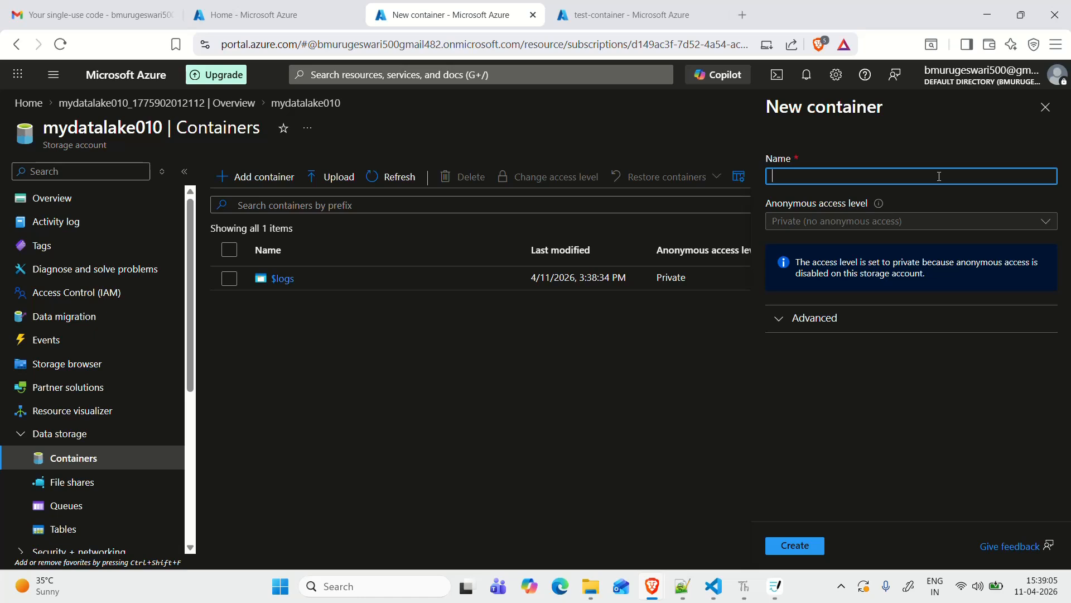
{"action": "type", "text": "sales-container"}
{"action": "left_click", "coordinate": [808, 549]}
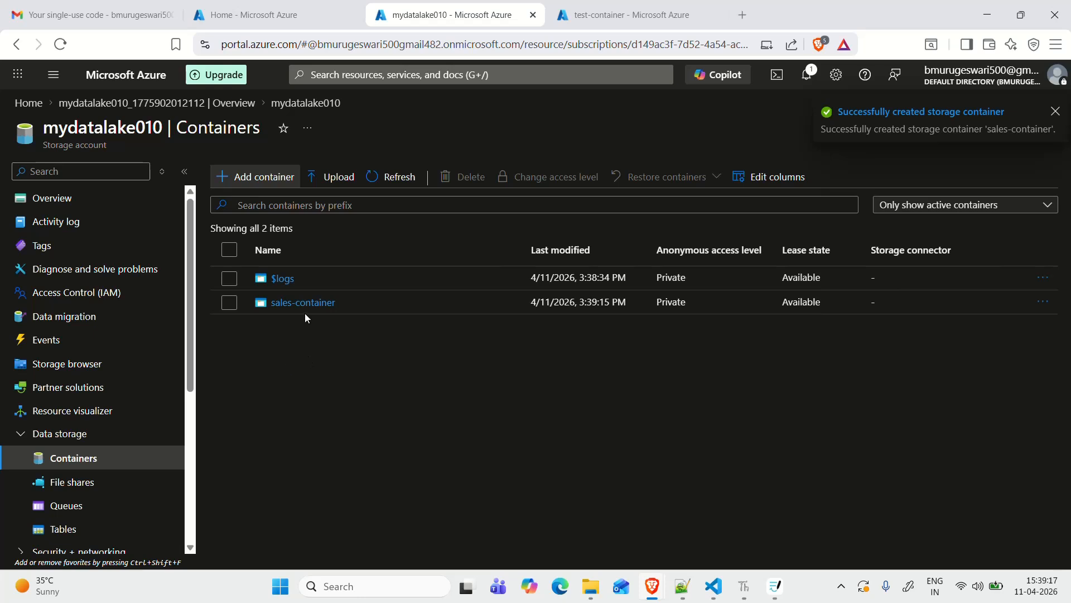
Open sales-container and reload its page to load the container's contents.
{"action": "left_click", "coordinate": [308, 313]}
{"action": "left_click", "coordinate": [310, 308]}
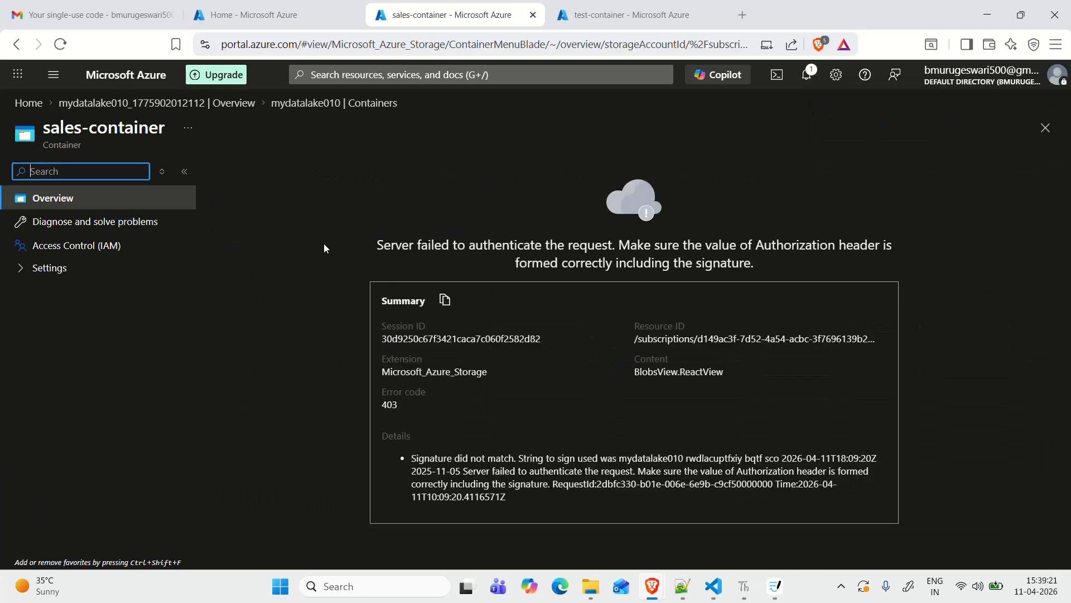
{"action": "left_click", "coordinate": [60, 44]}
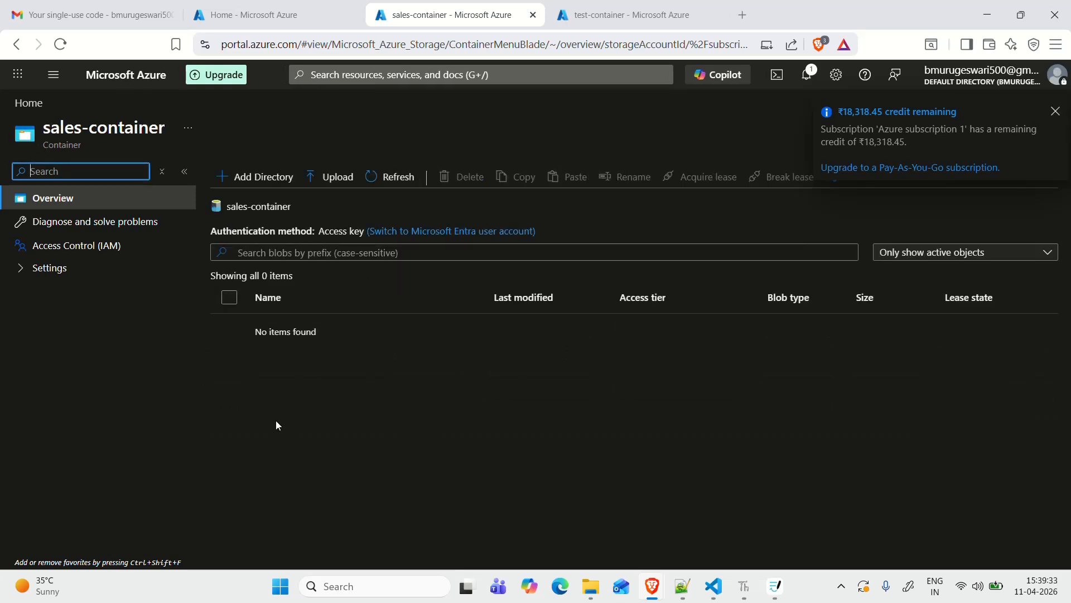
Add a directory named sales_folder to sales-container.
{"action": "left_click", "coordinate": [262, 176]}
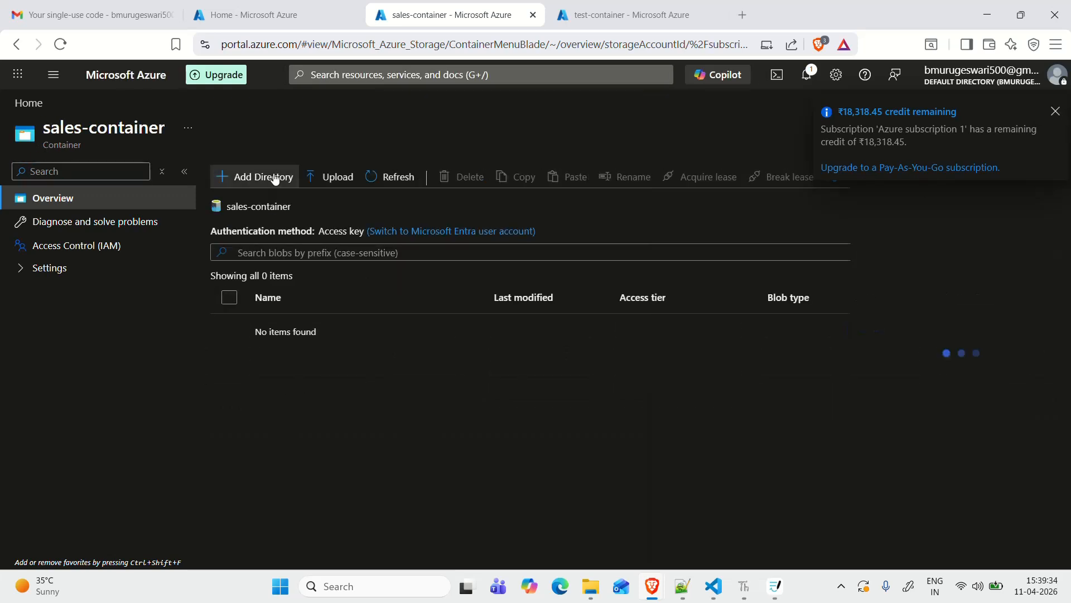
{"action": "left_click", "coordinate": [1054, 113]}
{"action": "left_click", "coordinate": [916, 179]}
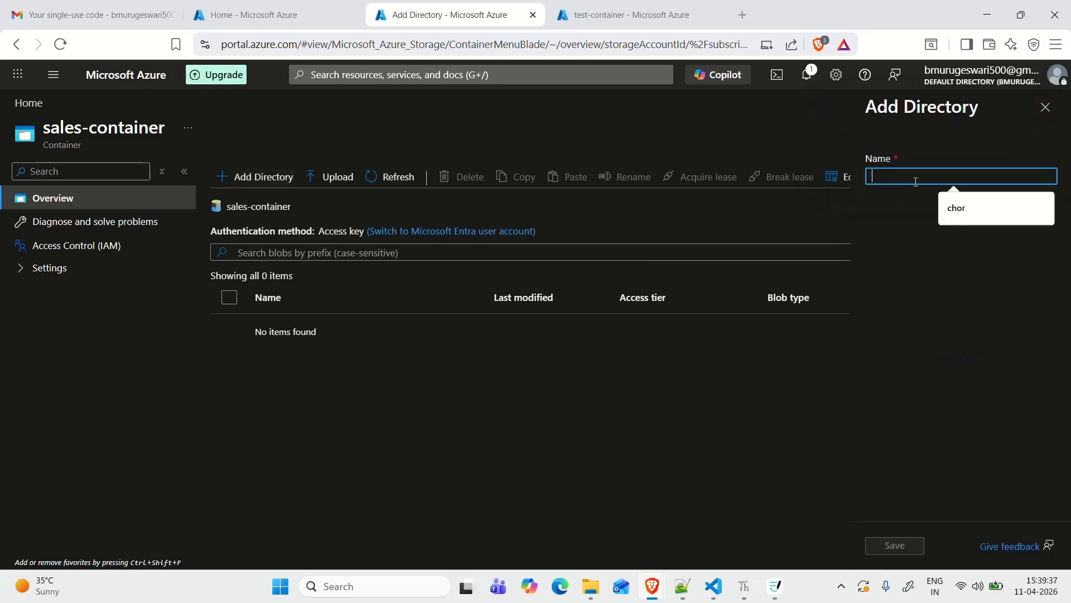
{"action": "type", "text": "sales"}
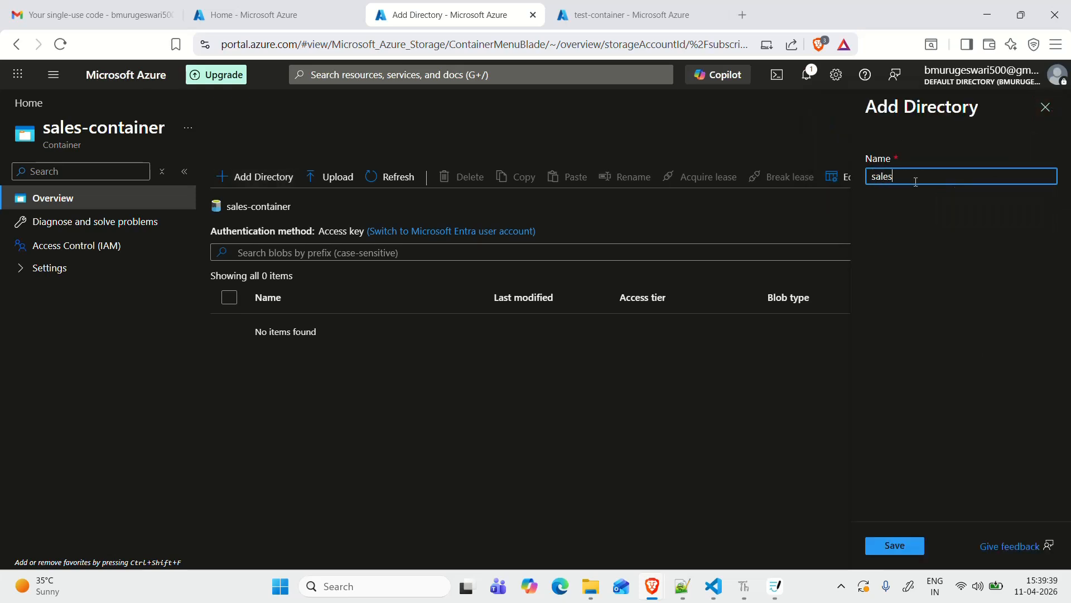
{"action": "type", "text": "_folder"}
{"action": "left_click", "coordinate": [880, 545]}
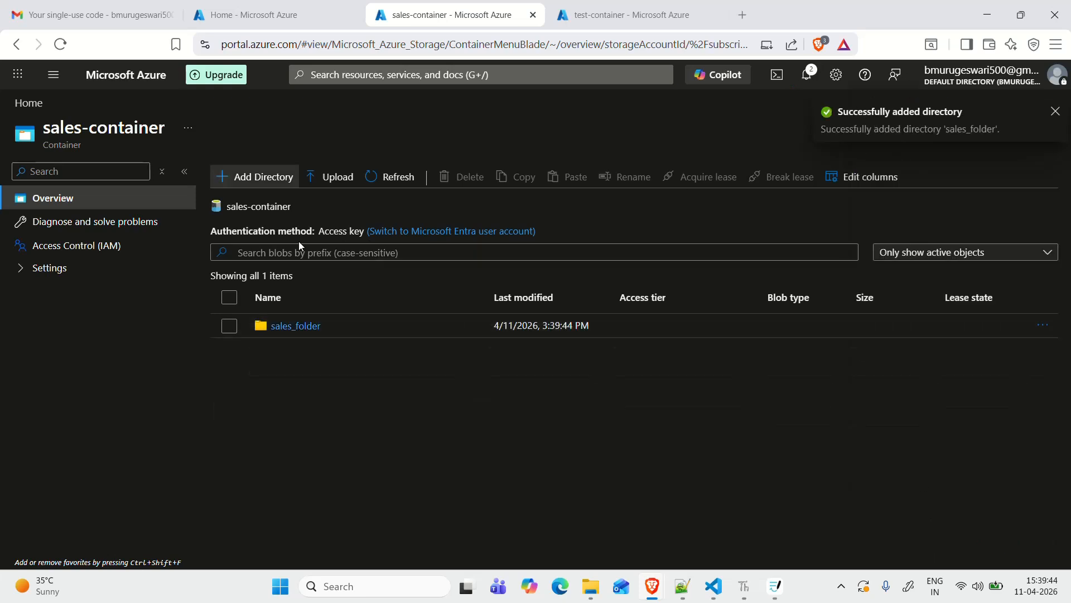
Open sales_folder and upload the sales file from the Data sets folder into it.
{"action": "left_click", "coordinate": [316, 326]}
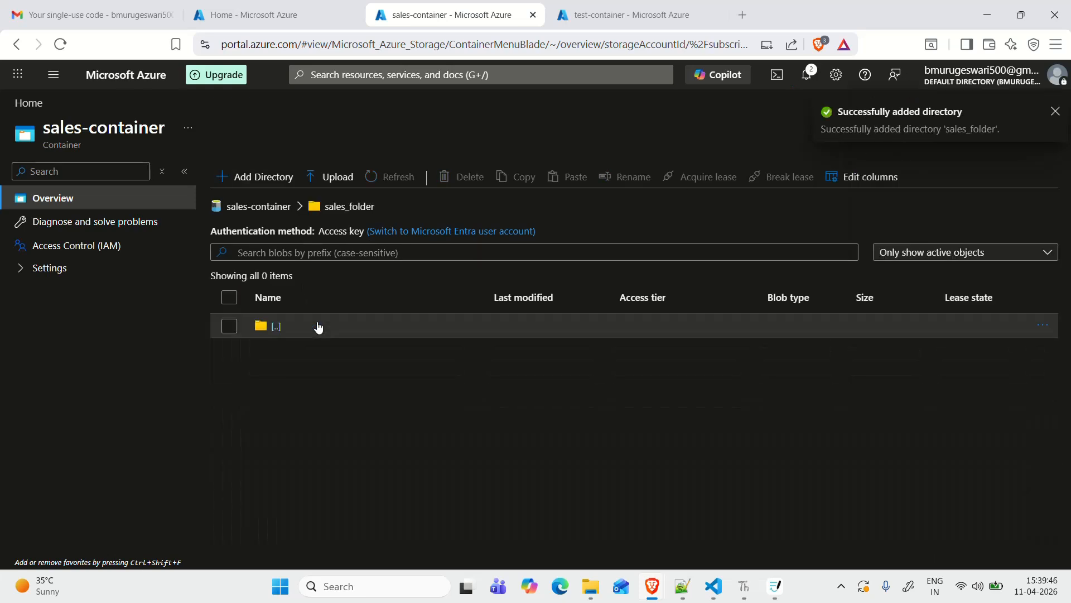
{"action": "left_click", "coordinate": [332, 177]}
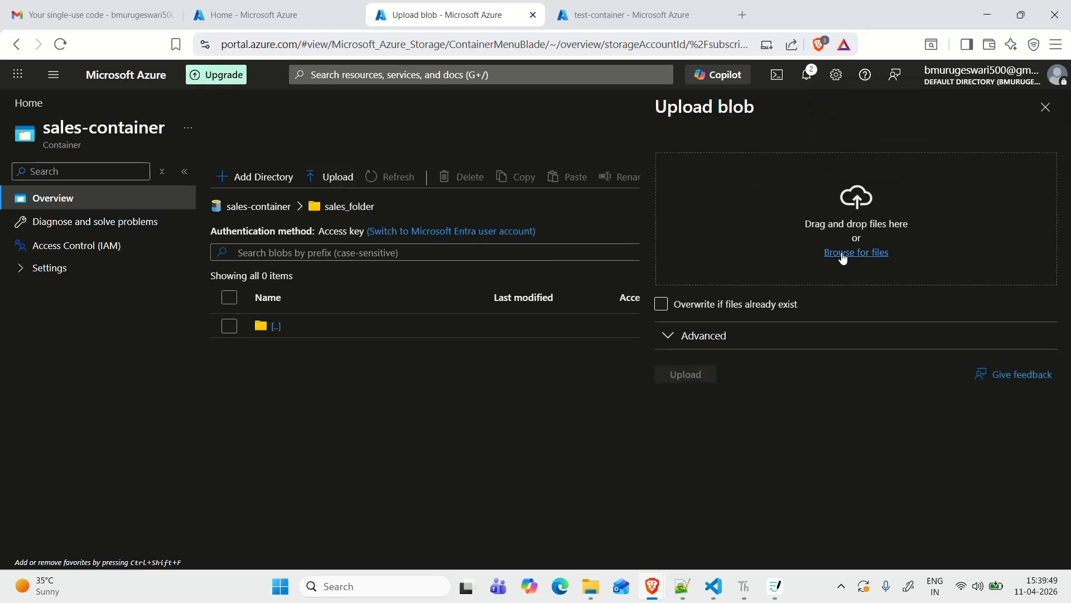
{"action": "left_click", "coordinate": [843, 255]}
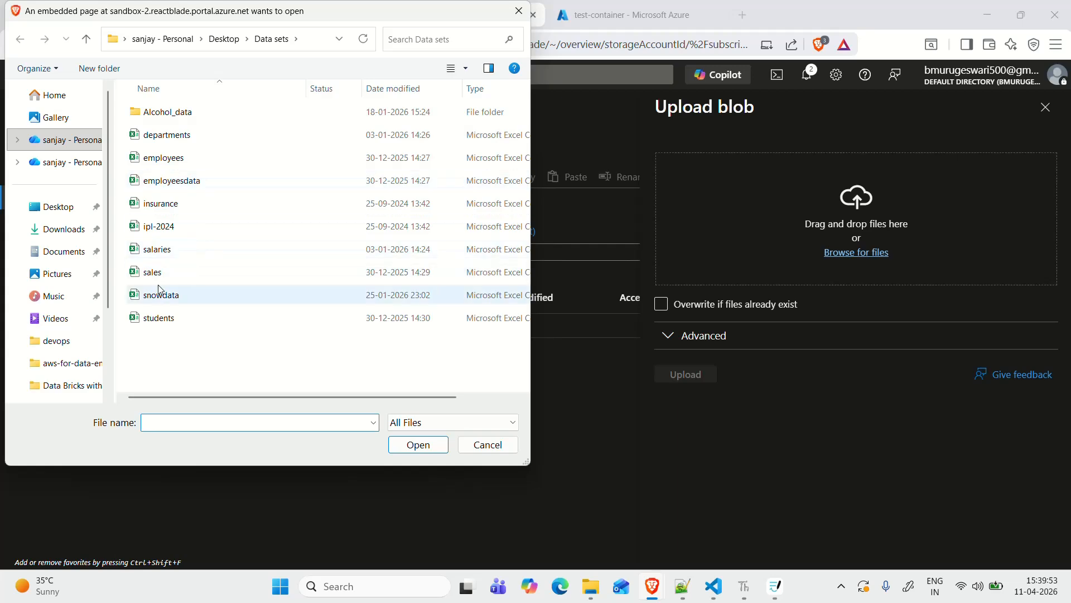
{"action": "left_click", "coordinate": [168, 294]}
{"action": "left_click", "coordinate": [167, 273]}
{"action": "left_click", "coordinate": [435, 447]}
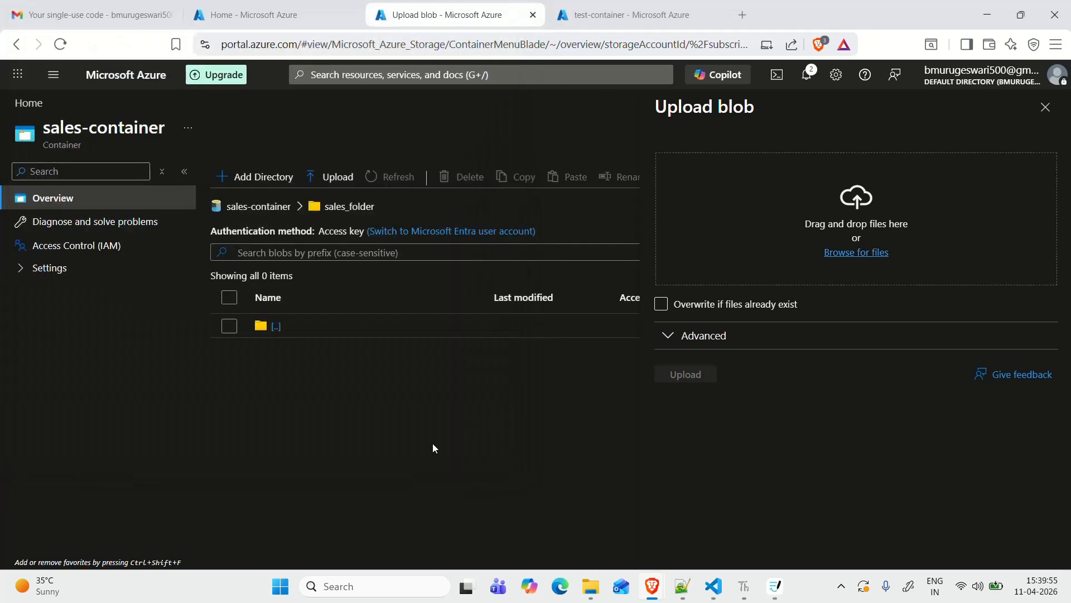
{"action": "left_click", "coordinate": [691, 382]}
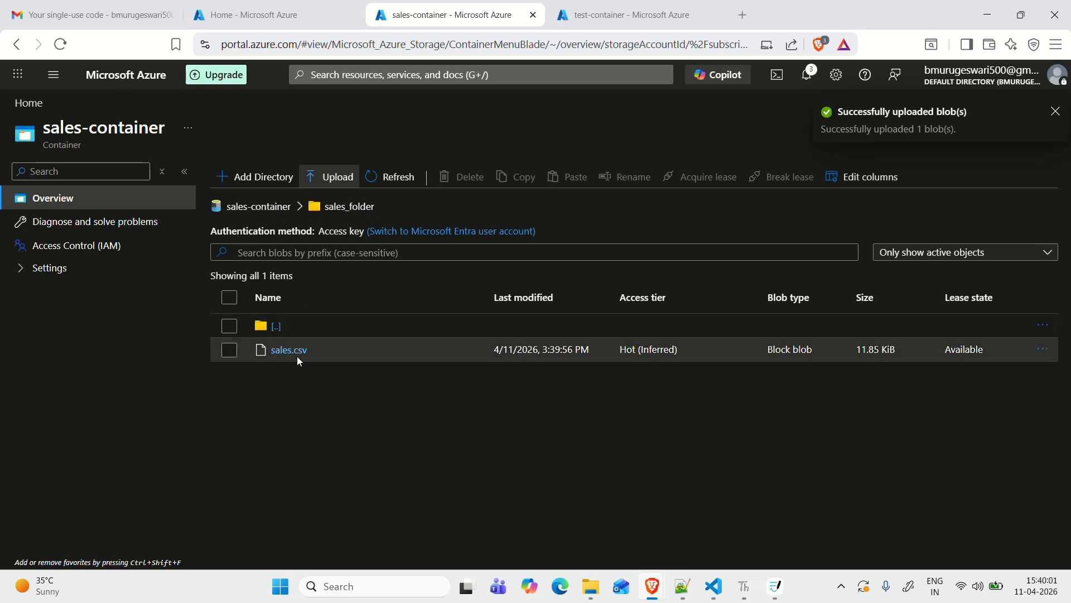
Examine the folder structure of sales-container, the contents of sales_folder and the container's available settings.
{"action": "left_click", "coordinate": [260, 208]}
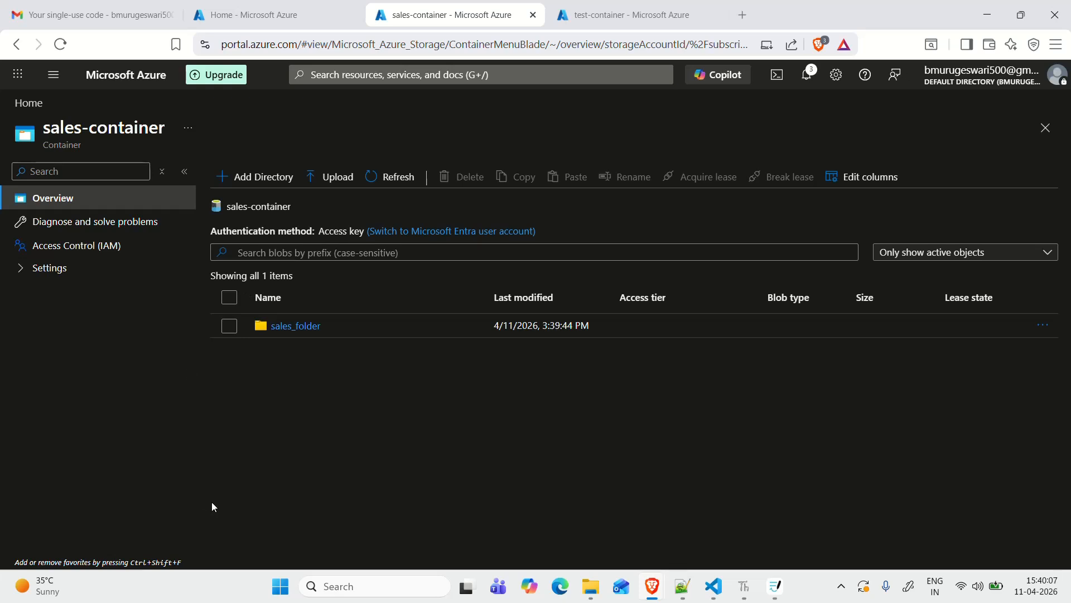
{"action": "left_click", "coordinate": [310, 328]}
{"action": "mouse_move", "coordinate": [454, 577]}
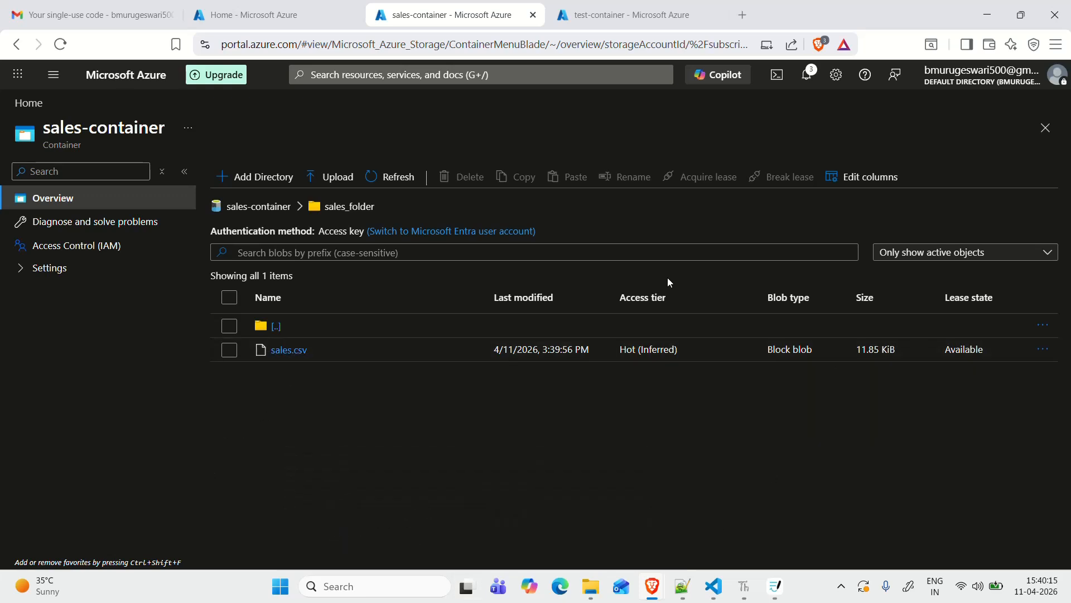
{"action": "left_click", "coordinate": [253, 207]}
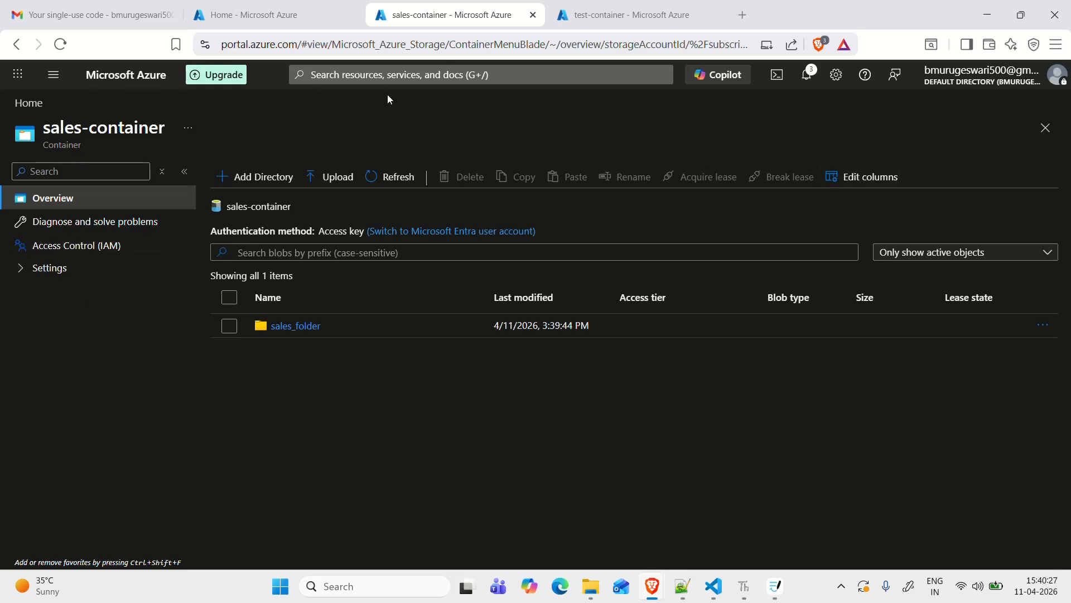
{"action": "left_click", "coordinate": [299, 326]}
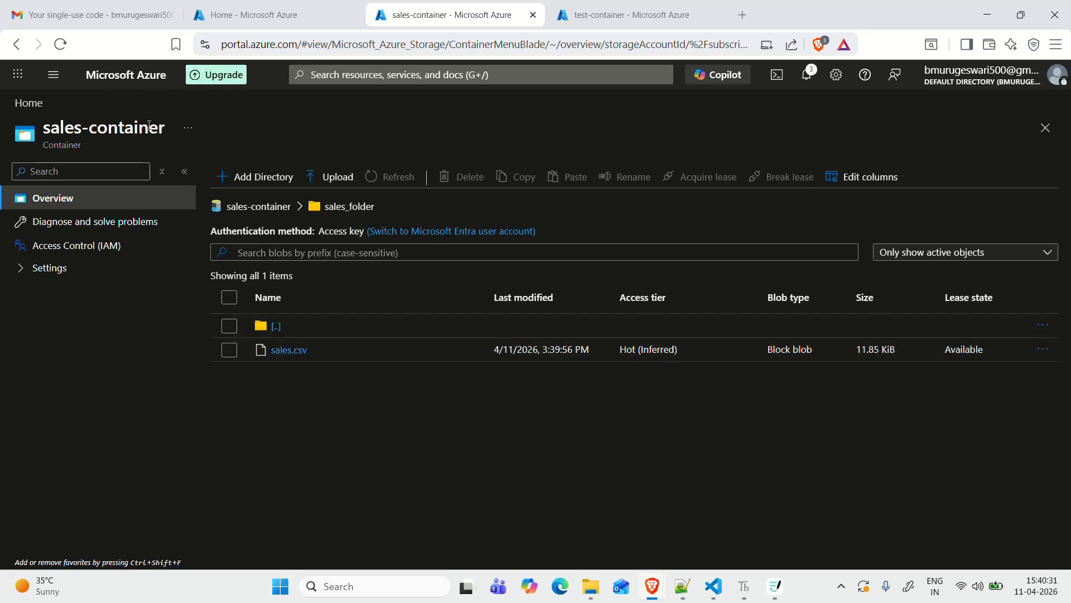
{"action": "left_click", "coordinate": [111, 171]}
{"action": "left_click", "coordinate": [22, 270]}
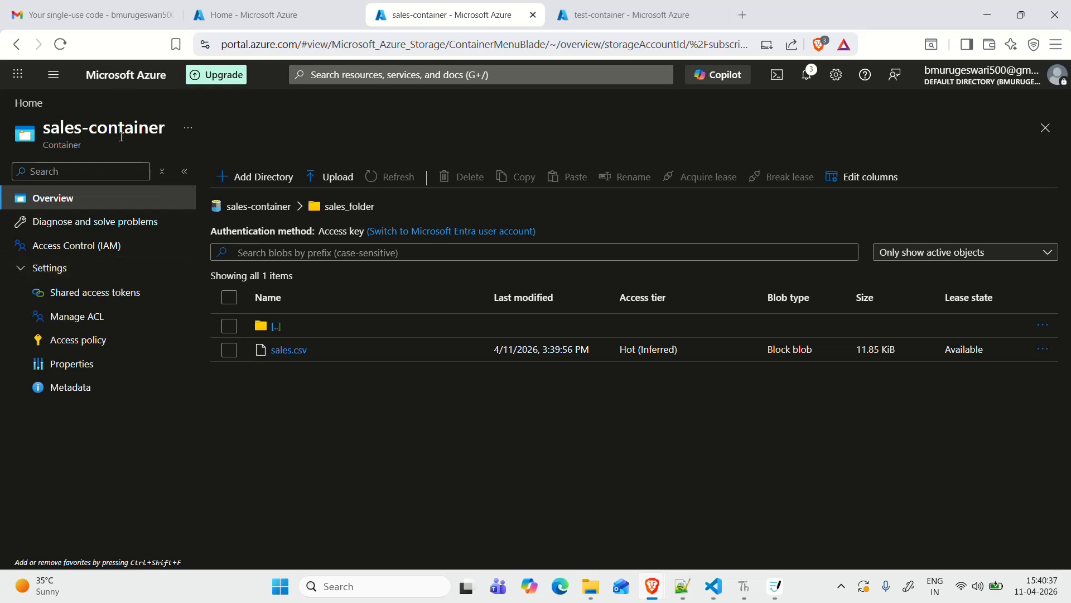
{"action": "left_click", "coordinate": [258, 207]}
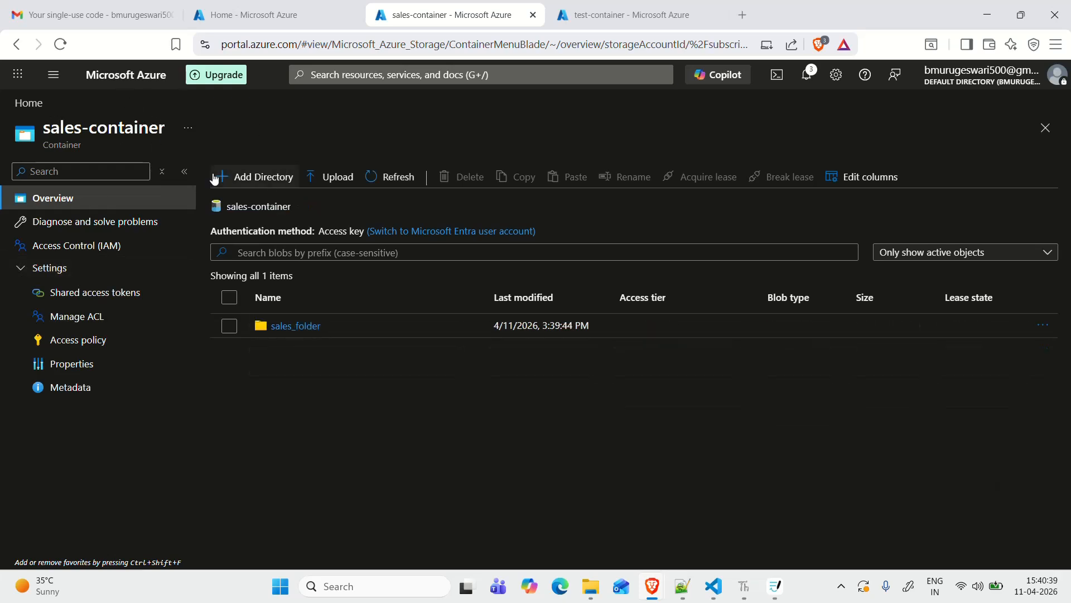
Return to the portal home, open the mydatalake010 storage account and go to its SFTP settings.
{"action": "left_click", "coordinate": [31, 104]}
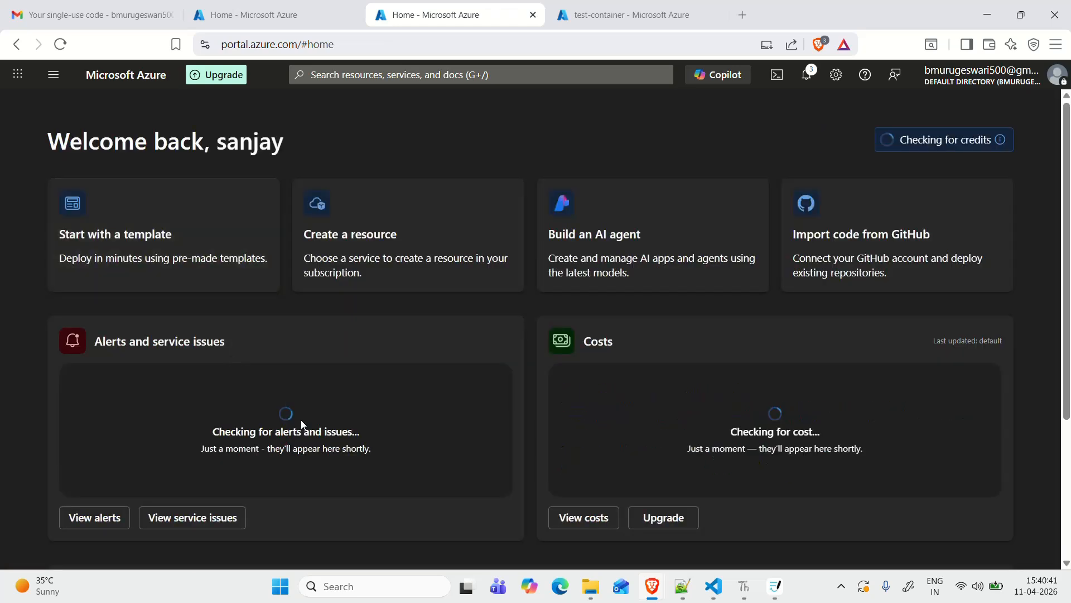
{"action": "scroll", "coordinate": [300, 418], "scroll_direction": "down", "scroll_amount": 5}
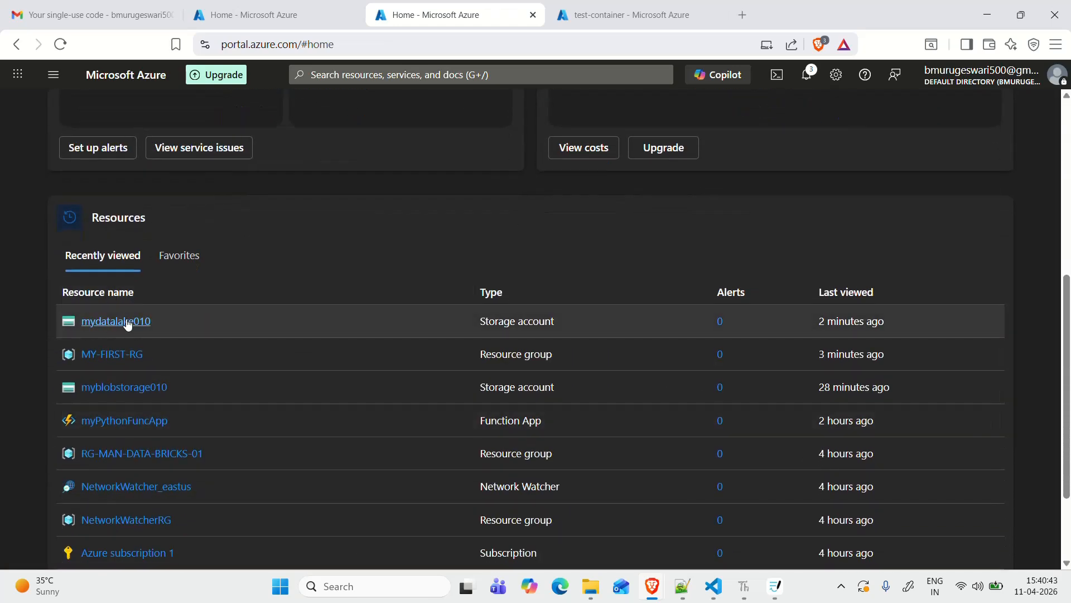
{"action": "left_click", "coordinate": [128, 325]}
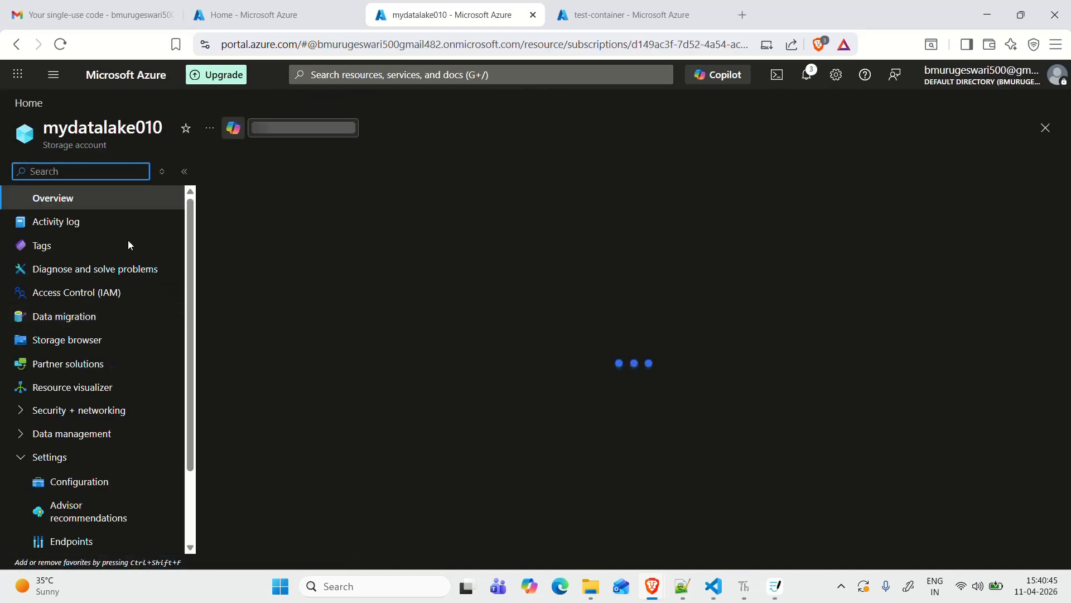
{"action": "scroll", "coordinate": [76, 257], "scroll_direction": "down", "scroll_amount": 2}
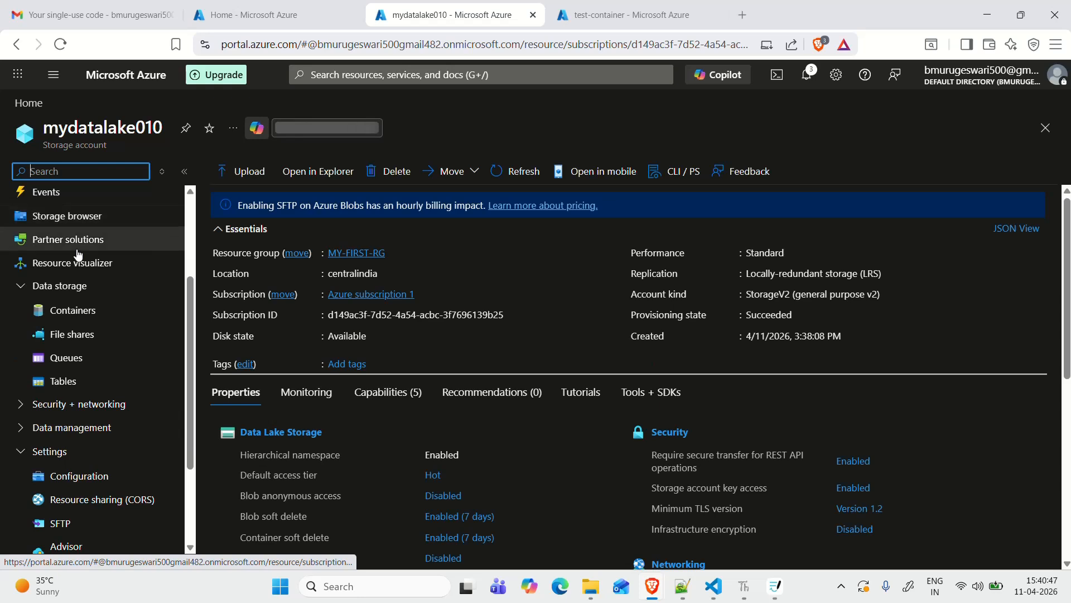
{"action": "scroll", "coordinate": [47, 435], "scroll_direction": "down", "scroll_amount": 1}
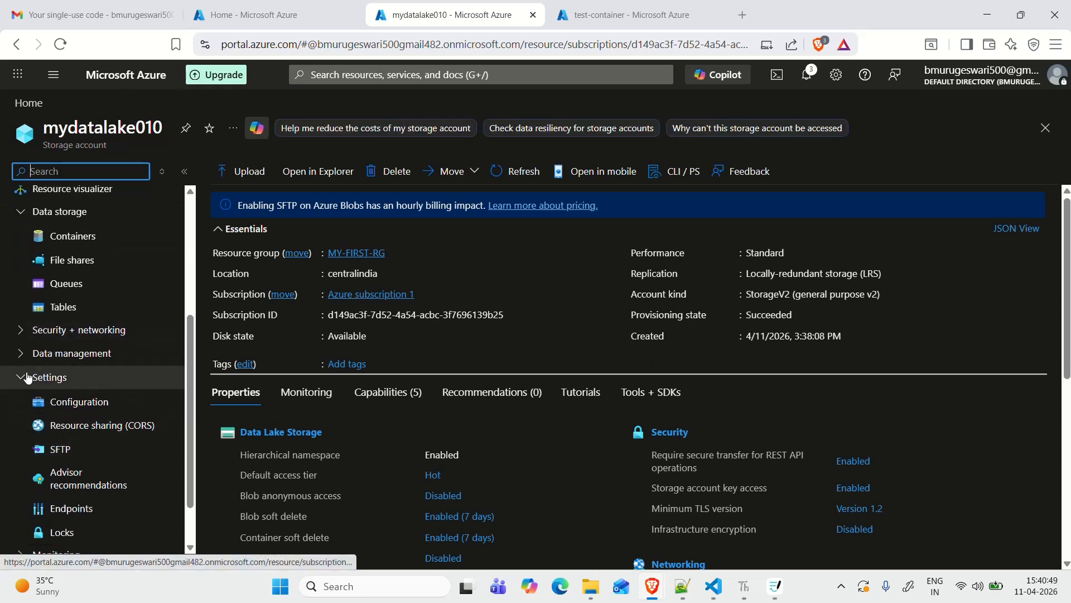
{"action": "left_click", "coordinate": [81, 449]}
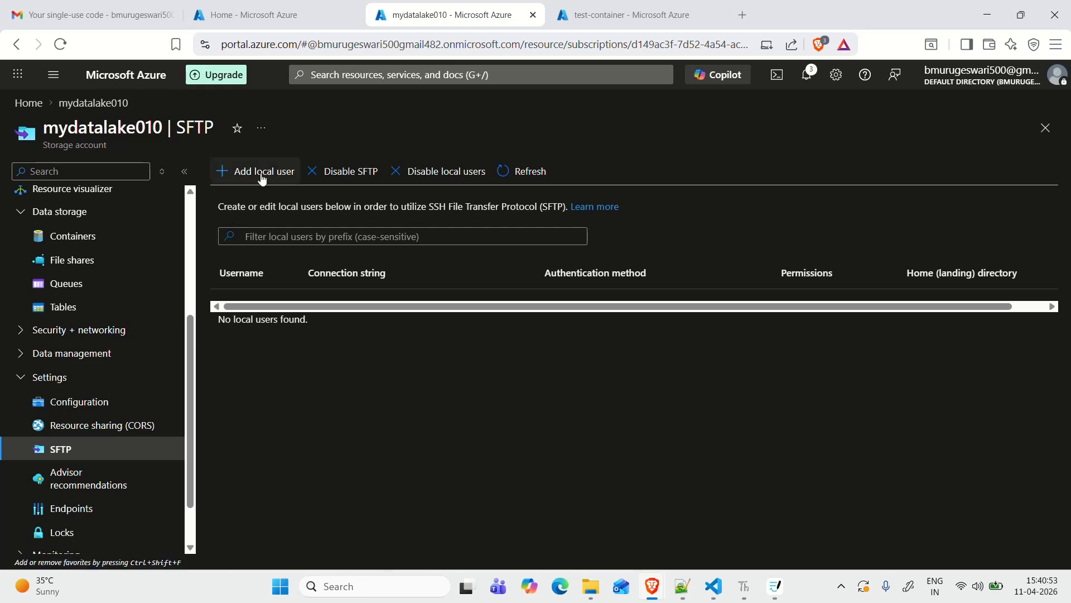
Start adding an SFTP local user with the username salesuser.
{"action": "left_click", "coordinate": [258, 173]}
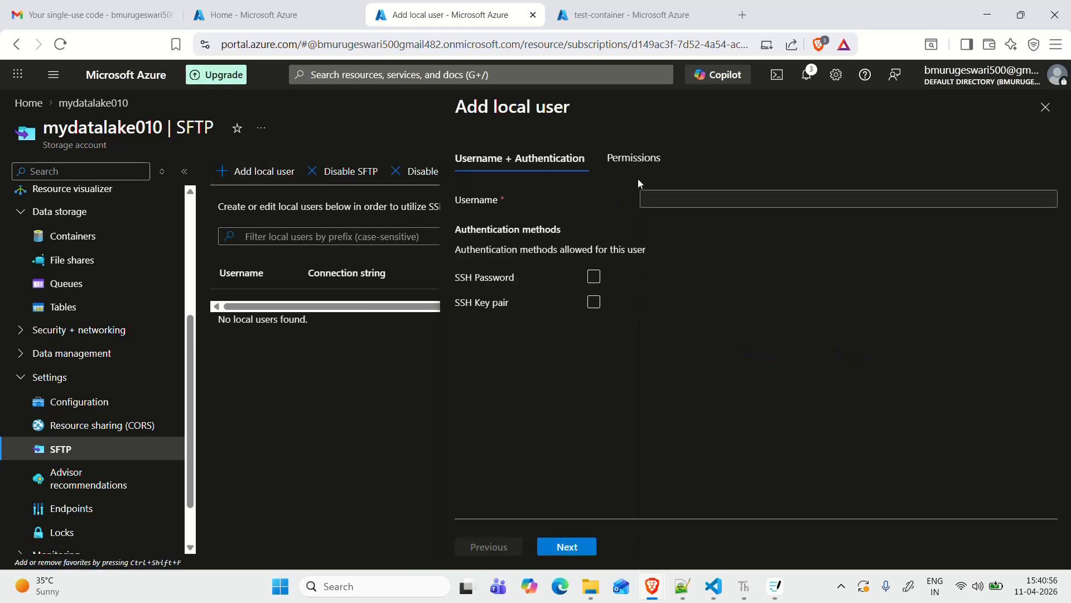
{"action": "left_click", "coordinate": [718, 199]}
{"action": "type", "text": "sale"}
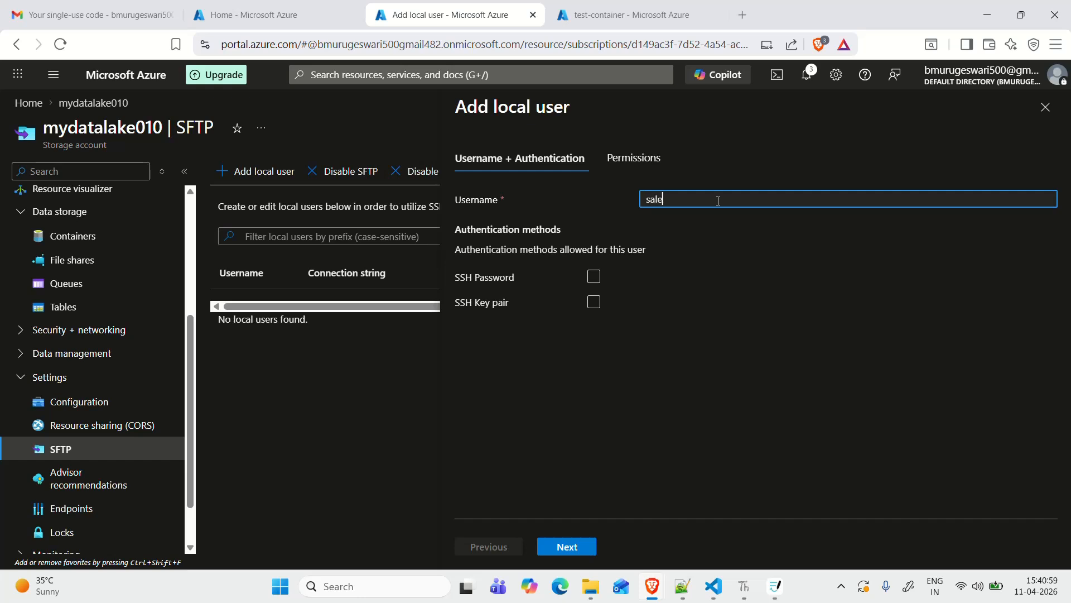
{"action": "type", "text": "st-t"}
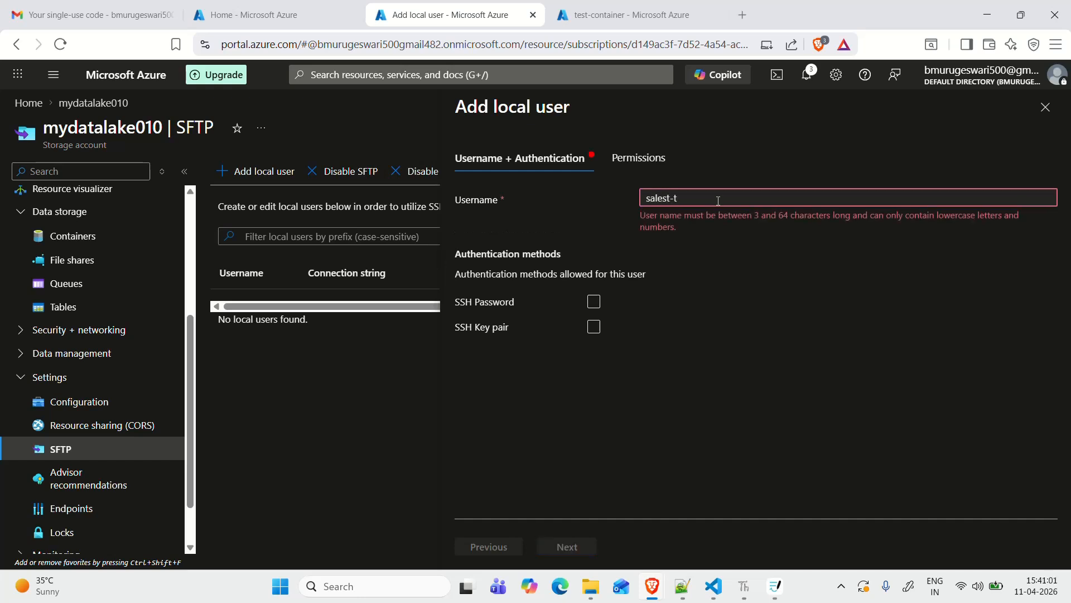
{"action": "key", "text": "BackSpace"}
{"action": "type", "text": "y"}
{"action": "key", "text": "BackSpace"}
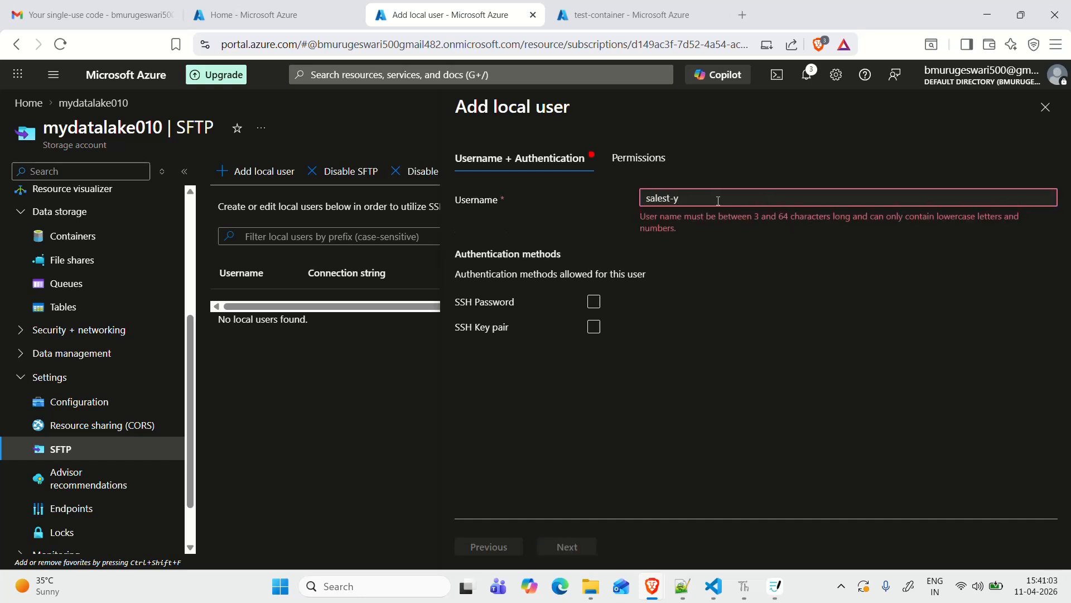
{"action": "type", "text": "user"}
{"action": "left_click", "coordinate": [676, 197]}
{"action": "key", "text": "BackSpace"}
{"action": "key", "text": "BackSpace"}
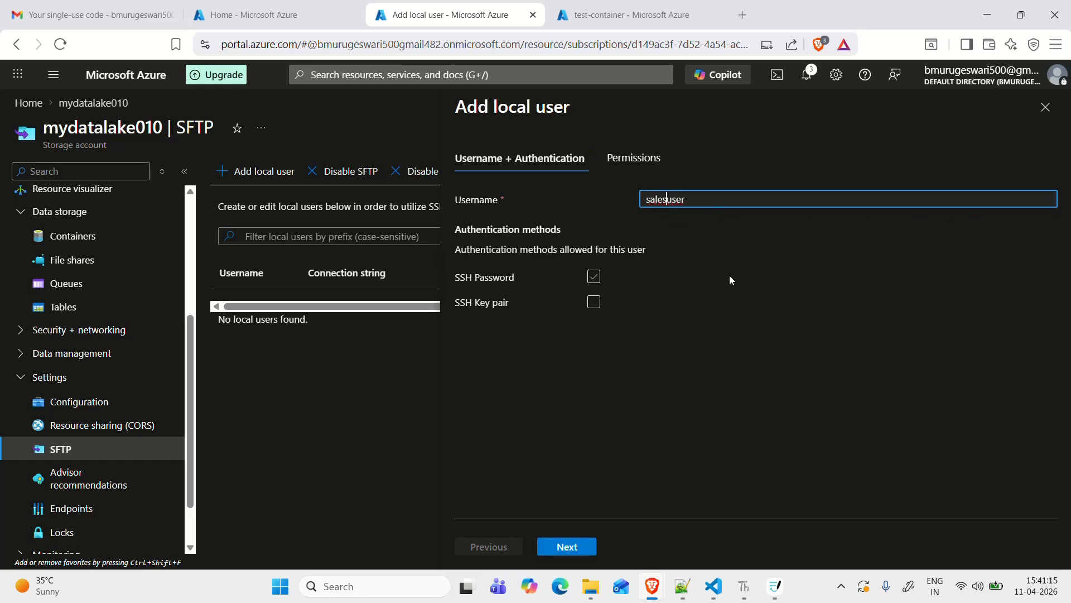
Allow only SSH Password as the local user's authentication method.
{"action": "left_click", "coordinate": [520, 282]}
{"action": "left_click", "coordinate": [593, 302]}
{"action": "left_click", "coordinate": [596, 277]}
{"action": "left_click", "coordinate": [593, 277]}
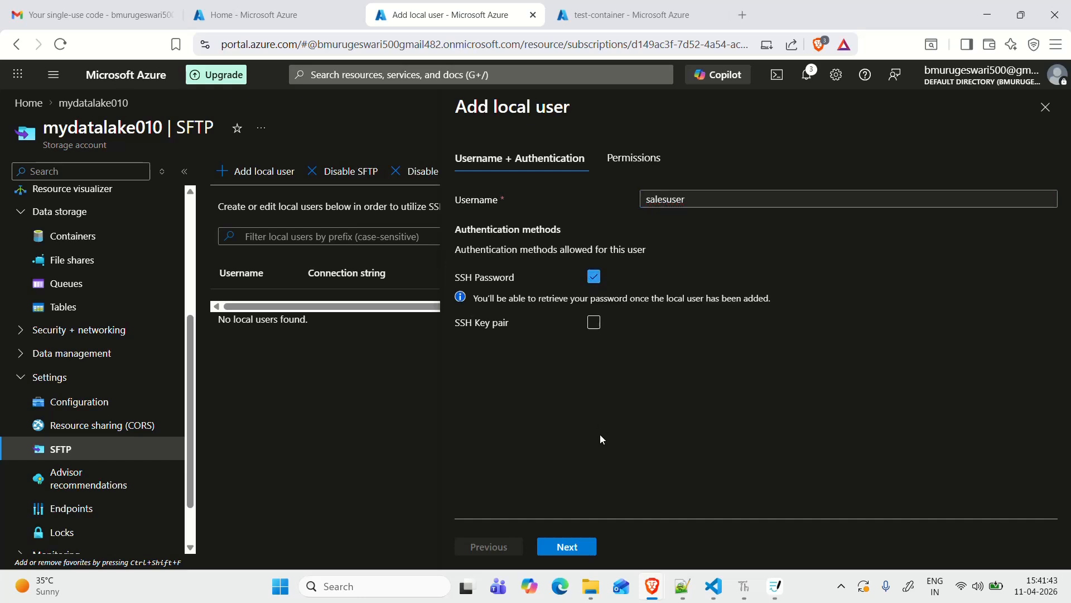
Grant the local user Read, Write, List and Create permissions on sales-container.
{"action": "left_click", "coordinate": [584, 549]}
{"action": "left_click", "coordinate": [1043, 237]}
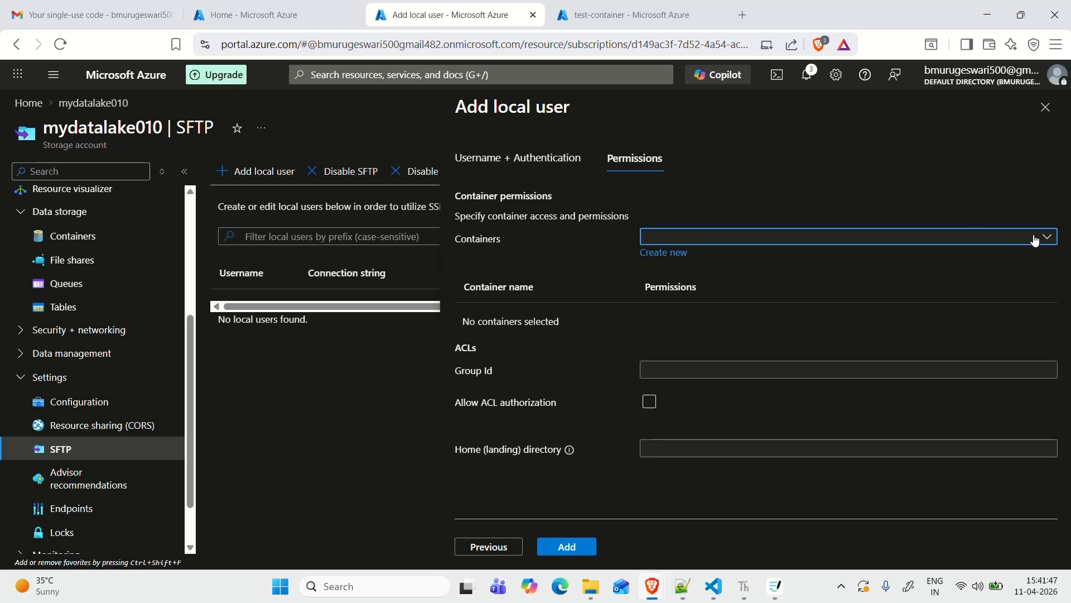
{"action": "left_click", "coordinate": [652, 259]}
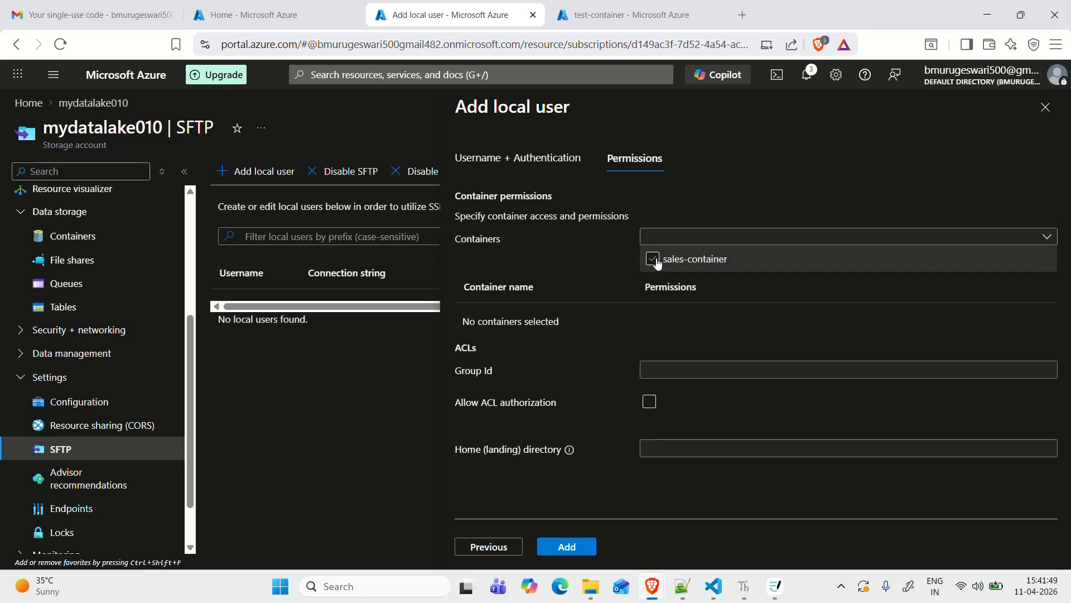
{"action": "left_click", "coordinate": [736, 279]}
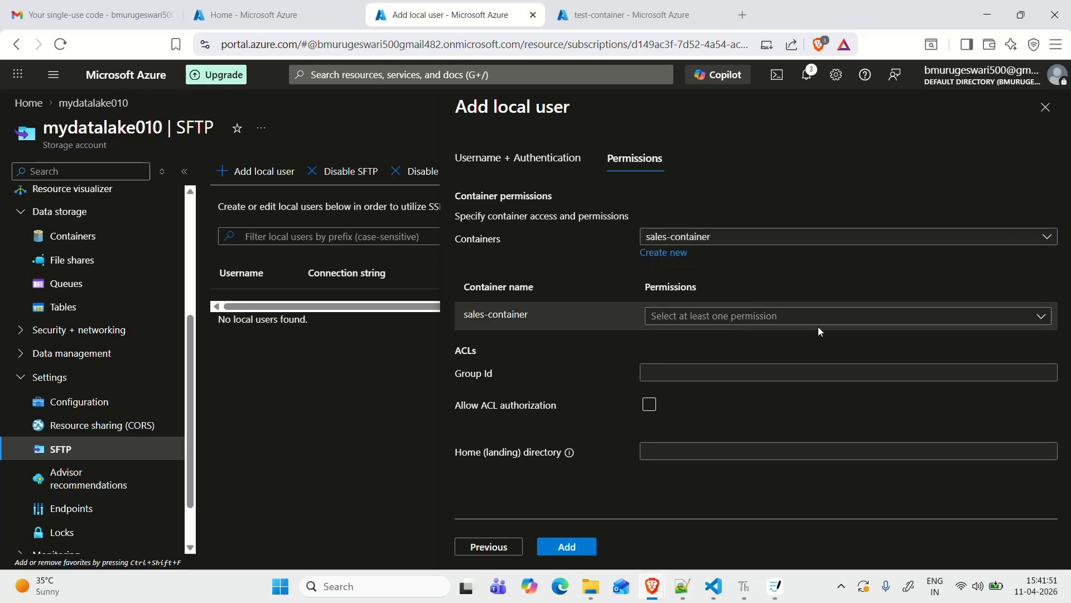
{"action": "left_click", "coordinate": [903, 318]}
{"action": "left_click", "coordinate": [674, 365]}
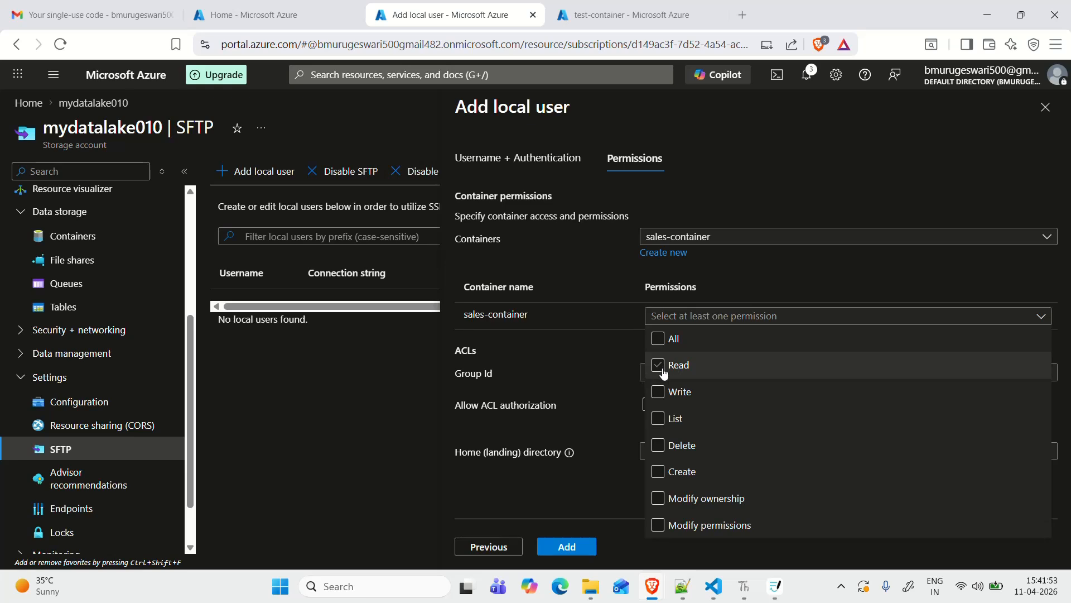
{"action": "left_click", "coordinate": [660, 394]}
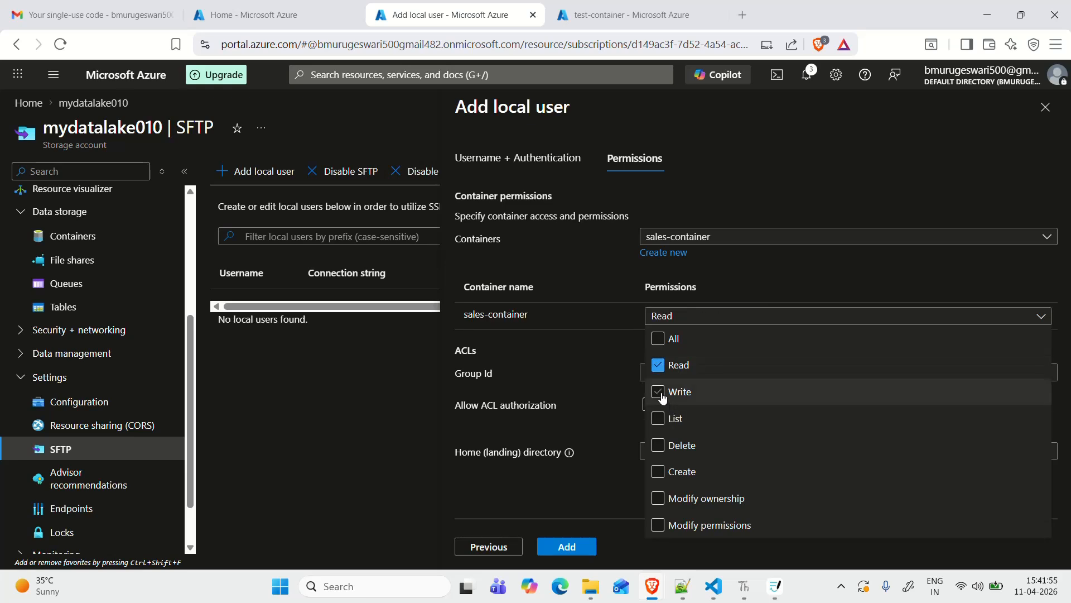
{"action": "left_click", "coordinate": [659, 419]}
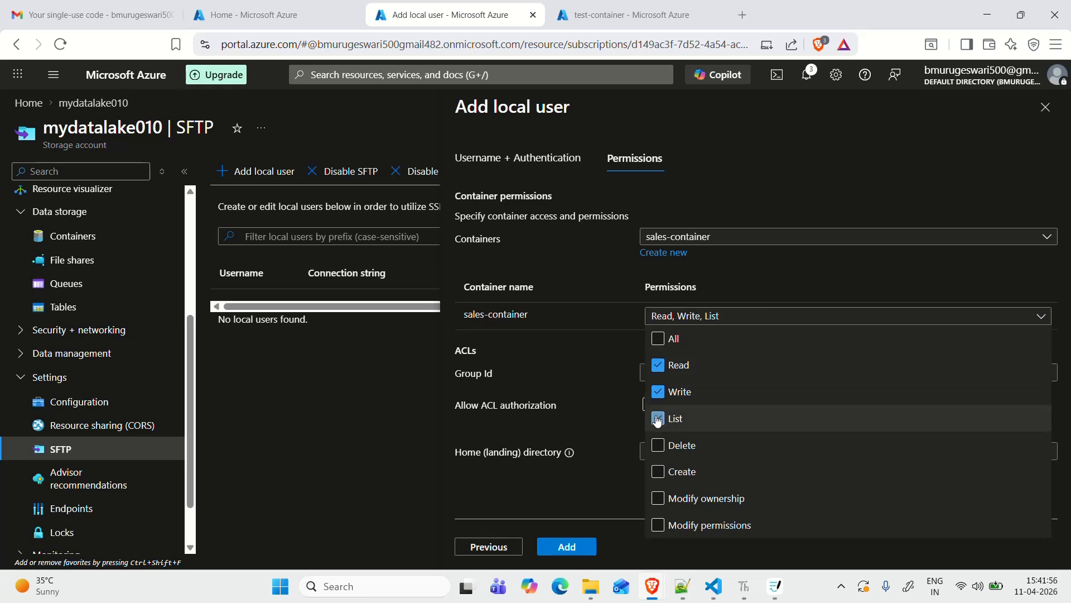
{"action": "left_click", "coordinate": [660, 472]}
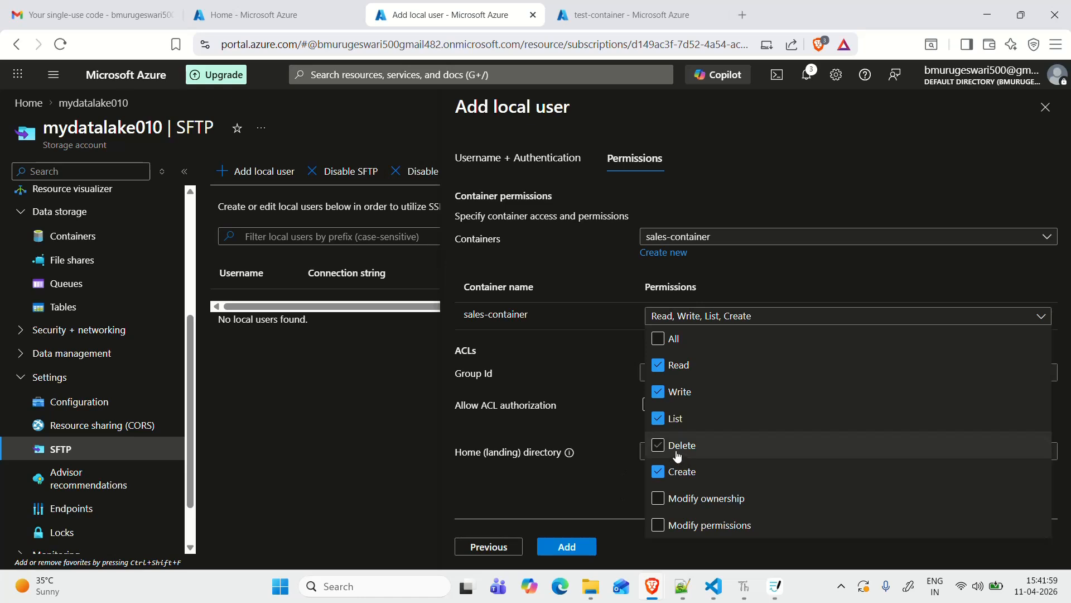
{"action": "left_click", "coordinate": [561, 491]}
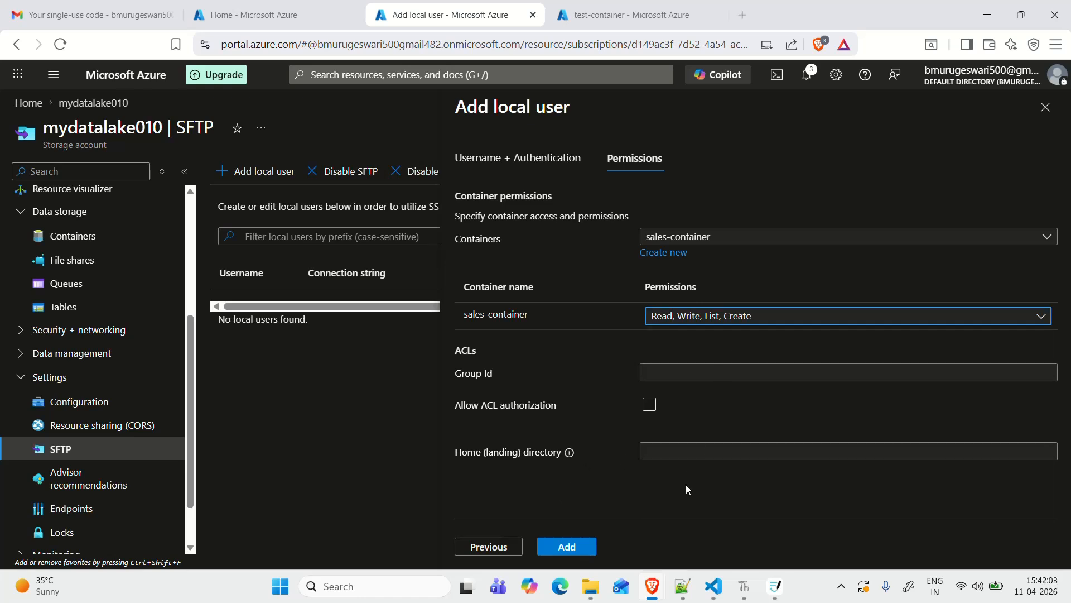
Allow ACL authorization for the local user, keeping the selected sales-container permissions.
{"action": "left_click", "coordinate": [1041, 316]}
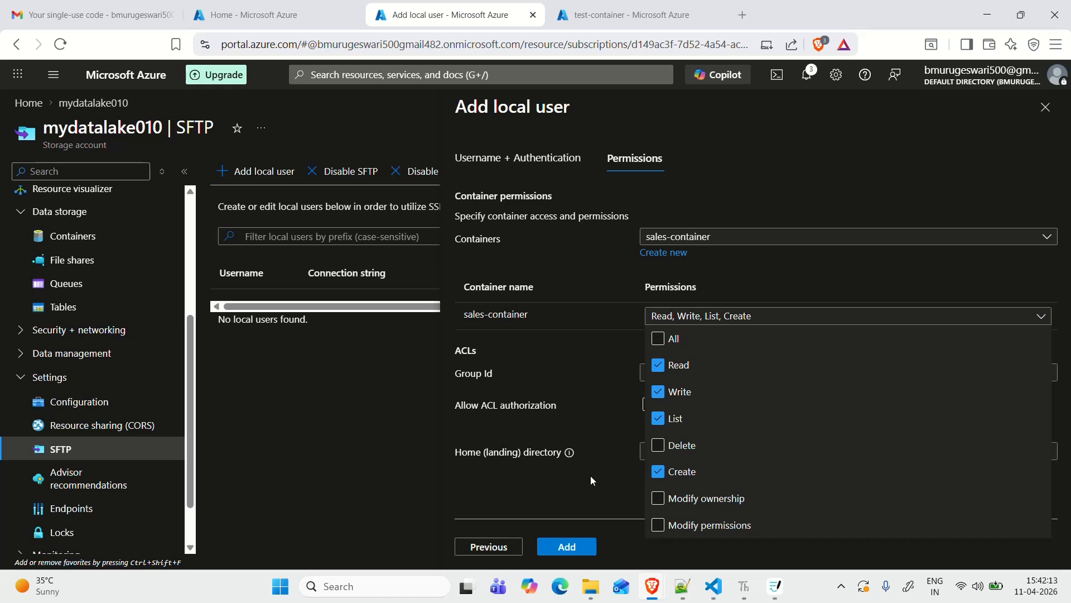
{"action": "key", "text": "Escape"}
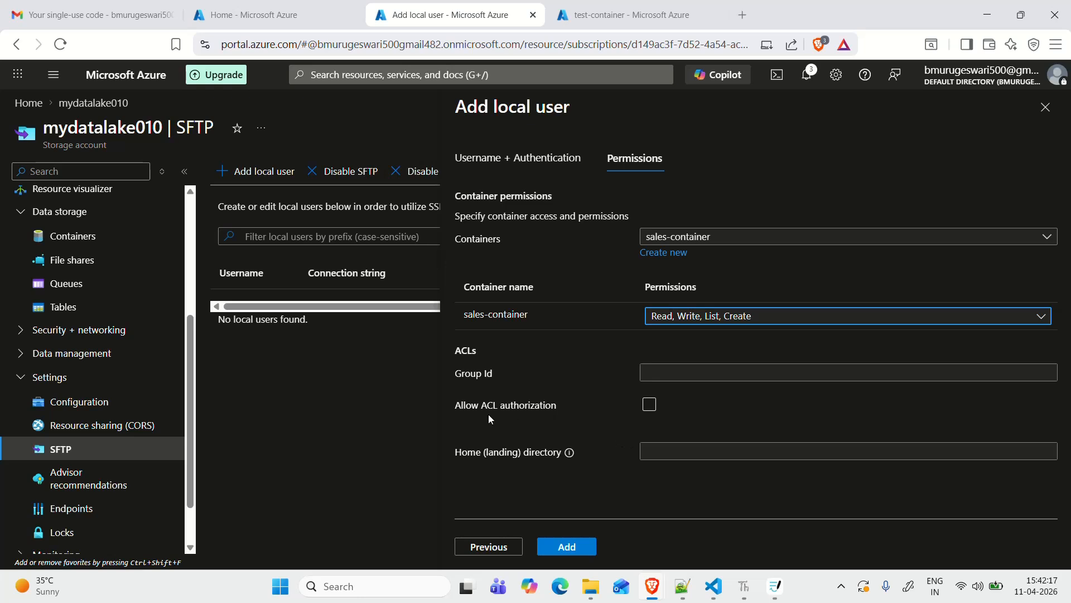
{"action": "left_click", "coordinate": [650, 406]}
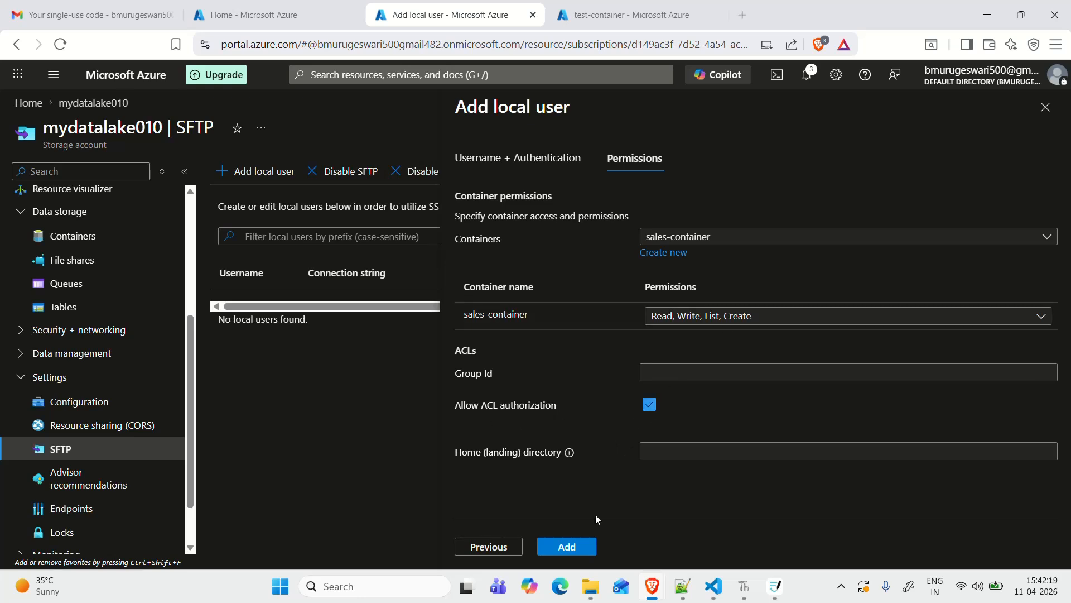
{"action": "left_click", "coordinate": [701, 451]}
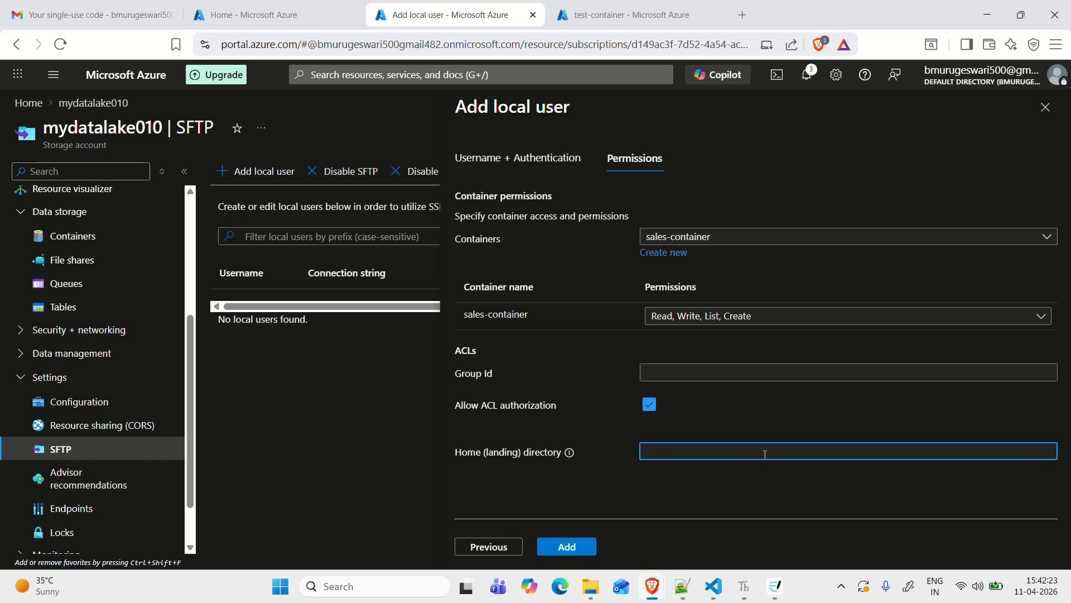
Duplicate the Add local user browser tab, place the copy before the original and dismiss its credit notification.
{"action": "right_click", "coordinate": [448, 6]}
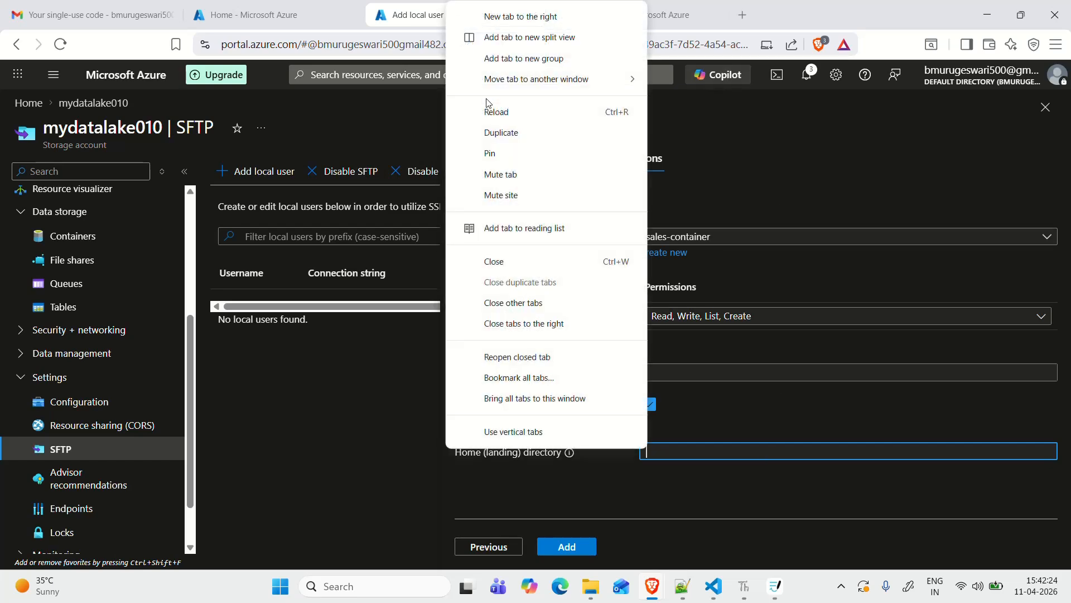
{"action": "left_click", "coordinate": [518, 134]}
{"action": "left_click_drag", "start_coordinate": [591, 11], "coordinate": [403, 4]}
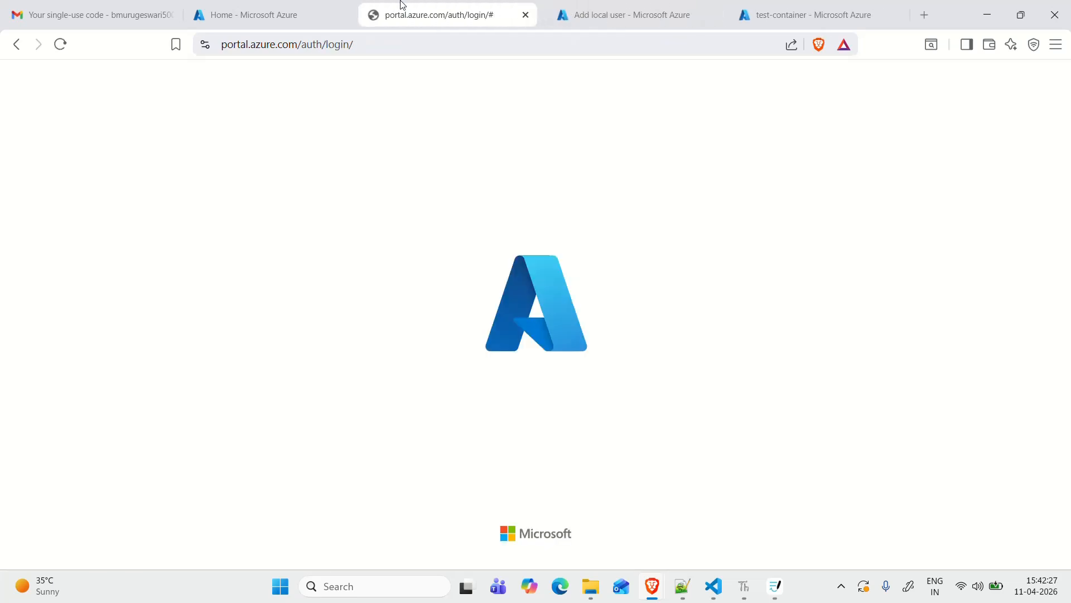
{"action": "left_click", "coordinate": [611, 7]}
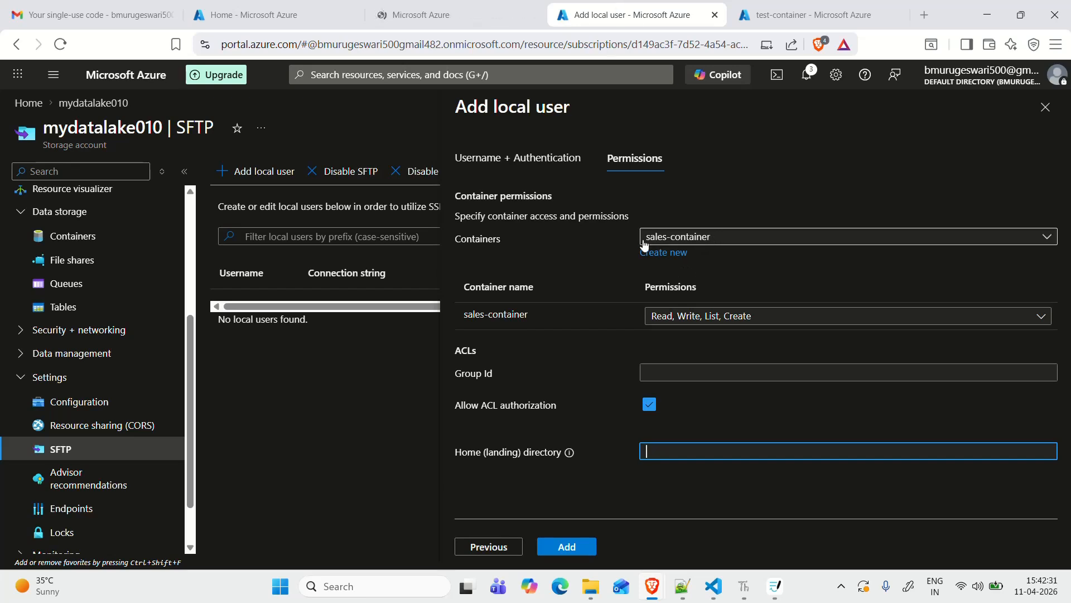
{"action": "left_click", "coordinate": [441, 5]}
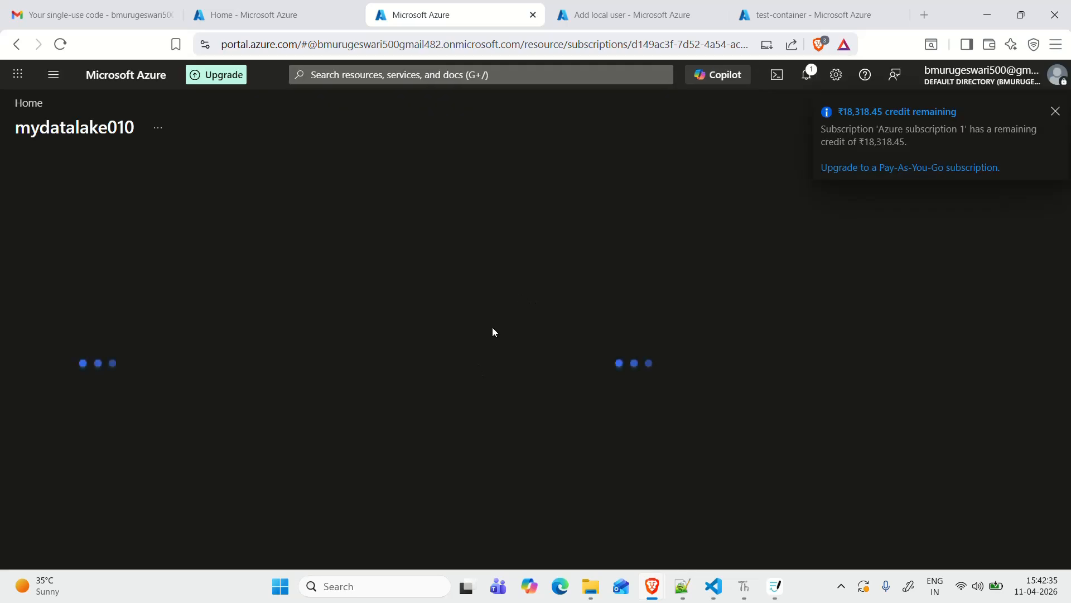
{"action": "left_click", "coordinate": [1056, 112]}
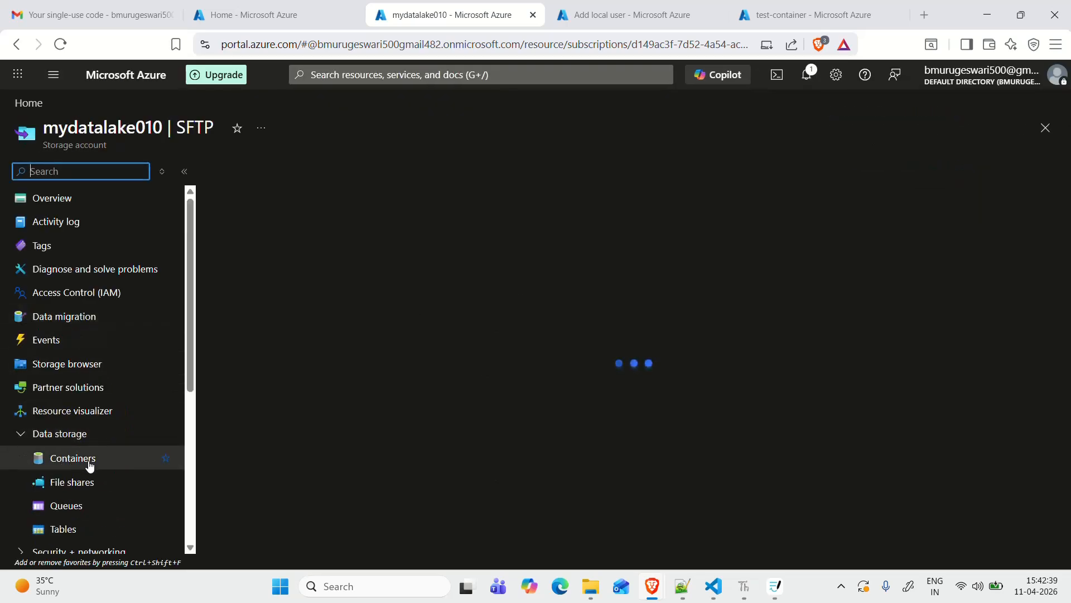
Open sales-container from the mydatalake010 containers in the duplicate tab and copy the container's name.
{"action": "left_click", "coordinate": [93, 461]}
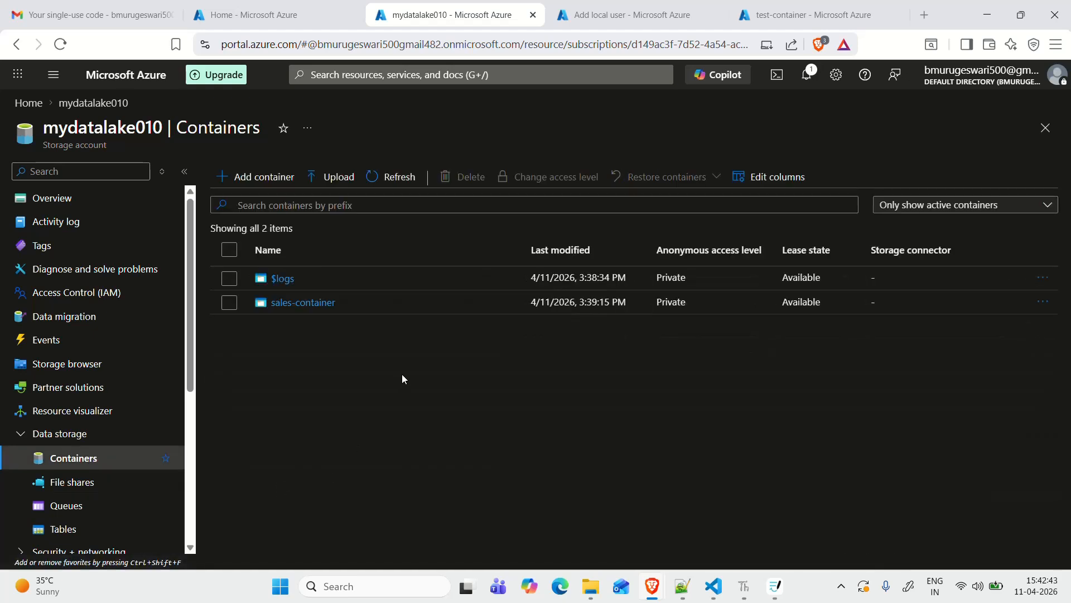
{"action": "left_click", "coordinate": [303, 303]}
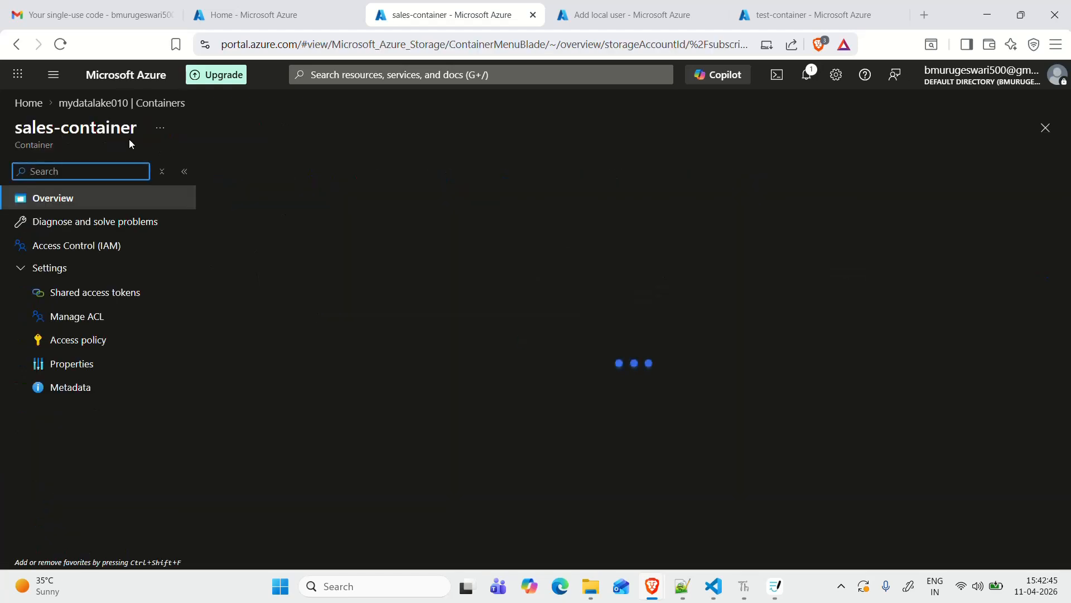
{"action": "triple_click", "coordinate": [138, 130]}
{"action": "key", "text": "ctrl+c"}
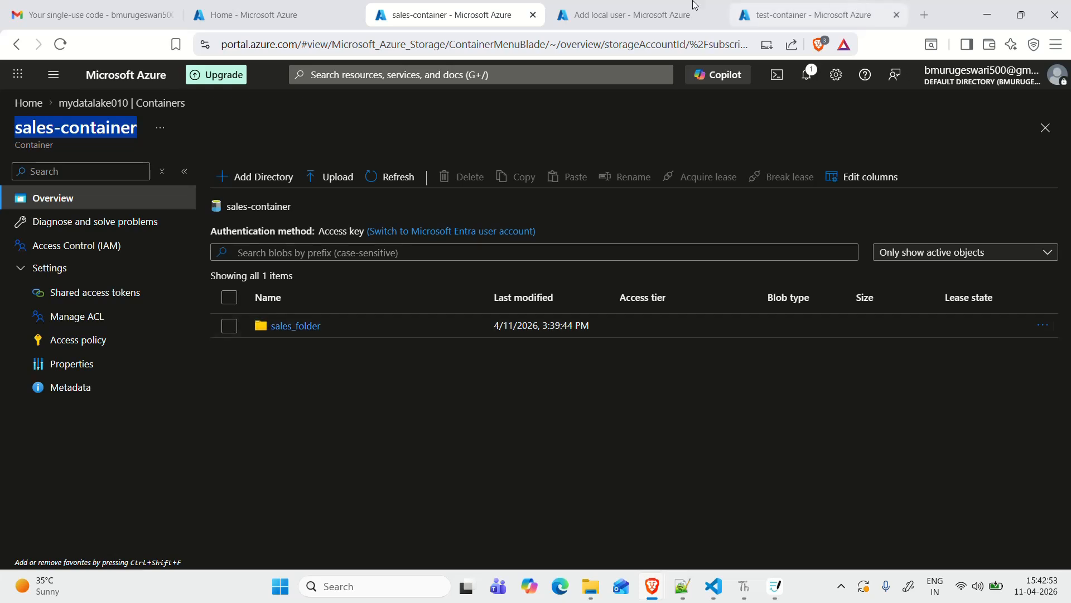
Set the local user's home (landing) directory to sales-container and add the user.
{"action": "left_click", "coordinate": [775, 6]}
{"action": "left_click", "coordinate": [607, 22]}
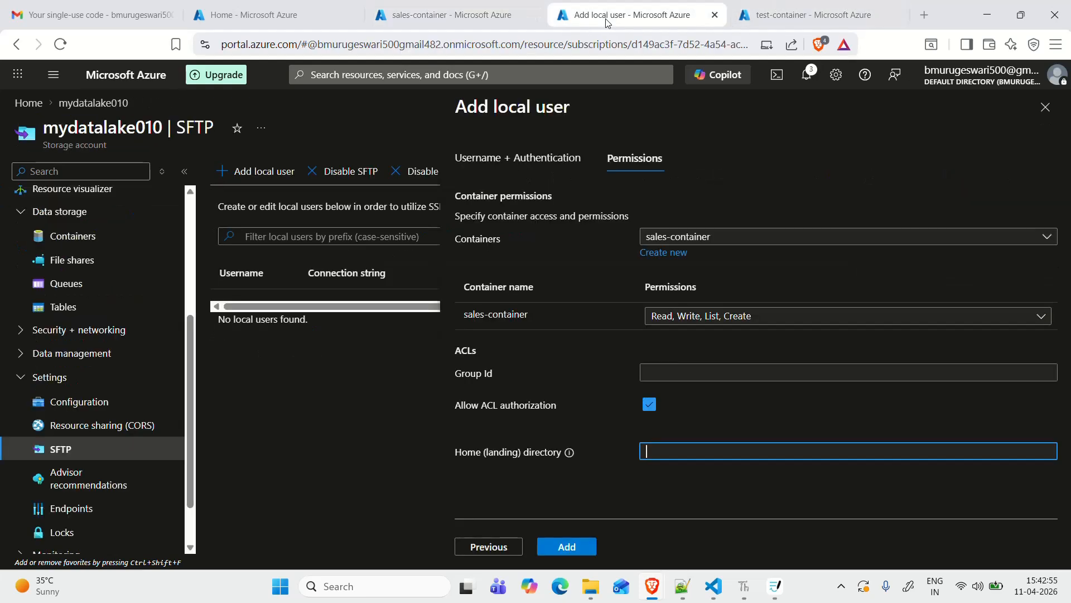
{"action": "key", "text": "ctrl+v"}
{"action": "left_click", "coordinate": [567, 547]}
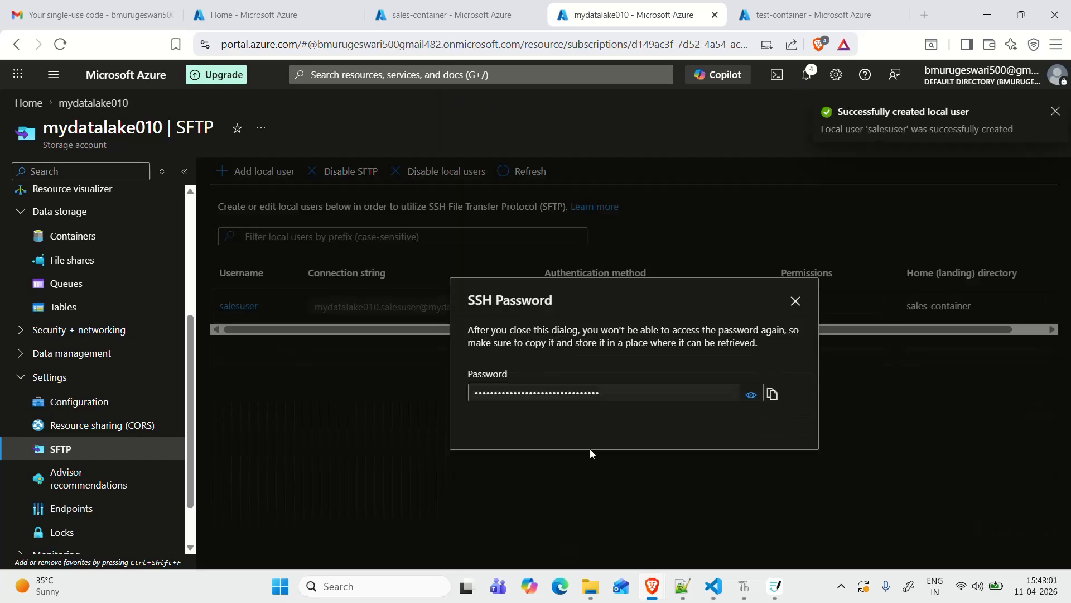
Copy the generated SSH password and paste it into a new Notepad++ document after the label "pass:".
{"action": "left_click", "coordinate": [772, 393]}
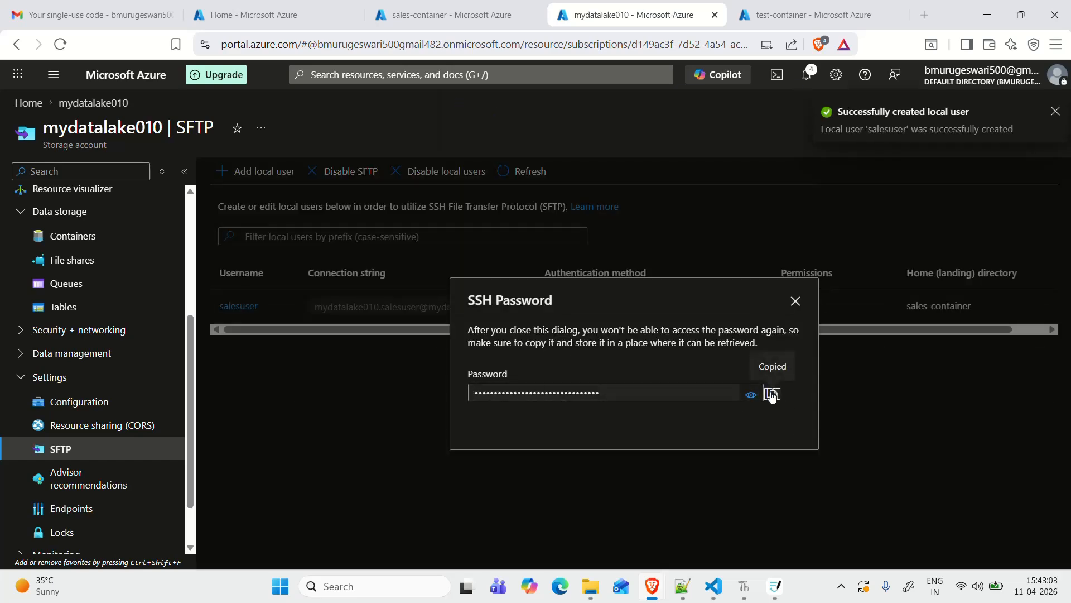
{"action": "left_click", "coordinate": [681, 586]}
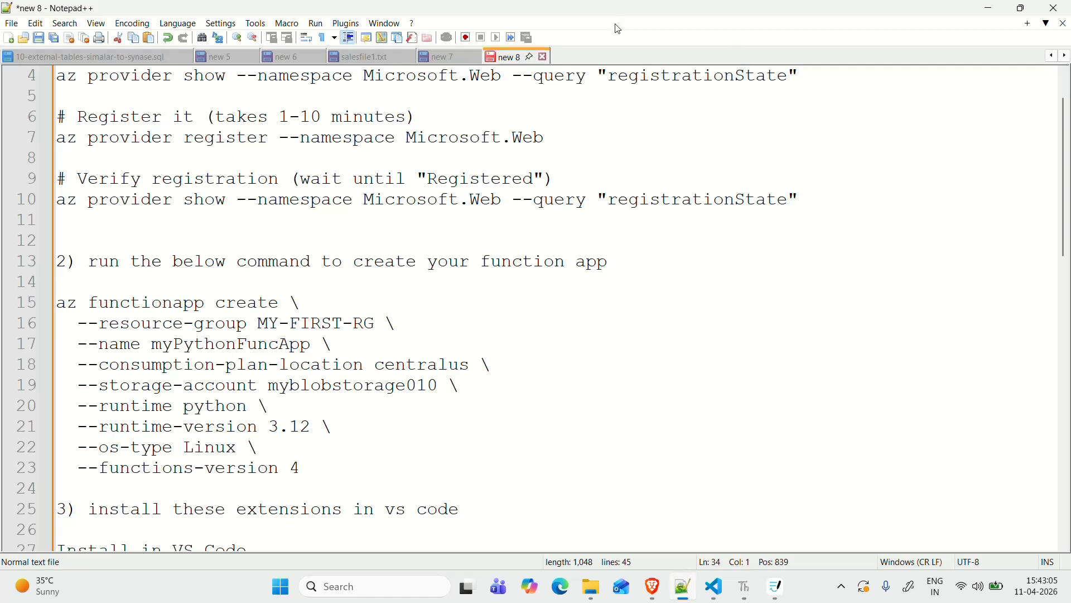
{"action": "double_click", "coordinate": [554, 57]}
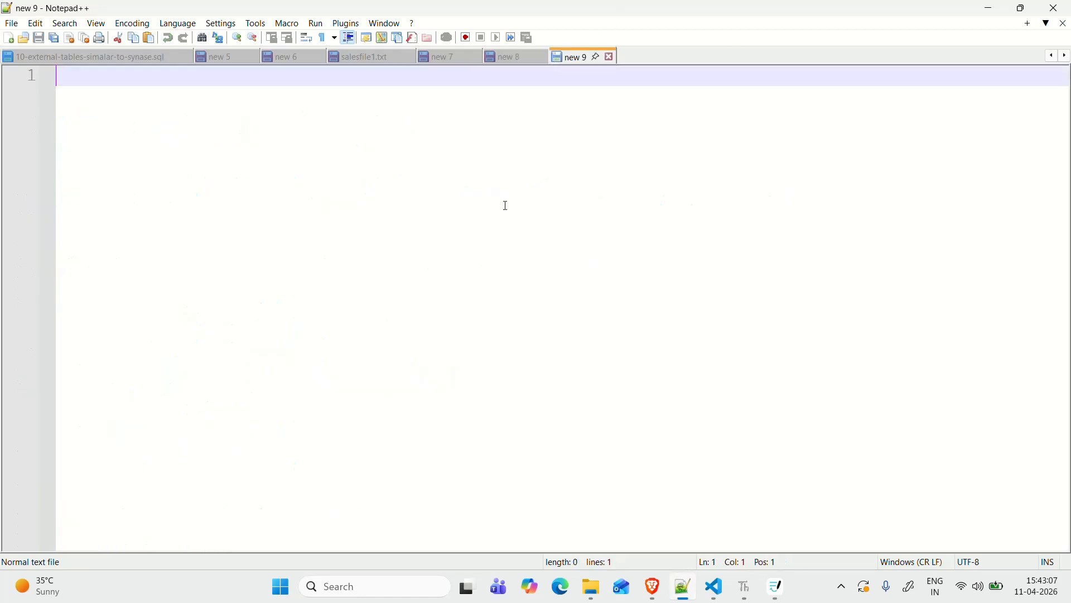
{"action": "type", "text": "pass:"}
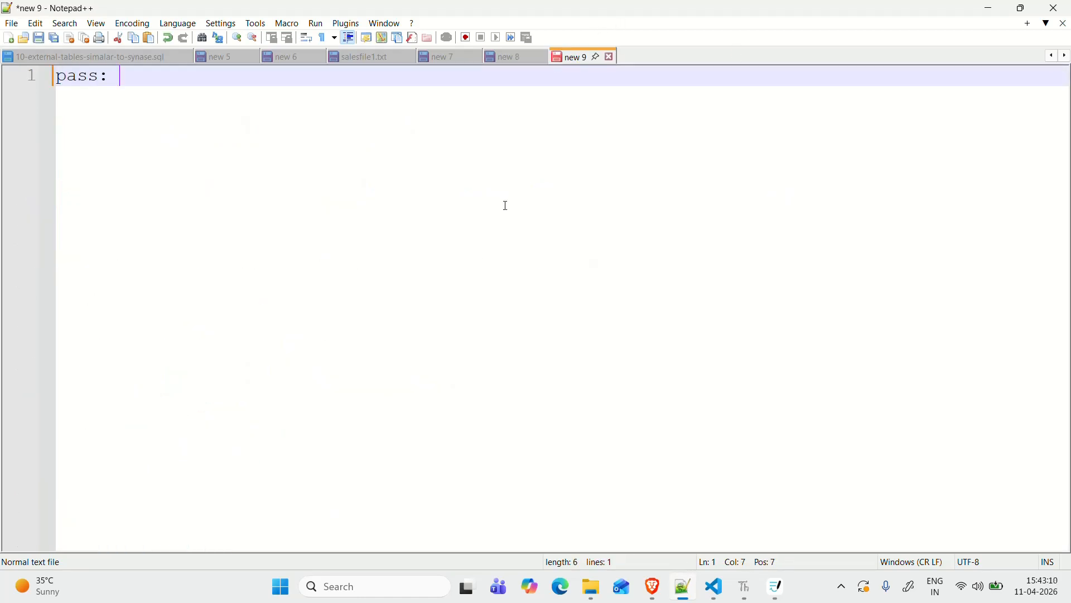
{"action": "key", "text": "ctrl+v"}
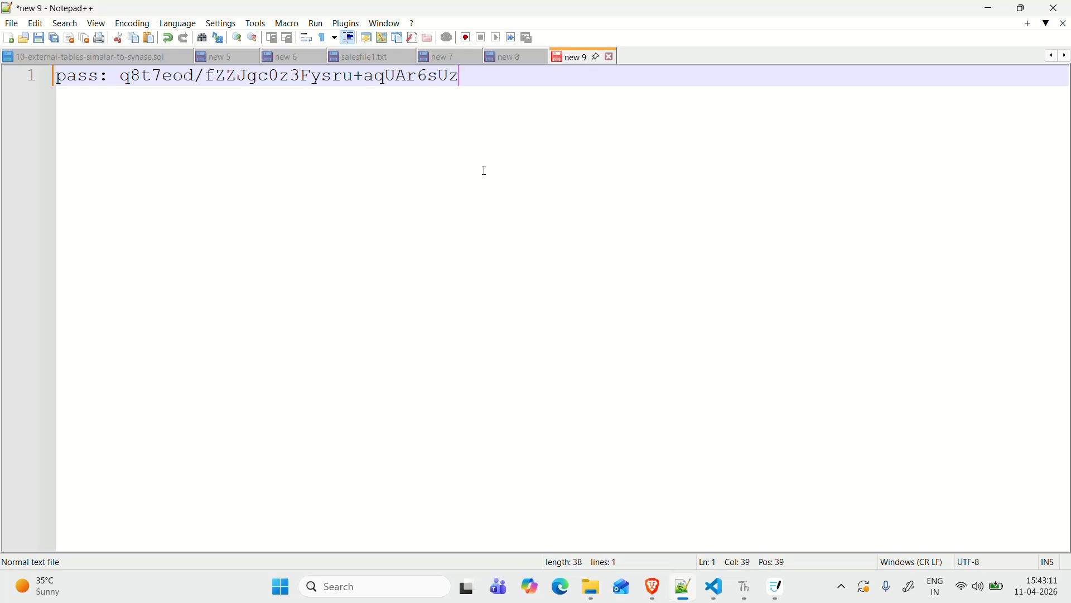
{"action": "left_click", "coordinate": [121, 79], "text": "shift"}
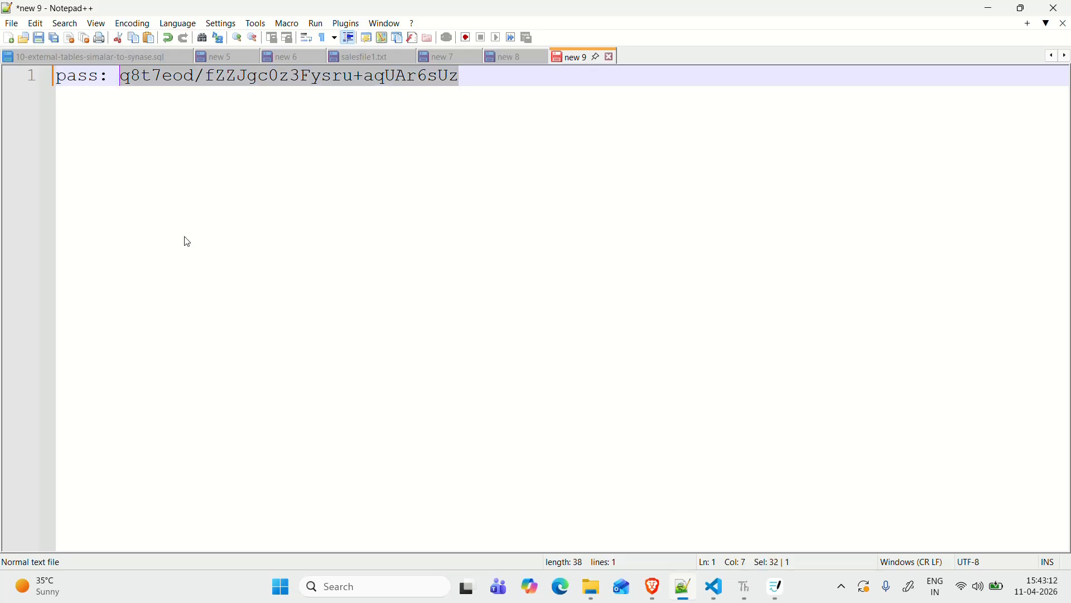
{"action": "left_click", "coordinate": [493, 75]}
Add a "user:" line to the Notepad++ note containing the connection string copied from salesuser's row in the Azure portal.
{"action": "key", "text": "Return"}
{"action": "type", "text": "u"}
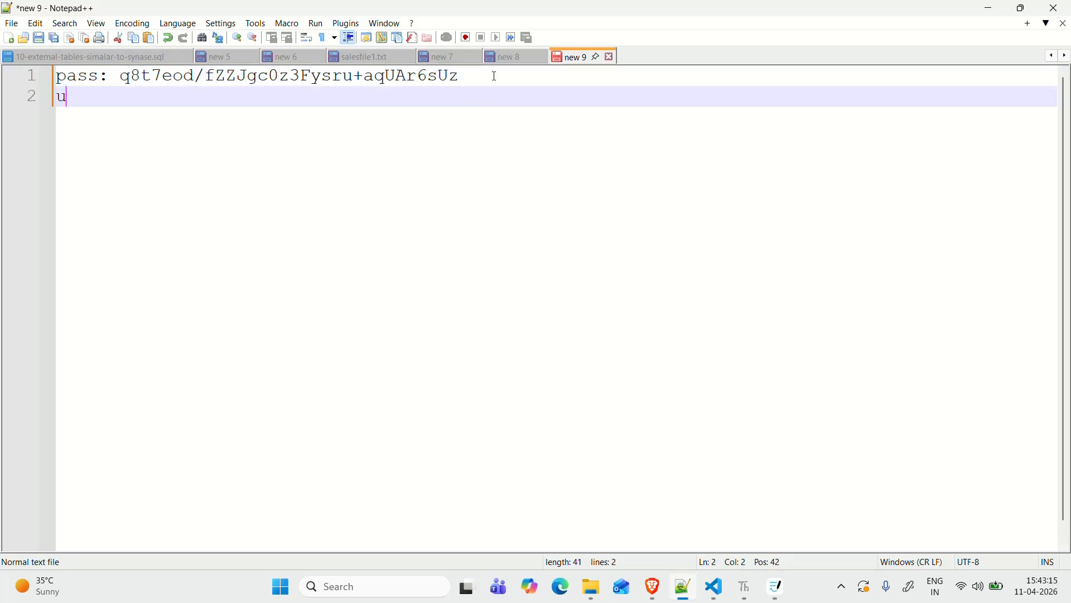
{"action": "type", "text": "ser:"}
{"action": "mouse_move", "coordinate": [651, 586]}
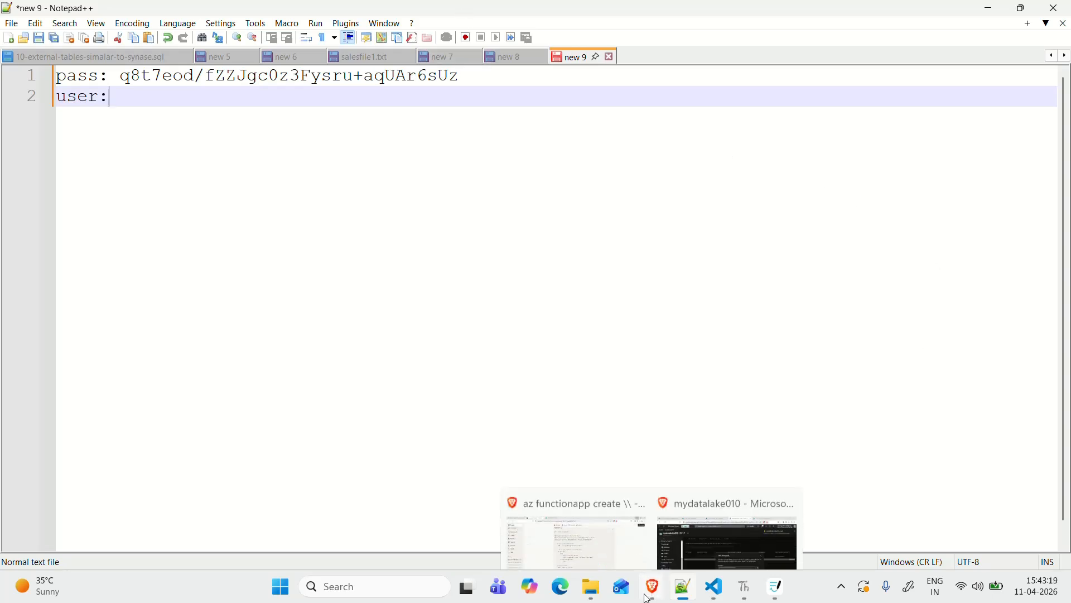
{"action": "left_click", "coordinate": [742, 510]}
{"action": "left_click", "coordinate": [796, 302]}
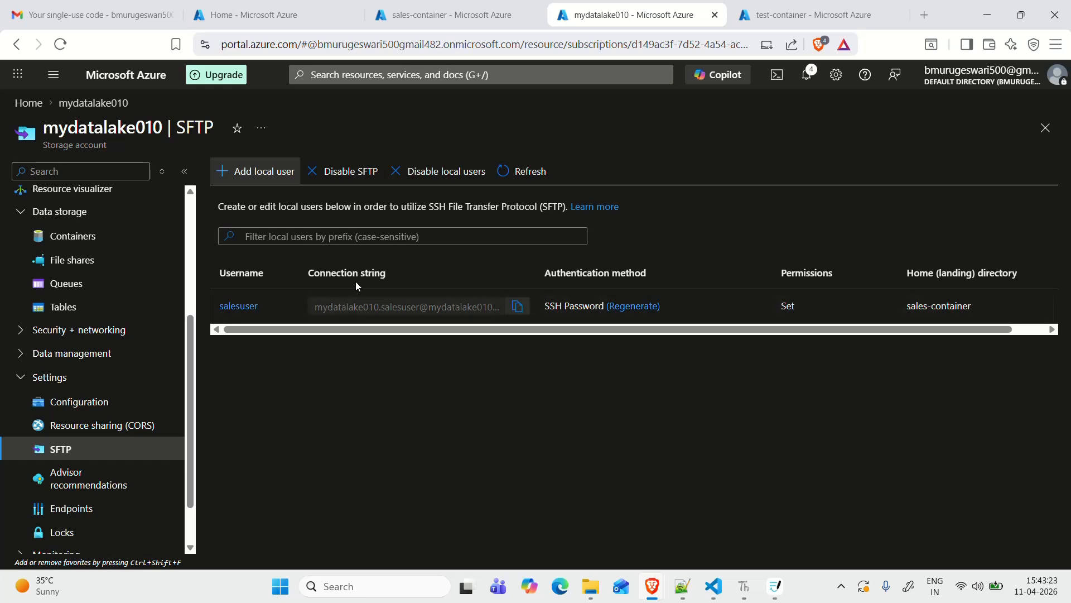
{"action": "left_click", "coordinate": [517, 306]}
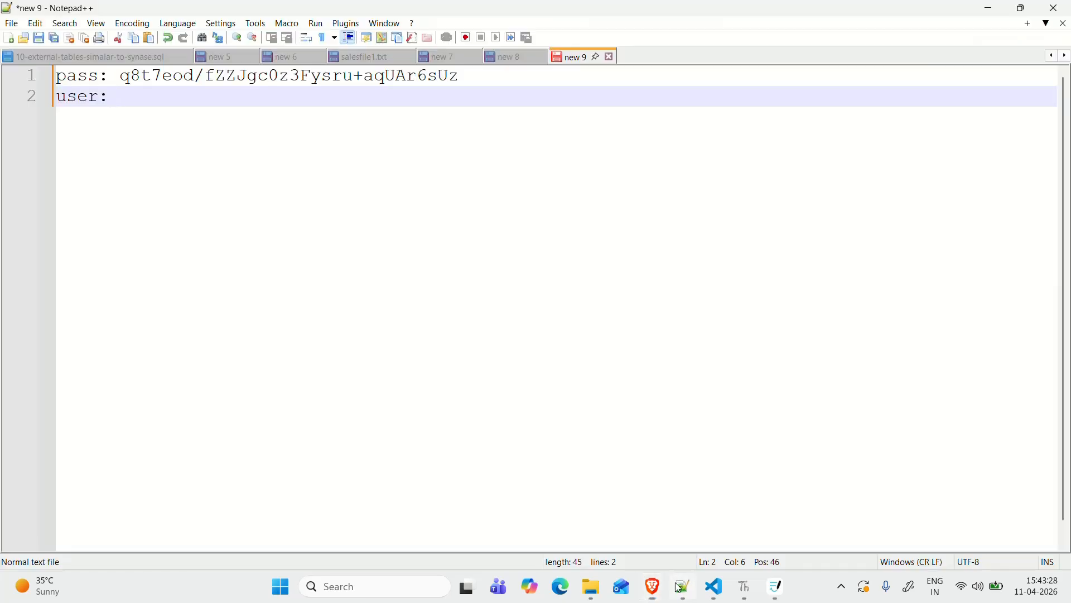
{"action": "left_click", "coordinate": [676, 588]}
{"action": "key", "text": "ctrl+v"}
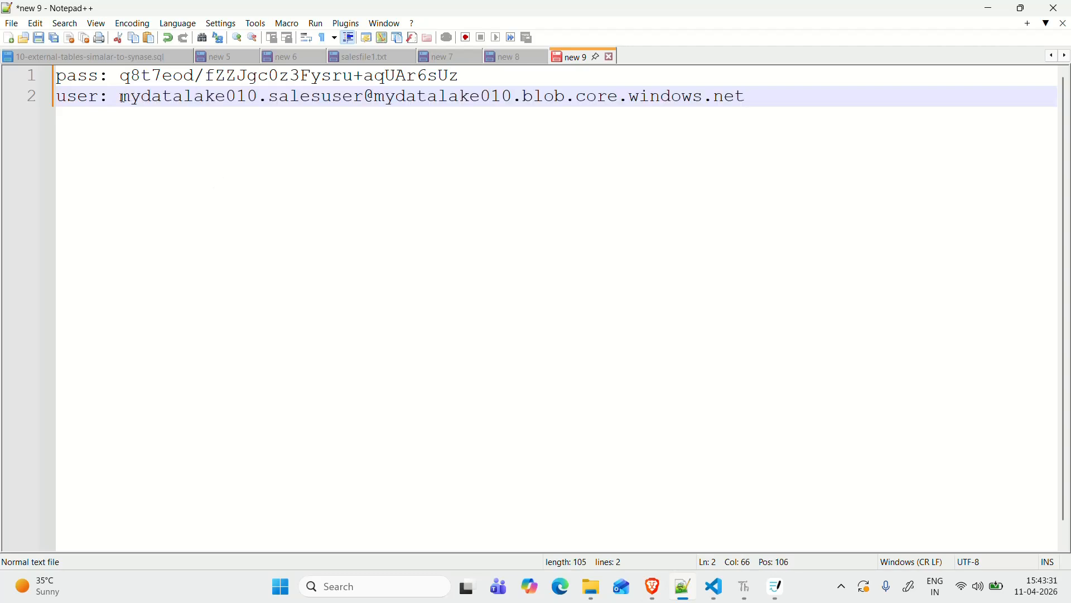
Cut the host part, starting at the @ sign, from the user line so only mydatalake010.salesuser remains.
{"action": "left_click_drag", "start_coordinate": [122, 99], "coordinate": [368, 96]}
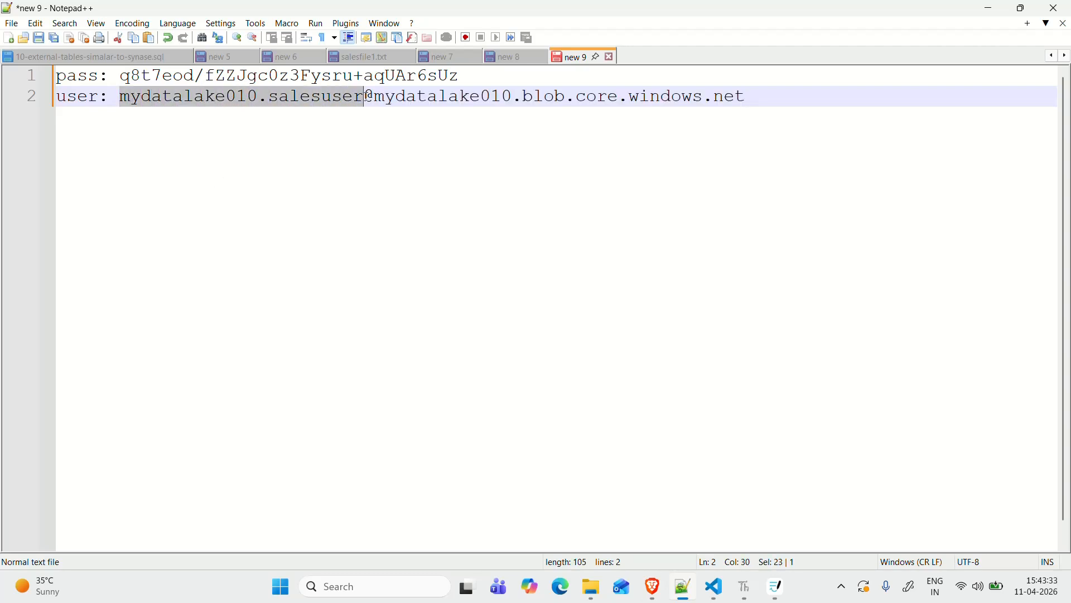
{"action": "left_click", "coordinate": [368, 96]}
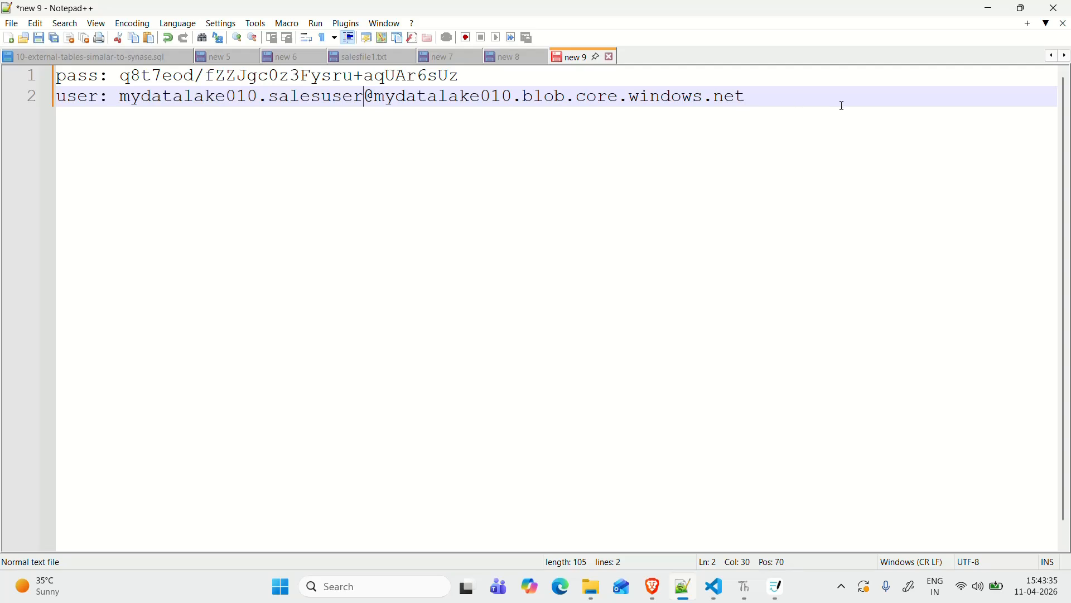
{"action": "key", "text": "ctrl+shift+Home"}
{"action": "left_click", "coordinate": [815, 96]}
{"action": "left_click", "coordinate": [365, 97], "text": "shift"}
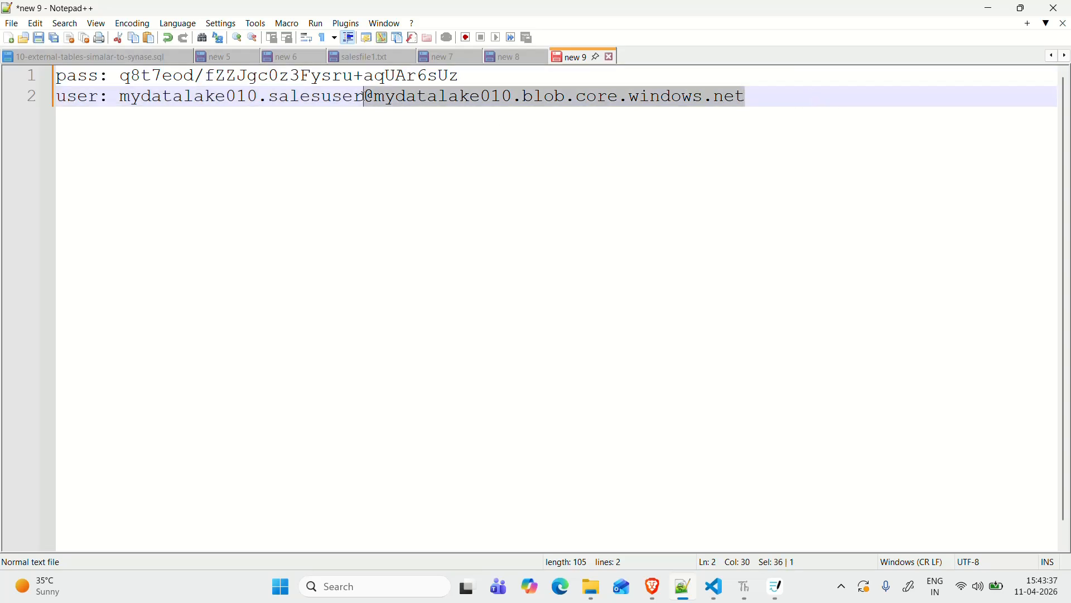
{"action": "key", "text": "Delete"}
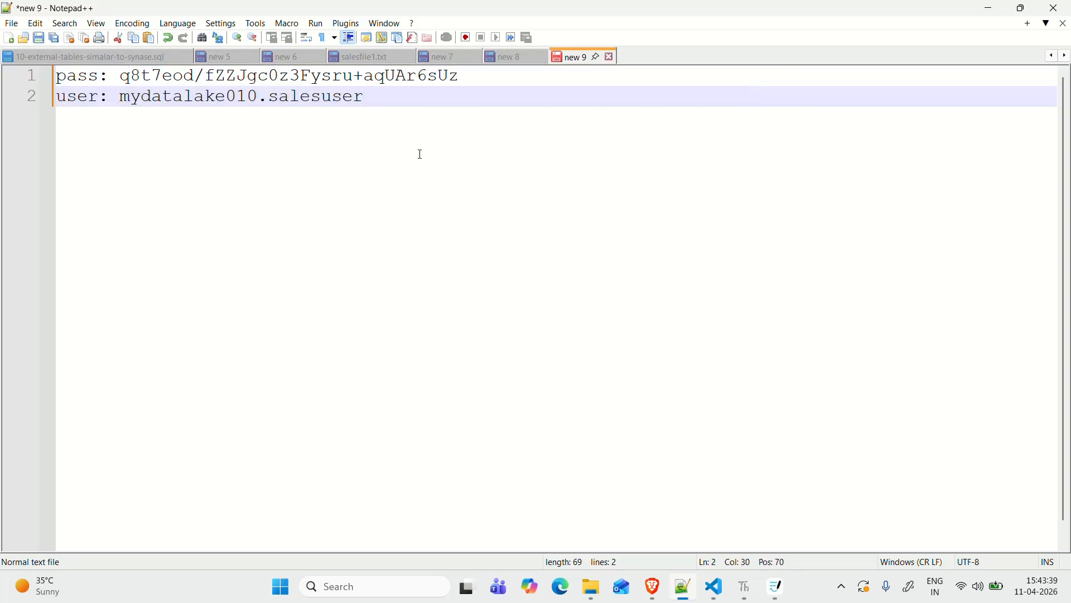
Add a "host or server :" line with the cut host and remove its @ sign to leave mydatalake010.blob.core.windows.net.
{"action": "key", "text": "Return"}
{"action": "type", "text": "host "}
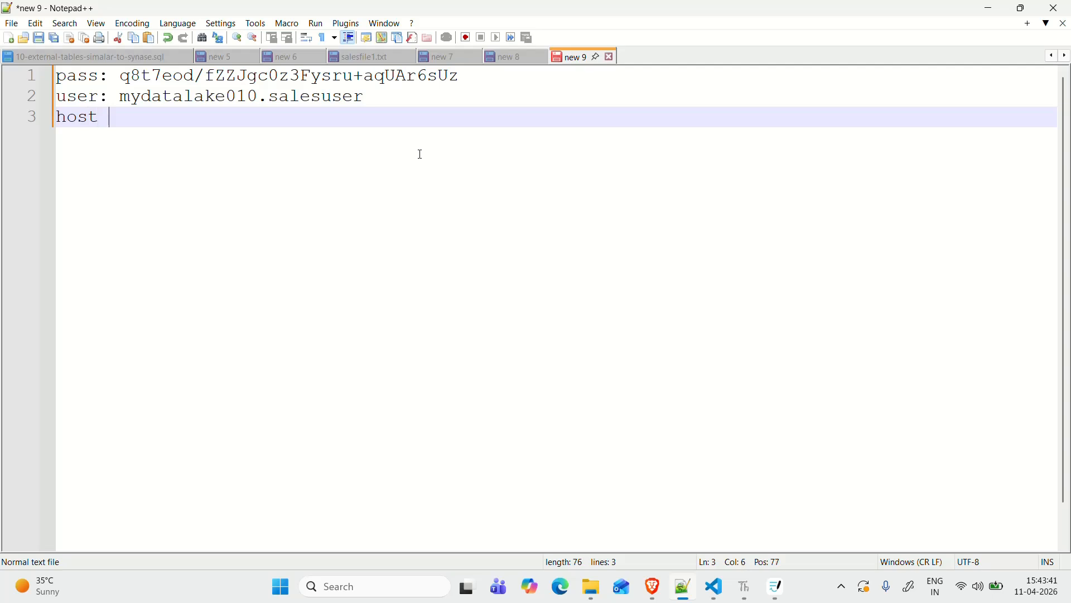
{"action": "type", "text": "or server :"}
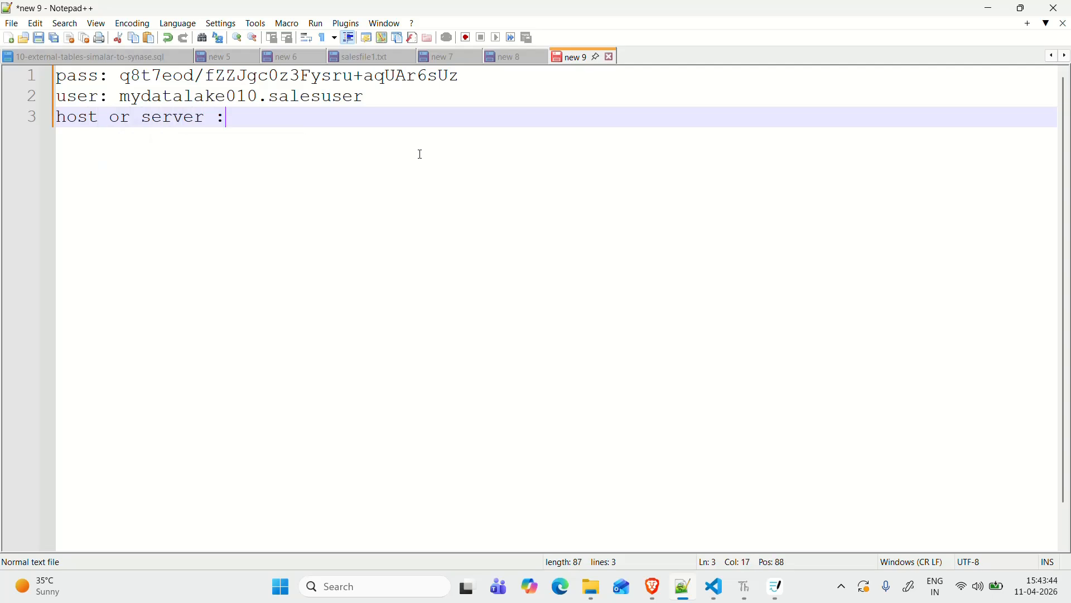
{"action": "key", "text": "ctrl+v"}
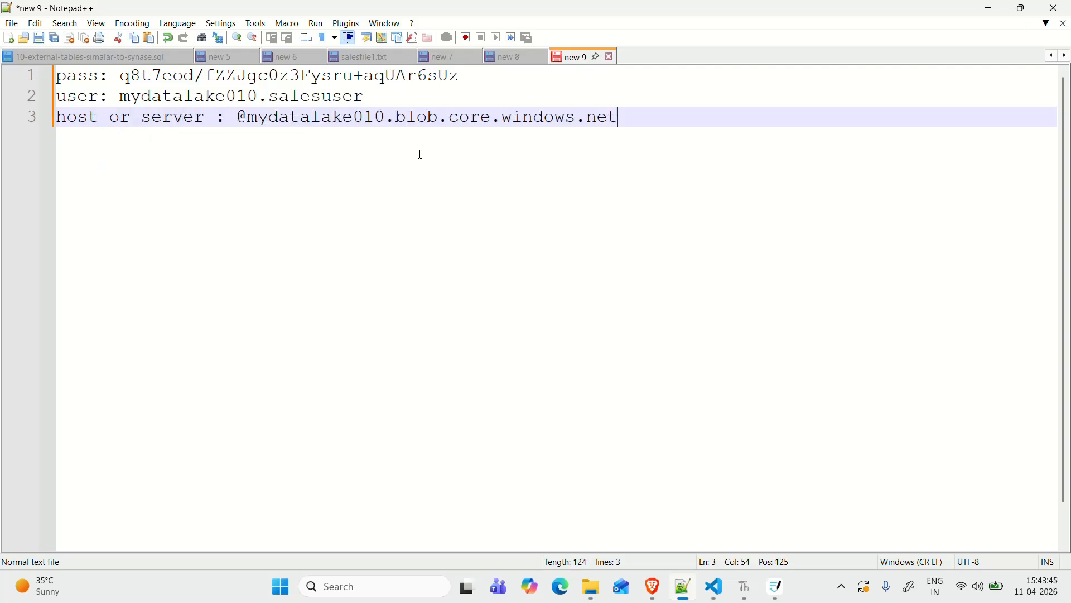
{"action": "left_click", "coordinate": [248, 119]}
{"action": "key", "text": "BackSpace"}
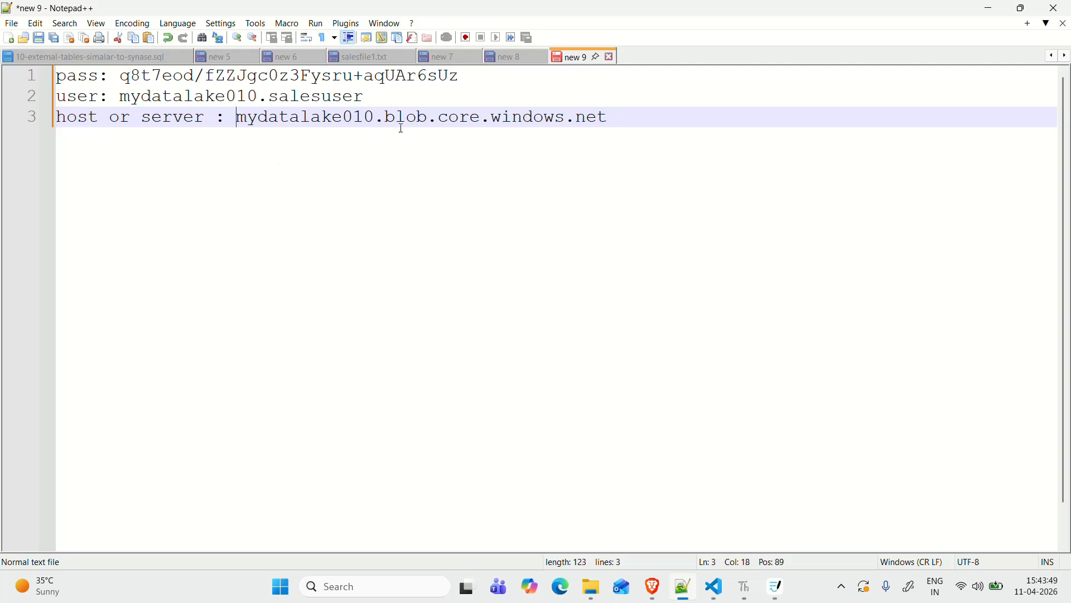
{"action": "left_click", "coordinate": [378, 117], "text": "shift"}
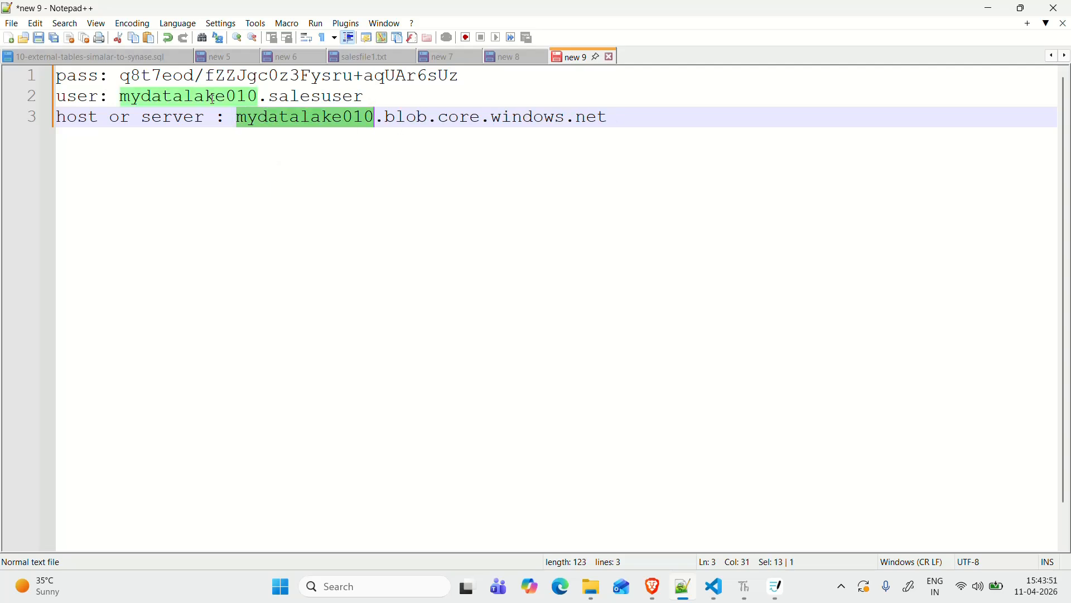
{"action": "left_click", "coordinate": [663, 128]}
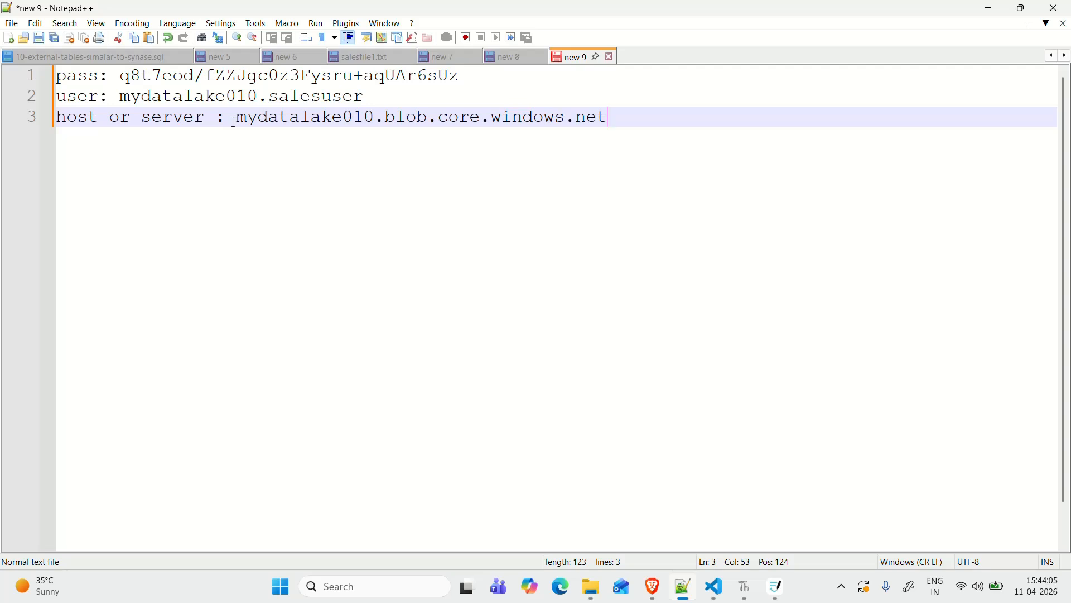
Add a "port : 22" line below the host line in the Notepad++ connection note.
{"action": "left_click_drag", "start_coordinate": [237, 119], "coordinate": [602, 121]}
{"action": "left_click", "coordinate": [676, 121]}
{"action": "key", "text": "Return"}
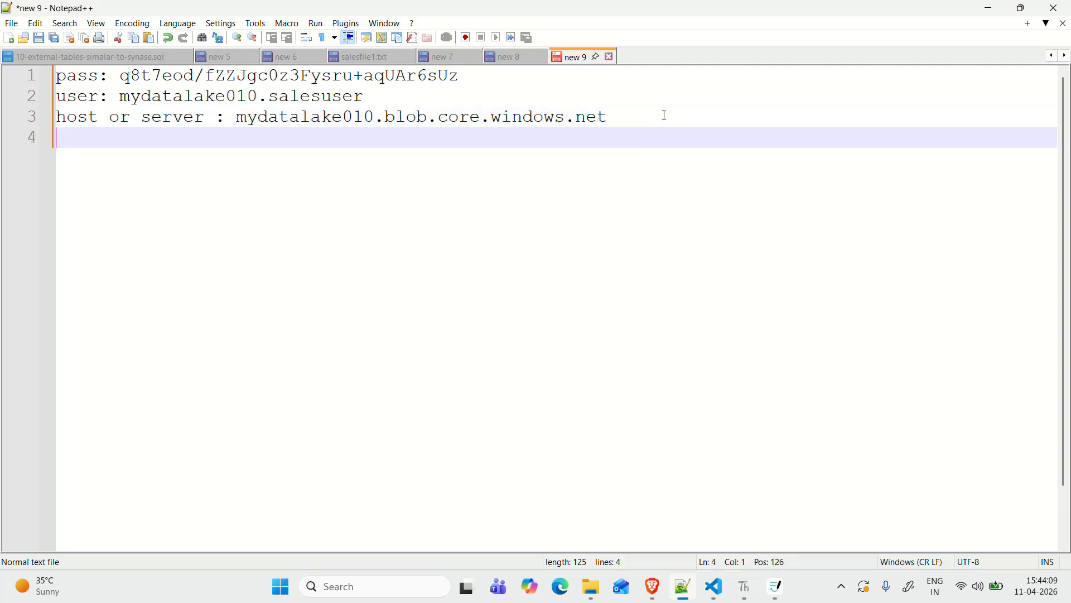
{"action": "type", "text": "port : 22"}
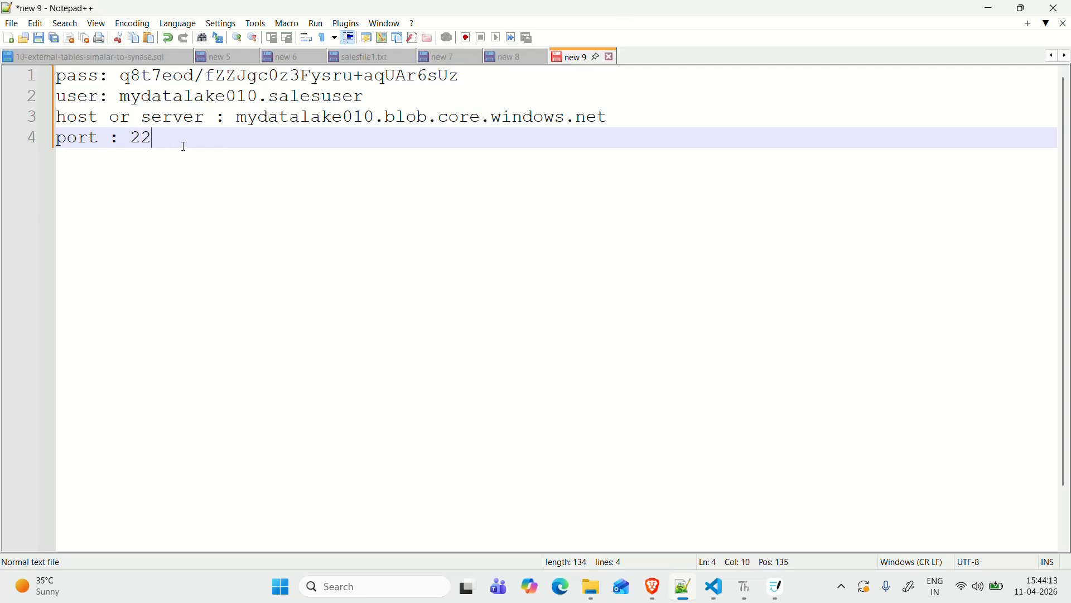
{"action": "left_click_drag", "start_coordinate": [184, 146], "coordinate": [56, 75]}
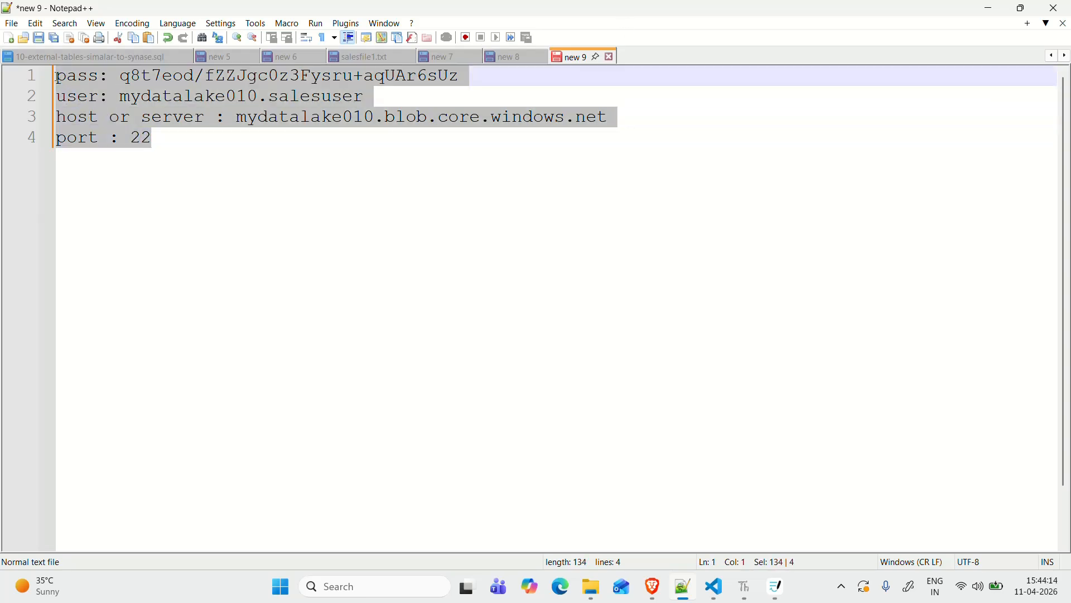
{"action": "left_click", "coordinate": [445, 235]}
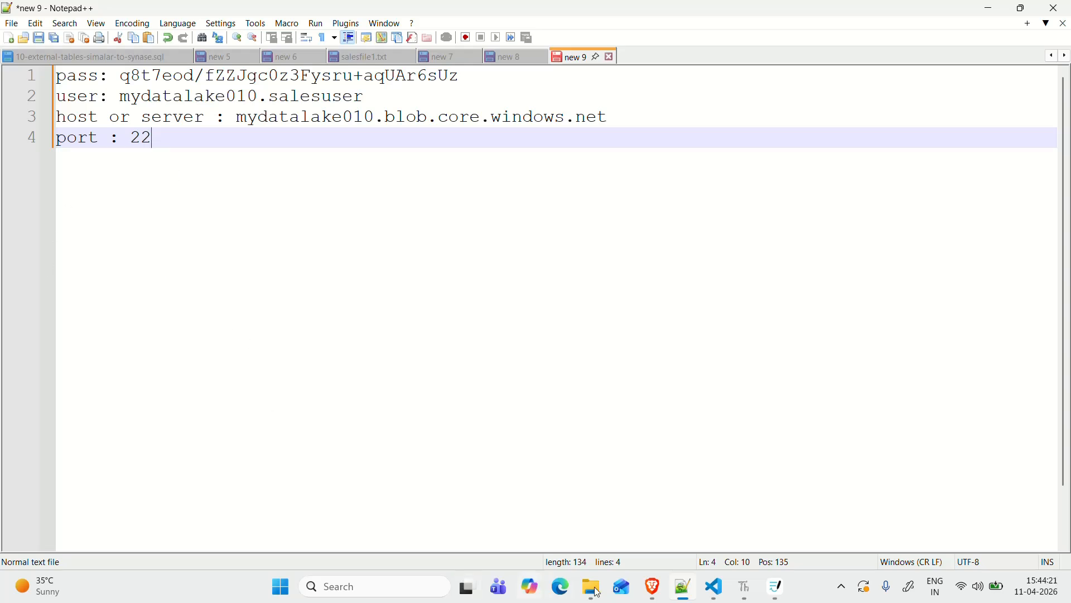
Search the web for winscp in a new Brave tab and open the official WinSCP download page.
{"action": "mouse_move", "coordinate": [653, 587]}
{"action": "left_click", "coordinate": [701, 536]}
{"action": "key", "text": "ctrl+t"}
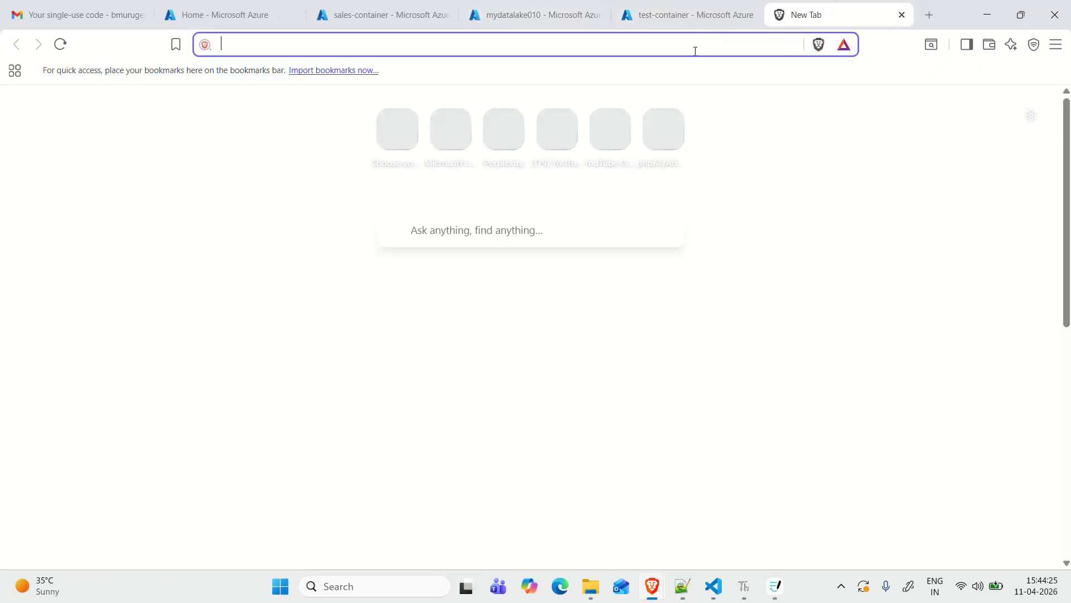
{"action": "type", "text": "winscp"}
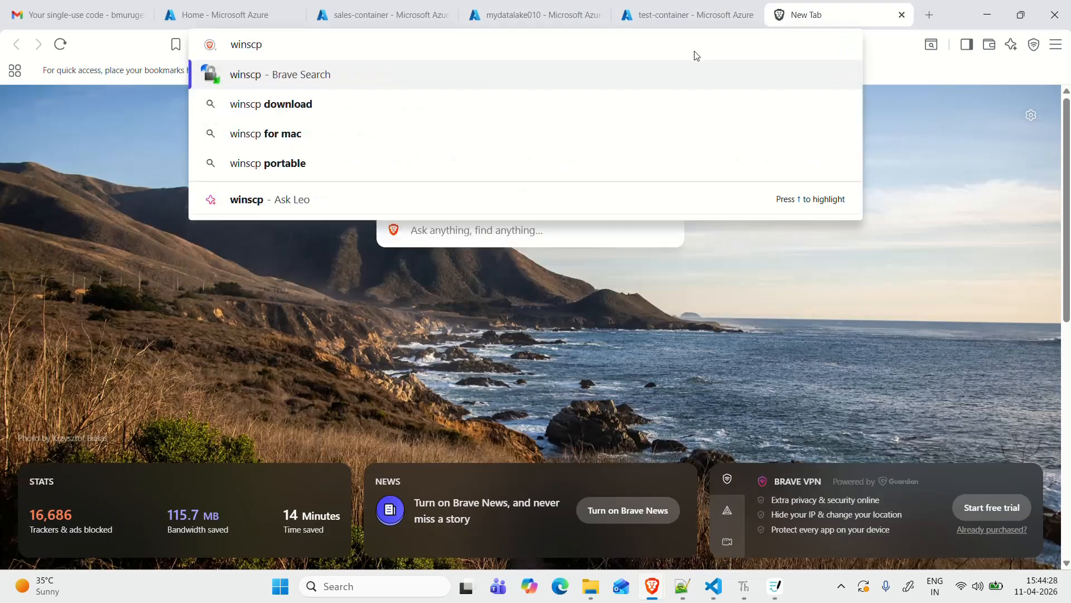
{"action": "key", "text": "Return"}
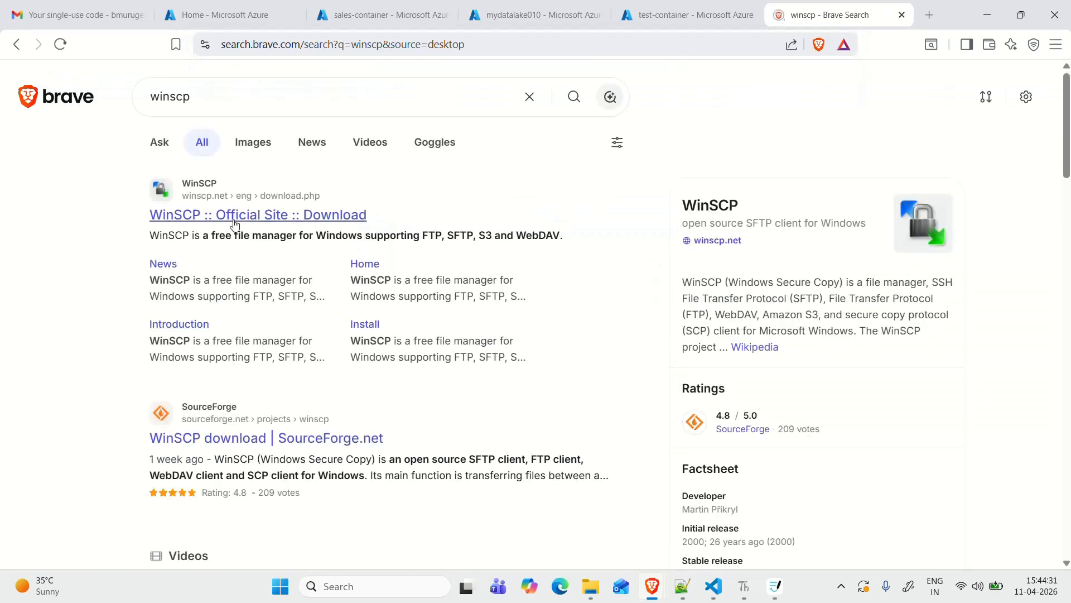
{"action": "left_click", "coordinate": [229, 221]}
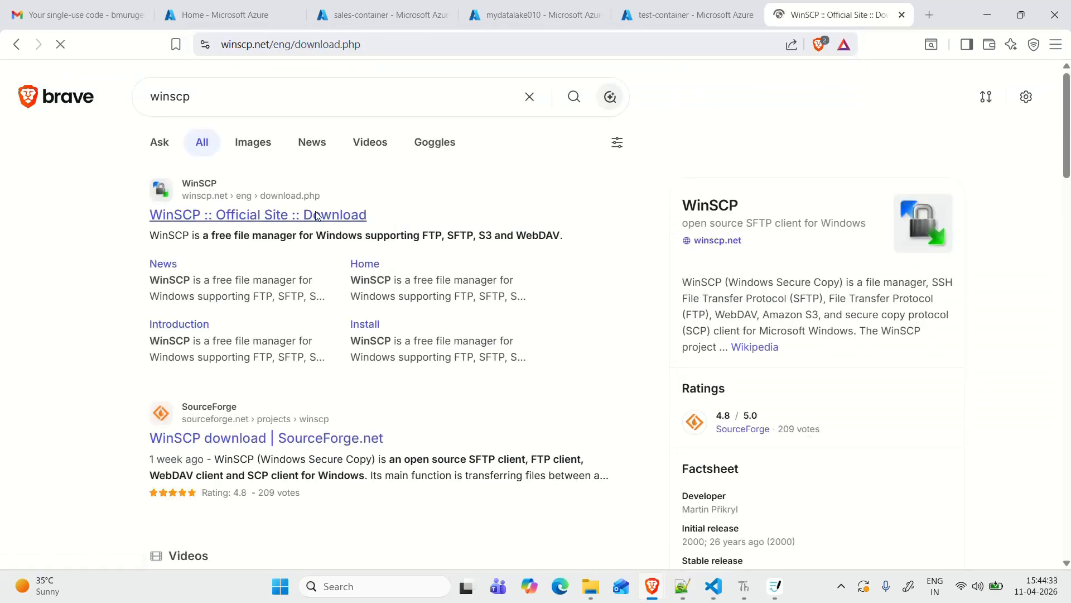
{"action": "scroll", "coordinate": [308, 355], "scroll_direction": "down", "scroll_amount": 1}
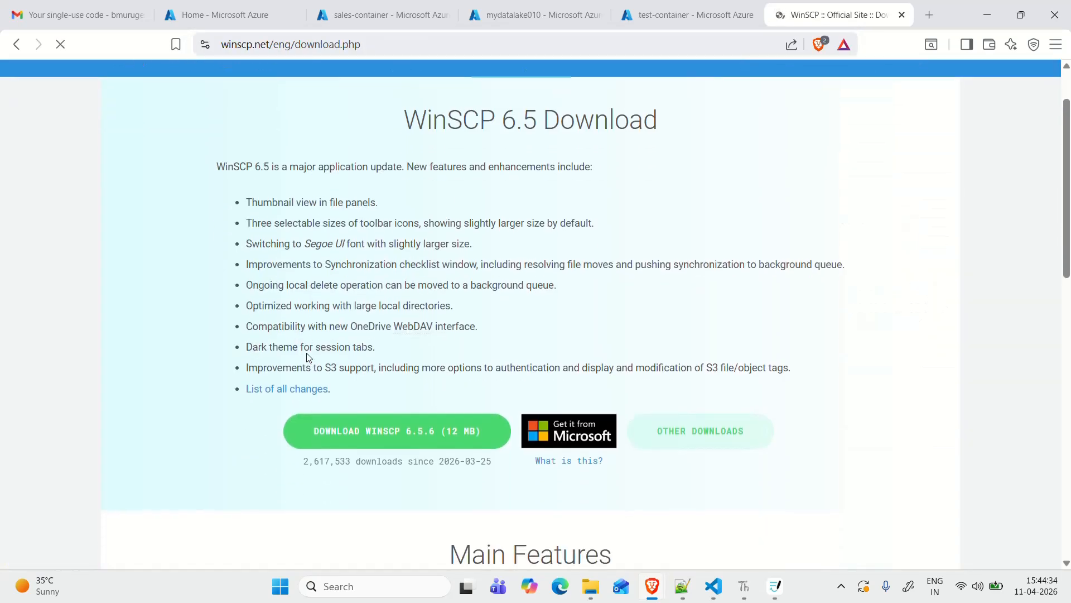
Start the WinSCP 6.5.6 installer download, but cancel saving it and leave the browser.
{"action": "left_click", "coordinate": [411, 444]}
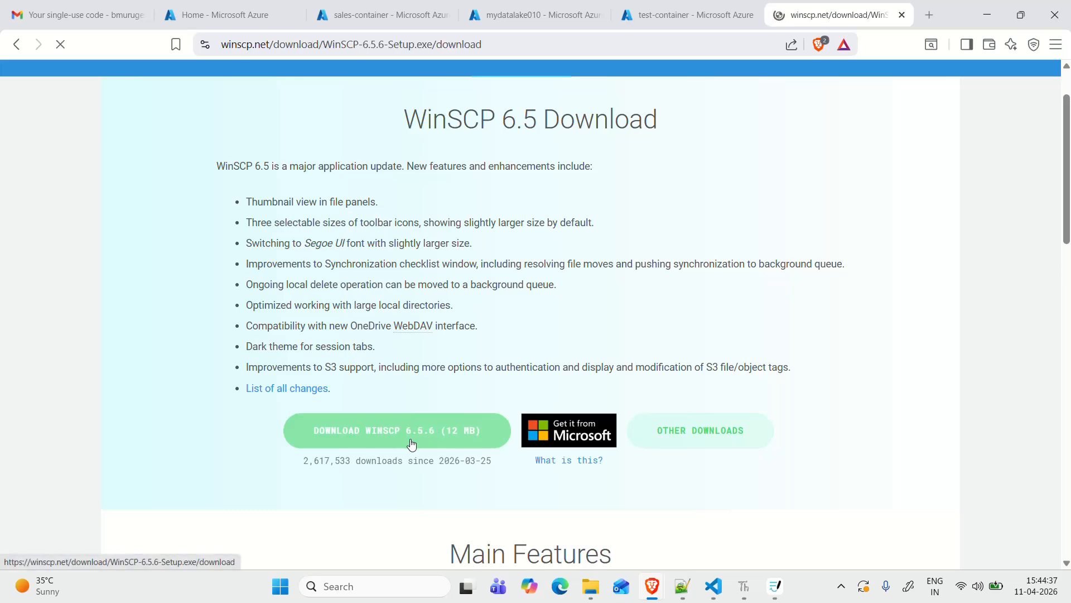
{"action": "scroll", "coordinate": [411, 444], "scroll_direction": "down", "scroll_amount": 3}
{"action": "scroll", "coordinate": [411, 443], "scroll_direction": "down", "scroll_amount": 5}
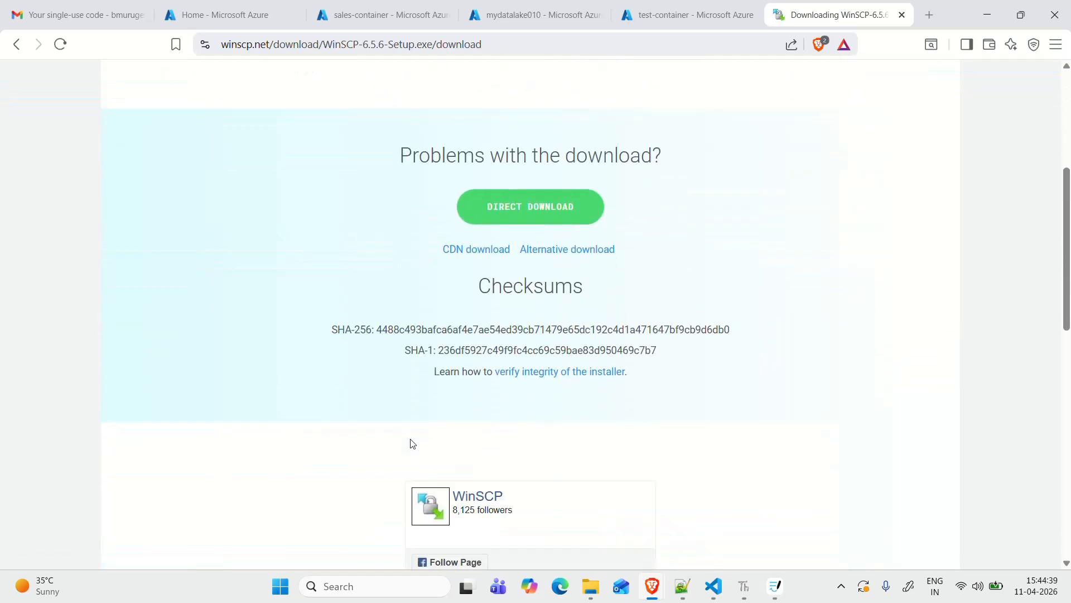
{"action": "scroll", "coordinate": [820, 385], "scroll_direction": "down", "scroll_amount": 7}
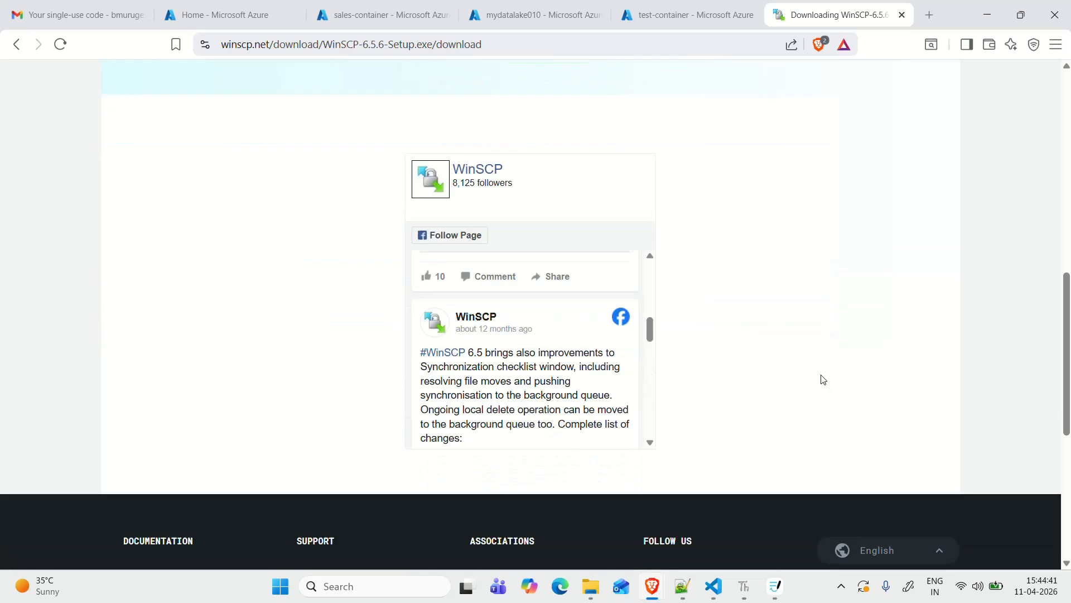
{"action": "scroll", "coordinate": [810, 394], "scroll_direction": "up", "scroll_amount": 8}
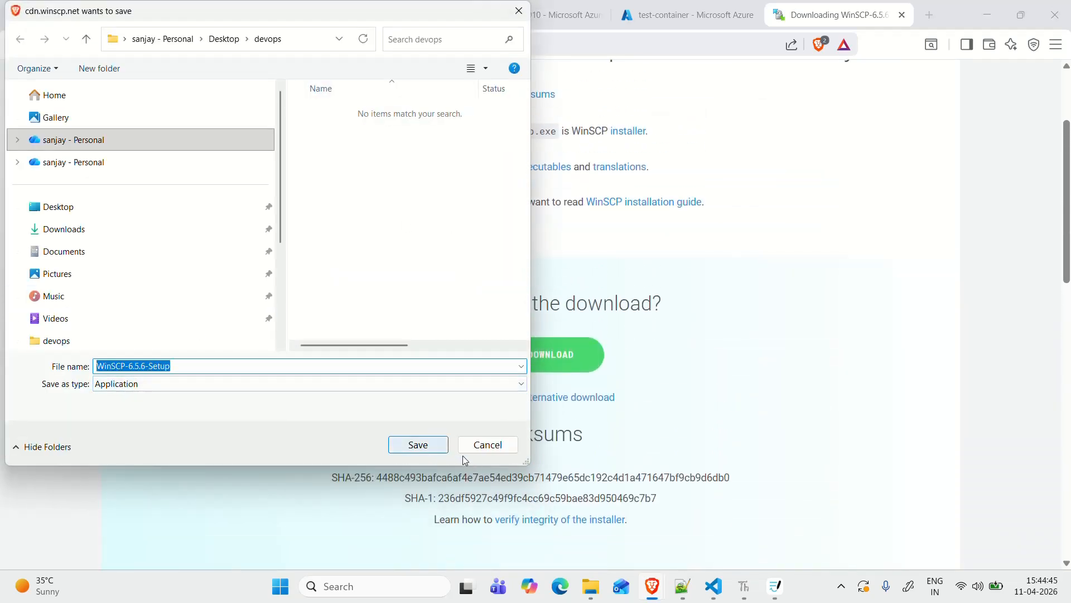
{"action": "left_click", "coordinate": [494, 449]}
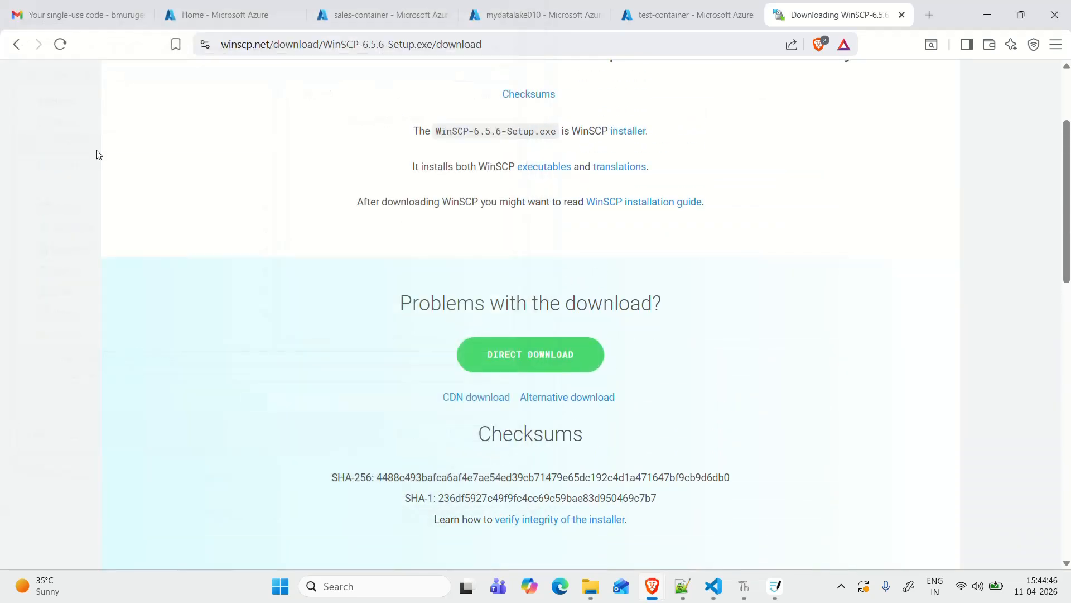
{"action": "left_click", "coordinate": [902, 14]}
{"action": "left_click", "coordinate": [995, 13]}
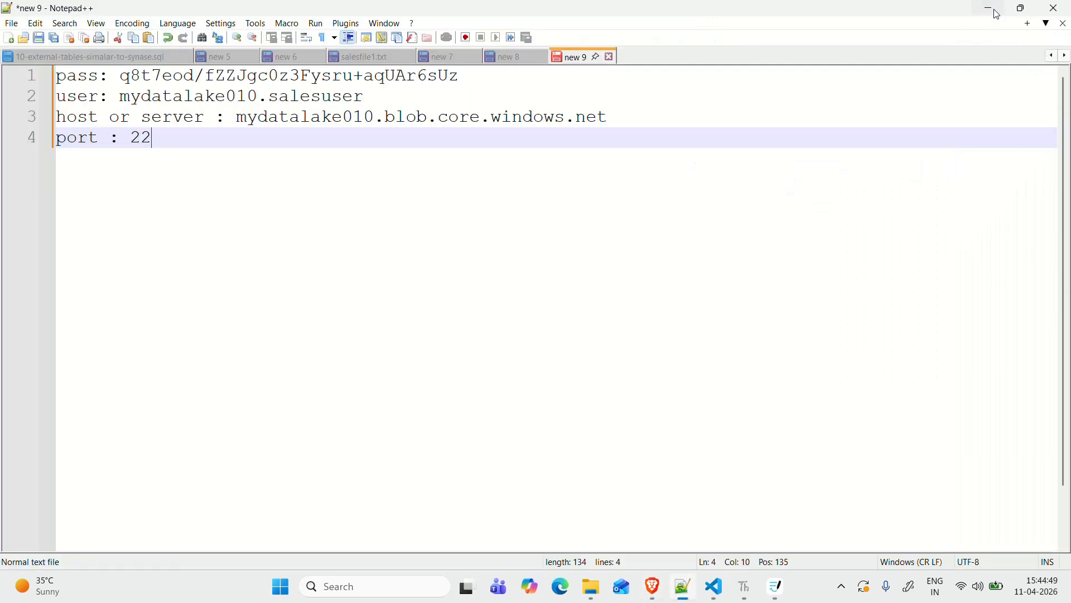
Search for winscp from the Windows desktop and open the official WinSCP download page in Edge.
{"action": "left_click", "coordinate": [995, 13]}
{"action": "left_click", "coordinate": [994, 13]}
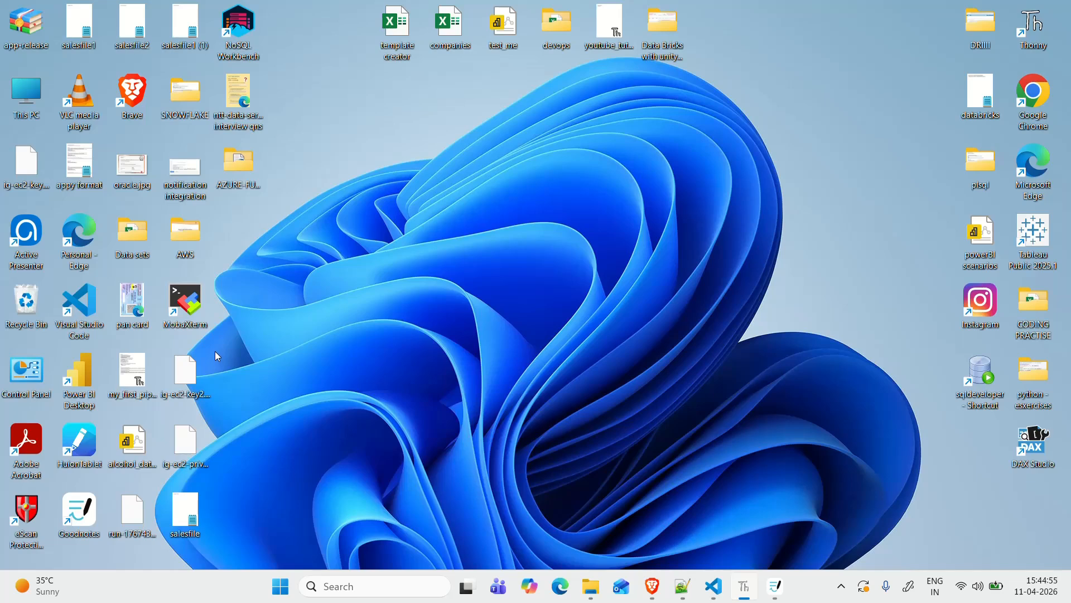
{"action": "key", "text": "super"}
{"action": "type", "text": "wi"}
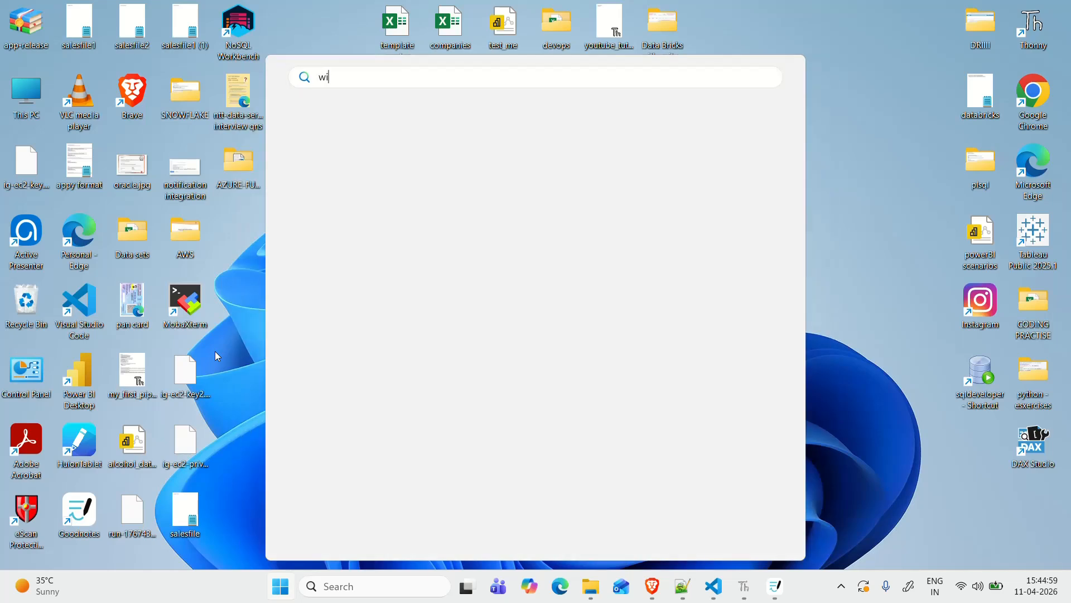
{"action": "type", "text": "nscp"}
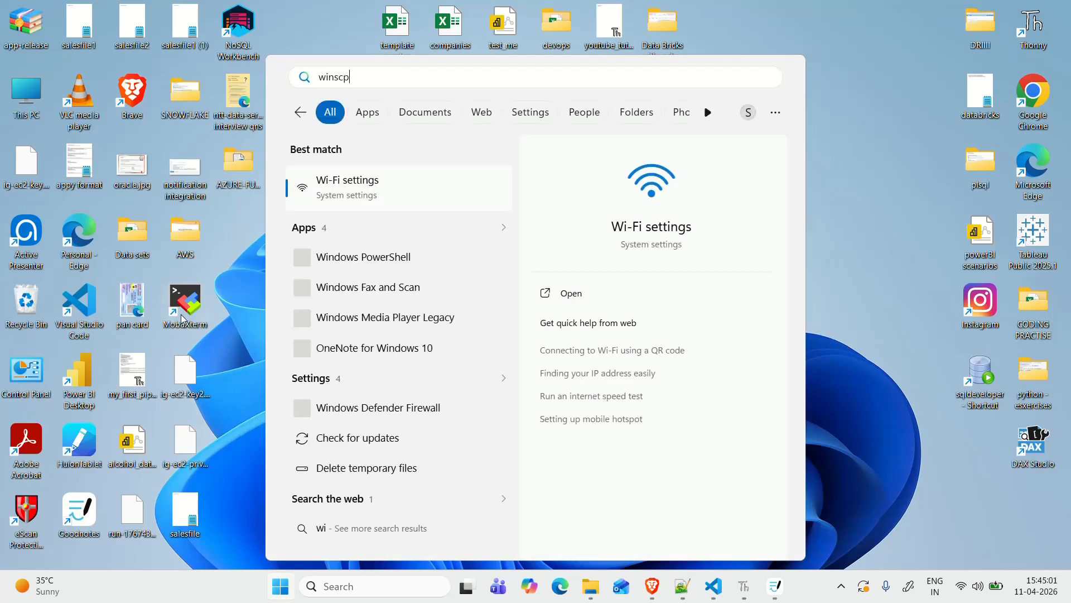
{"action": "key", "text": "Return"}
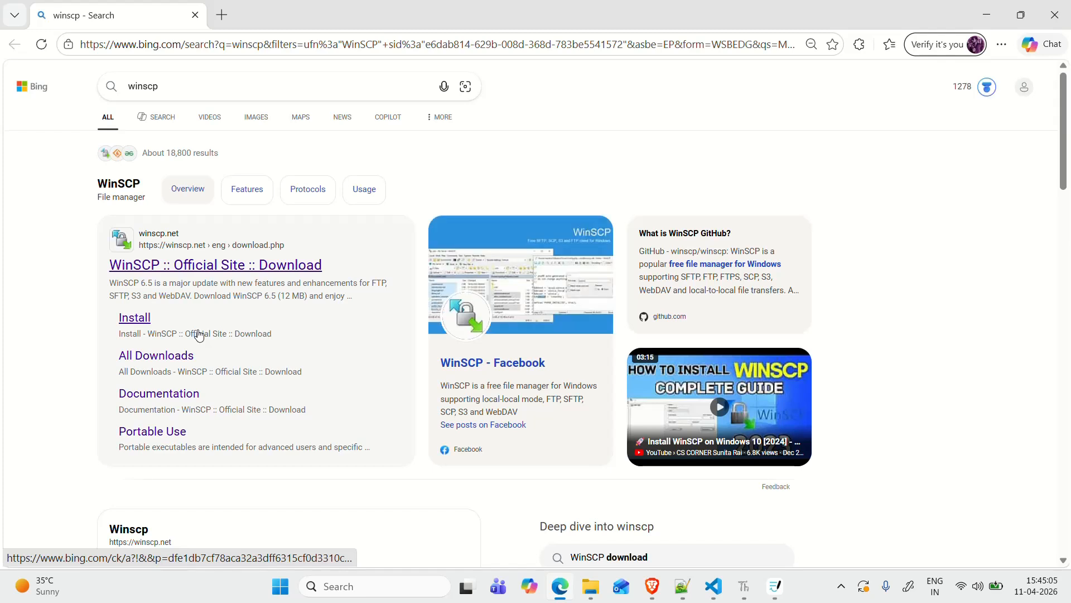
{"action": "left_click", "coordinate": [215, 267]}
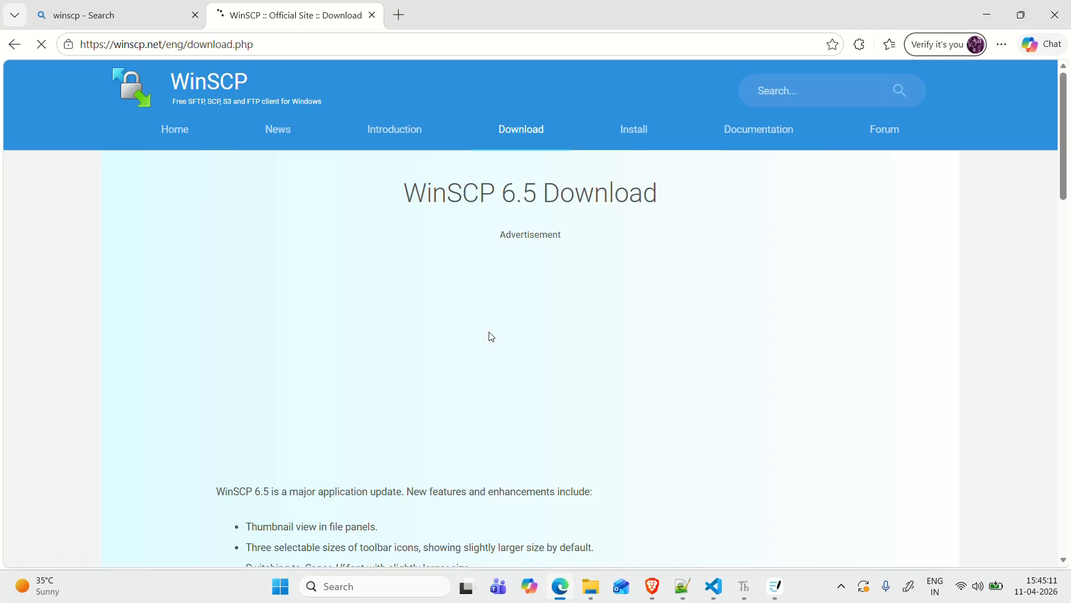
Download the WinSCP 6.5.6 installer, dismissing the advertisement, and open the downloaded setup file.
{"action": "scroll", "coordinate": [493, 334], "scroll_direction": "down", "scroll_amount": 5}
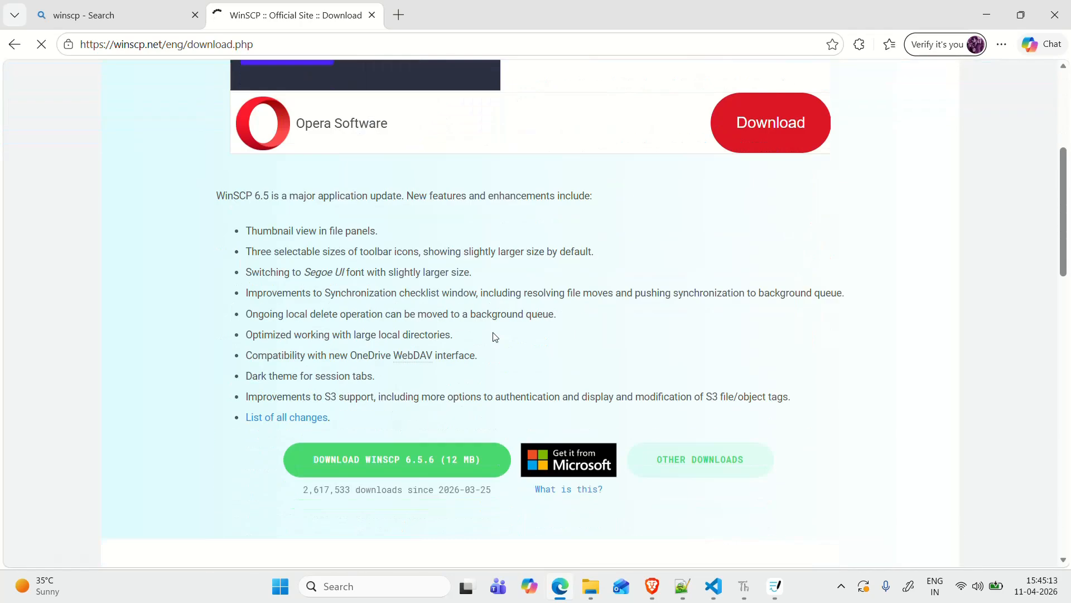
{"action": "scroll", "coordinate": [494, 335], "scroll_direction": "down", "scroll_amount": 3}
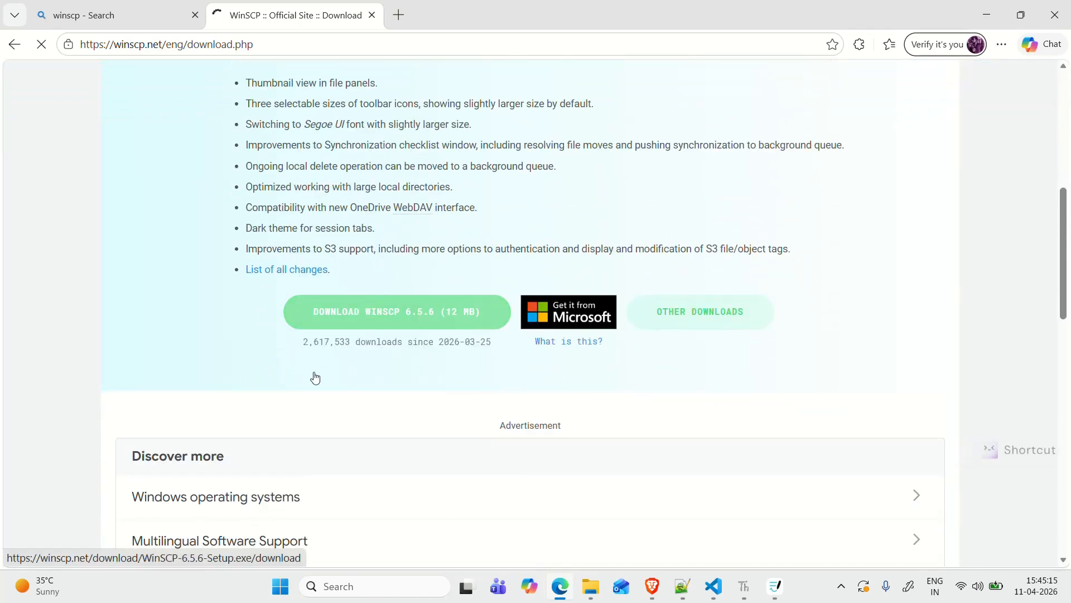
{"action": "scroll", "coordinate": [296, 397], "scroll_direction": "down", "scroll_amount": 15}
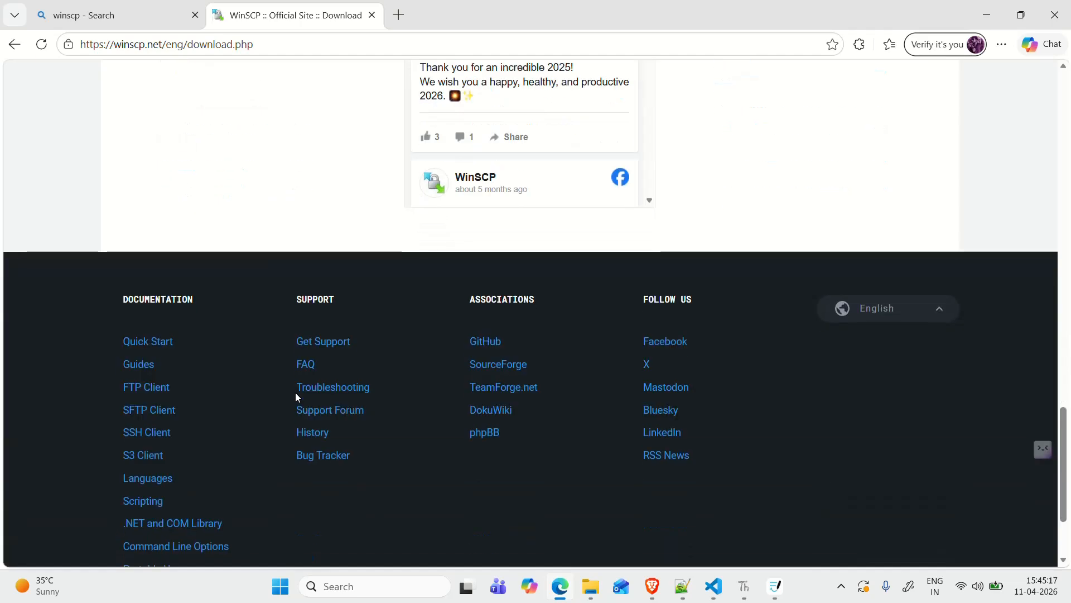
{"action": "scroll", "coordinate": [296, 397], "scroll_direction": "up", "scroll_amount": 8}
{"action": "scroll", "coordinate": [296, 397], "scroll_direction": "up", "scroll_amount": 10}
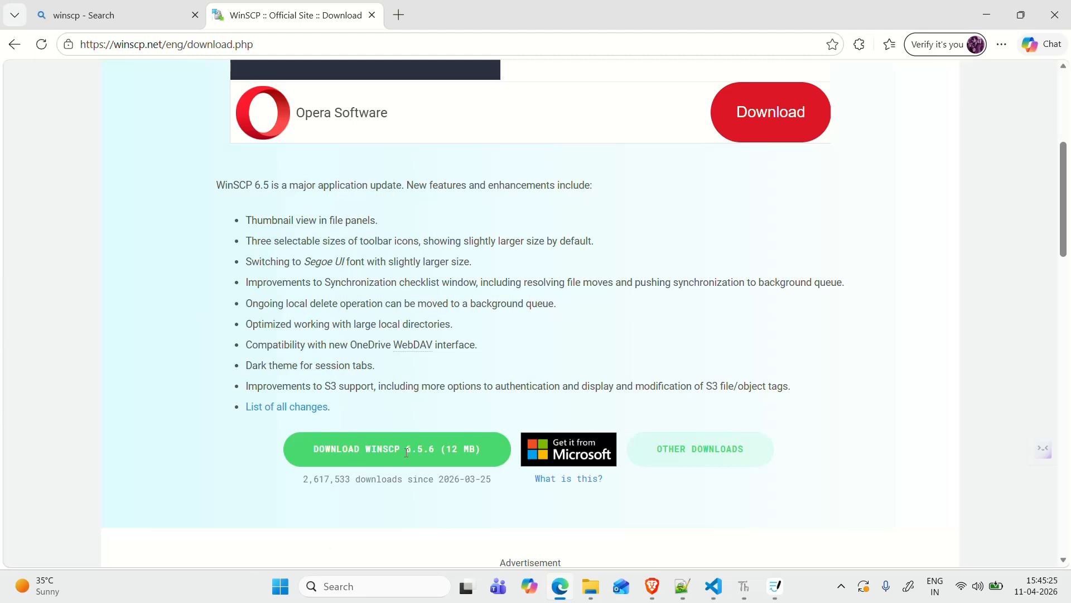
{"action": "left_click", "coordinate": [463, 449]}
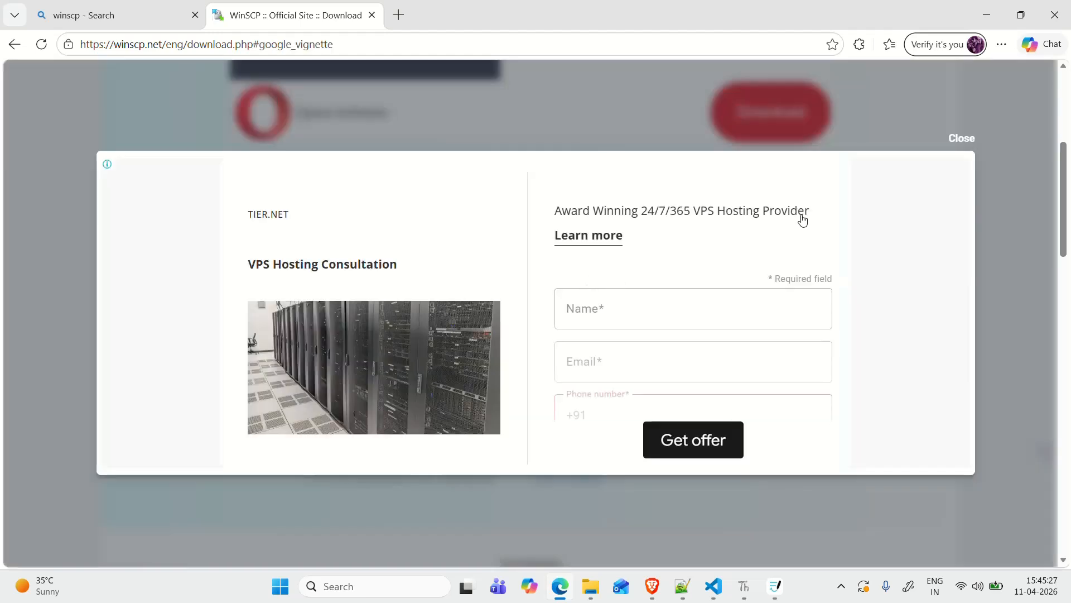
{"action": "left_click", "coordinate": [959, 139]}
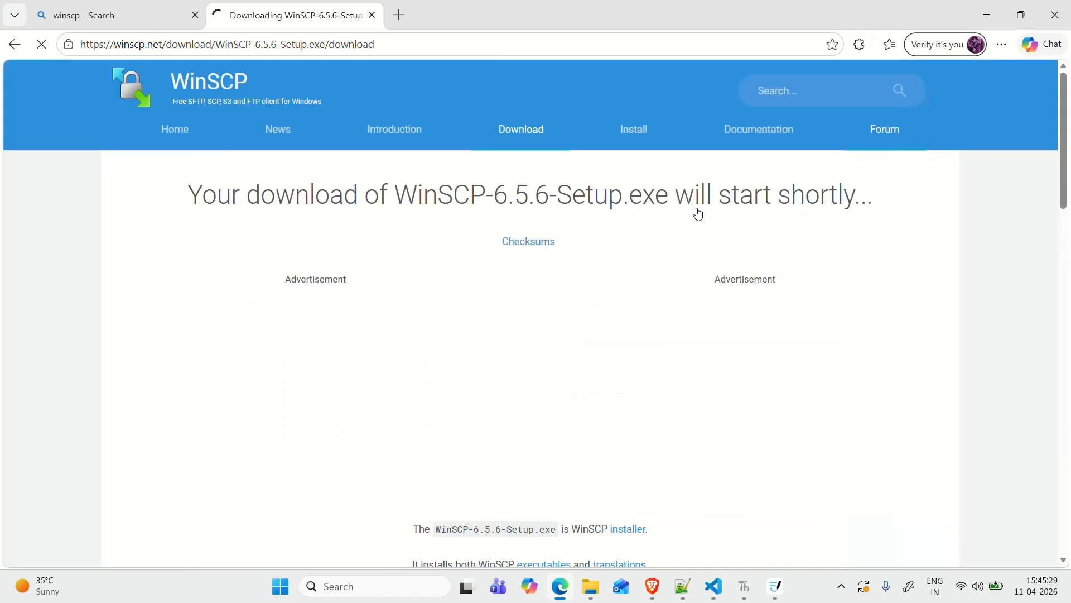
{"action": "scroll", "coordinate": [709, 430], "scroll_direction": "down", "scroll_amount": 3}
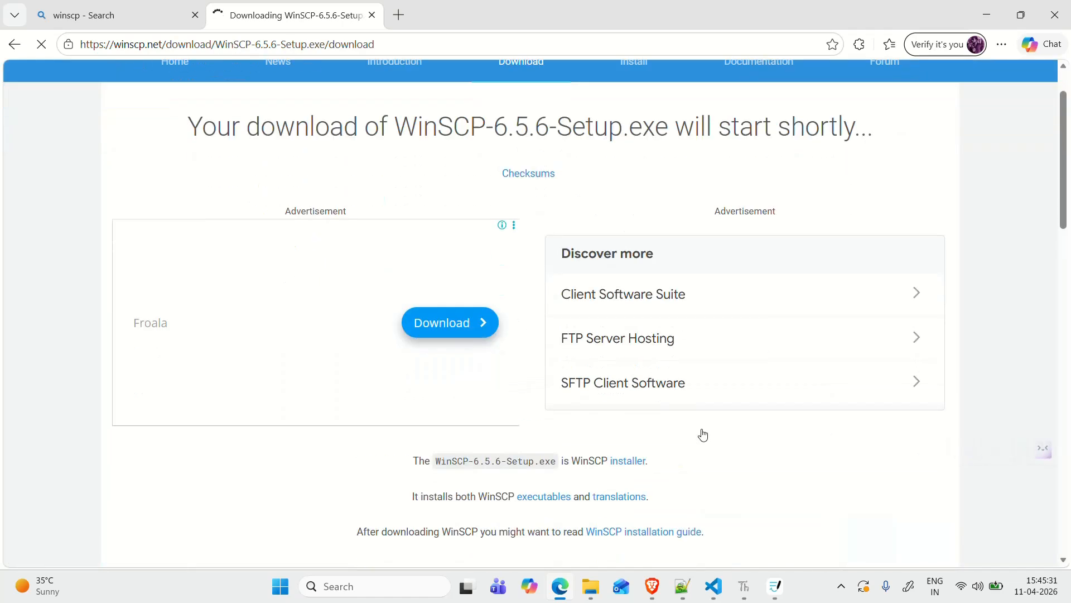
{"action": "scroll", "coordinate": [296, 410], "scroll_direction": "up", "scroll_amount": 3}
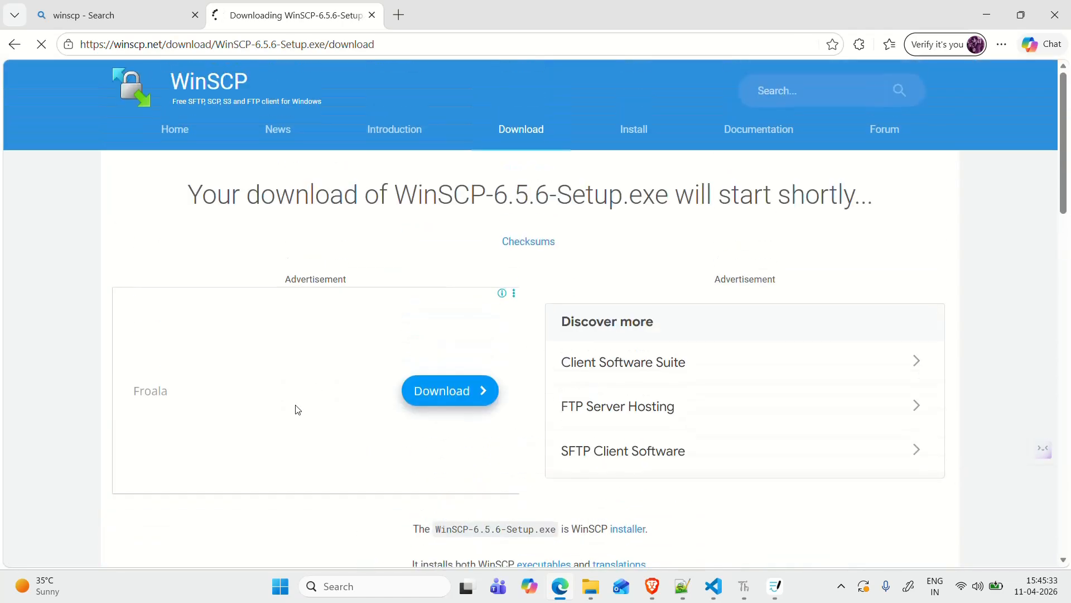
{"action": "scroll", "coordinate": [296, 410], "scroll_direction": "down", "scroll_amount": 4}
{"action": "scroll", "coordinate": [296, 410], "scroll_direction": "down", "scroll_amount": 3}
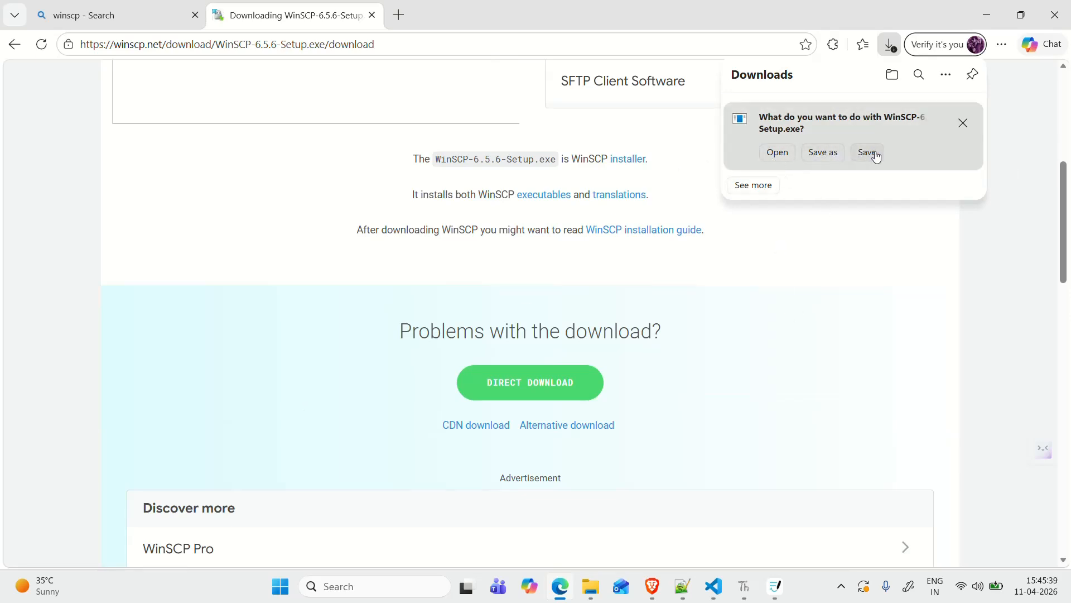
{"action": "left_click", "coordinate": [779, 160]}
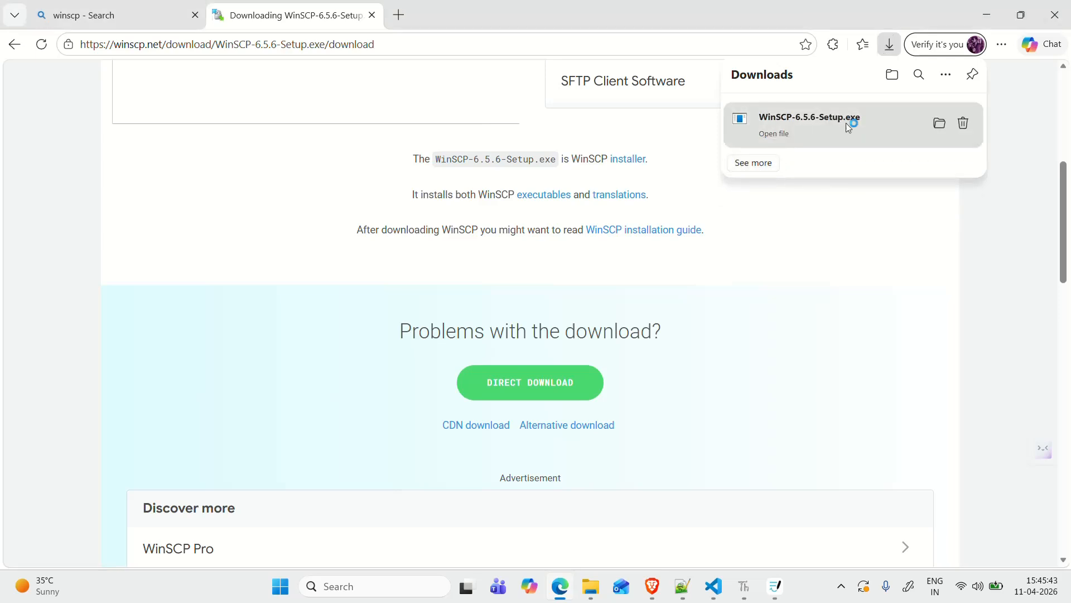
Show the downloaded WinSCP-6.5.6-Setup file in its folder and launch it from there.
{"action": "left_click", "coordinate": [940, 124]}
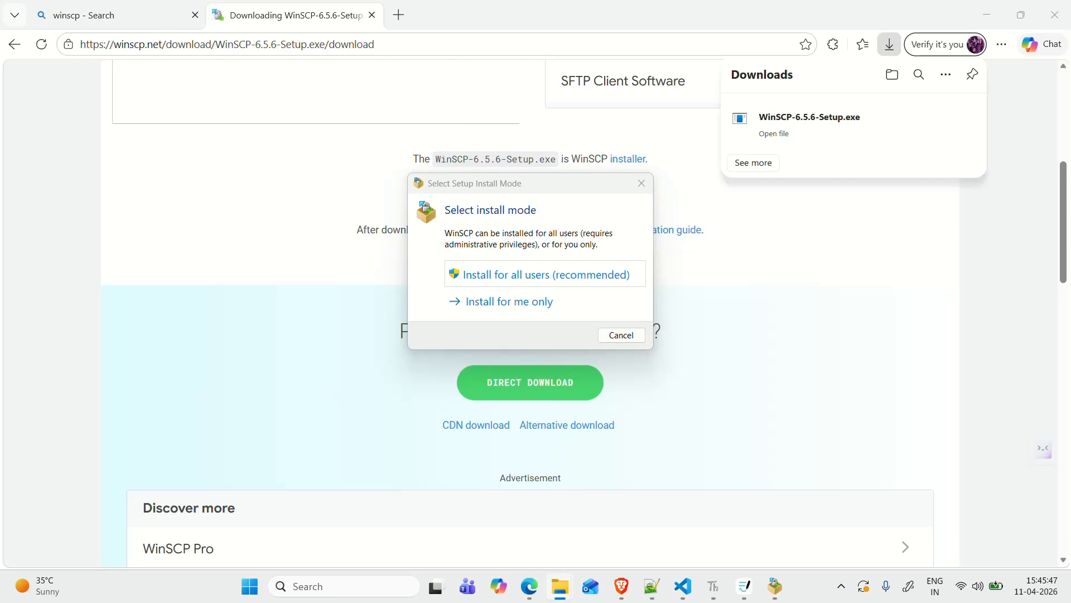
{"action": "left_click_drag", "start_coordinate": [1070, 140], "coordinate": [873, 51]}
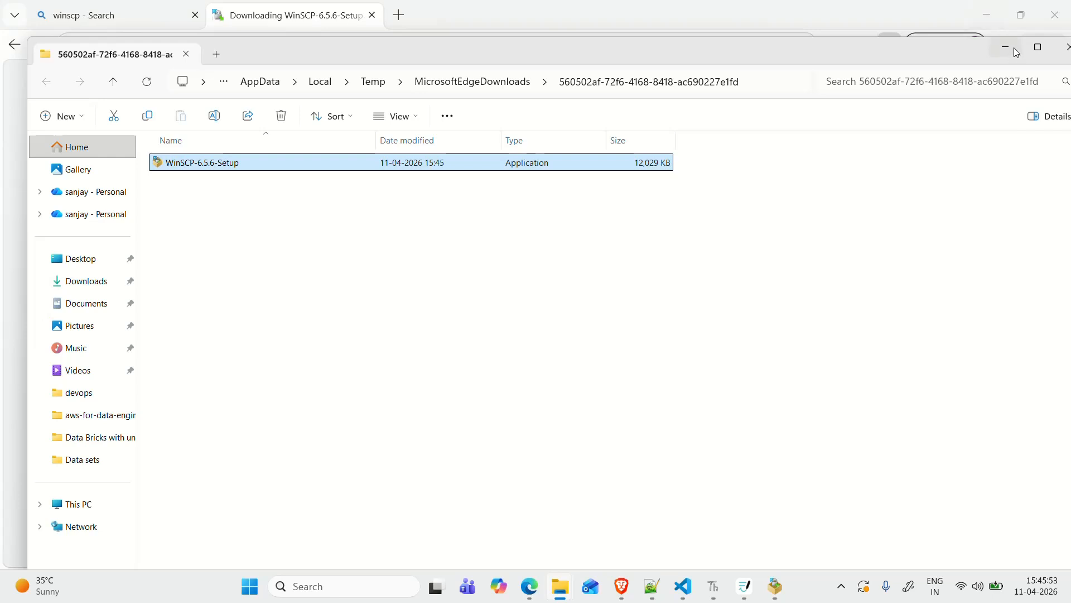
{"action": "double_click", "coordinate": [205, 169]}
Clear the open windows away from the WinSCP setup dialog and choose to install for the current user only.
{"action": "left_click", "coordinate": [1006, 56]}
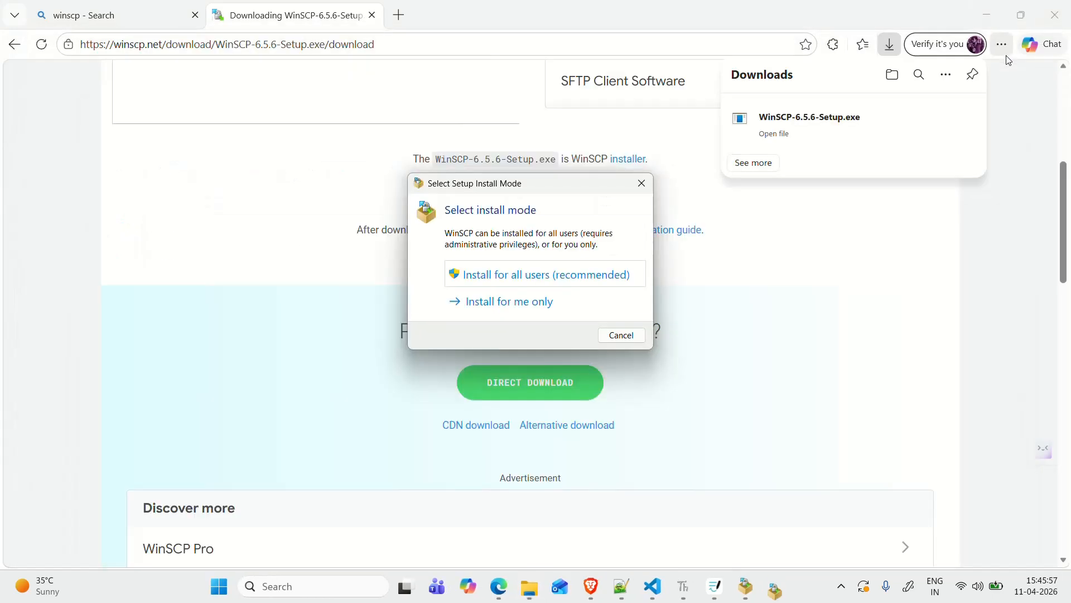
{"action": "left_click", "coordinate": [994, 6]}
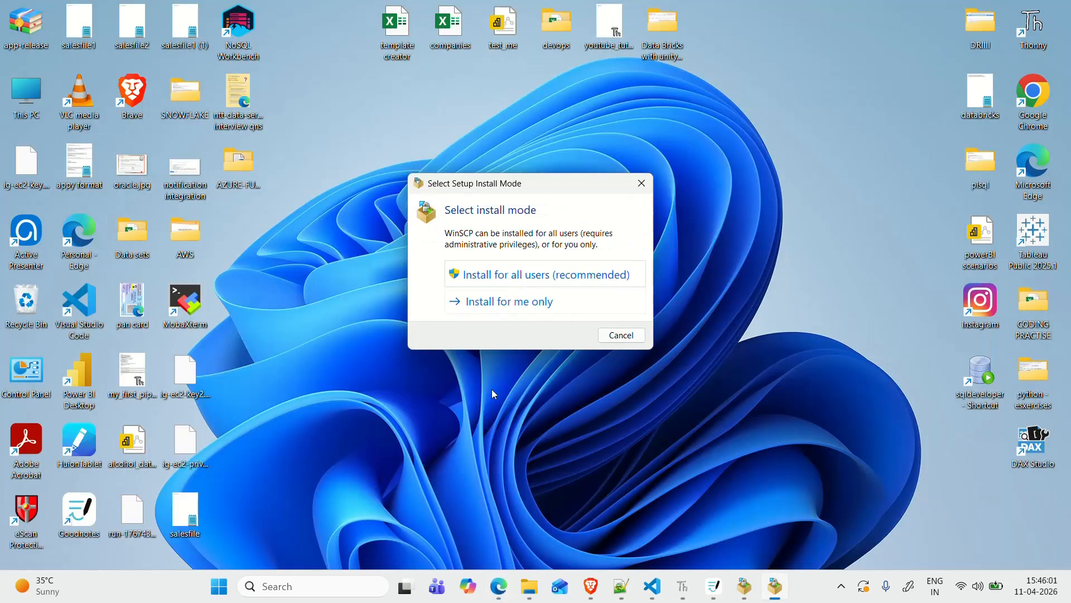
{"action": "left_click", "coordinate": [517, 304]}
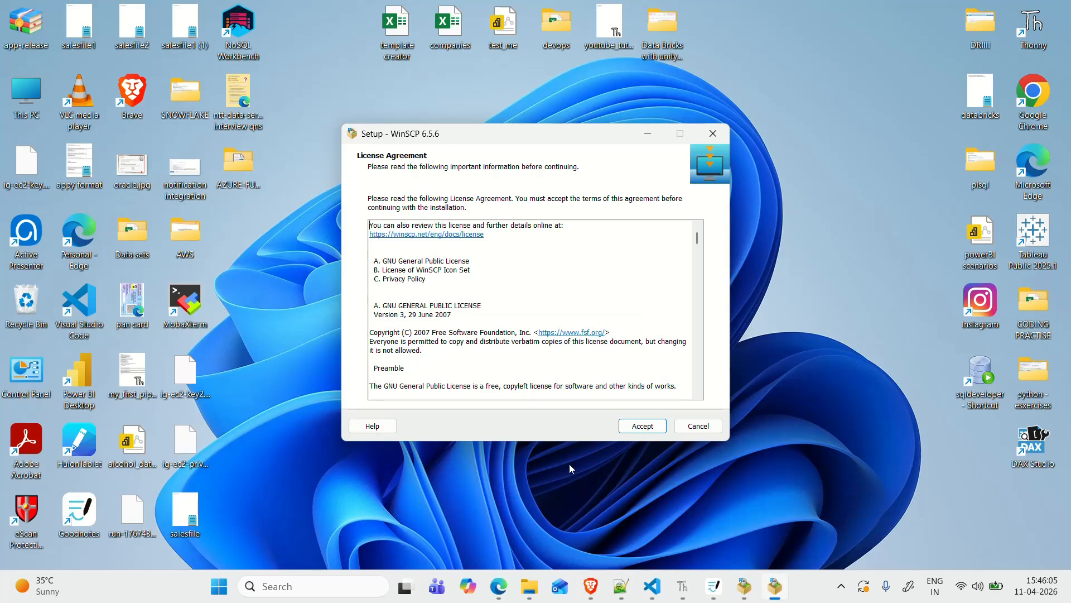
Look through the WinSCP license agreement to its end and accept it.
{"action": "scroll", "coordinate": [700, 256], "scroll_direction": "down", "scroll_amount": 15}
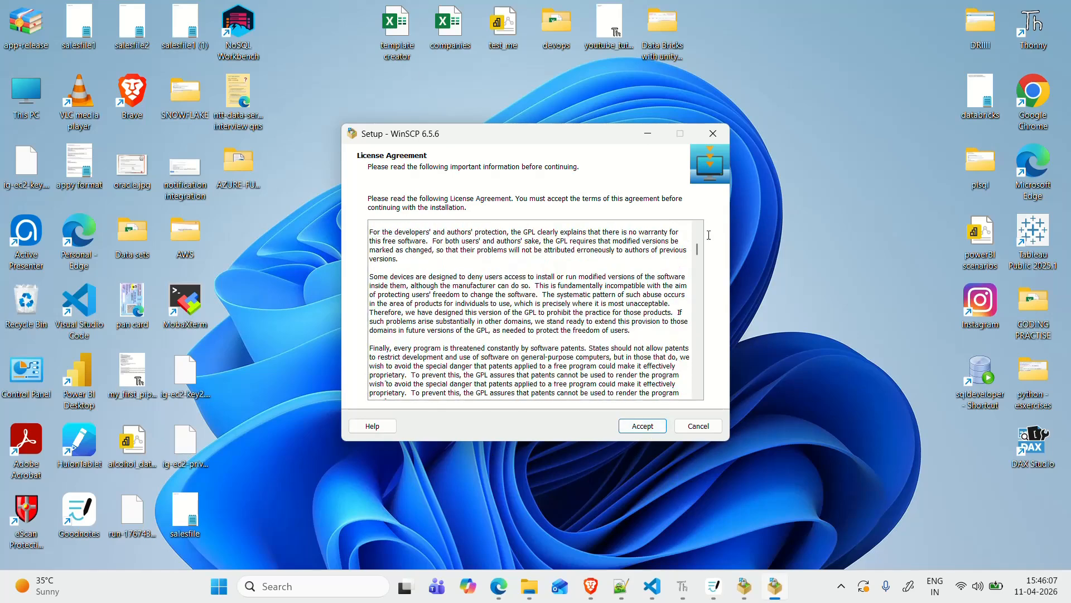
{"action": "left_click_drag", "start_coordinate": [698, 259], "coordinate": [696, 395]}
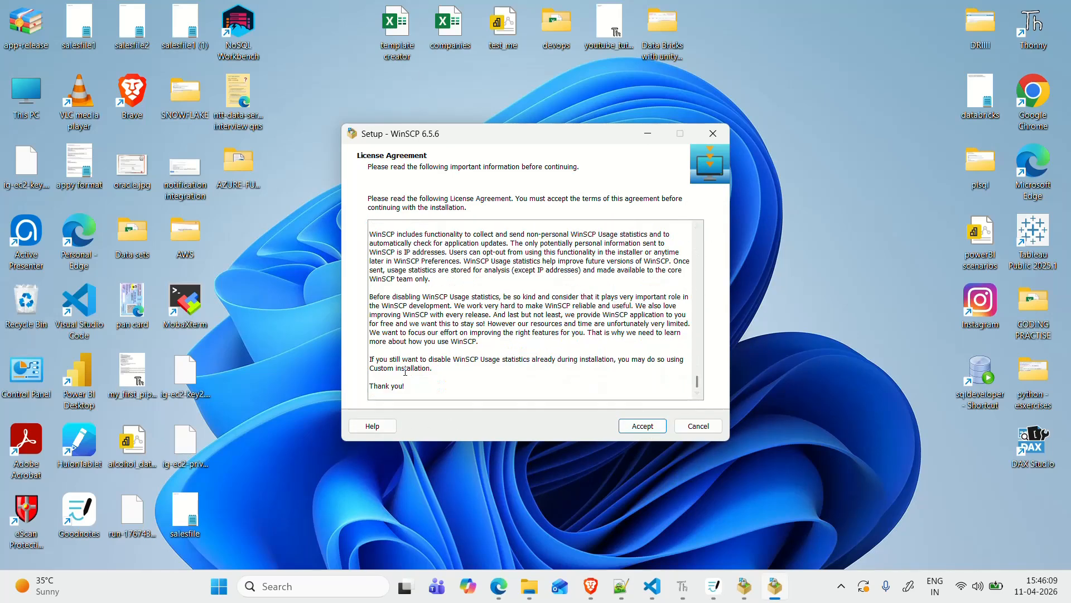
{"action": "scroll", "coordinate": [406, 371], "scroll_direction": "up", "scroll_amount": 3}
{"action": "scroll", "coordinate": [406, 371], "scroll_direction": "down", "scroll_amount": 3}
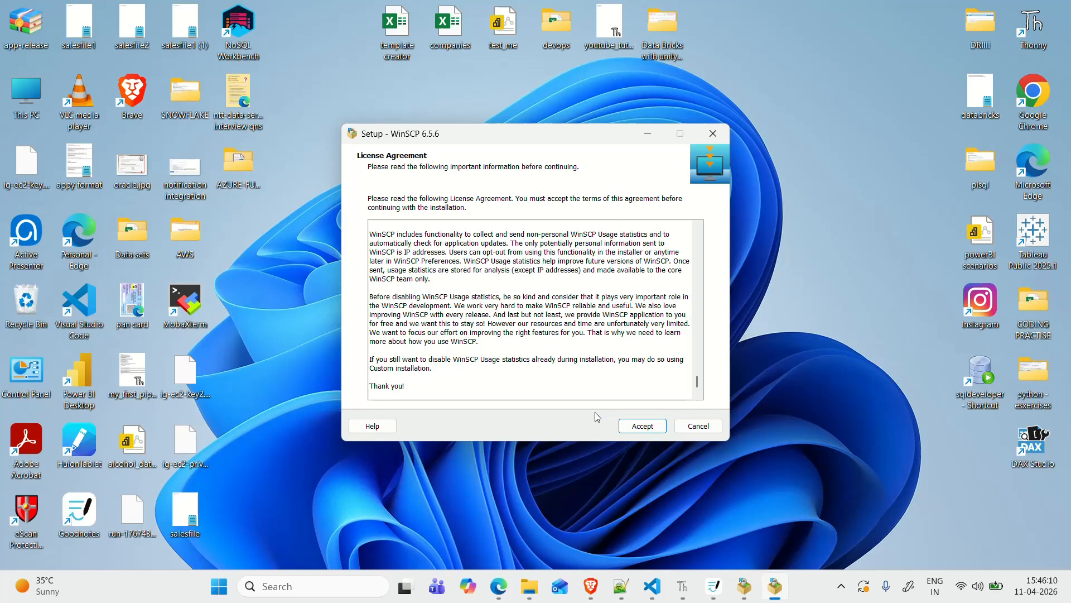
{"action": "left_click", "coordinate": [642, 426]}
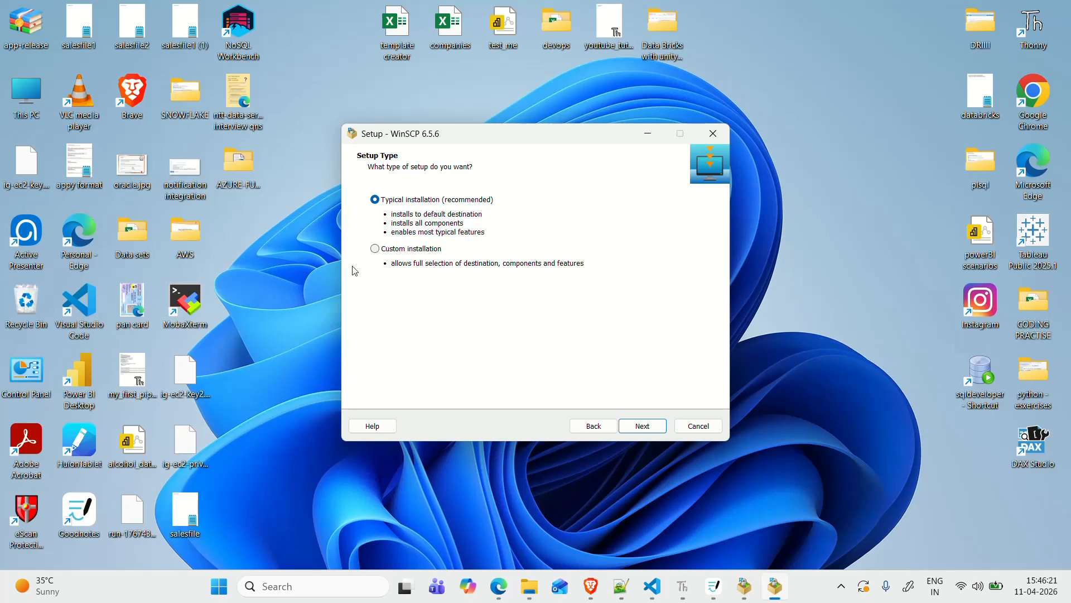
Choose the typical installation with the Commander interface style and install WinSCP.
{"action": "left_click", "coordinate": [378, 253]}
{"action": "left_click", "coordinate": [375, 201]}
{"action": "left_click", "coordinate": [643, 427]}
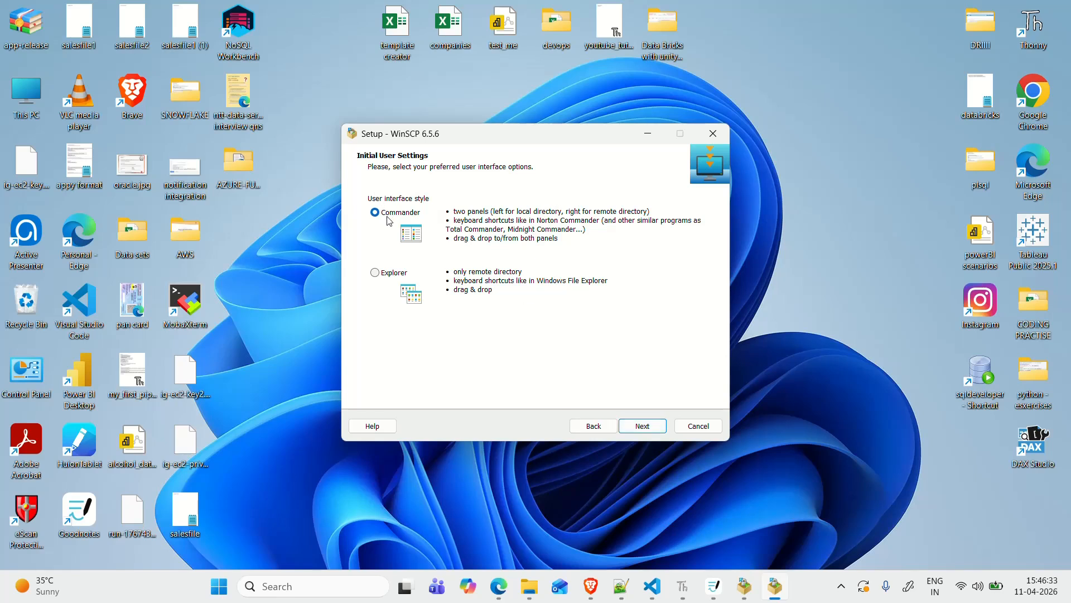
{"action": "left_click", "coordinate": [651, 433]}
{"action": "scroll", "coordinate": [568, 378], "scroll_direction": "down", "scroll_amount": 2}
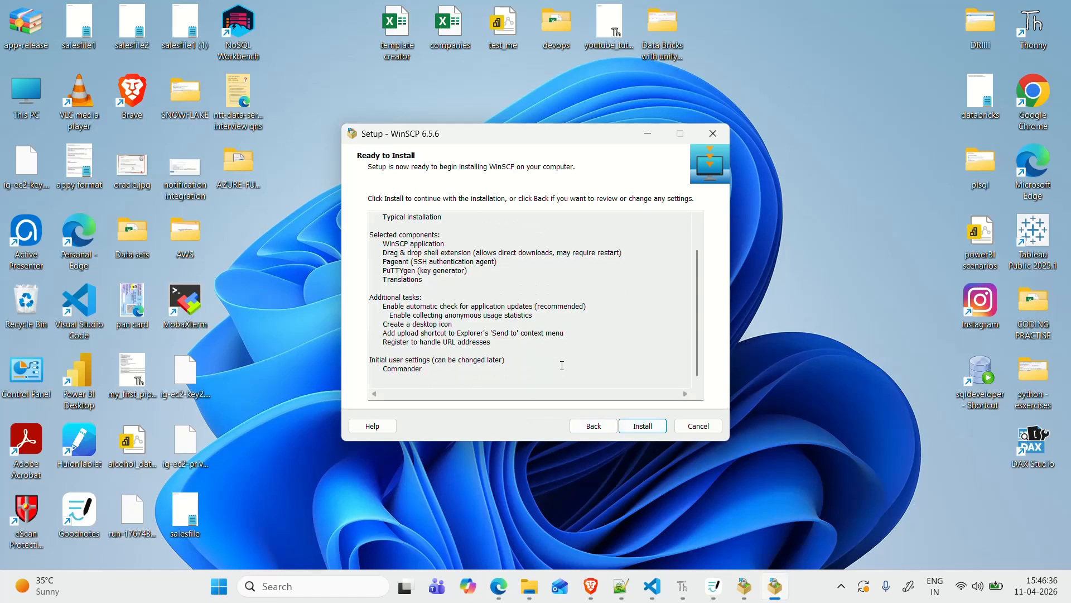
{"action": "left_click", "coordinate": [642, 428]}
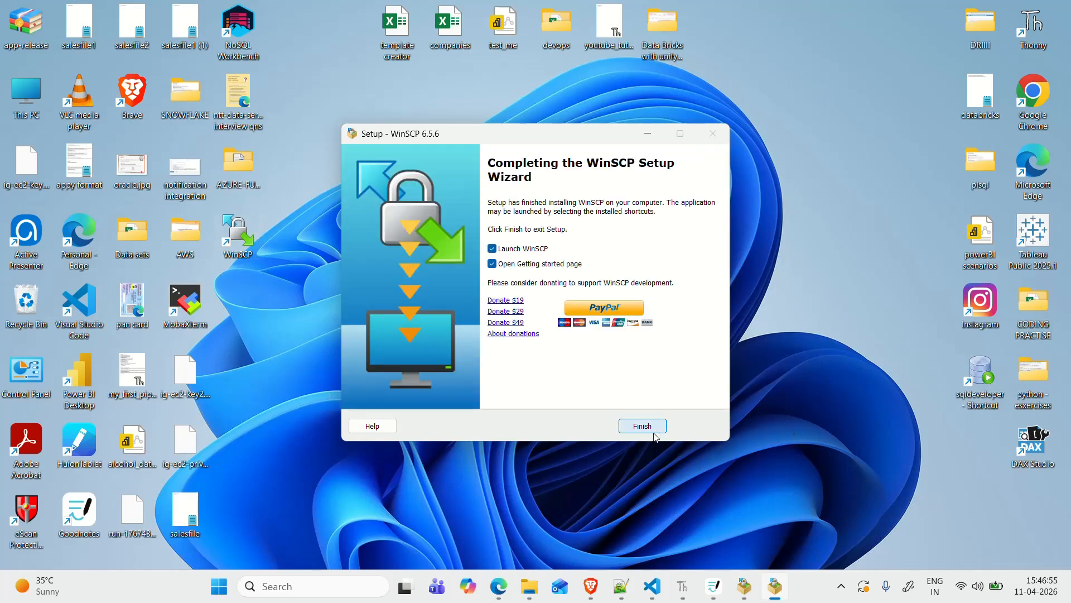
Finish the setup with WinSCP launch and the Getting started page enabled, skim that page and minimize the browser.
{"action": "left_click", "coordinate": [658, 431]}
{"action": "left_click", "coordinate": [637, 338]}
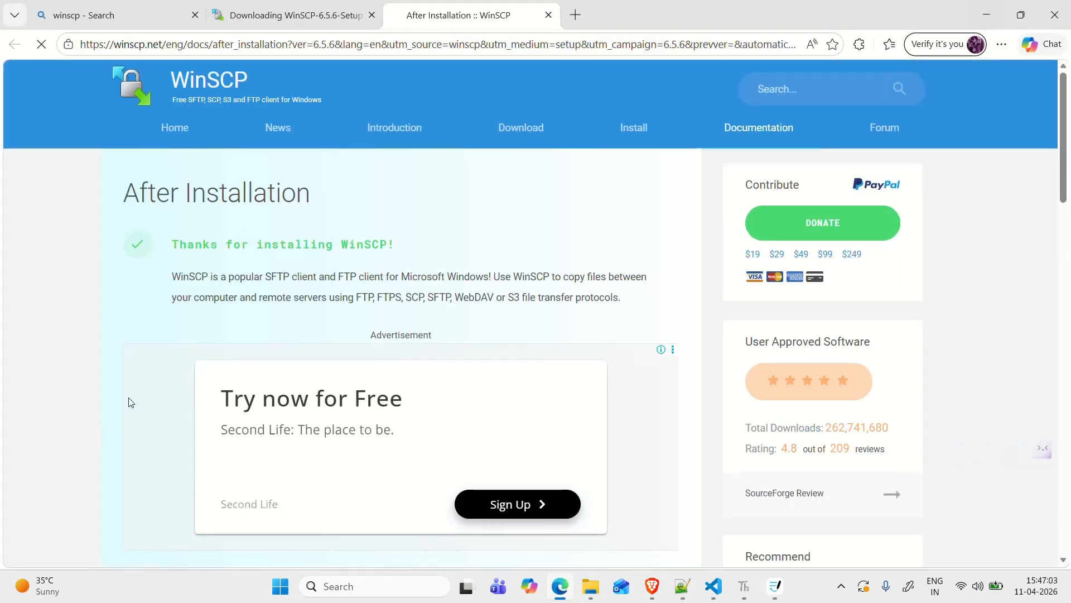
{"action": "scroll", "coordinate": [132, 401], "scroll_direction": "down", "scroll_amount": 5}
{"action": "scroll", "coordinate": [132, 402], "scroll_direction": "down", "scroll_amount": 13}
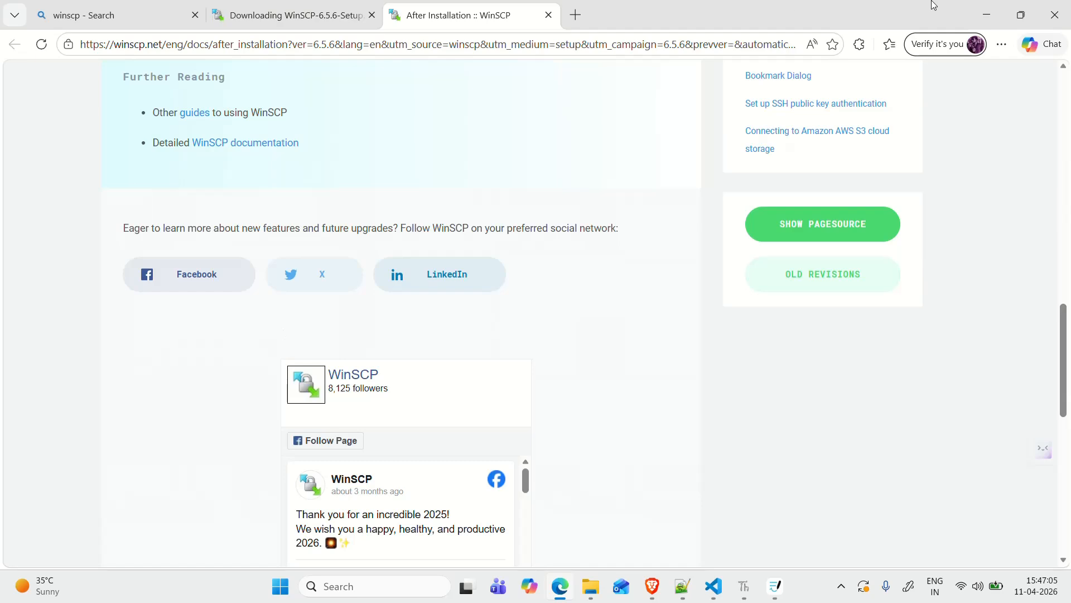
{"action": "left_click", "coordinate": [986, 13]}
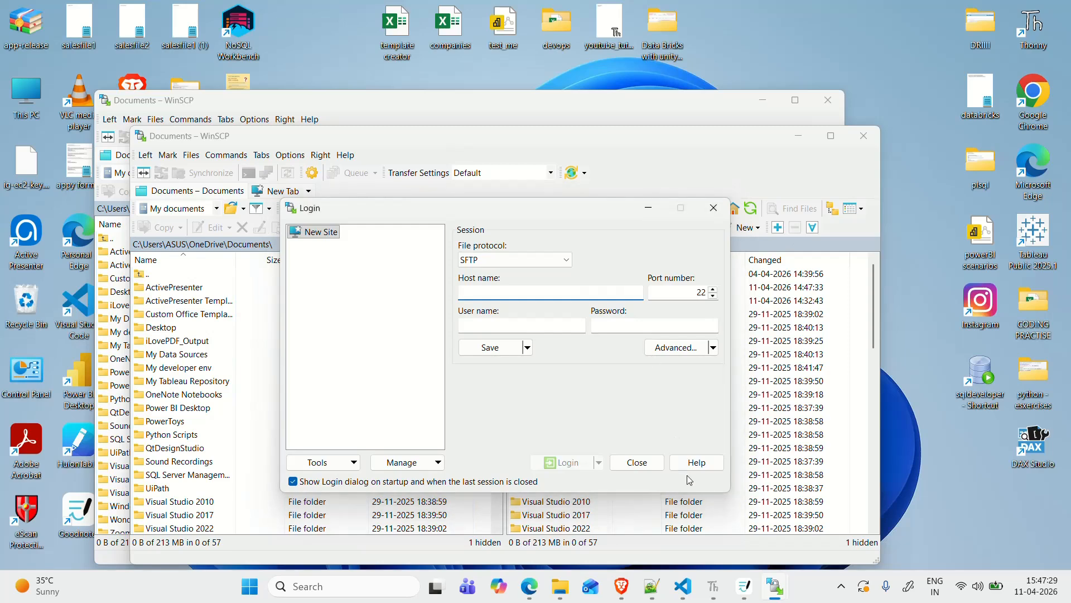
Close both login dialogs and the duplicate WinSCP window, and reposition the remaining WinSCP window on the desktop.
{"action": "left_click", "coordinate": [713, 208]}
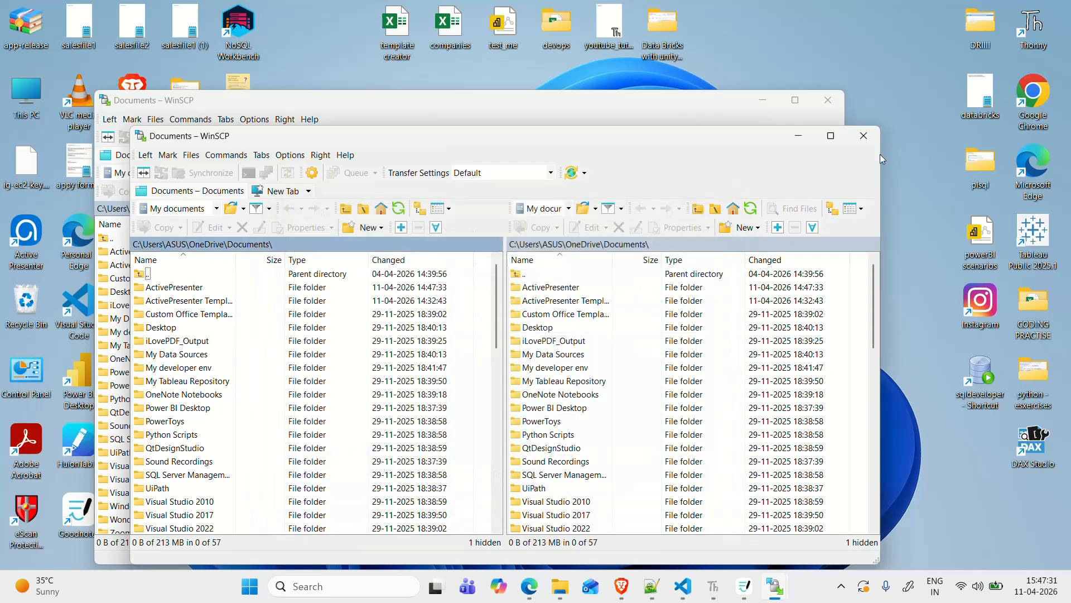
{"action": "left_click", "coordinate": [872, 144]}
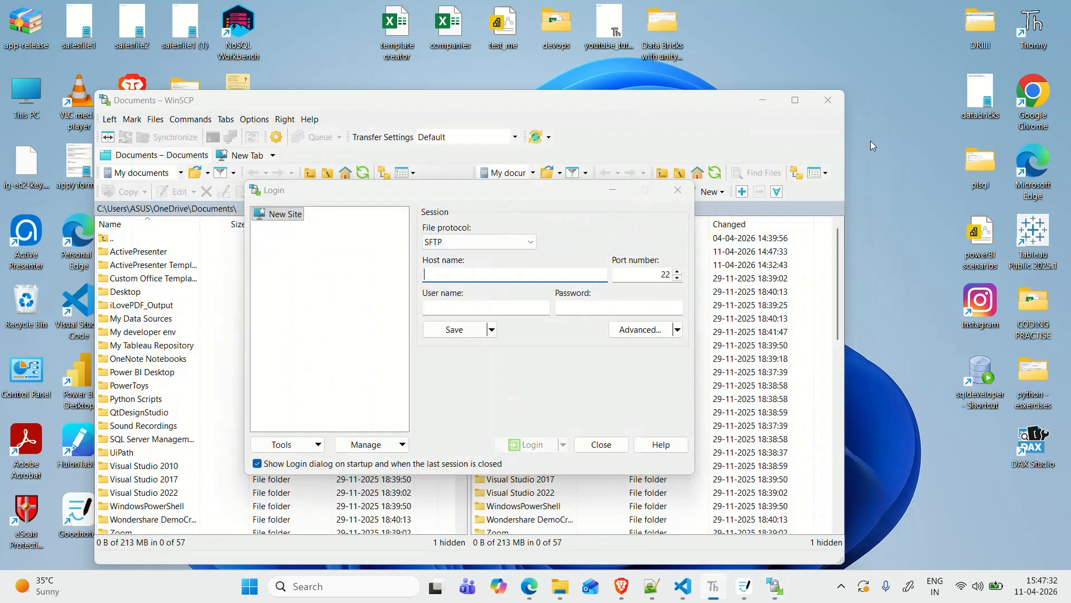
{"action": "left_click", "coordinate": [610, 448]}
{"action": "left_click_drag", "start_coordinate": [628, 115], "coordinate": [807, 69]}
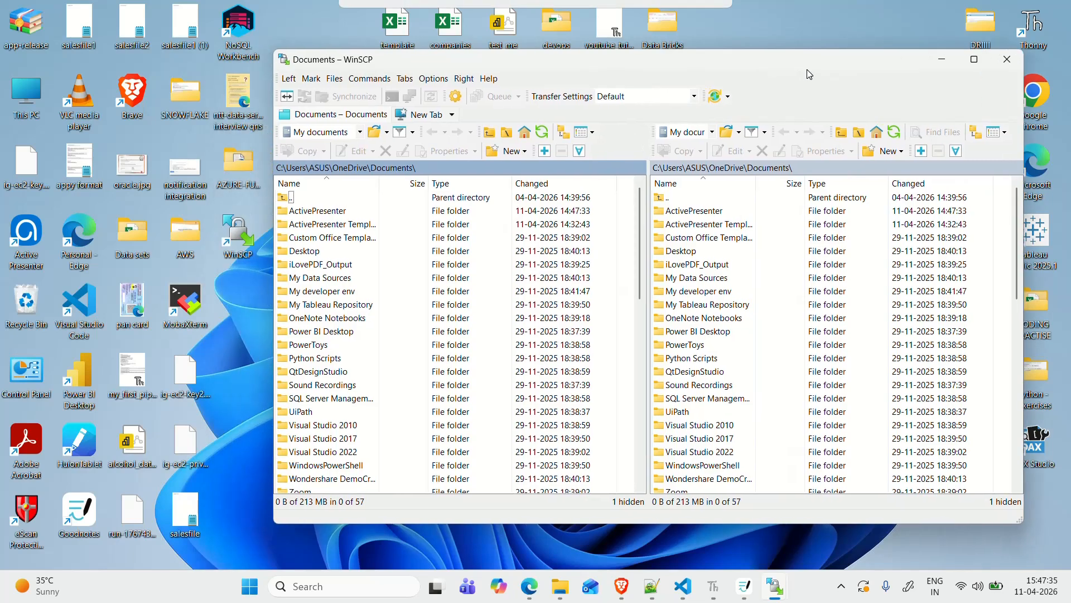
Start a new remote tab and fill in the host name mydatalake010.blob.core.windows.net, copied from the Notepad++ notes.
{"action": "left_click", "coordinate": [453, 114]}
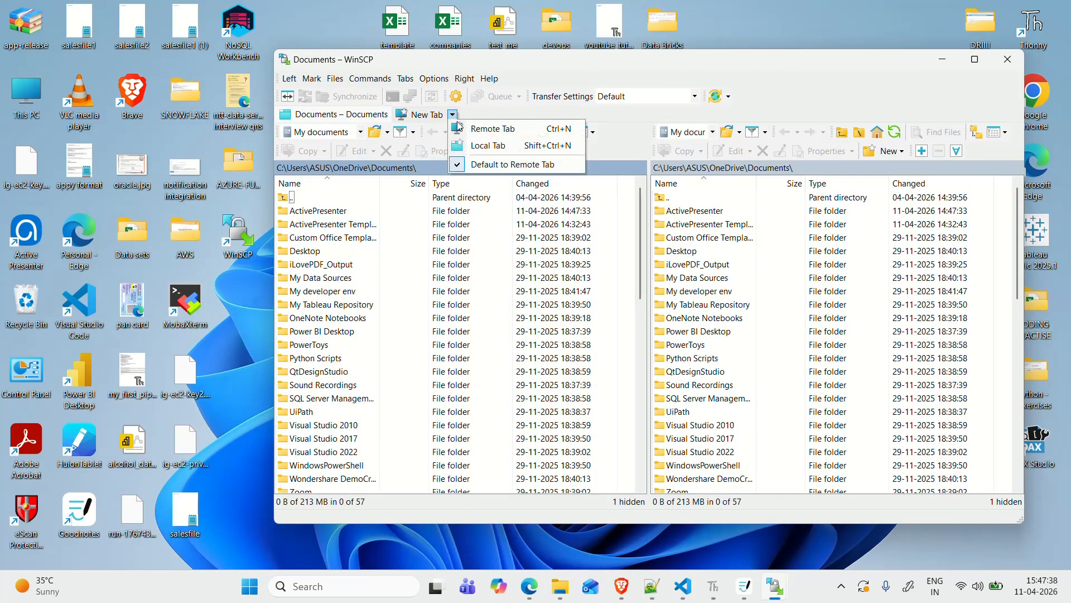
{"action": "left_click", "coordinate": [500, 134]}
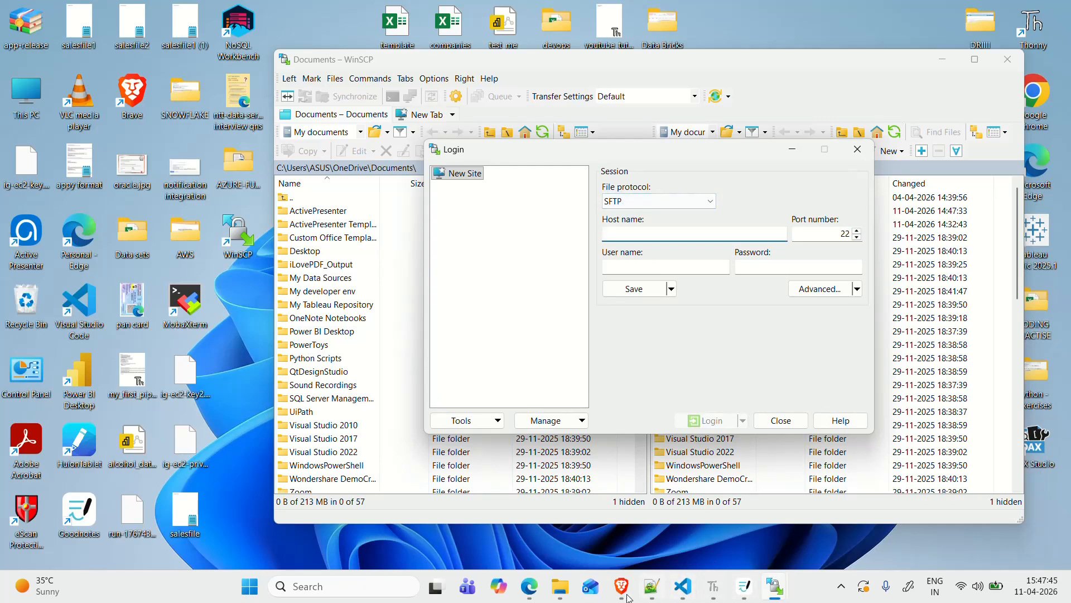
{"action": "mouse_move", "coordinate": [624, 598]}
{"action": "left_click", "coordinate": [652, 585]}
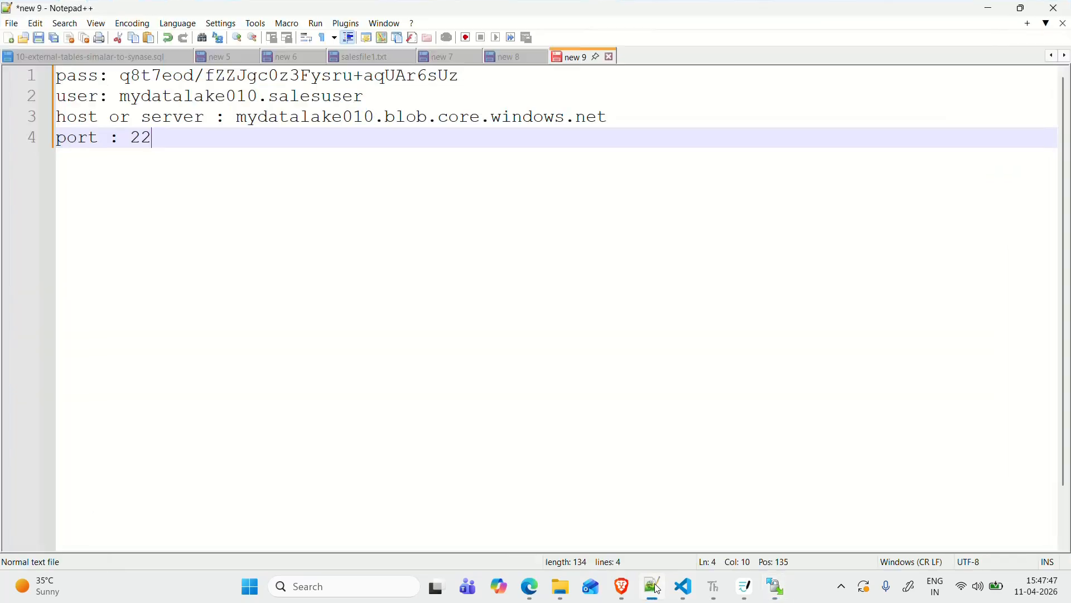
{"action": "left_click", "coordinate": [240, 117]}
{"action": "left_click", "coordinate": [611, 118], "text": "shift"}
{"action": "key", "text": "ctrl+c"}
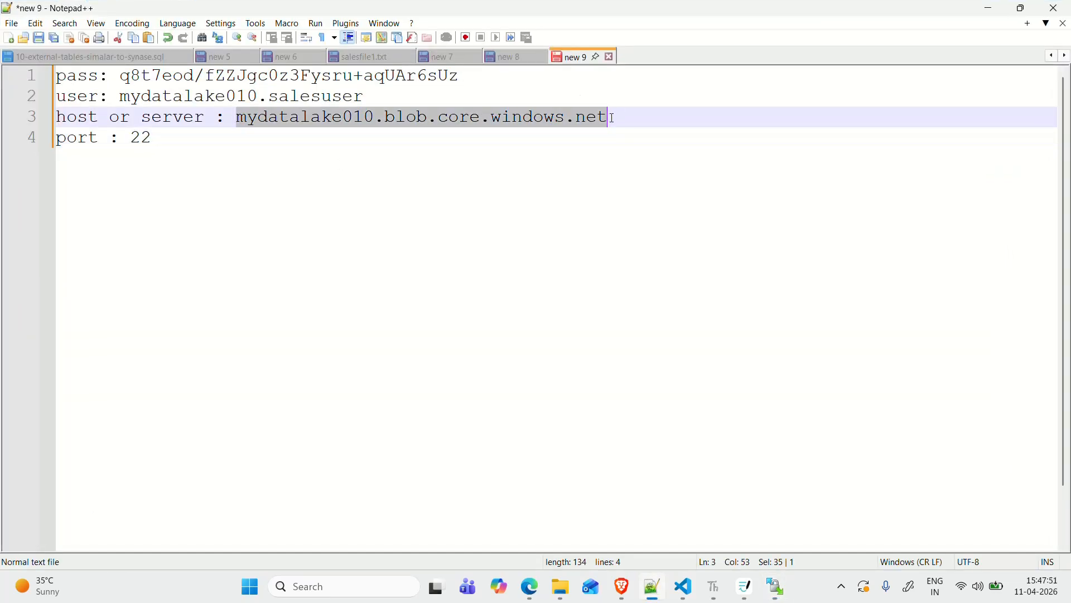
{"action": "left_click", "coordinate": [989, 8]}
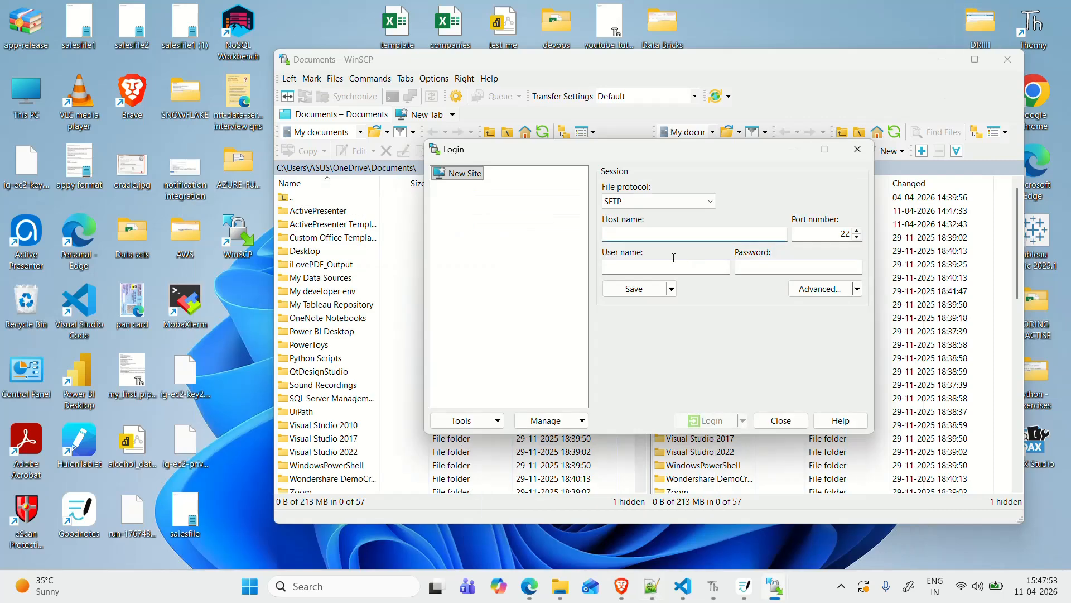
{"action": "key", "text": "ctrl+v"}
Copy the user name mydatalake010.salesuser from the Notepad++ notes into the user name of the WinSCP login.
{"action": "key", "text": "alt+Tab"}
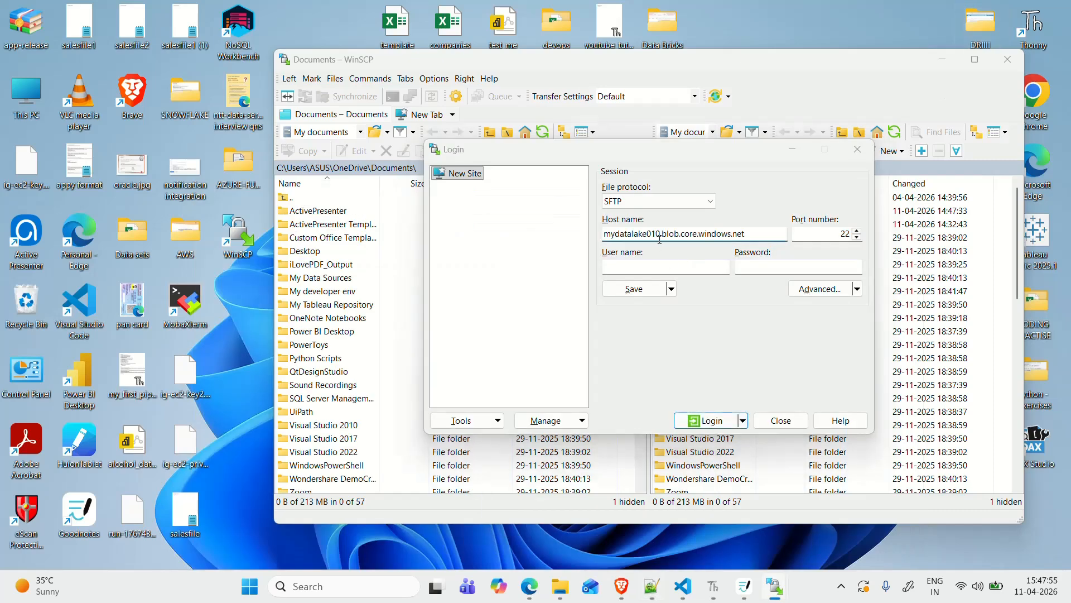
{"action": "left_click", "coordinate": [122, 101]}
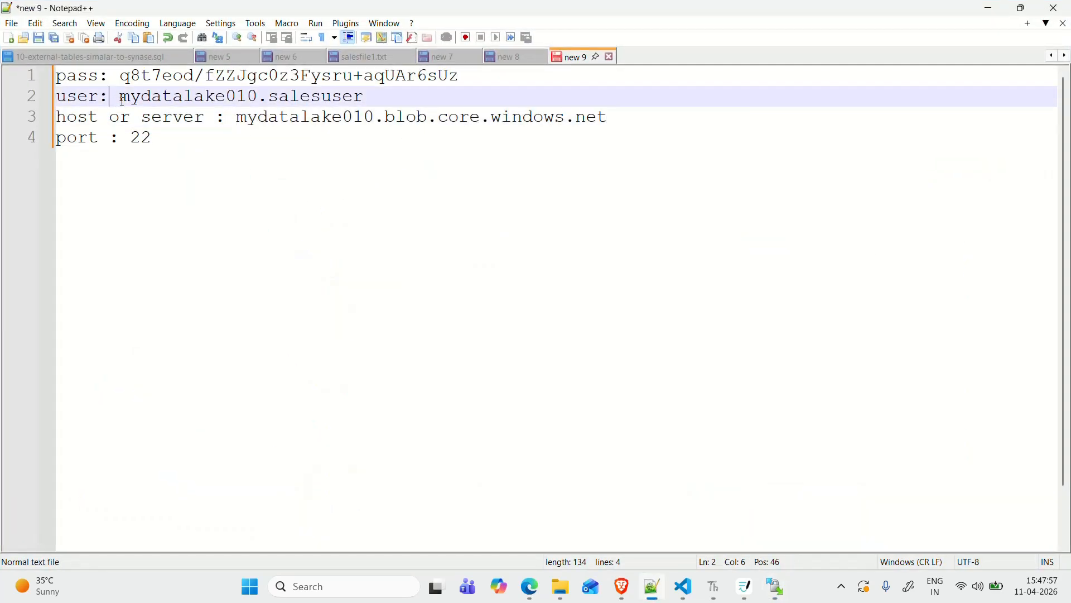
{"action": "left_click", "coordinate": [363, 96], "text": "shift"}
{"action": "key", "text": "ctrl+c"}
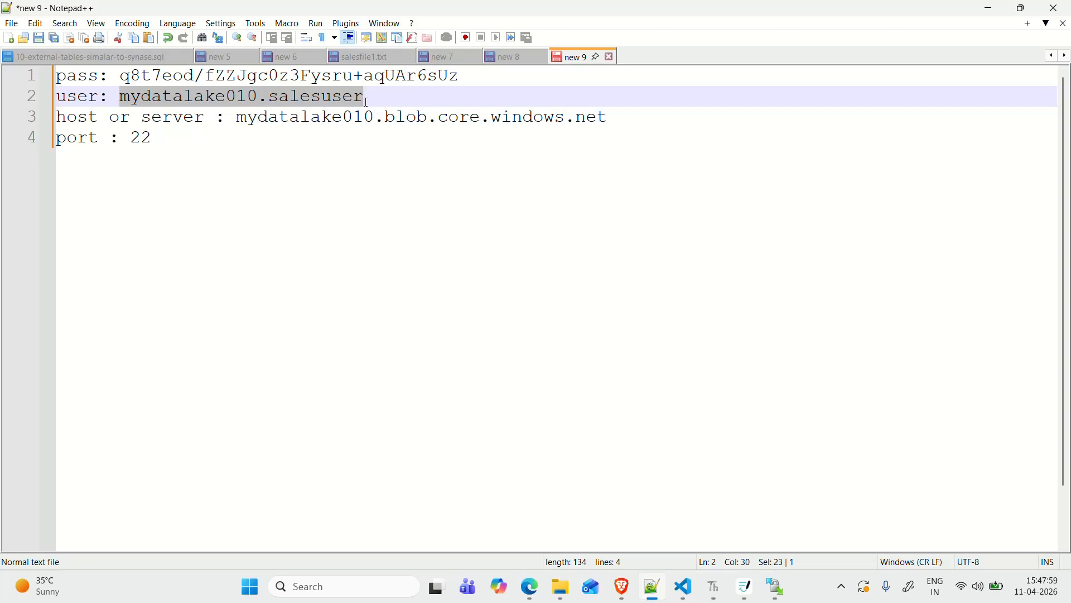
{"action": "key", "text": "alt+Tab"}
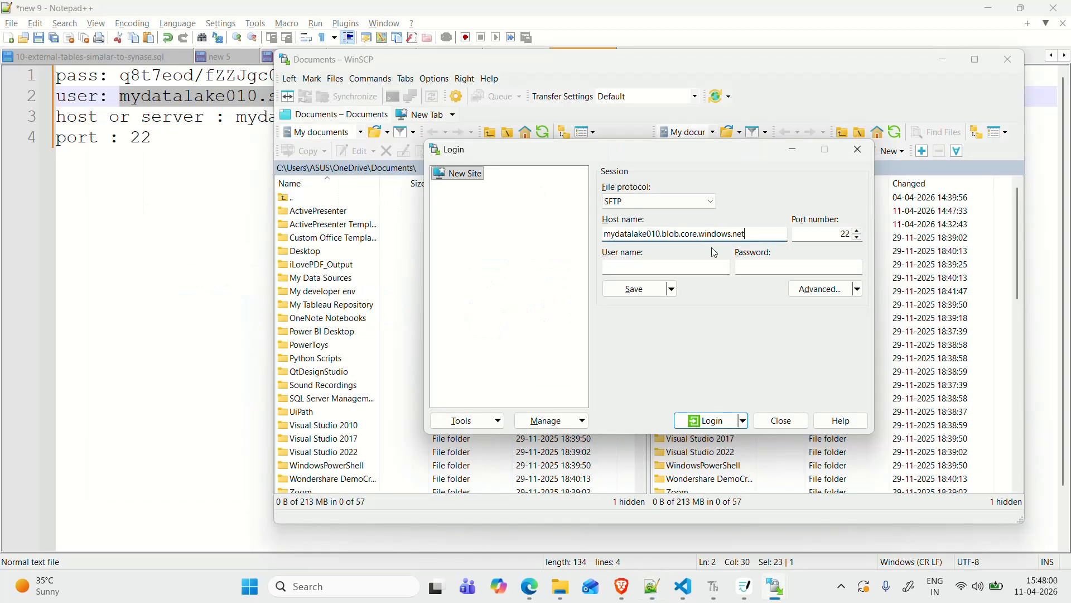
{"action": "left_click", "coordinate": [668, 261]}
{"action": "key", "text": "ctrl+v"}
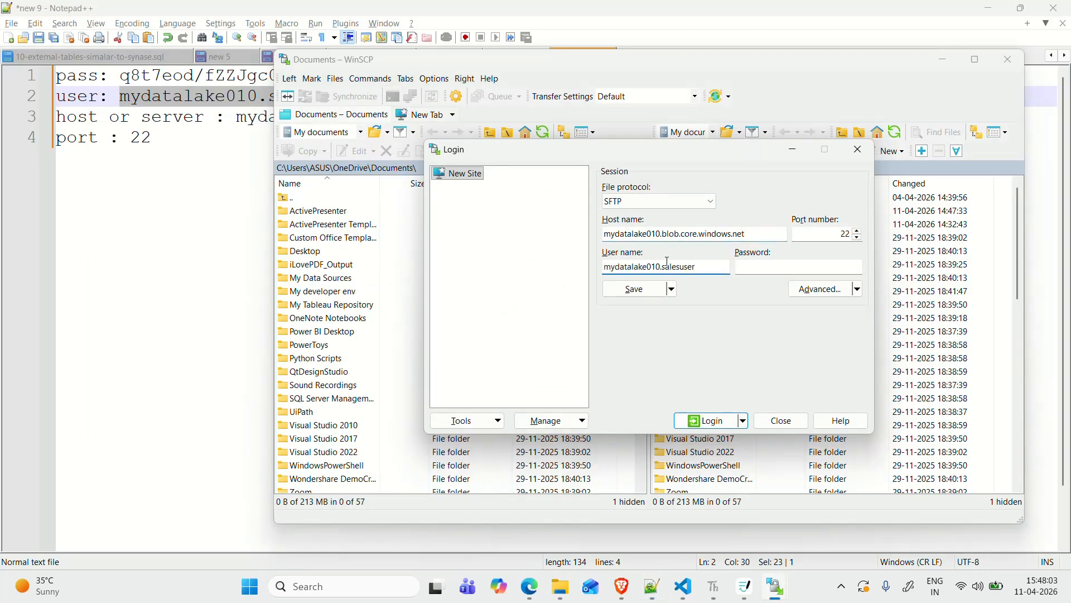
Copy the SFTP password from the Notepad++ notes into the password field of the WinSCP login.
{"action": "key", "text": "alt+Tab"}
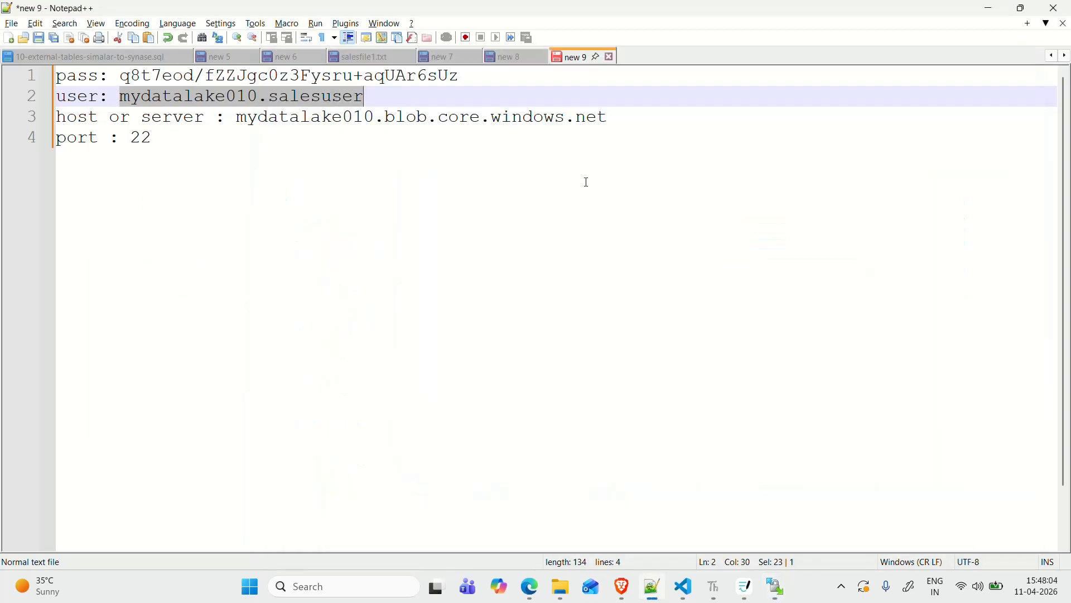
{"action": "left_click", "coordinate": [125, 77]}
{"action": "left_click", "coordinate": [462, 76], "text": "shift"}
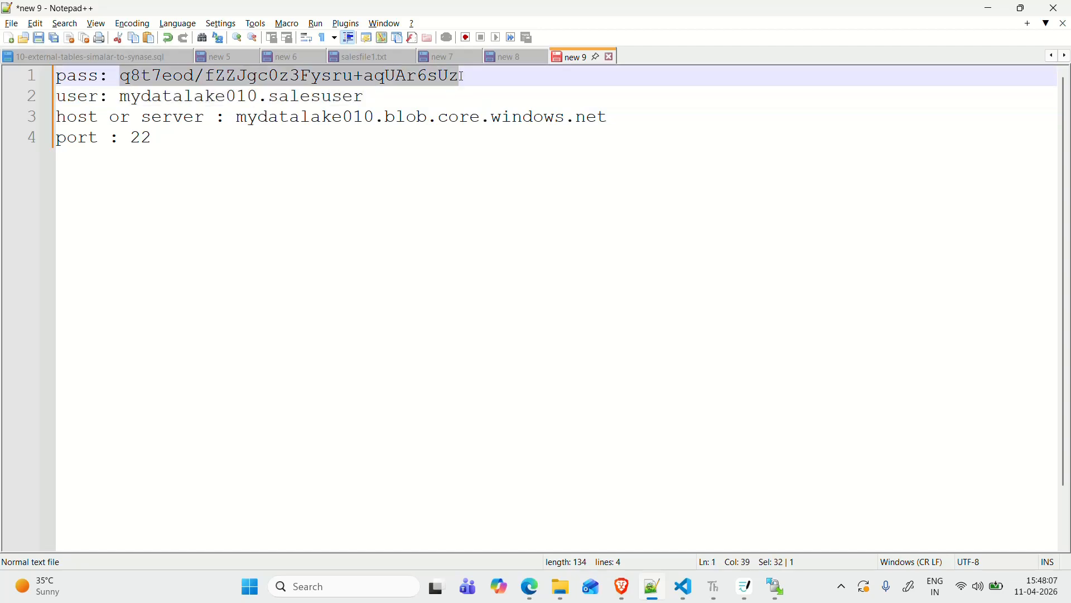
{"action": "key", "text": "alt+Tab"}
{"action": "left_click", "coordinate": [797, 267]}
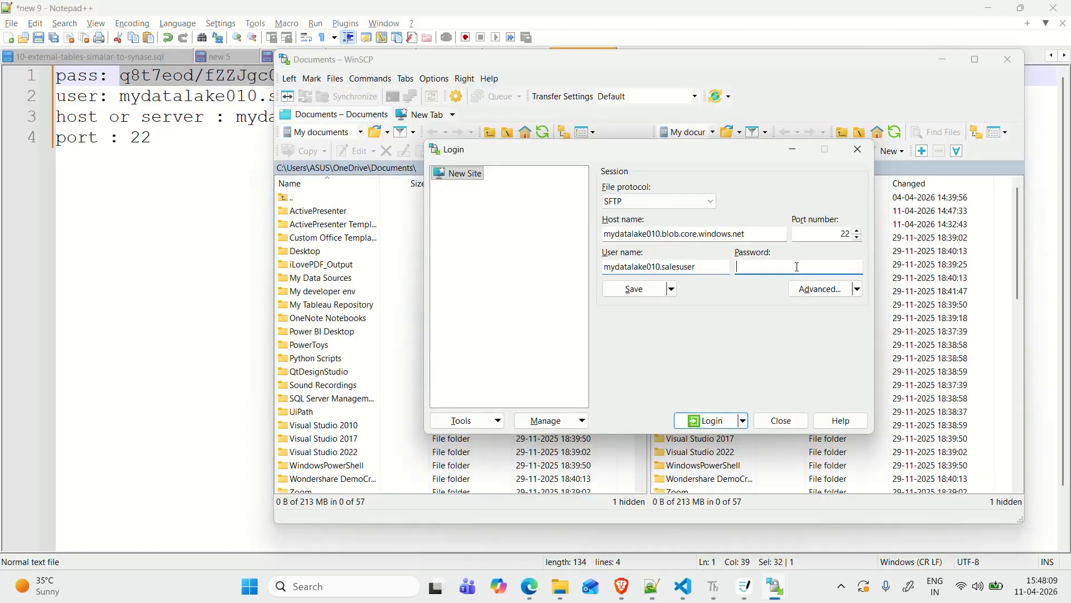
{"action": "key", "text": "ctrl+v"}
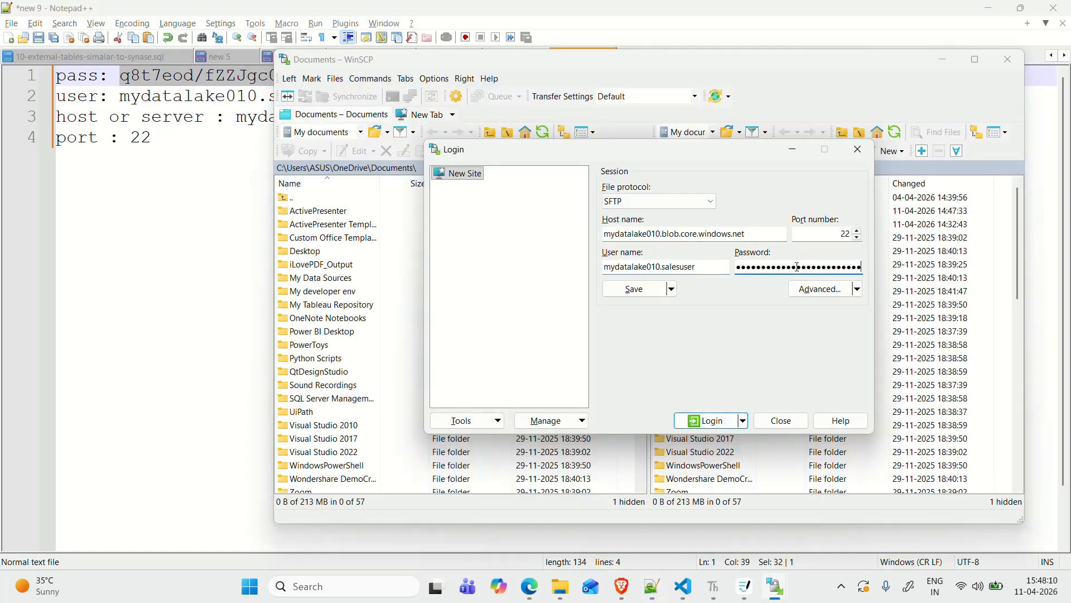
Log in to the SFTP server on port 22 and accept its host key into the cache.
{"action": "left_click", "coordinate": [845, 235]}
{"action": "left_click", "coordinate": [711, 420]}
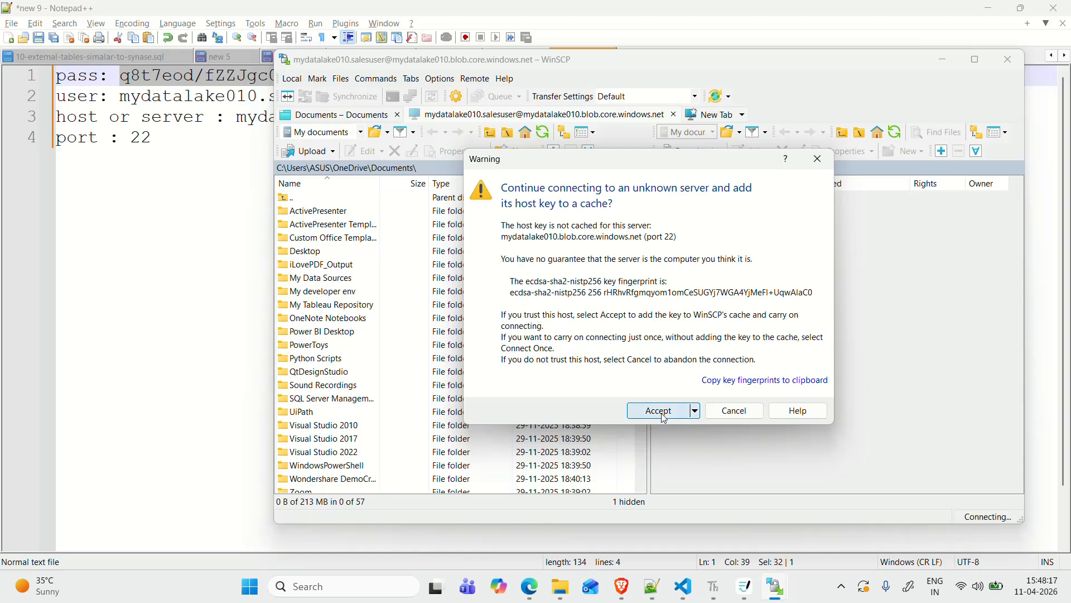
{"action": "left_click", "coordinate": [661, 413]}
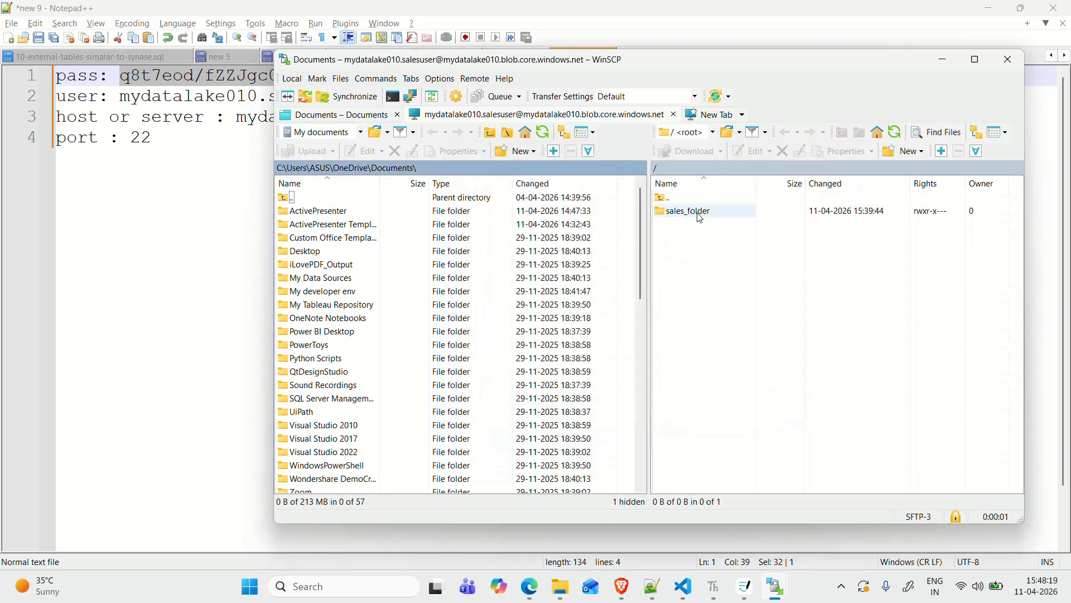
Open the remote sales_folder, look through sales.csv in the editor and put the editor window away.
{"action": "double_click", "coordinate": [687, 212]}
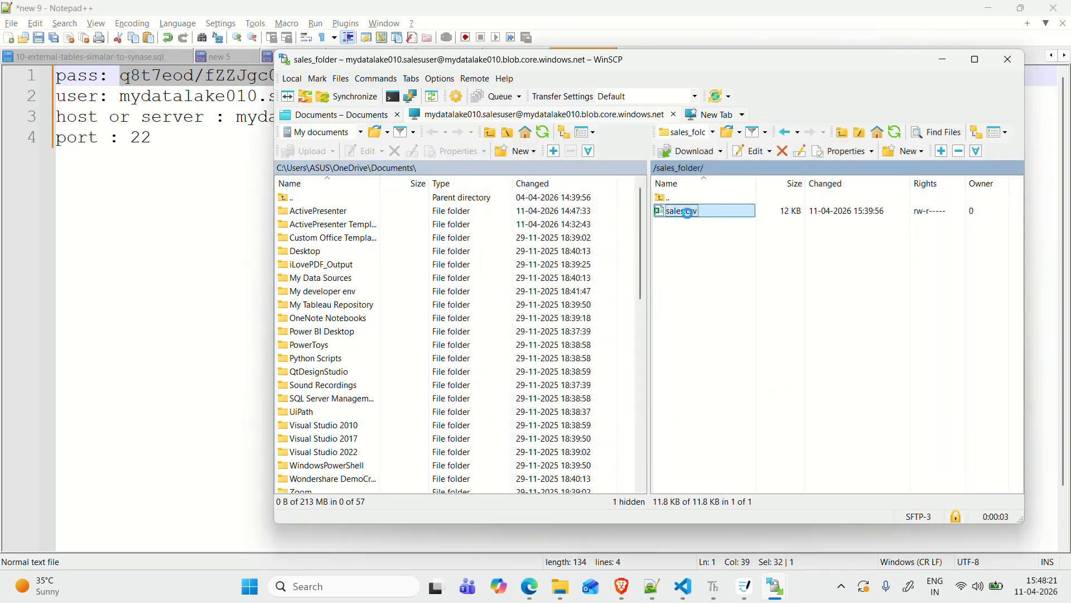
{"action": "double_click", "coordinate": [690, 218]}
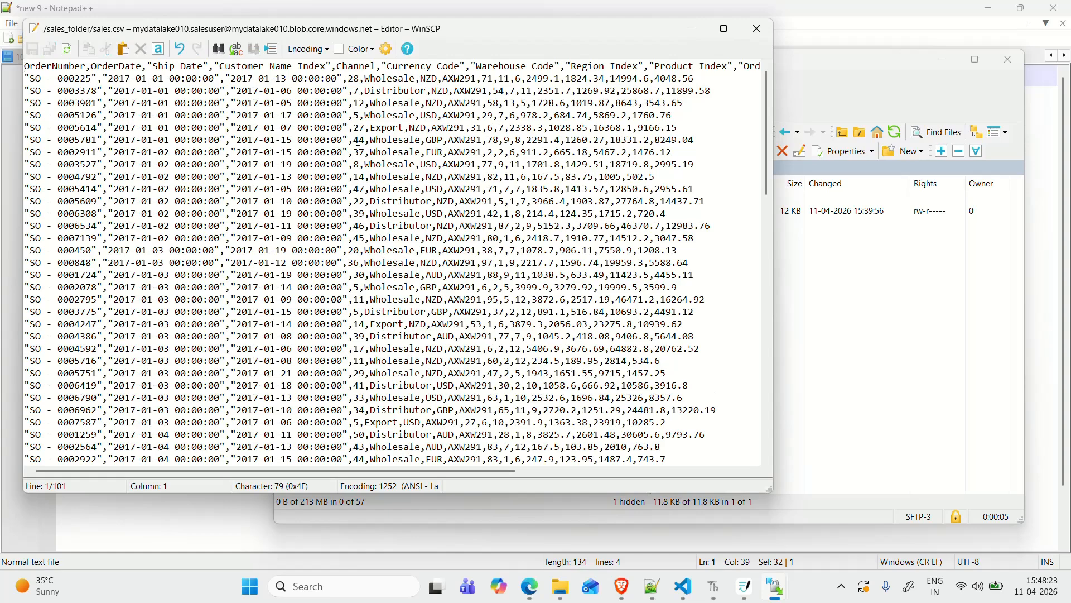
{"action": "scroll", "coordinate": [366, 311], "scroll_direction": "down", "scroll_amount": 5}
{"action": "scroll", "coordinate": [366, 310], "scroll_direction": "up", "scroll_amount": 4}
{"action": "left_click", "coordinate": [701, 32]}
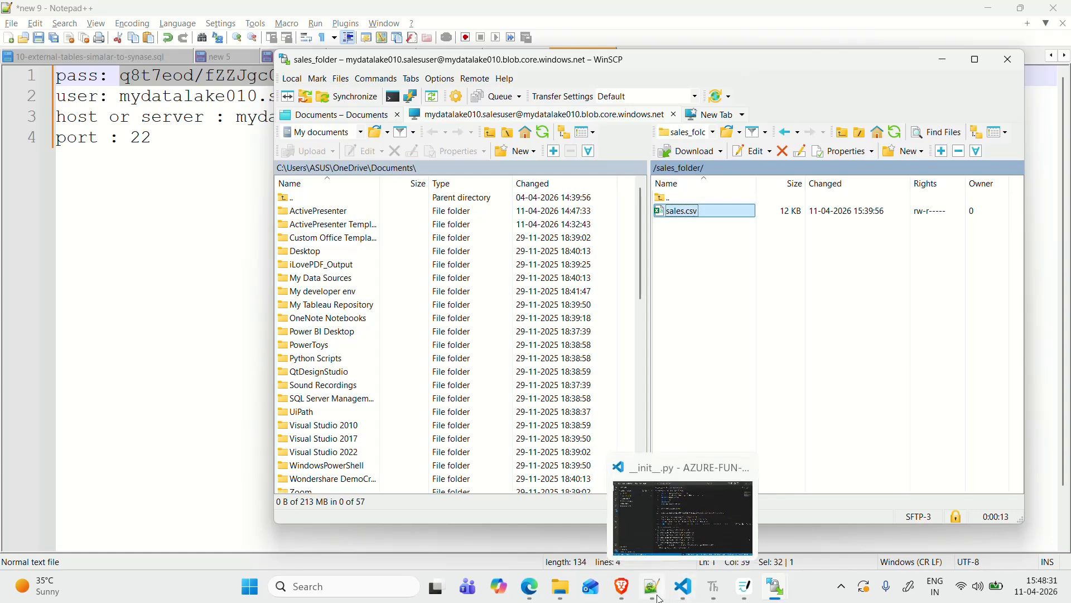
Switch to the Azure portal and open sales_folder inside sales-container of the mydatalake010 storage account.
{"action": "left_click", "coordinate": [534, 598]}
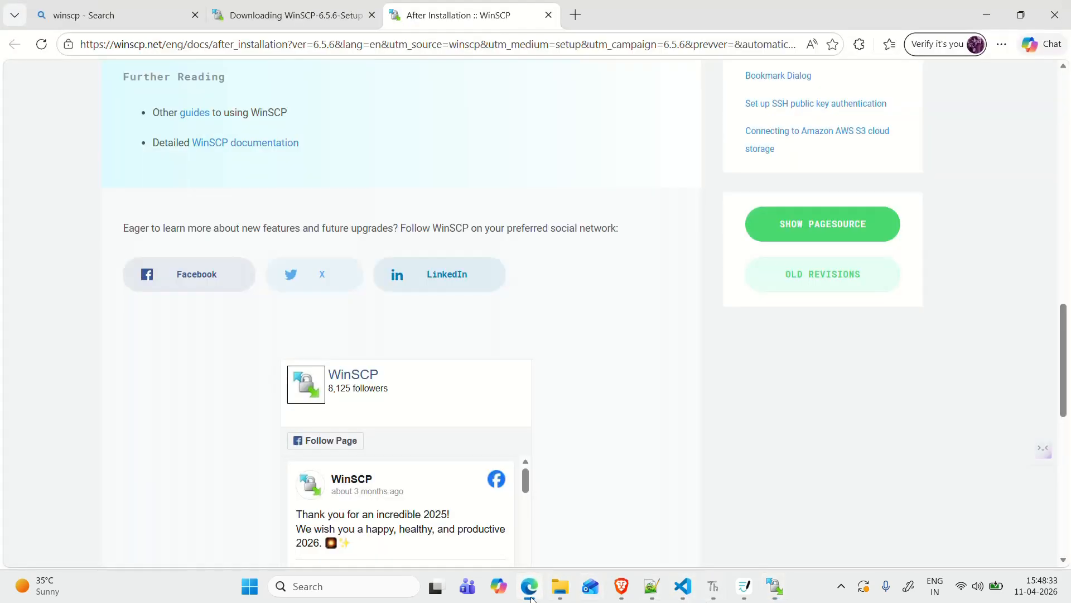
{"action": "left_click", "coordinate": [986, 15]}
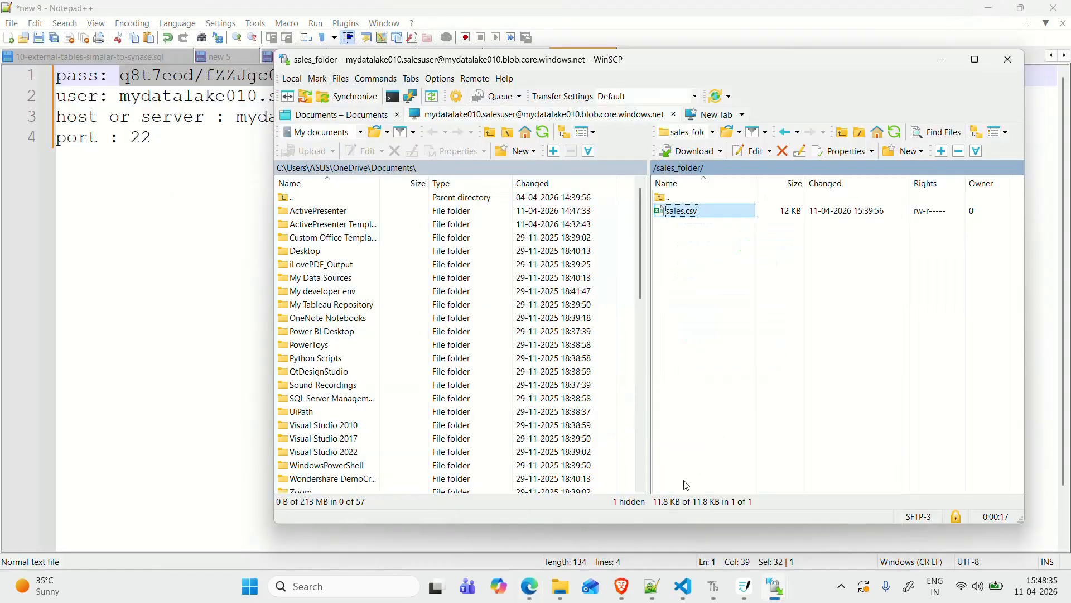
{"action": "mouse_move", "coordinate": [624, 587]}
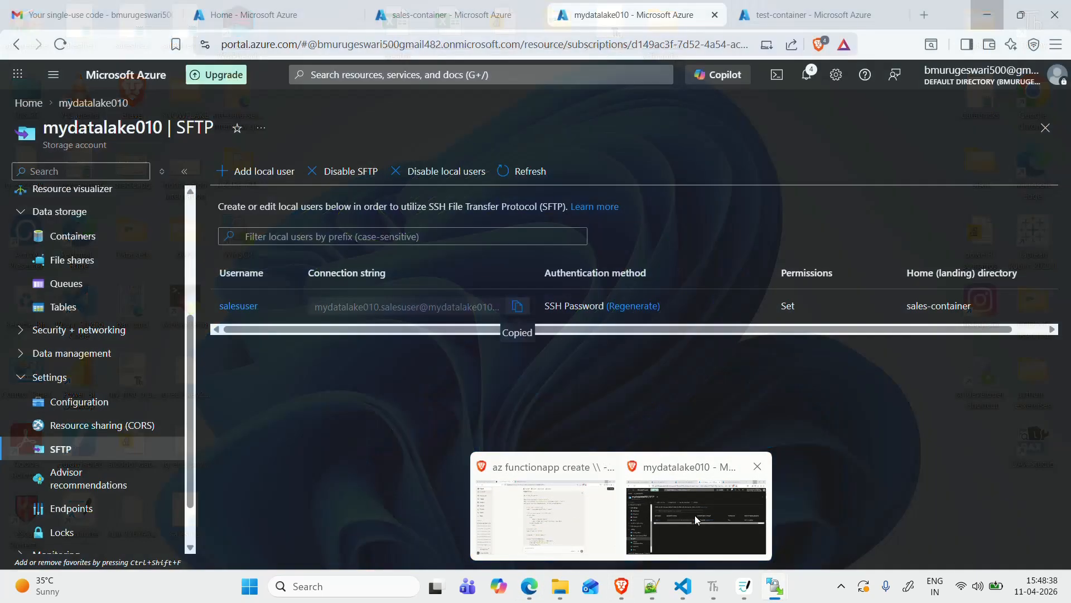
{"action": "left_click", "coordinate": [694, 515]}
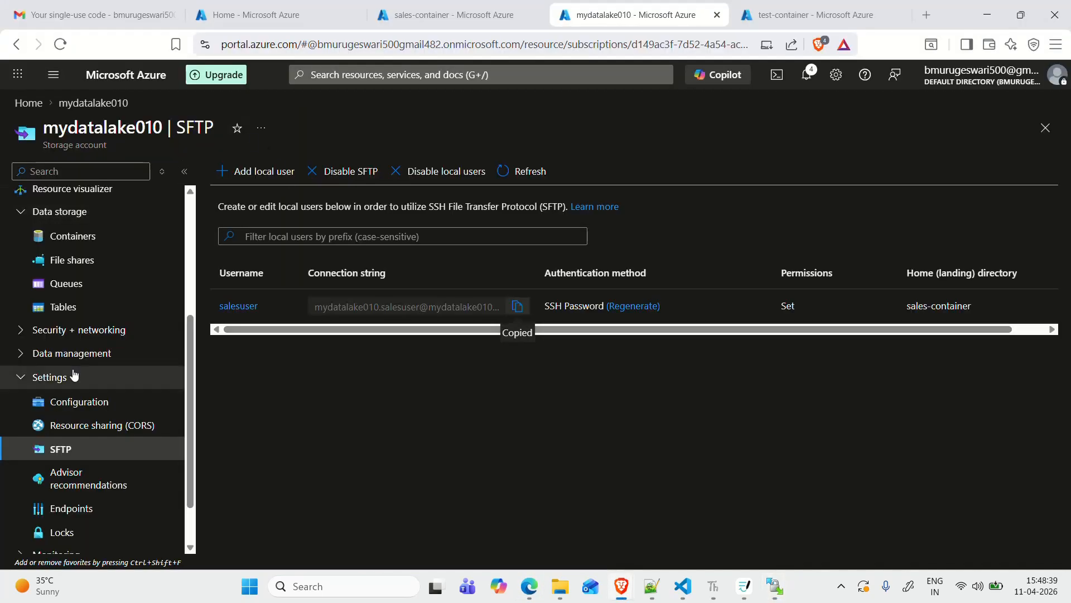
{"action": "scroll", "coordinate": [65, 441], "scroll_direction": "up", "scroll_amount": 4}
{"action": "left_click", "coordinate": [77, 459]}
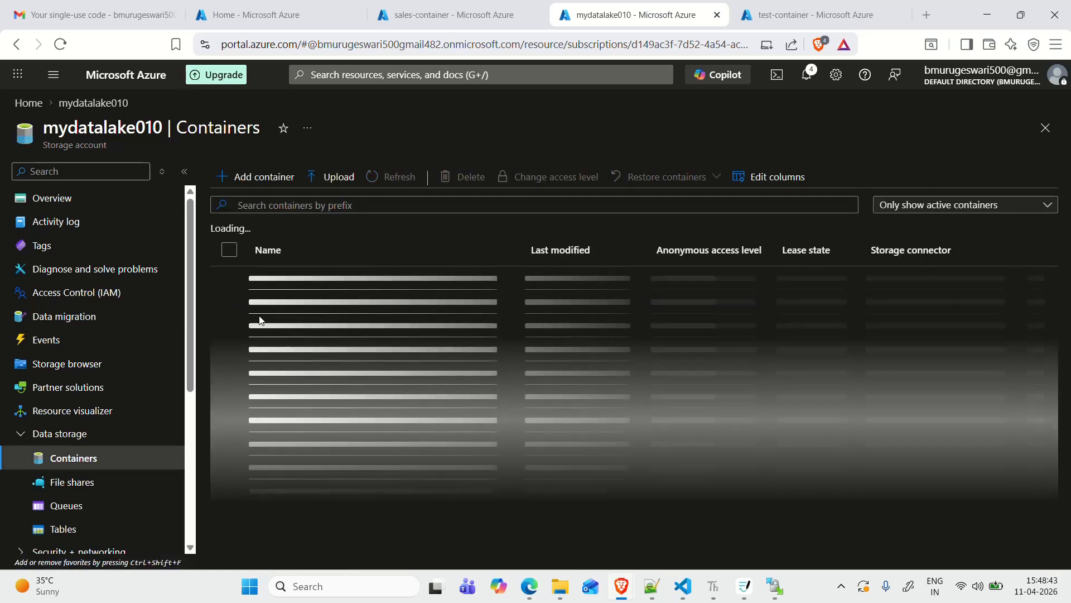
{"action": "left_click", "coordinate": [300, 304]}
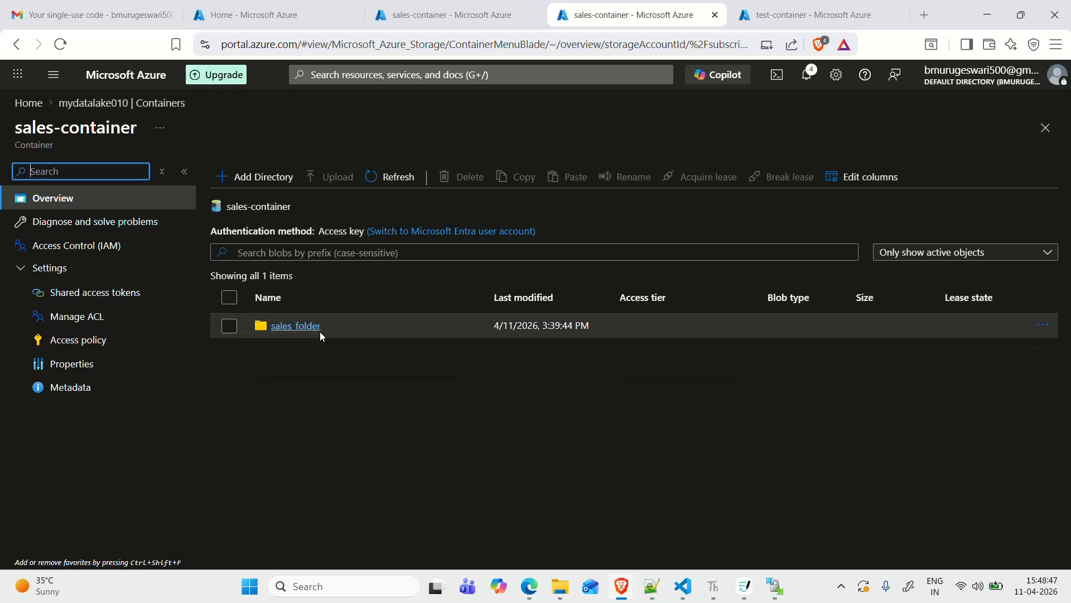
{"action": "left_click", "coordinate": [319, 329]}
Upload the ipl-2024 file from the Data sets folder into sales_folder.
{"action": "left_click", "coordinate": [330, 176]}
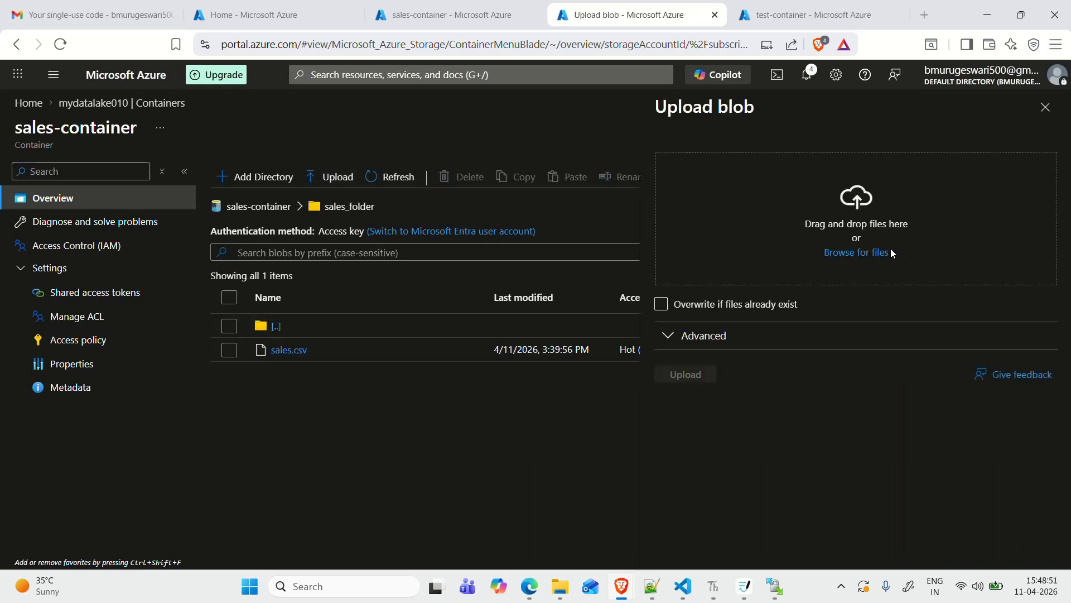
{"action": "left_click", "coordinate": [857, 253]}
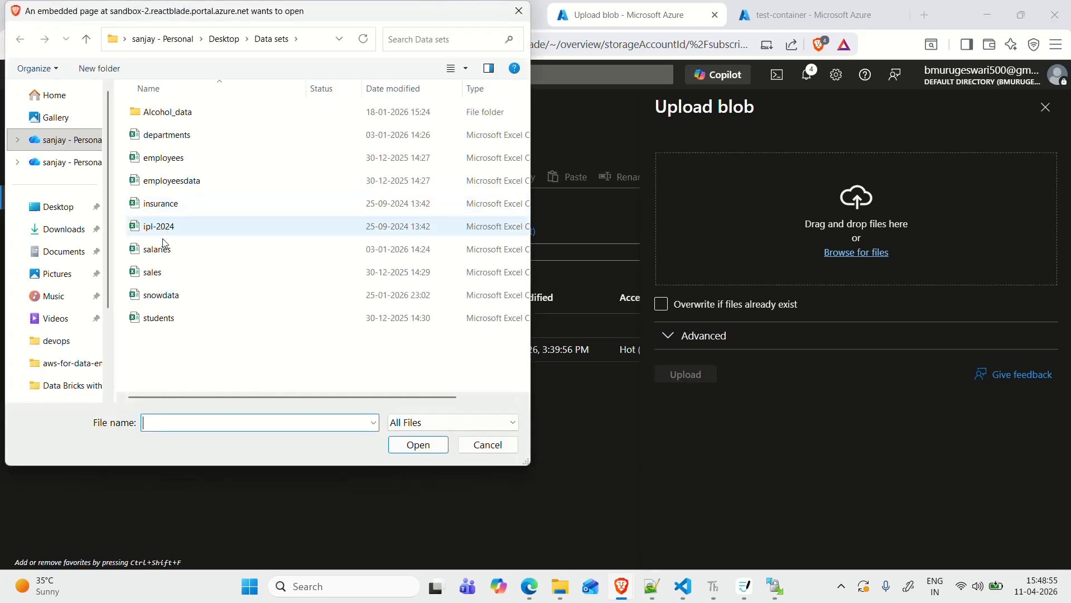
{"action": "left_click", "coordinate": [162, 226]}
{"action": "left_click", "coordinate": [420, 444]}
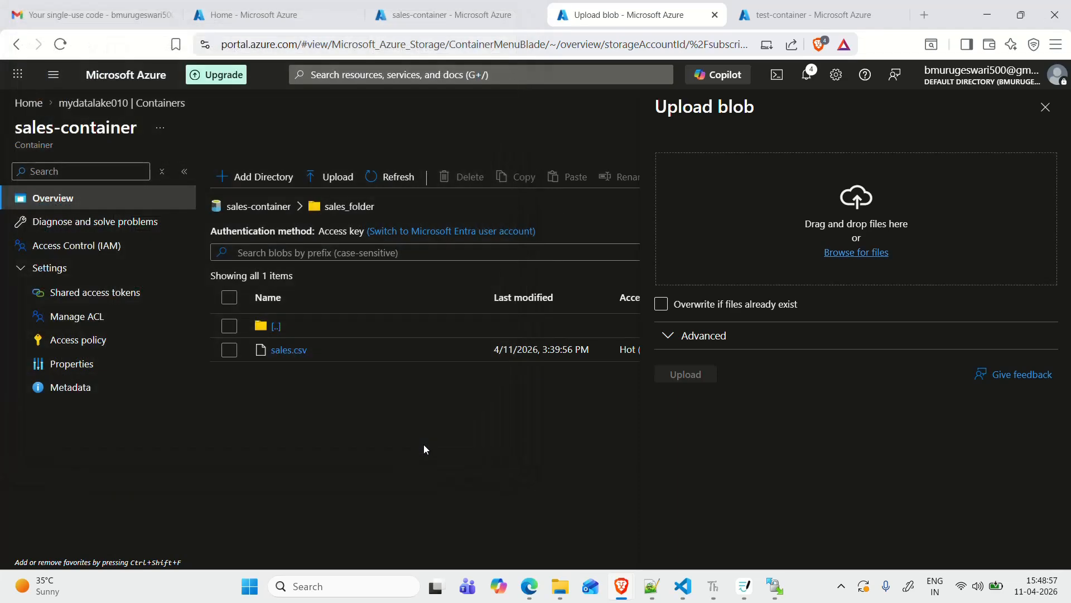
{"action": "left_click", "coordinate": [705, 379]}
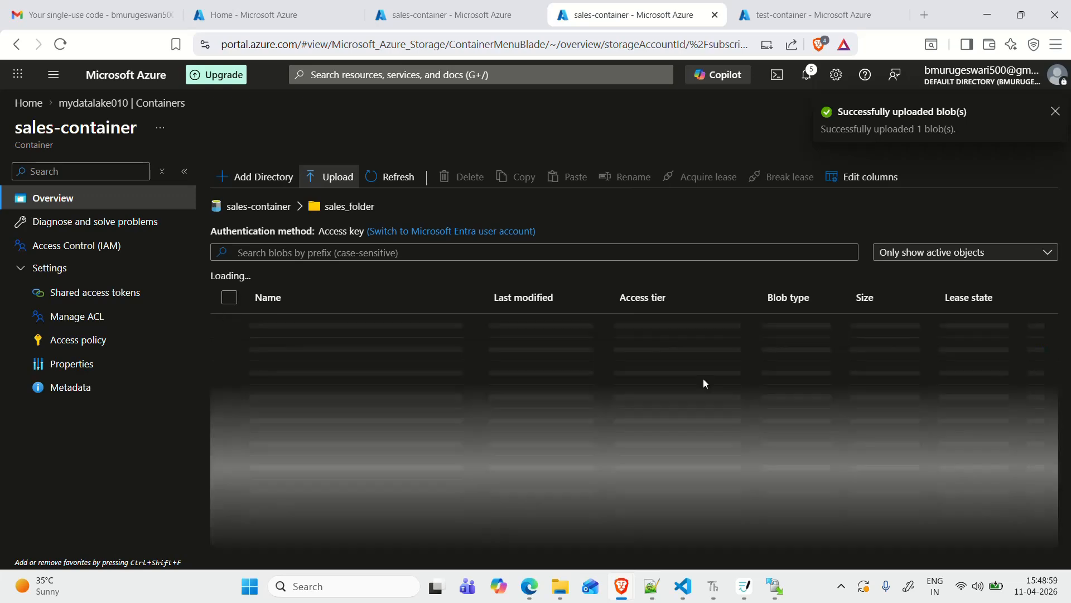
Return to WinSCP and refresh the listing of the remote sales_folder.
{"action": "left_click", "coordinate": [988, 14]}
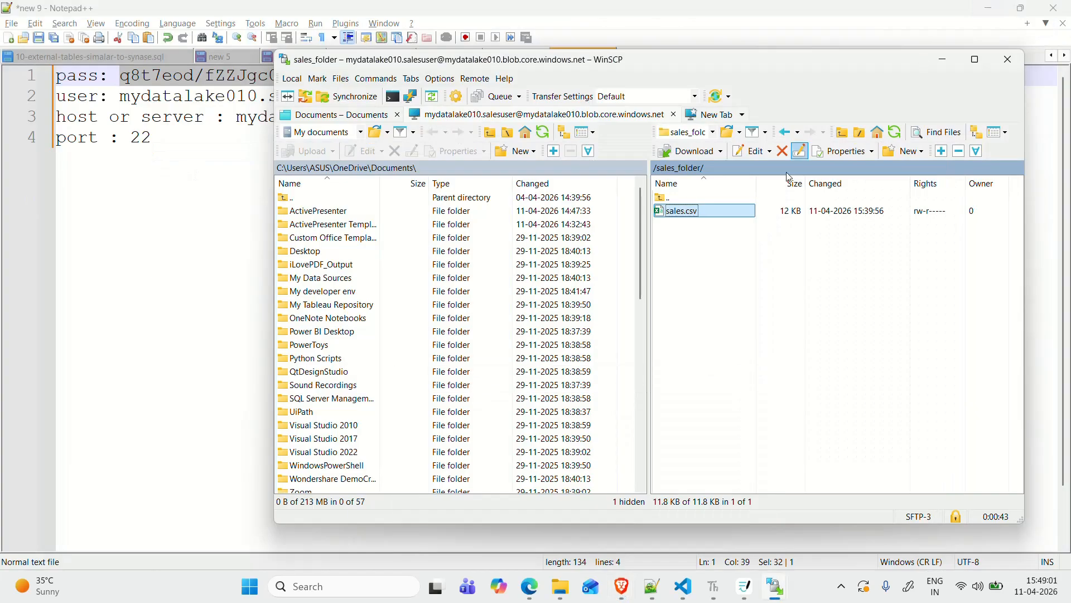
{"action": "left_click", "coordinate": [896, 132]}
{"action": "left_click", "coordinate": [698, 263]}
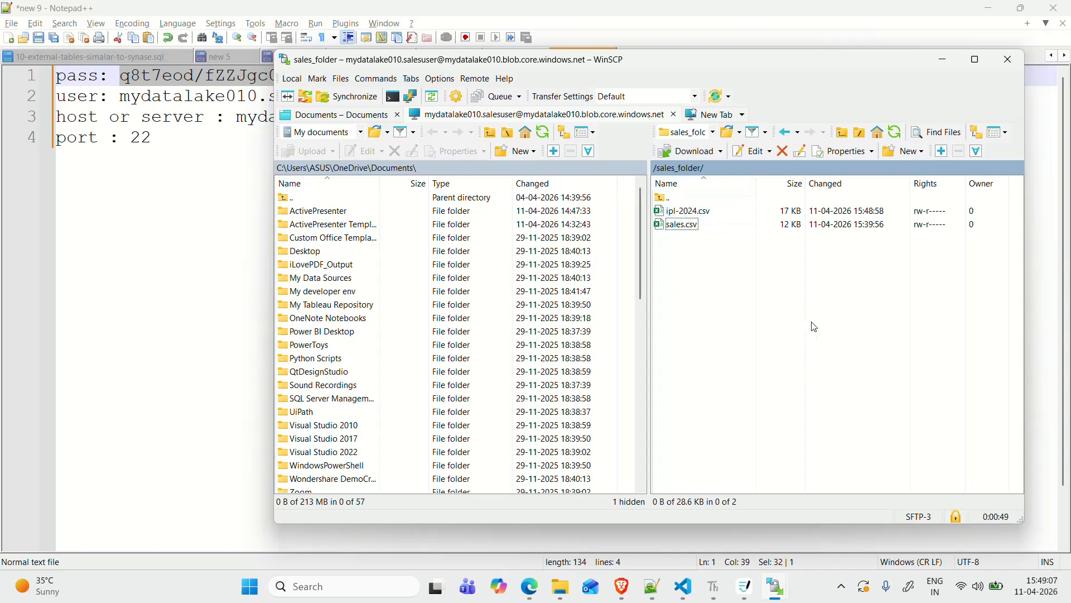
Minimize the WinSCP window and bring up the noted connection details in Notepad++.
{"action": "left_click_drag", "start_coordinate": [876, 77], "coordinate": [989, 4]}
{"action": "left_click", "coordinate": [991, 7]}
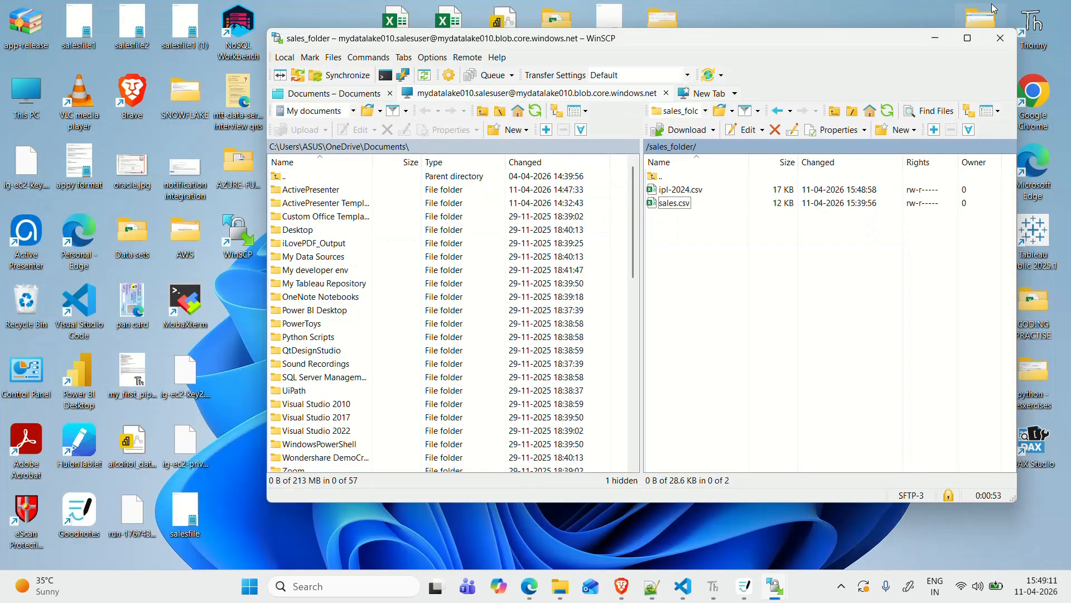
{"action": "left_click", "coordinate": [938, 38]}
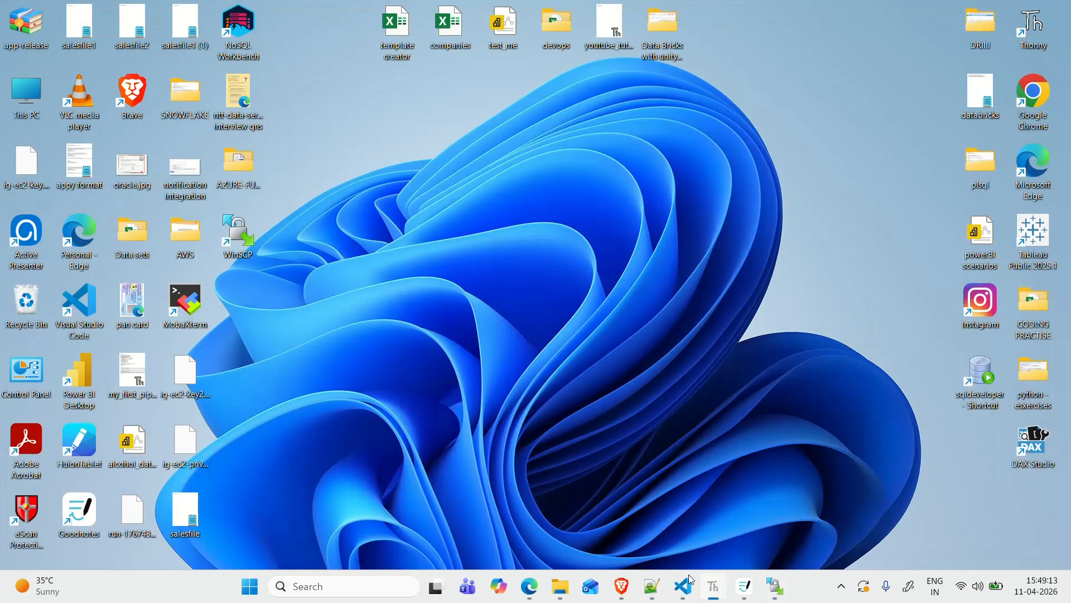
{"action": "left_click", "coordinate": [653, 586]}
{"action": "left_click", "coordinate": [192, 154]}
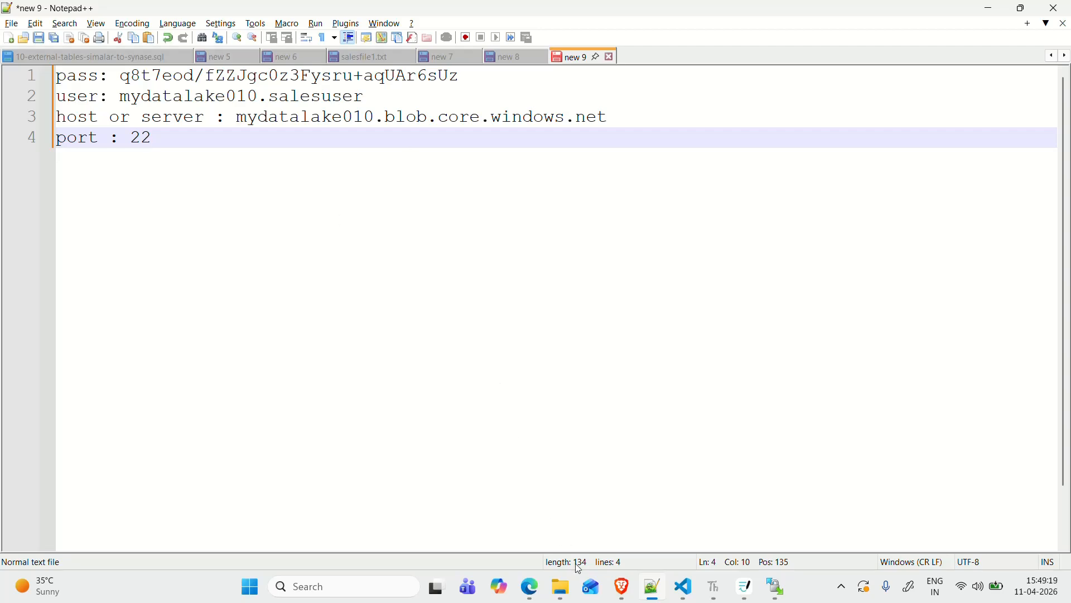
Switch to the Azure portal and open the SFTP settings of the mydatalake010 storage account.
{"action": "mouse_move", "coordinate": [622, 586]}
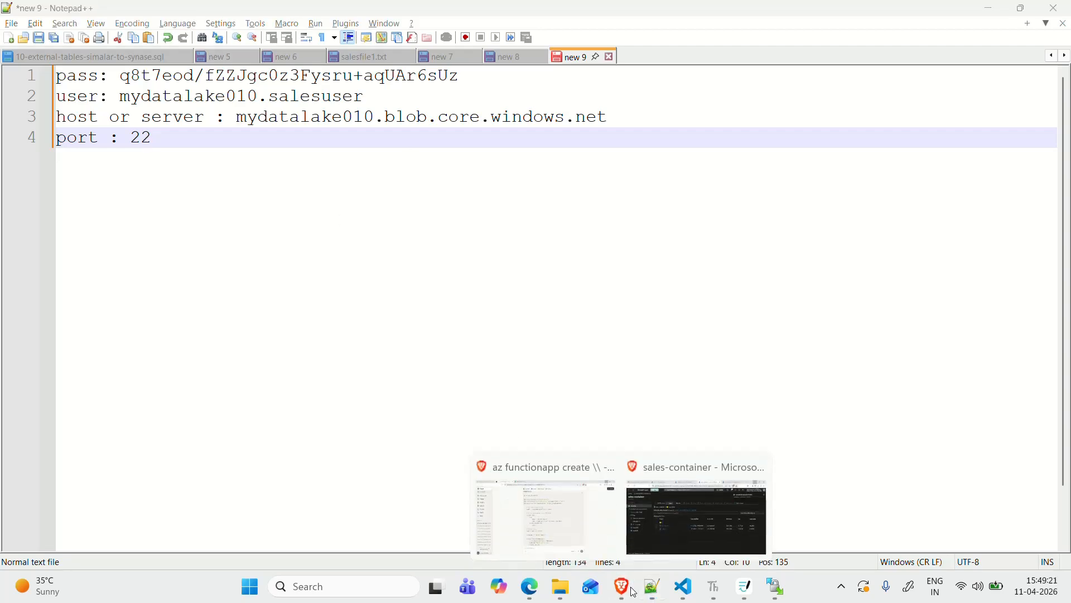
{"action": "left_click", "coordinate": [664, 531]}
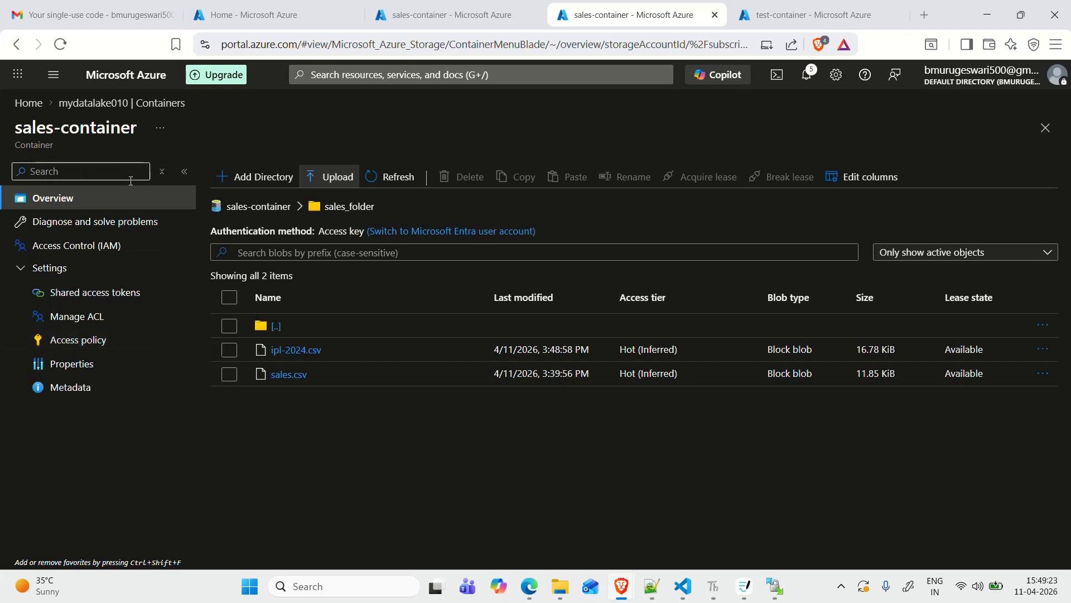
{"action": "left_click", "coordinate": [155, 109]}
{"action": "scroll", "coordinate": [77, 458], "scroll_direction": "down", "scroll_amount": 4}
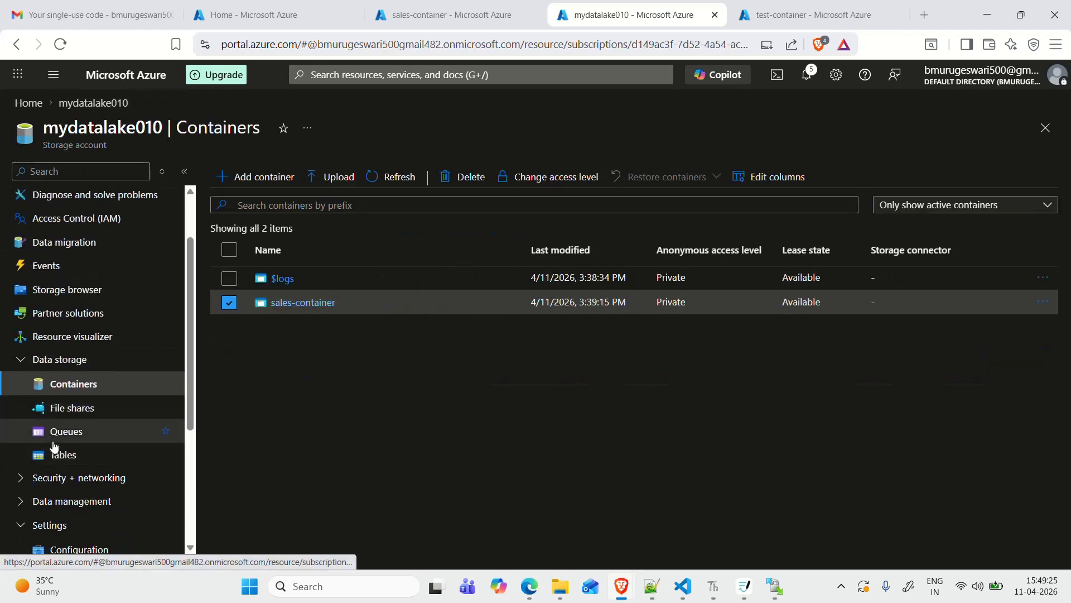
{"action": "left_click", "coordinate": [77, 457]}
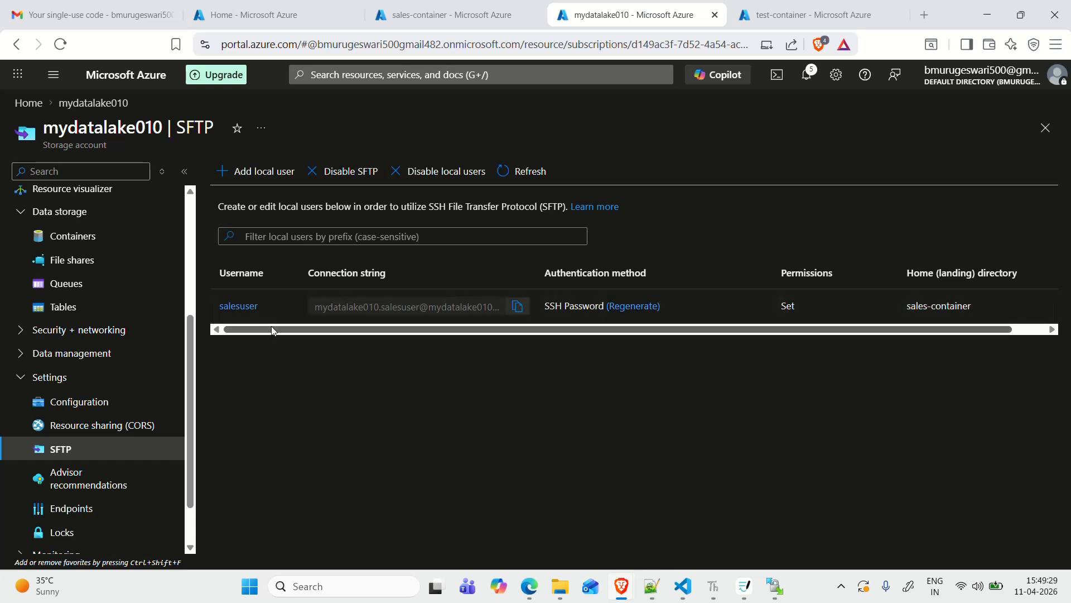
Review the authentication methods and sales-container permissions of local user salesuser, closing the editor without saving.
{"action": "left_click", "coordinate": [239, 308]}
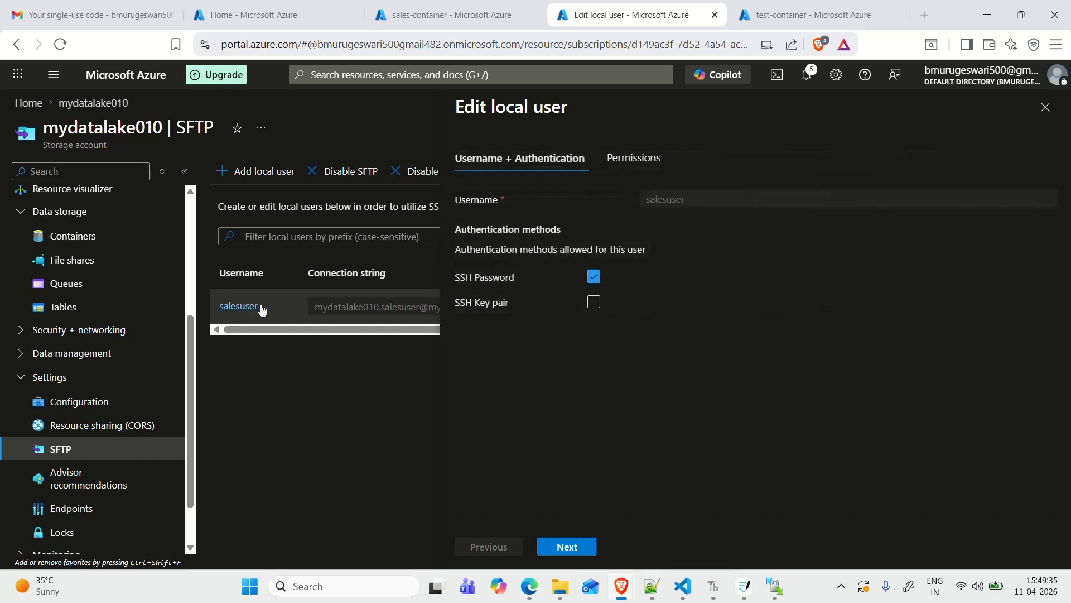
{"action": "left_click", "coordinate": [1045, 108]}
{"action": "key", "text": "ctrl+minus"}
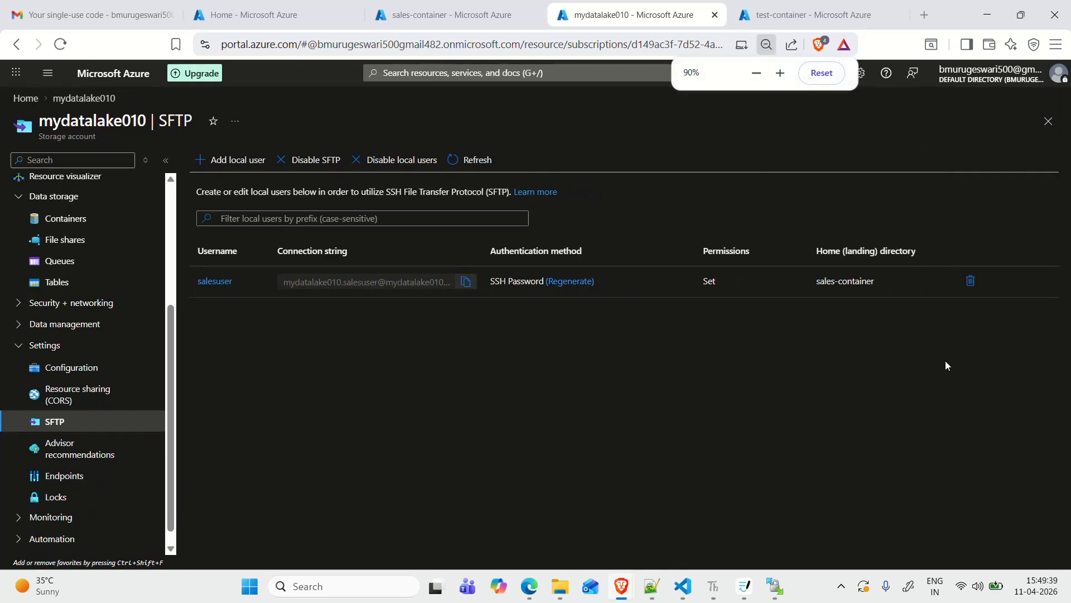
{"action": "left_click", "coordinate": [215, 281]}
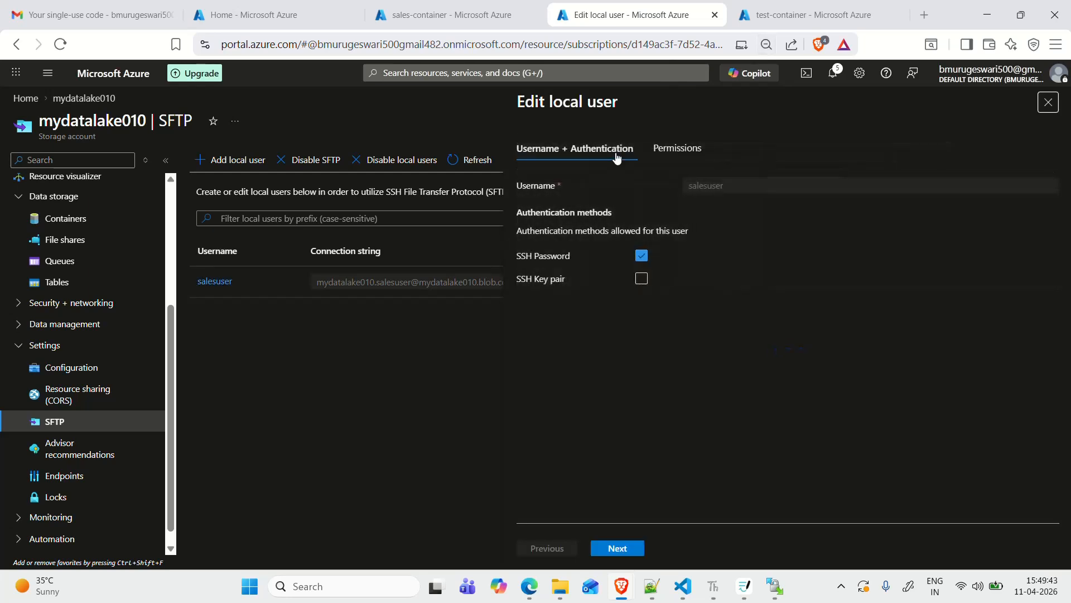
{"action": "left_click", "coordinate": [681, 150]}
{"action": "left_click", "coordinate": [976, 293]}
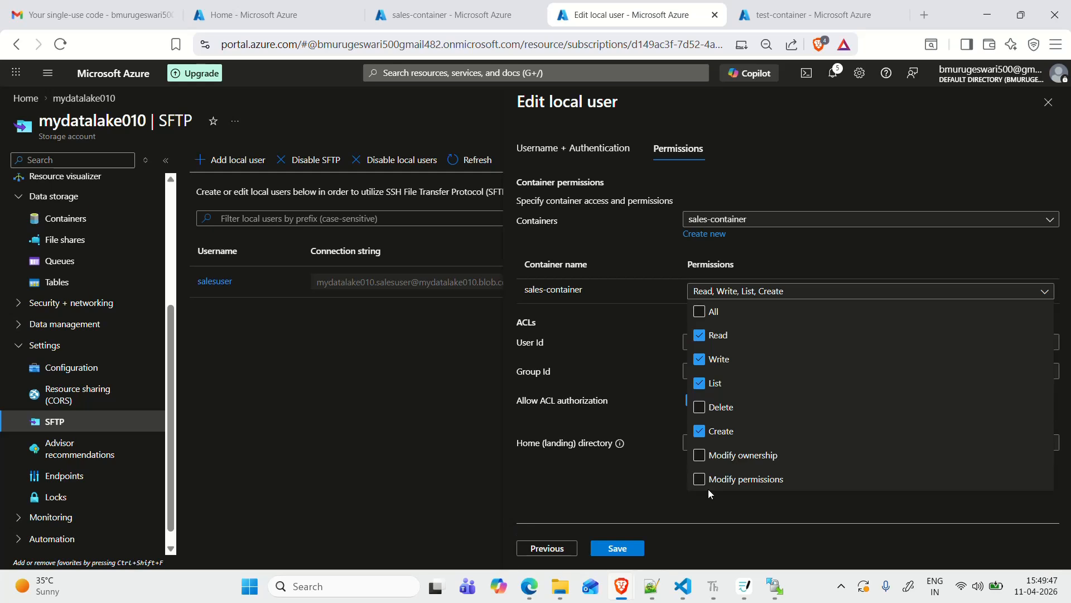
{"action": "left_click", "coordinate": [1036, 135]}
{"action": "left_click", "coordinate": [1048, 103]}
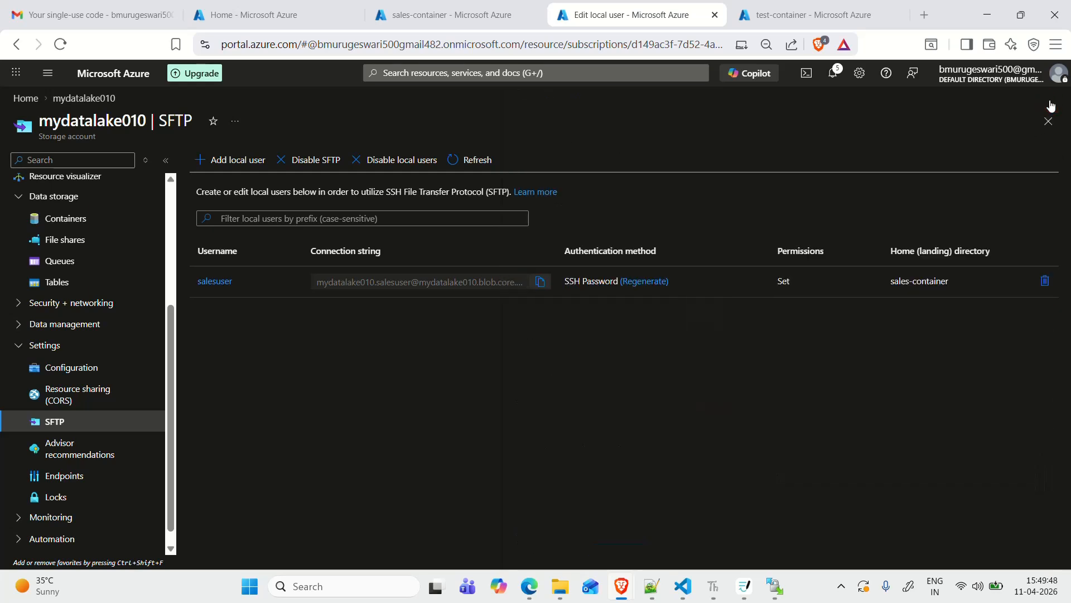
Delete the local user salesuser from the storage account and confirm the deletion.
{"action": "left_click", "coordinate": [1045, 281]}
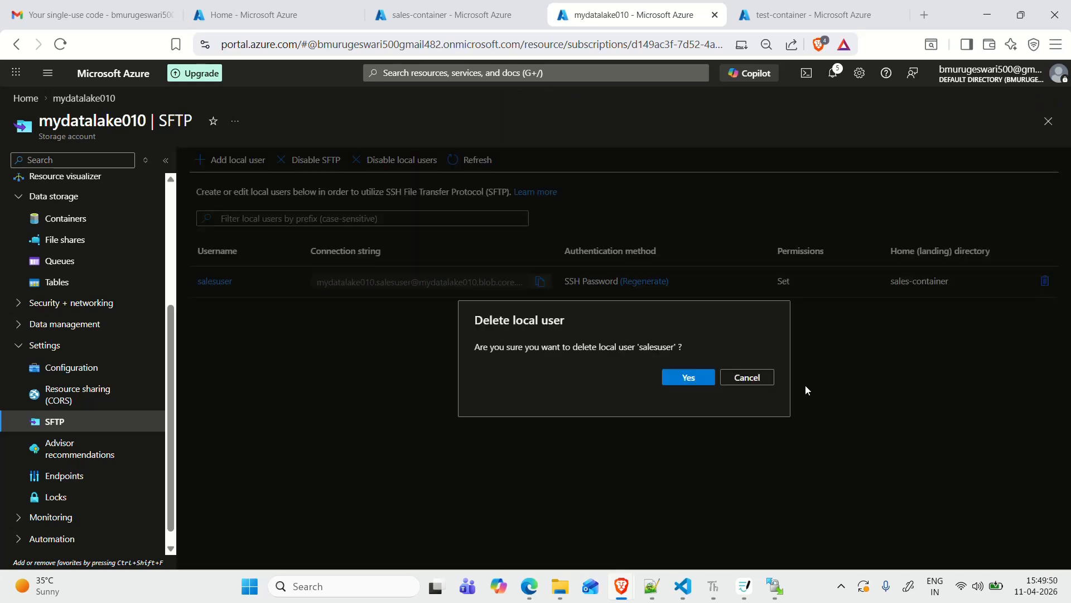
{"action": "left_click", "coordinate": [688, 377]}
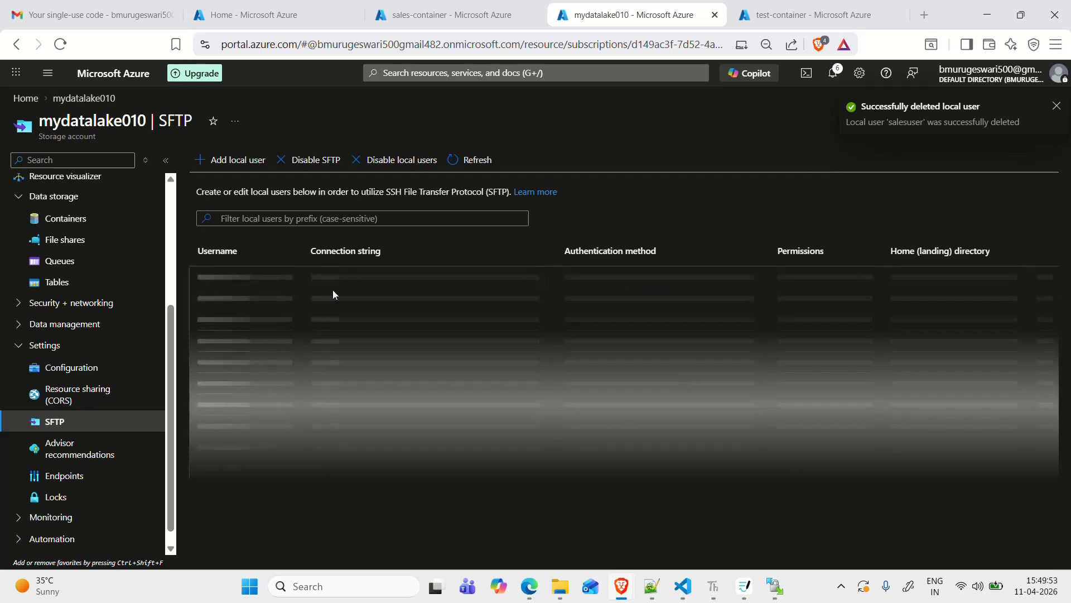
Switch to WinSCP, refresh the remote sales_folder to test access, read the full error details and dismiss them.
{"action": "mouse_move", "coordinate": [778, 584]}
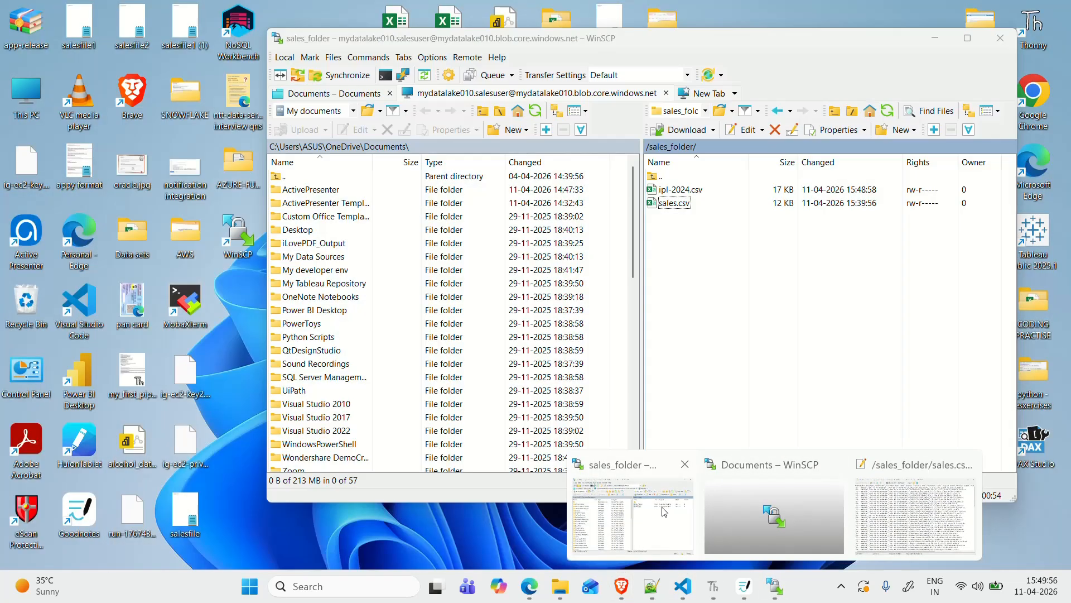
{"action": "left_click", "coordinate": [663, 512]}
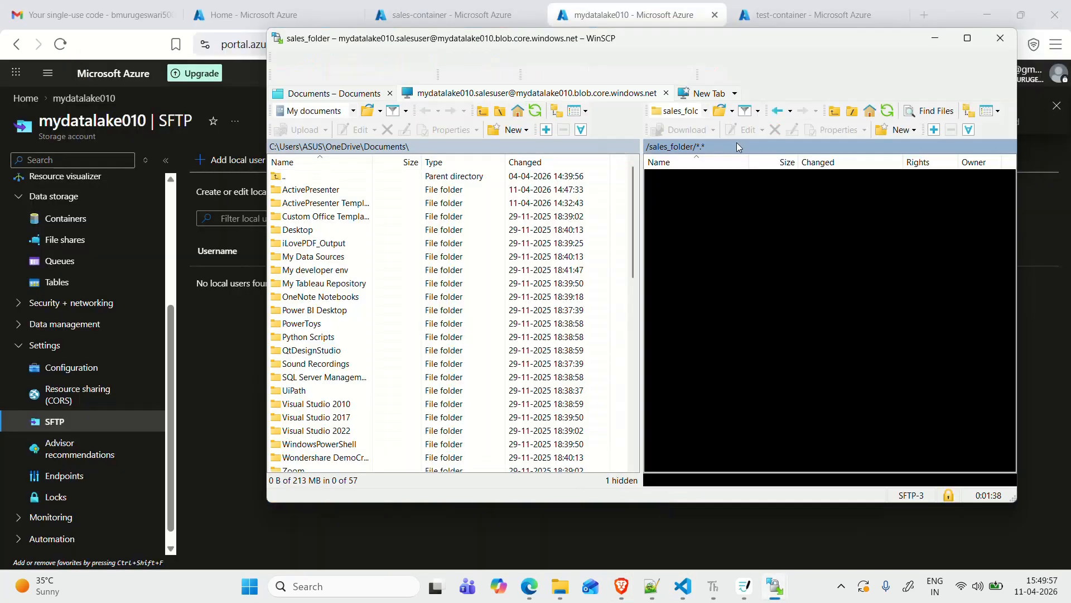
{"action": "left_click", "coordinate": [882, 110]}
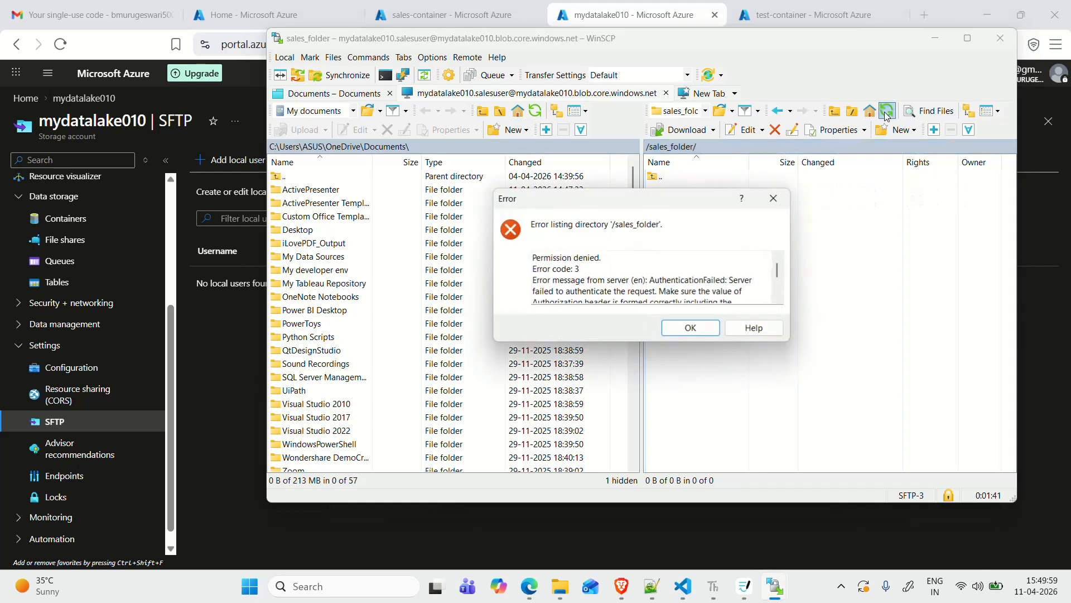
{"action": "left_click_drag", "start_coordinate": [552, 269], "coordinate": [657, 277]}
{"action": "scroll", "coordinate": [661, 277], "scroll_direction": "down", "scroll_amount": 2}
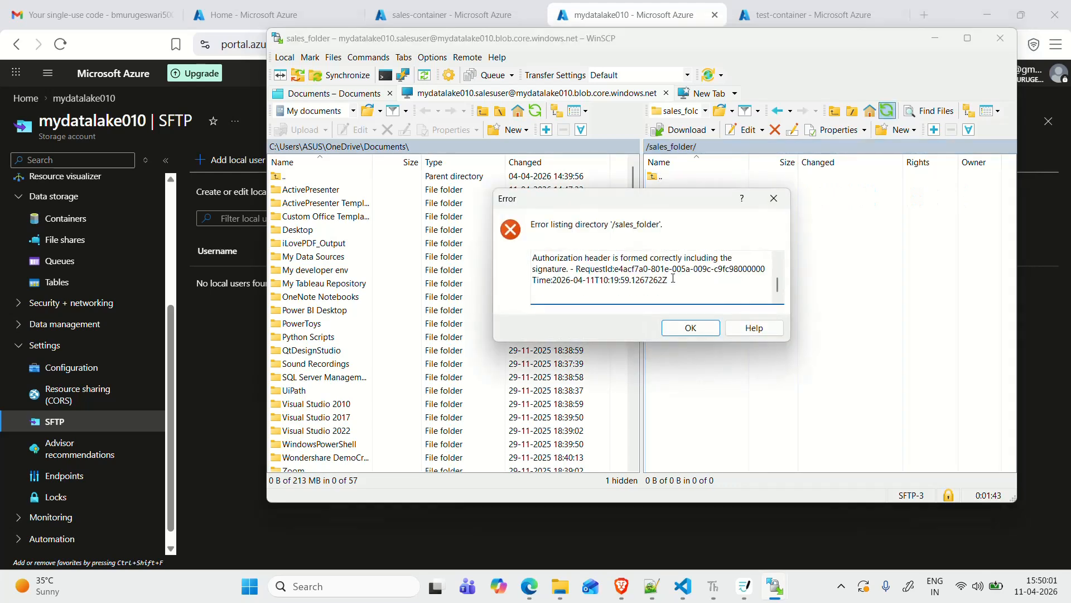
{"action": "key", "text": "ctrl+a"}
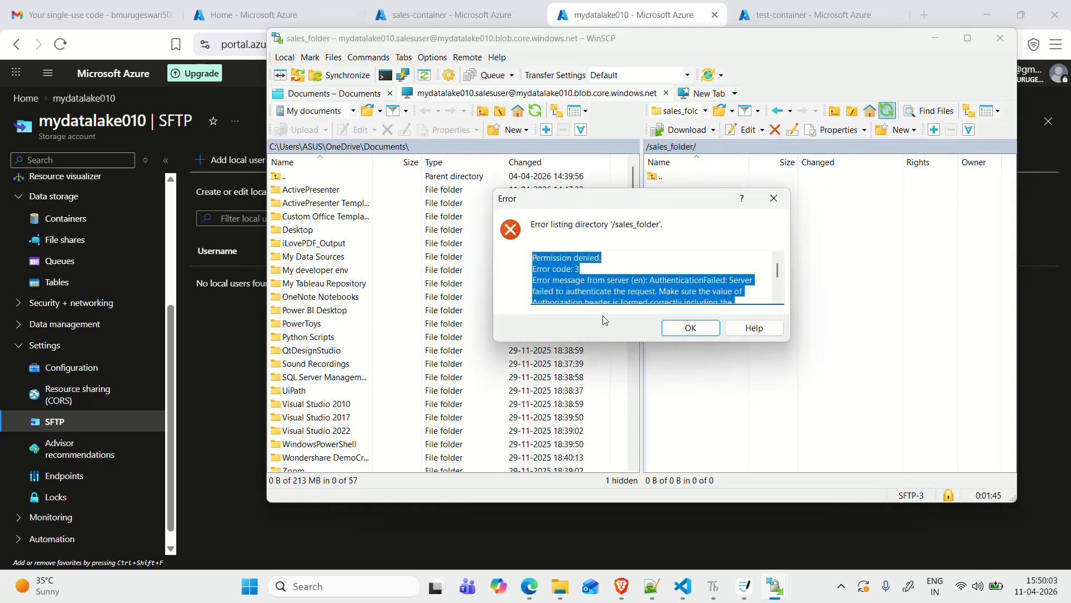
{"action": "left_click", "coordinate": [703, 329]}
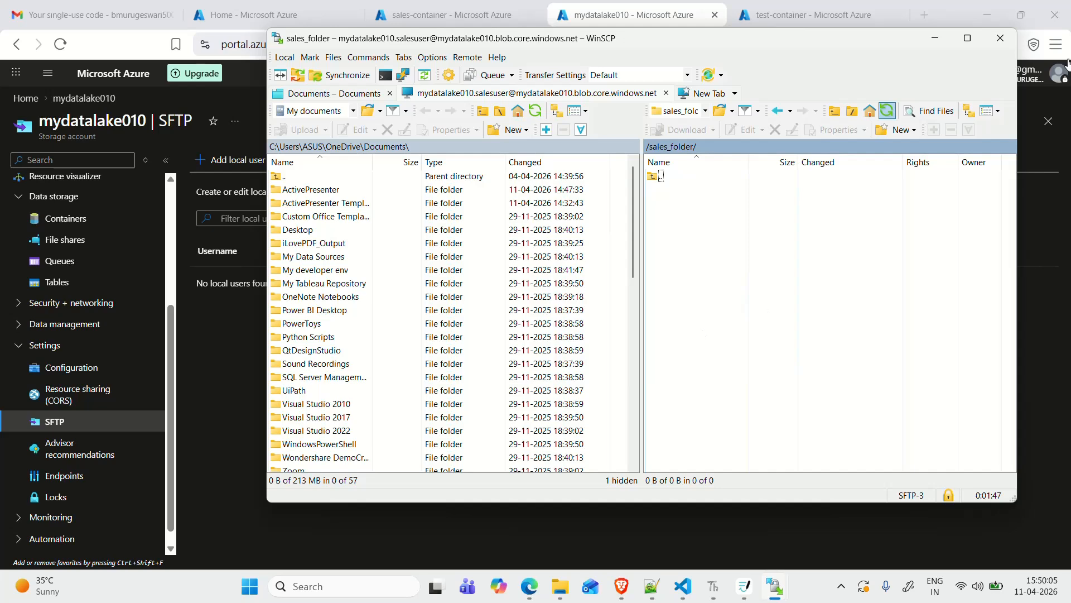
Close WinSCP, terminating the SFTP session without saving a workspace.
{"action": "left_click", "coordinate": [997, 46]}
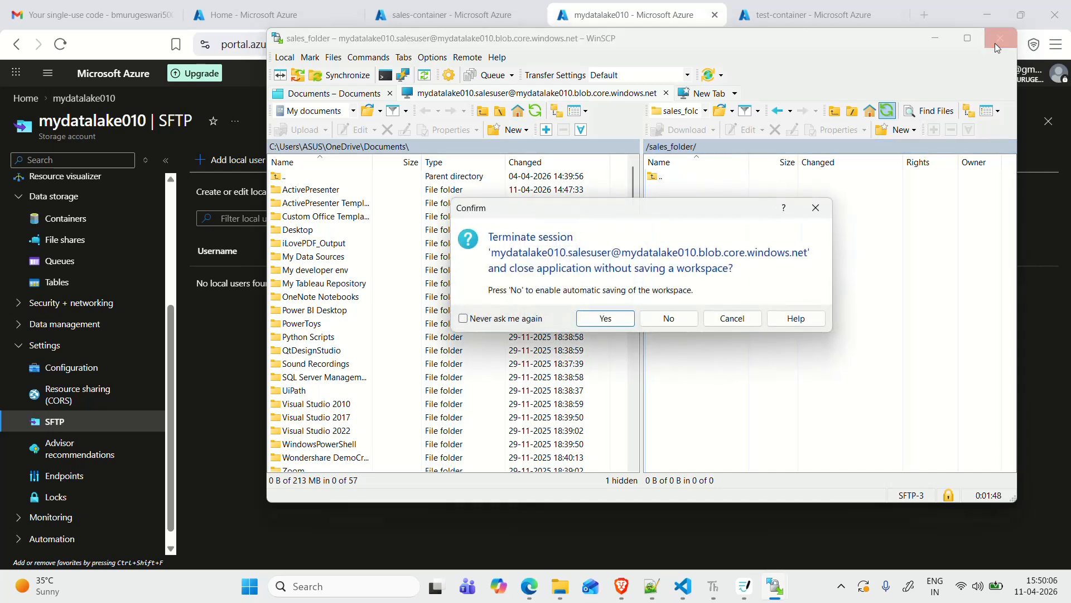
{"action": "left_click", "coordinate": [608, 319]}
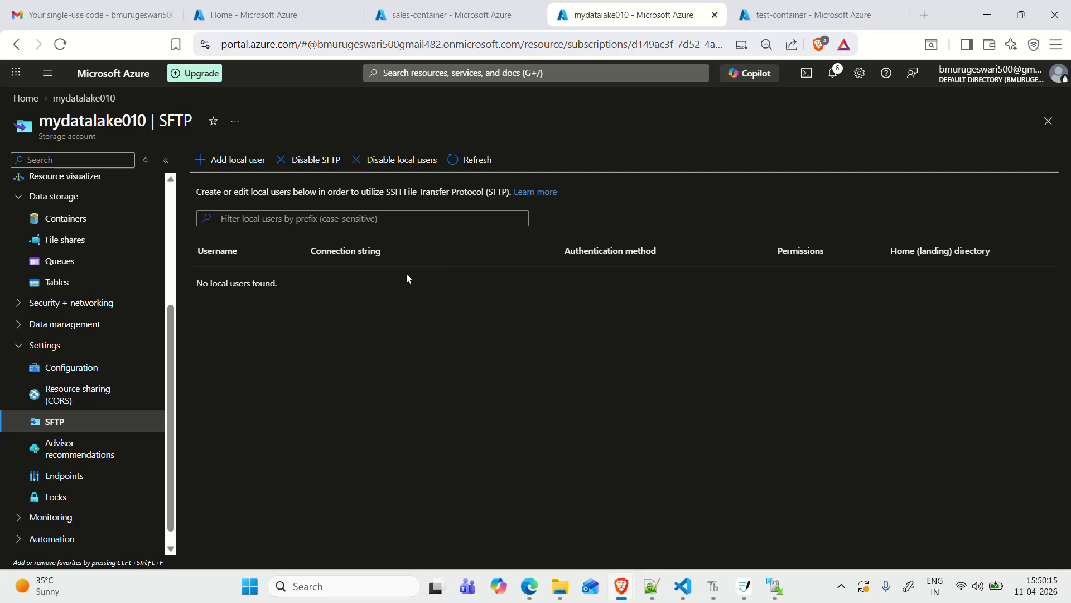
Start adding a local user to the storage account's SFTP settings with the username salesuser.
{"action": "left_click", "coordinate": [238, 162]}
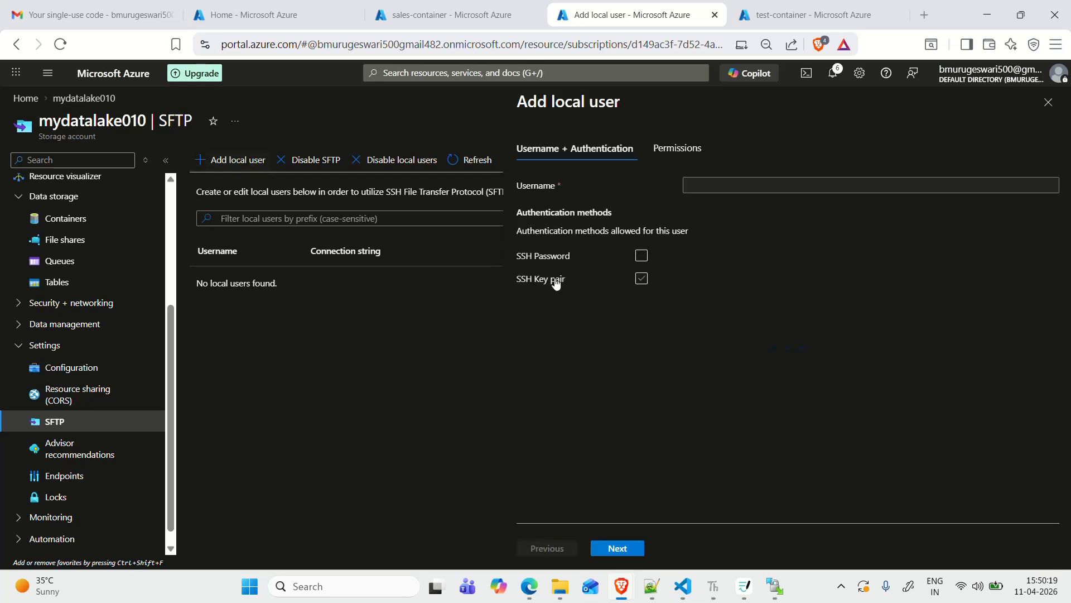
{"action": "left_click", "coordinate": [778, 187]}
{"action": "type", "text": "sales-user"}
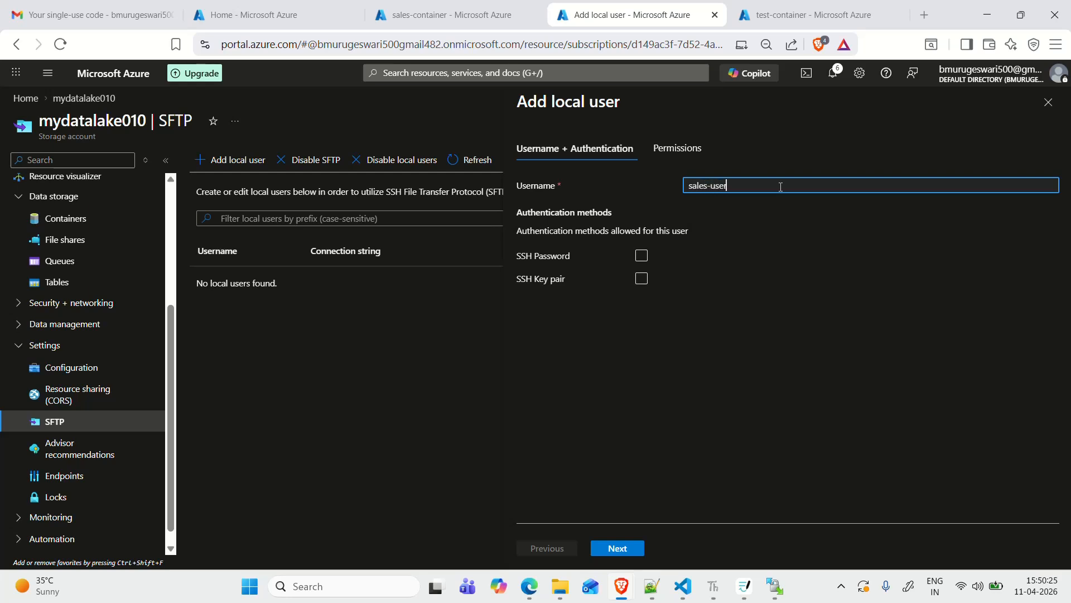
{"action": "key", "text": "Tab"}
{"action": "key", "text": "space"}
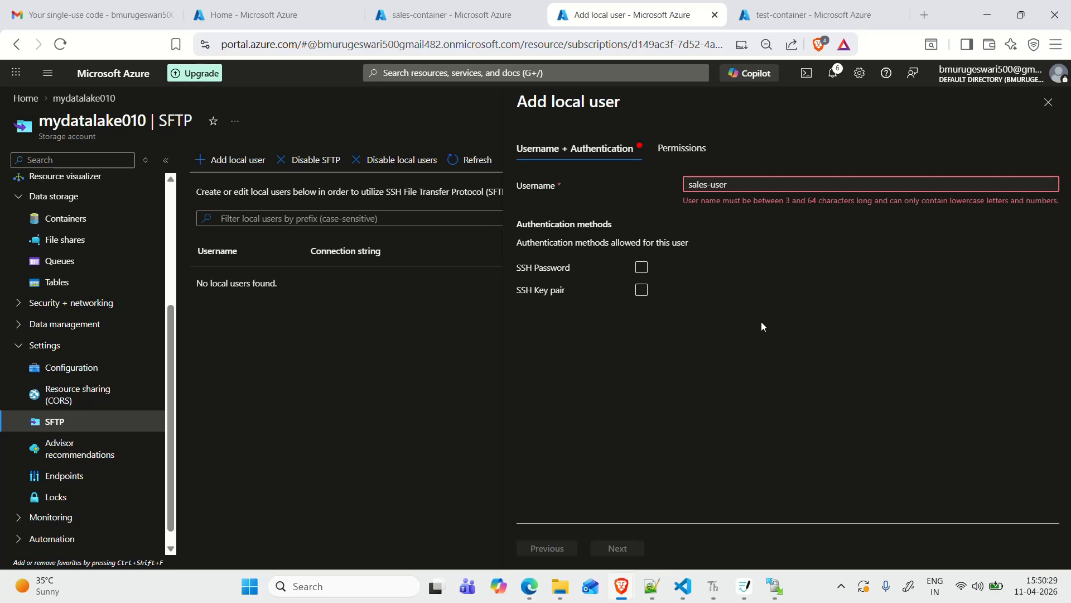
{"action": "key", "text": "BackSpace"}
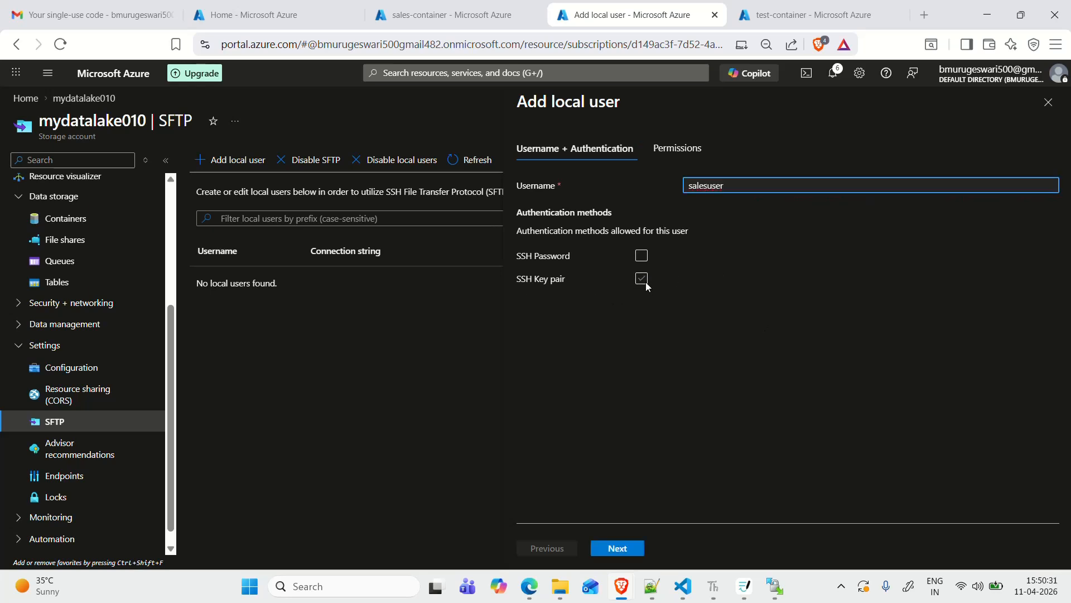
Enable SSH key pair authentication for the local user and add a key entry that generates a new key pair.
{"action": "left_click", "coordinate": [643, 280]}
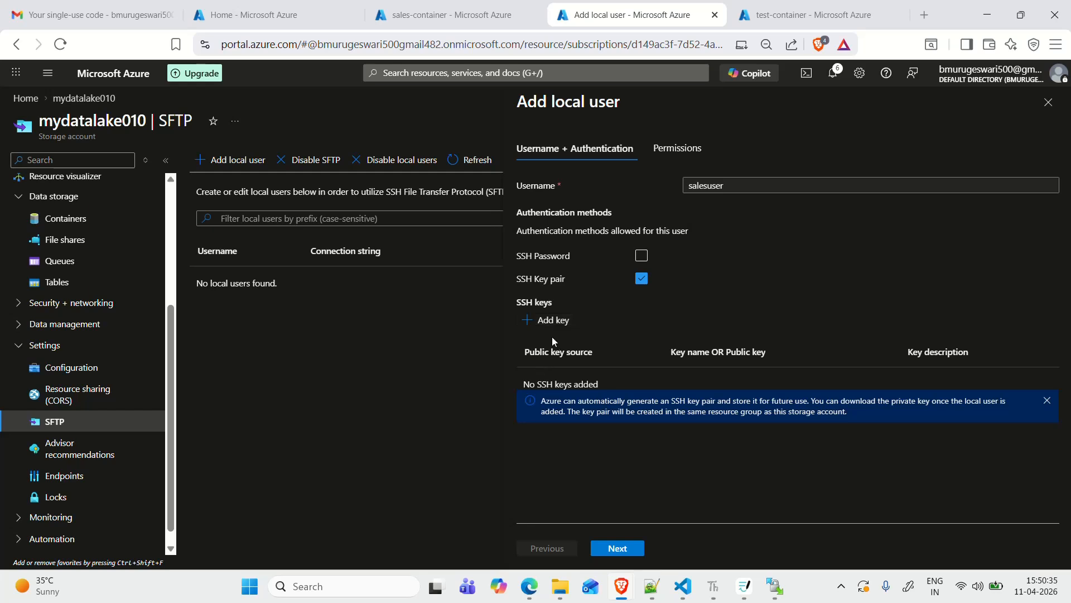
{"action": "left_click", "coordinate": [555, 320]}
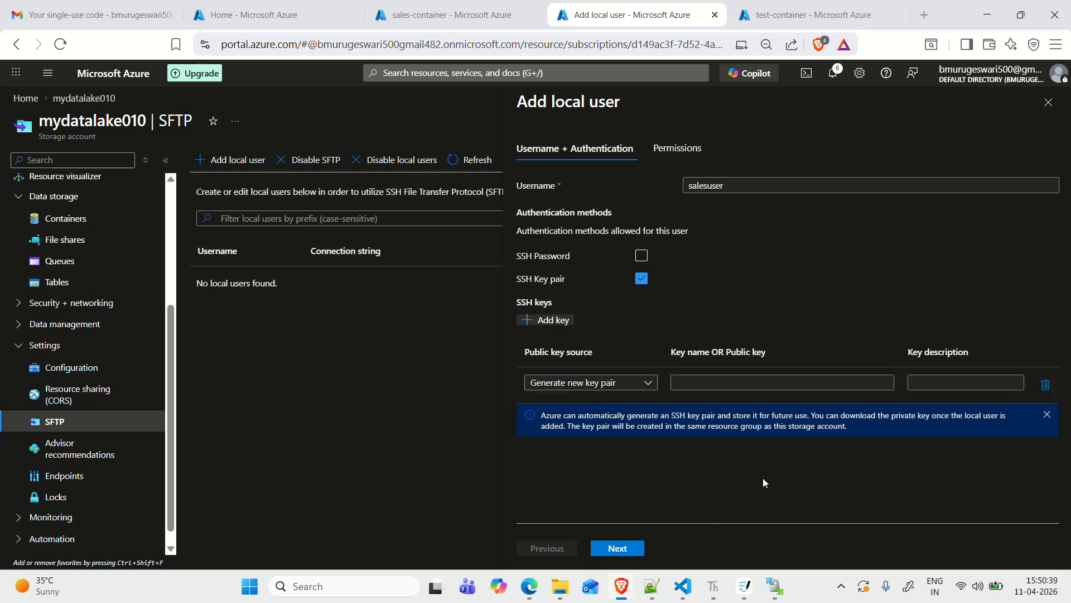
{"action": "left_click", "coordinate": [803, 382]}
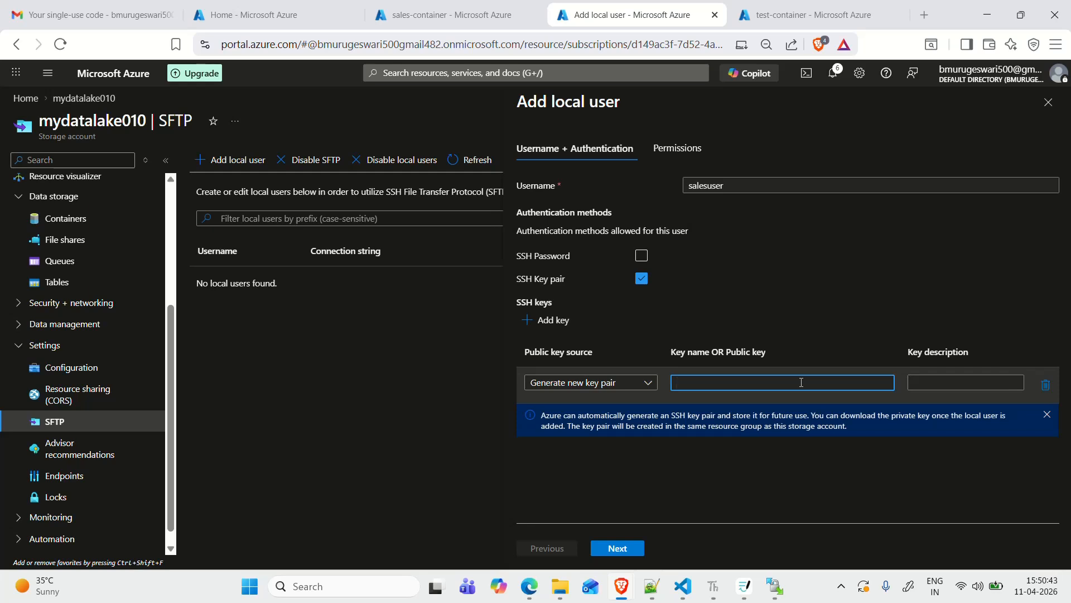
{"action": "left_click", "coordinate": [617, 548]}
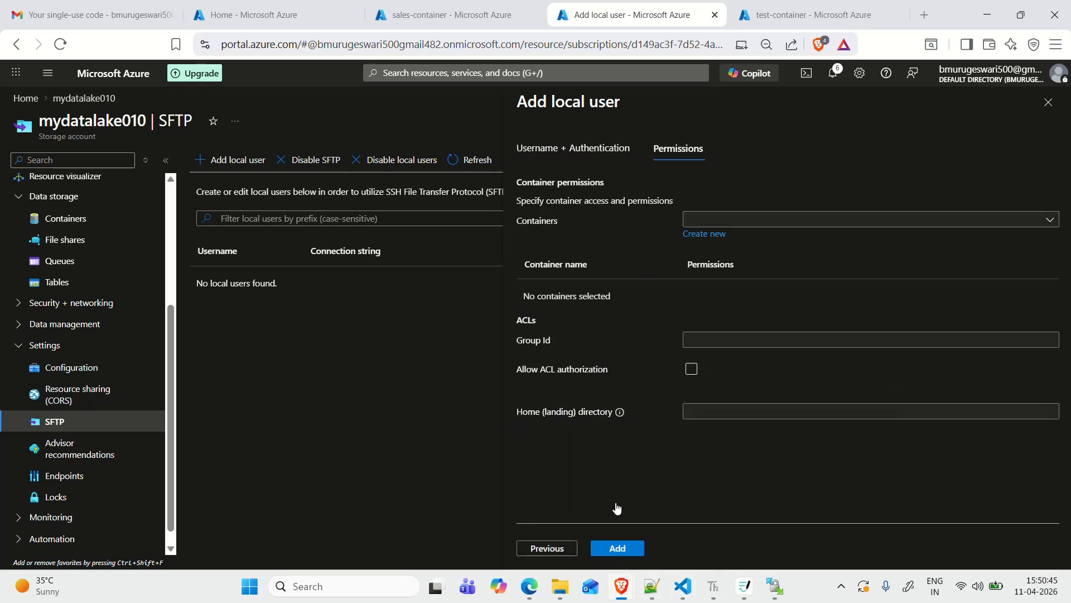
Grant the local user Read, Write, List and Create permissions on sales-container.
{"action": "left_click", "coordinate": [927, 222]}
{"action": "left_click", "coordinate": [695, 239]}
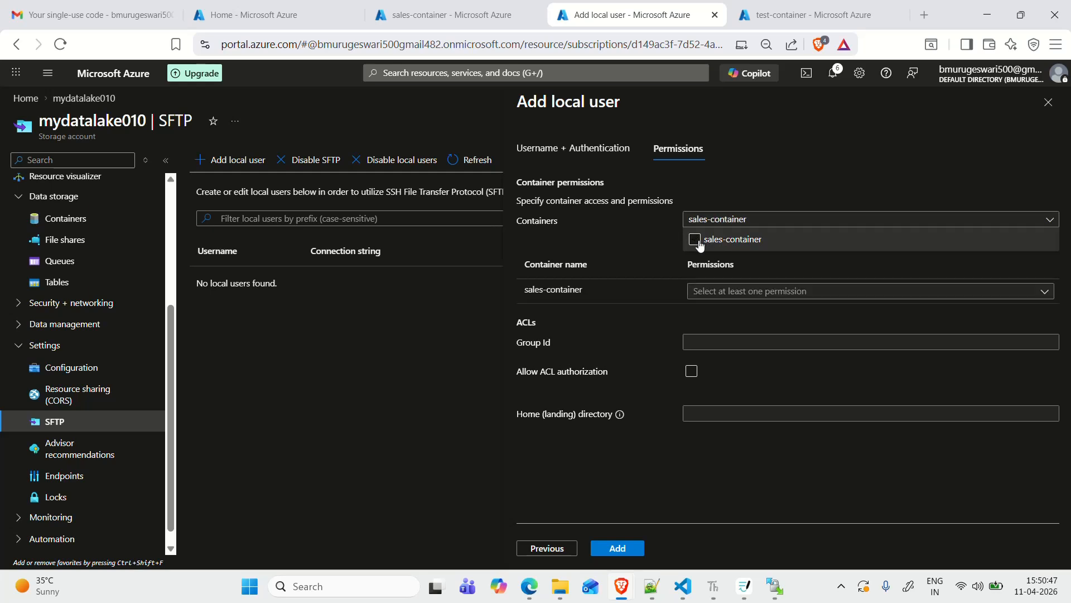
{"action": "left_click", "coordinate": [784, 291]}
{"action": "left_click", "coordinate": [701, 335]}
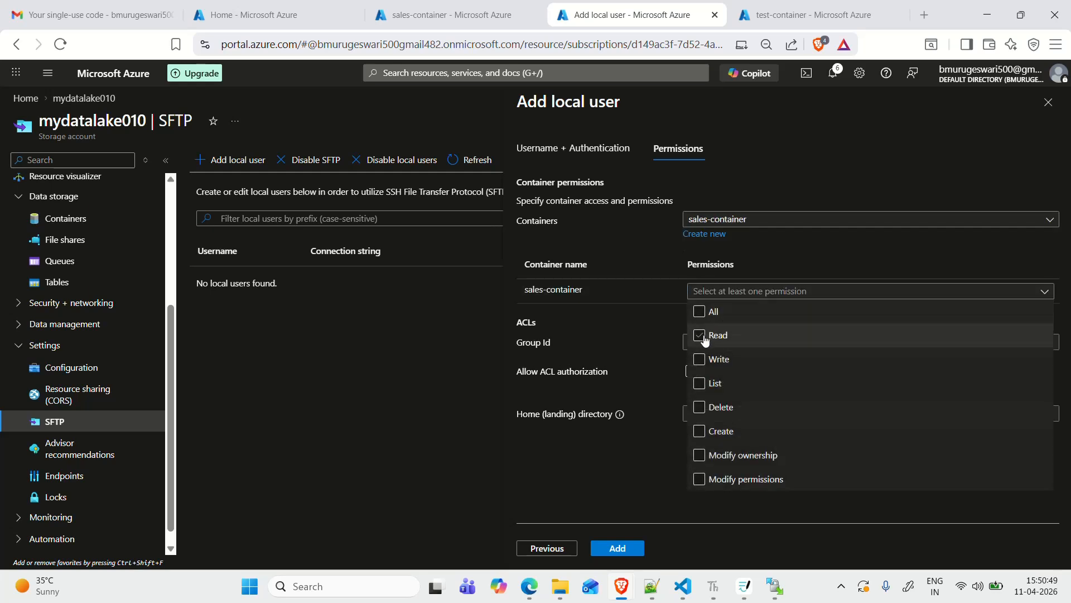
{"action": "left_click", "coordinate": [700, 360]}
{"action": "left_click", "coordinate": [699, 383]}
{"action": "left_click", "coordinate": [699, 431]}
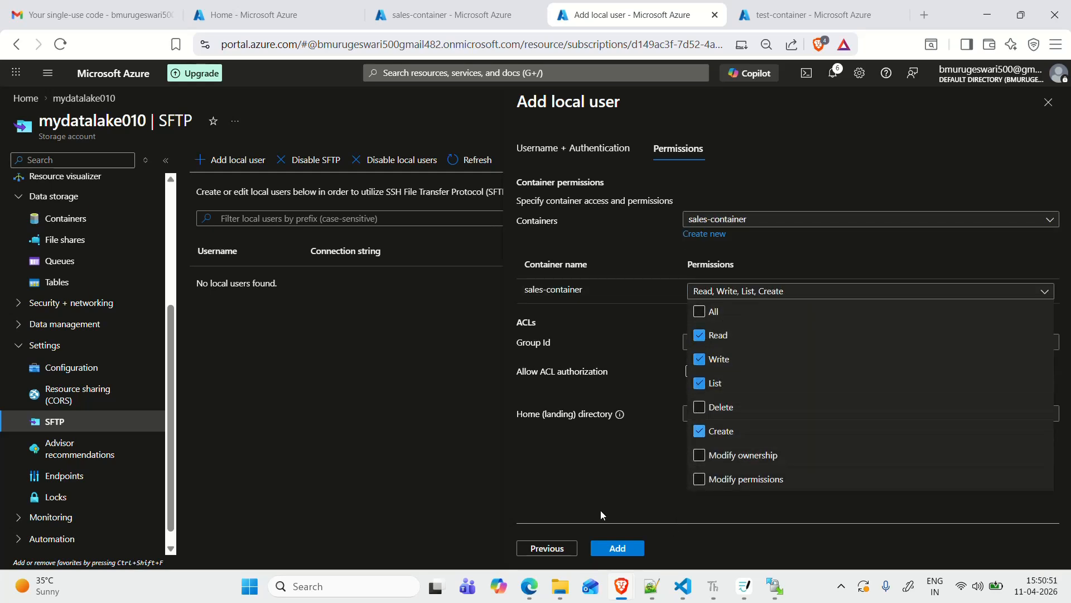
{"action": "left_click", "coordinate": [577, 503]}
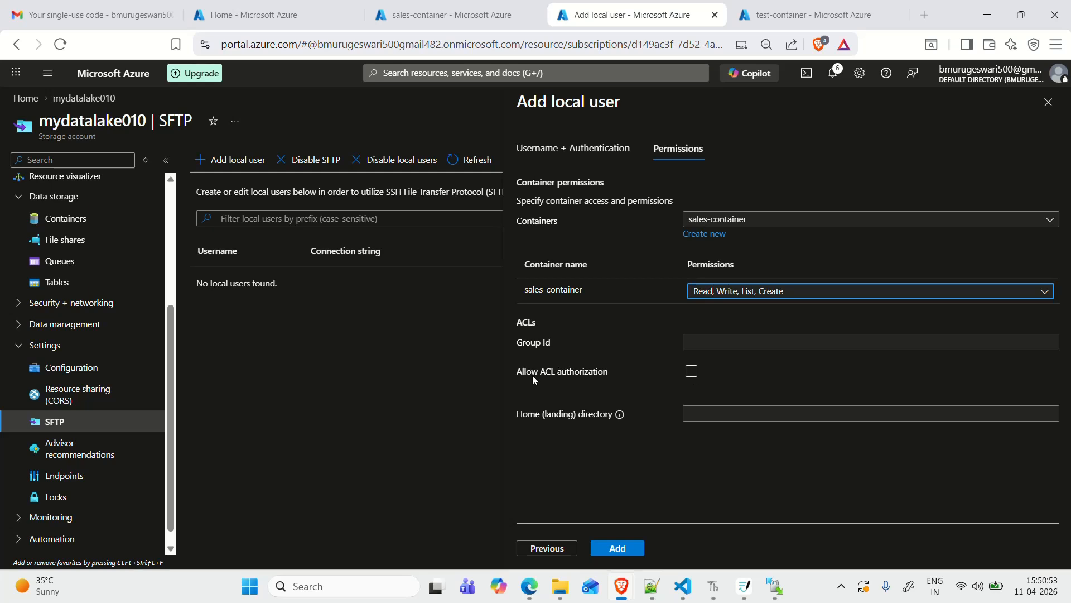
Allow ACL authorization for the local user and set the home directory to sales-container.
{"action": "left_click", "coordinate": [692, 374]}
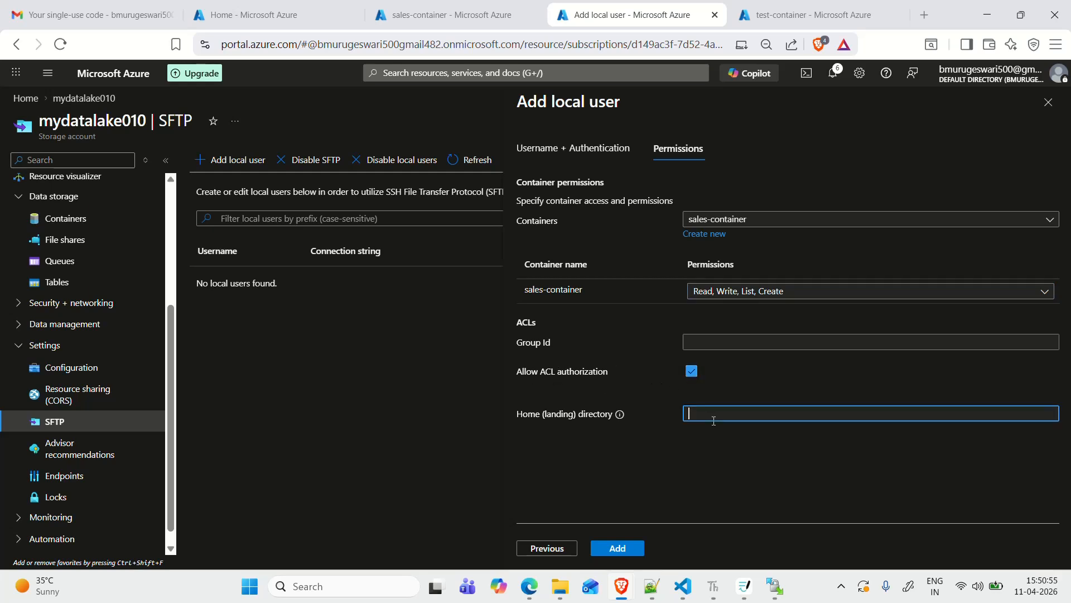
{"action": "left_click", "coordinate": [738, 219]}
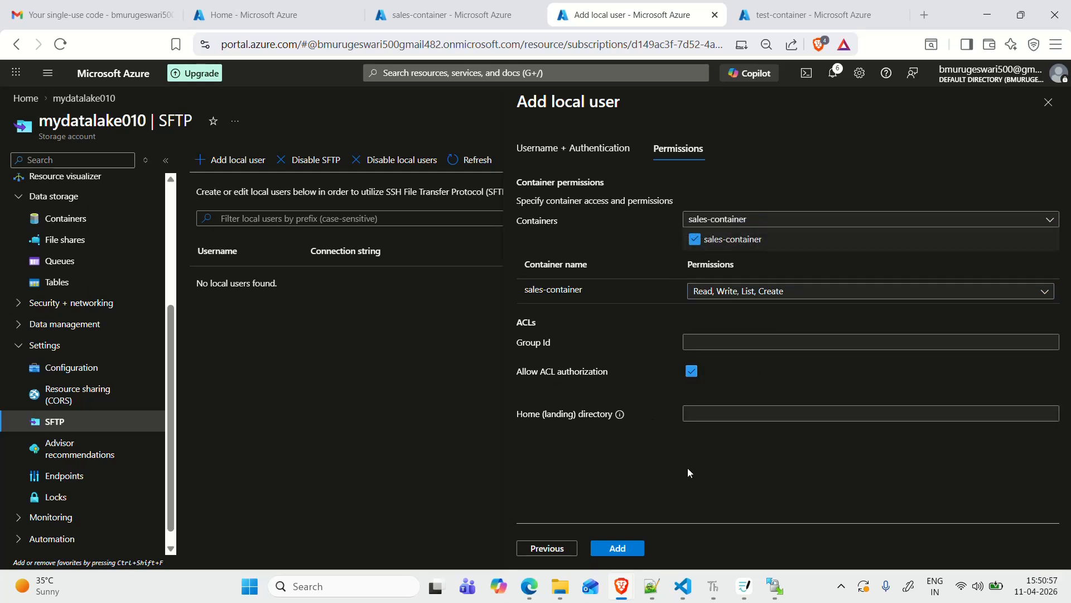
{"action": "left_click", "coordinate": [724, 414]}
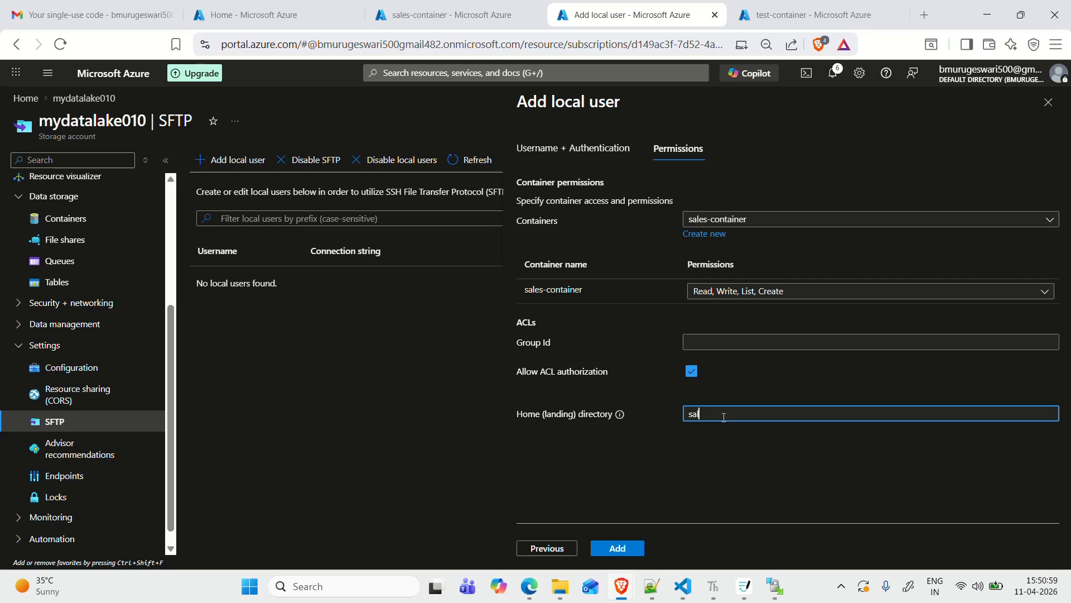
{"action": "type", "text": "sales-container"}
{"action": "left_click", "coordinate": [760, 453]}
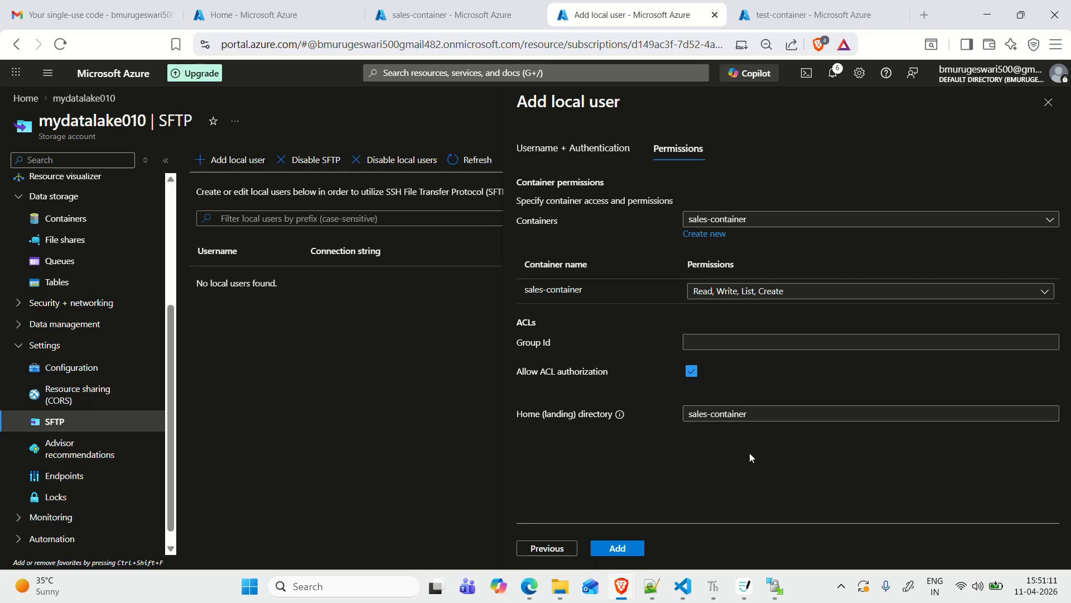
Name the new SSH key pair salesuser and add the local user to the storage account.
{"action": "left_click", "coordinate": [631, 548]}
{"action": "left_click", "coordinate": [621, 551]}
{"action": "left_click", "coordinate": [606, 147]}
{"action": "left_click", "coordinate": [724, 388]}
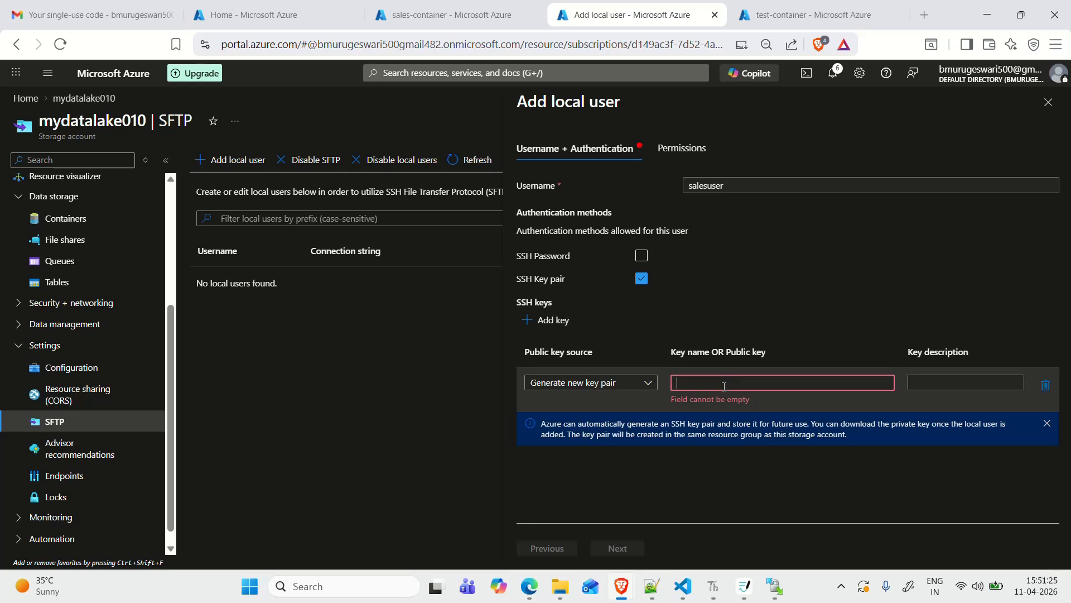
{"action": "type", "text": "sale"}
{"action": "key", "text": "BackSpace"}
{"action": "key", "text": "BackSpace"}
{"action": "key", "text": "BackSpace"}
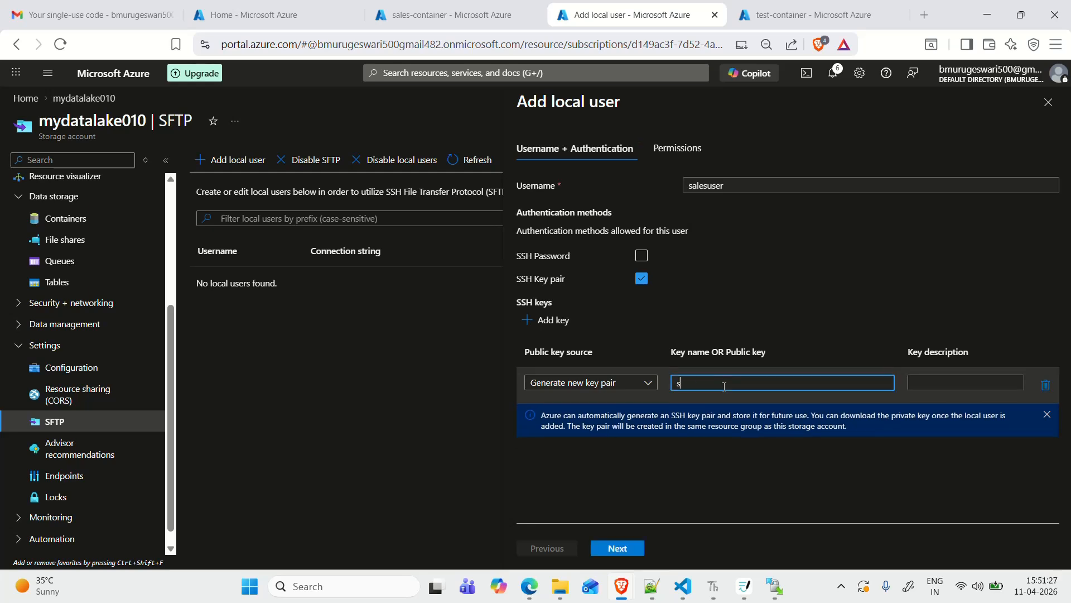
{"action": "type", "text": "ale"}
{"action": "type", "text": "suses"}
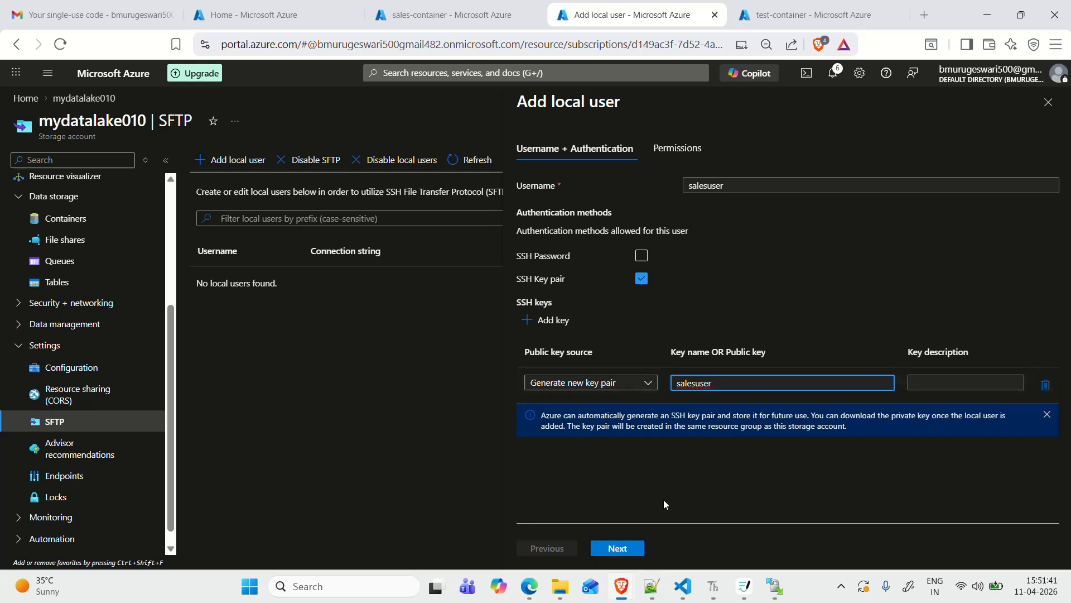
{"action": "left_click", "coordinate": [633, 549]}
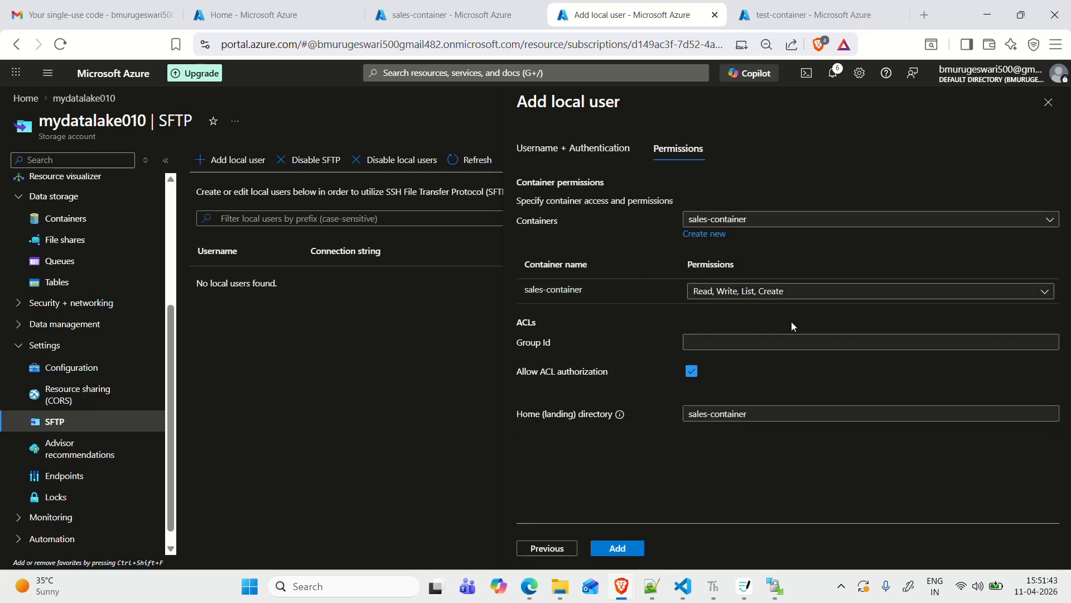
{"action": "left_click", "coordinate": [620, 549]}
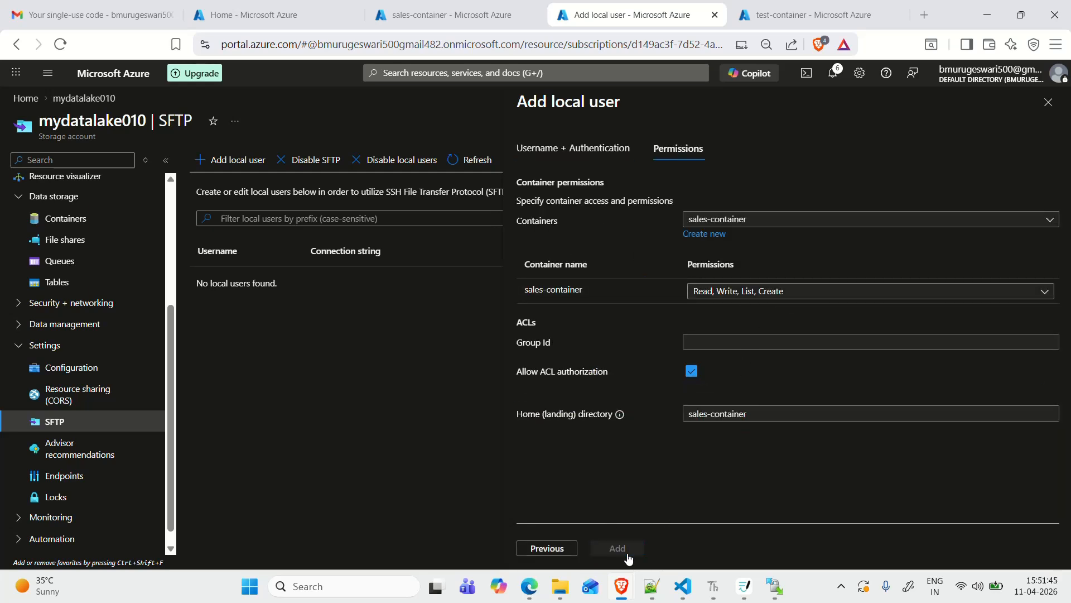
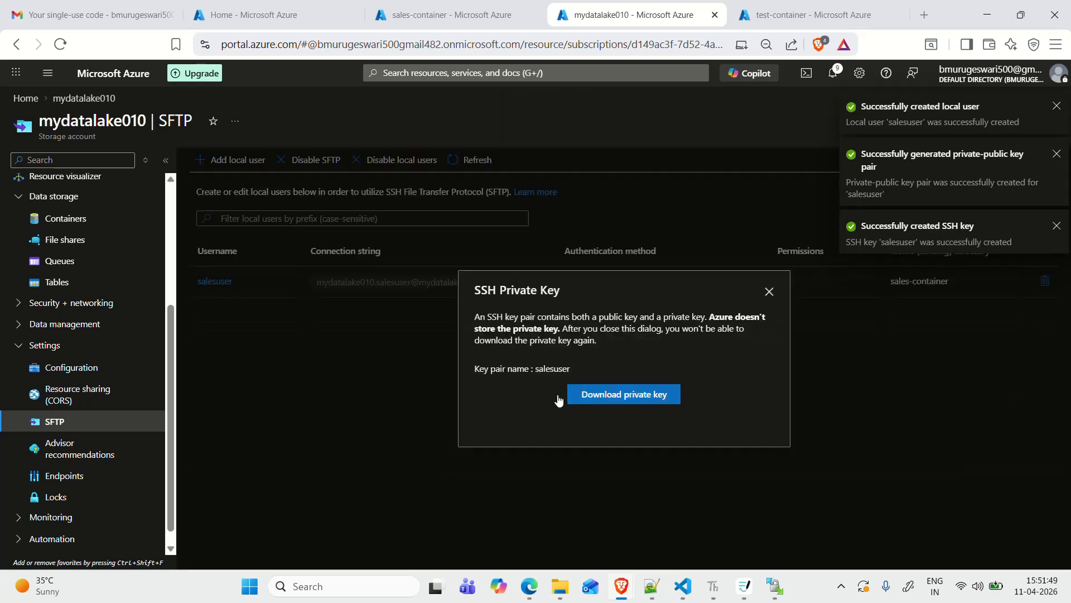
Download the SSH private key and save it to the Desktop as salesuser.
{"action": "left_click", "coordinate": [619, 395]}
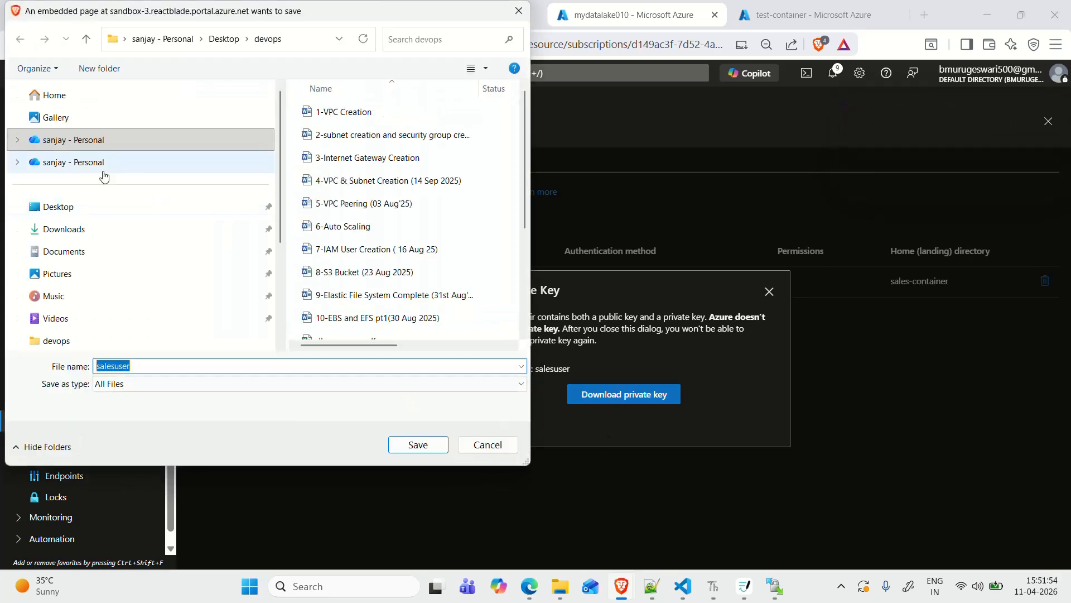
{"action": "left_click", "coordinate": [80, 212]}
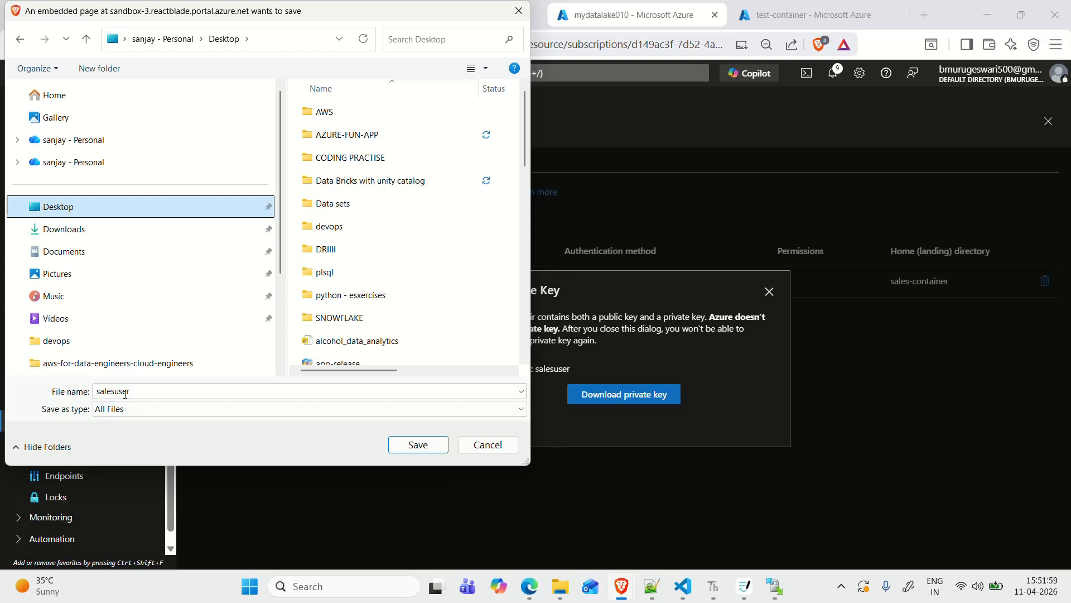
{"action": "left_click", "coordinate": [257, 392]}
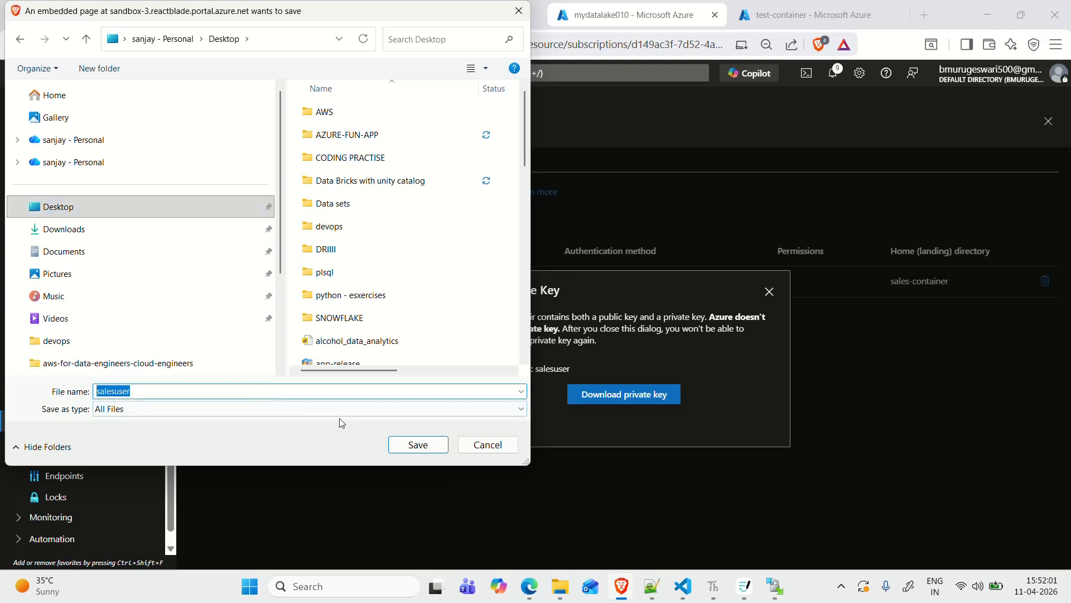
{"action": "left_click", "coordinate": [413, 447]}
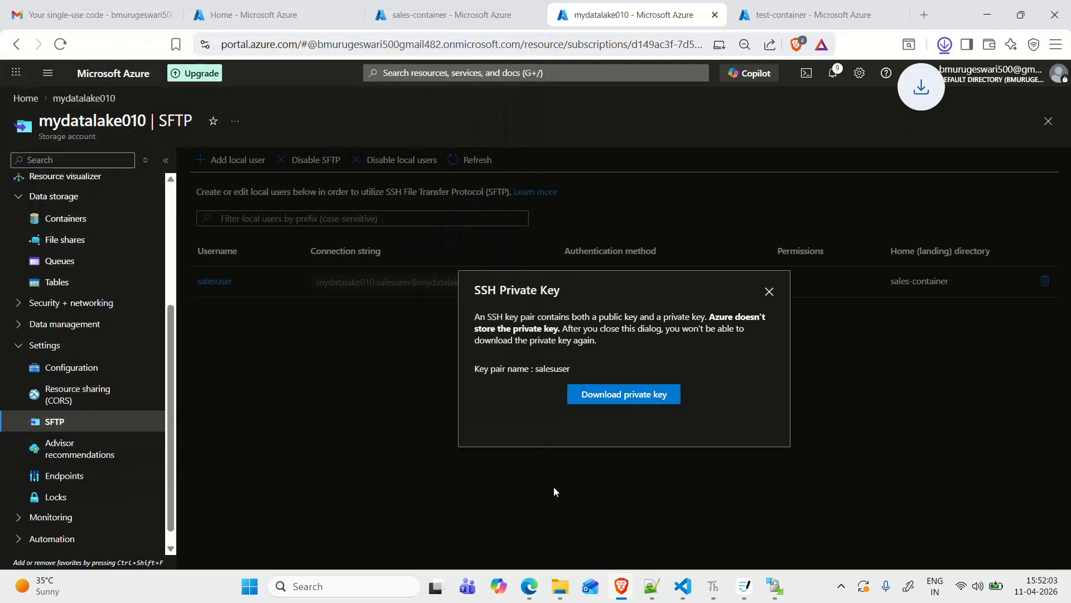
Locate the downloaded salesuser file in its folder, minimize the open windows and move its icon to the middle of the desktop.
{"action": "left_click", "coordinate": [945, 43]}
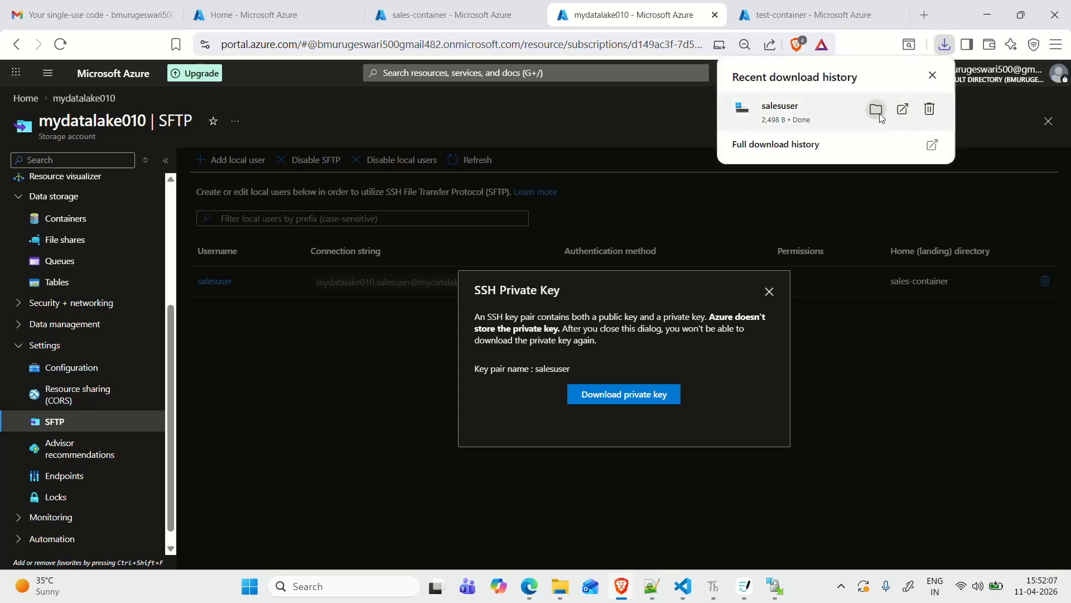
{"action": "left_click", "coordinate": [878, 112]}
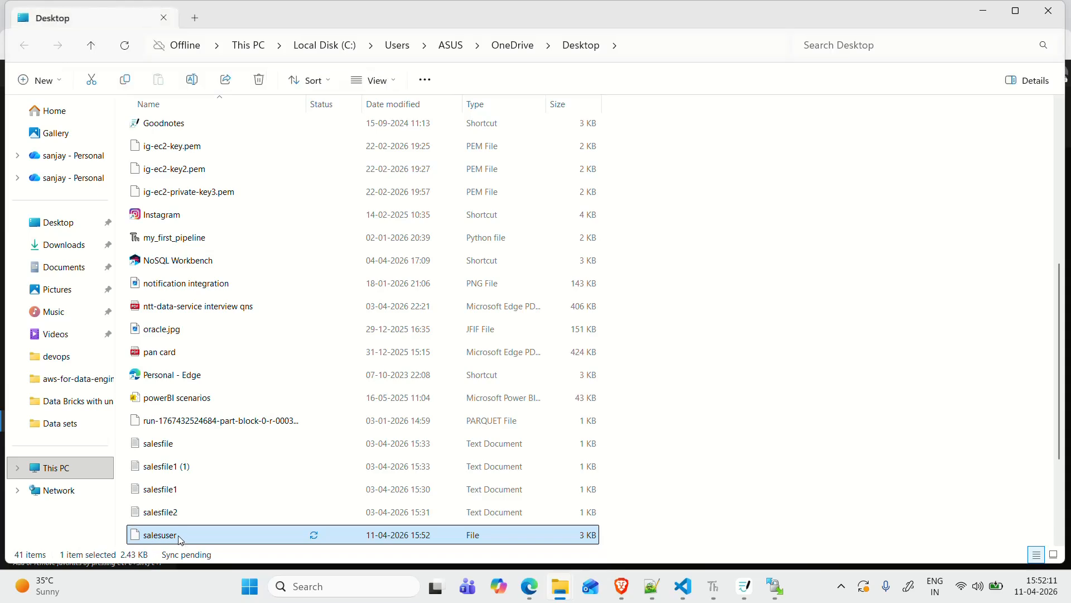
{"action": "left_click", "coordinate": [982, 12]}
{"action": "left_click", "coordinate": [982, 12]}
{"action": "left_click", "coordinate": [985, 12]}
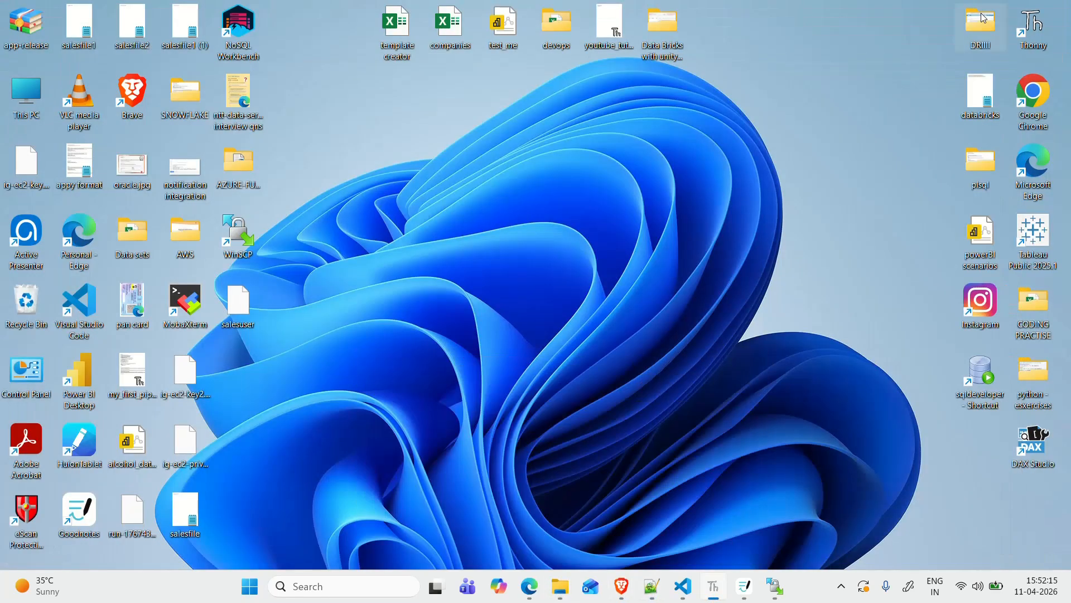
{"action": "left_click_drag", "start_coordinate": [252, 314], "coordinate": [618, 239]}
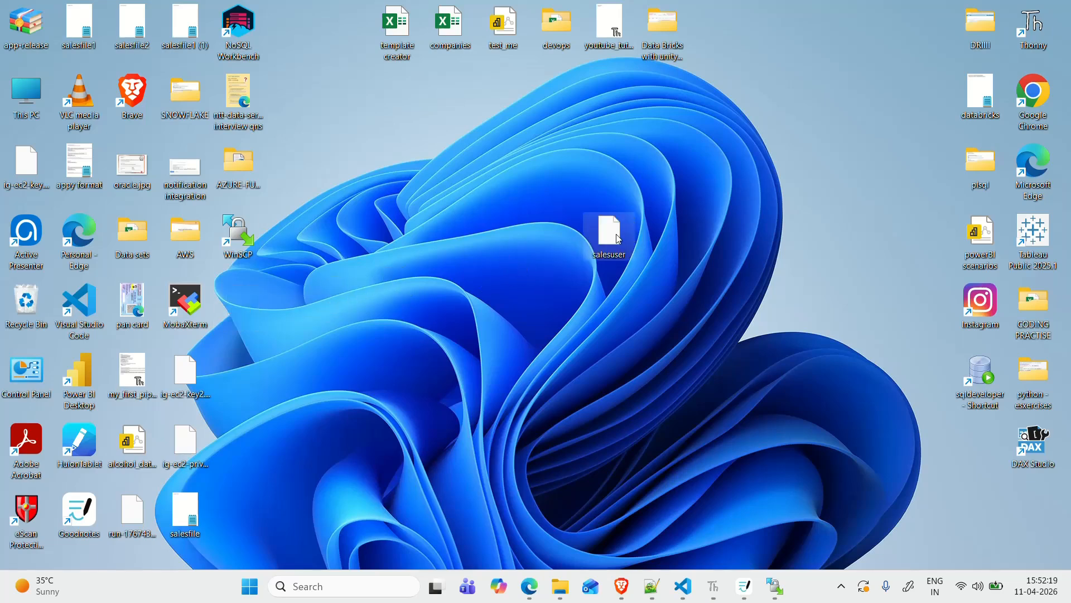
Open the salesuser private key file once in Notepad, look through its contents and close Notepad.
{"action": "double_click", "coordinate": [619, 239]}
{"action": "left_click", "coordinate": [447, 267]}
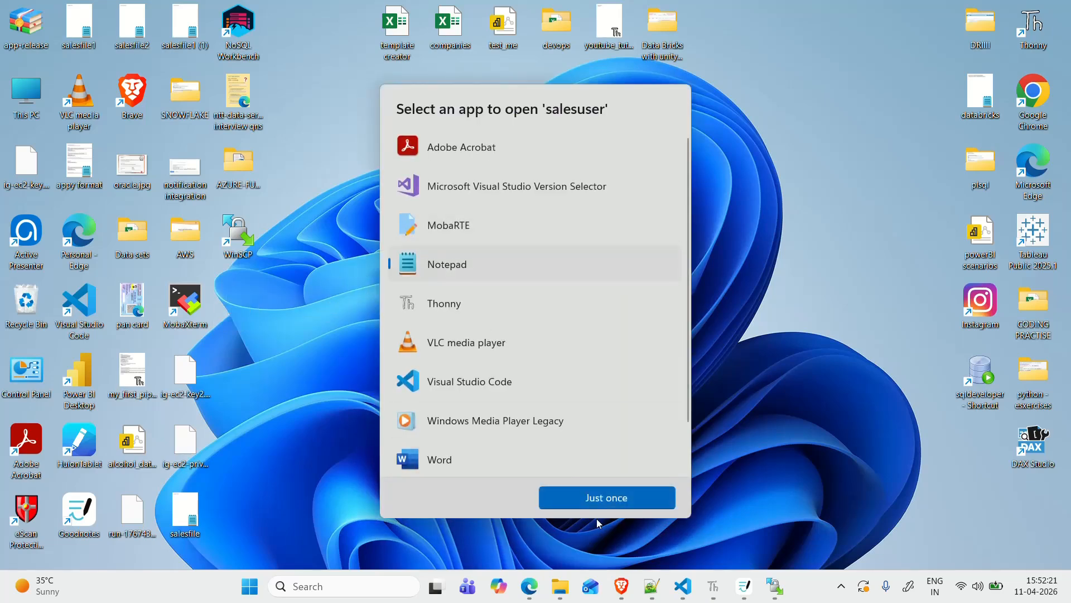
{"action": "left_click", "coordinate": [605, 505]}
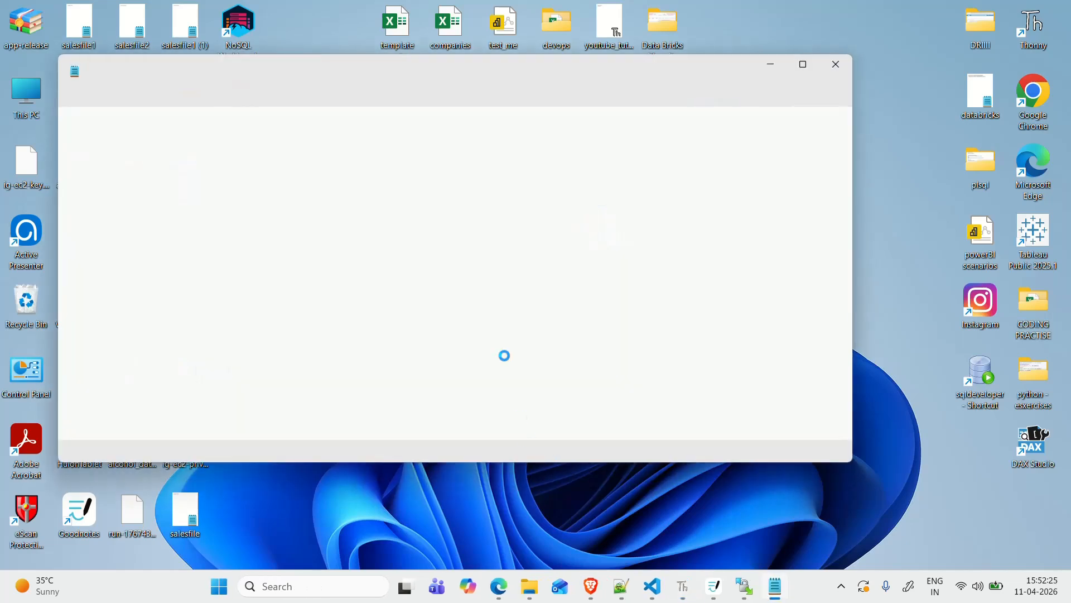
{"action": "scroll", "coordinate": [502, 353], "scroll_direction": "down", "scroll_amount": 5}
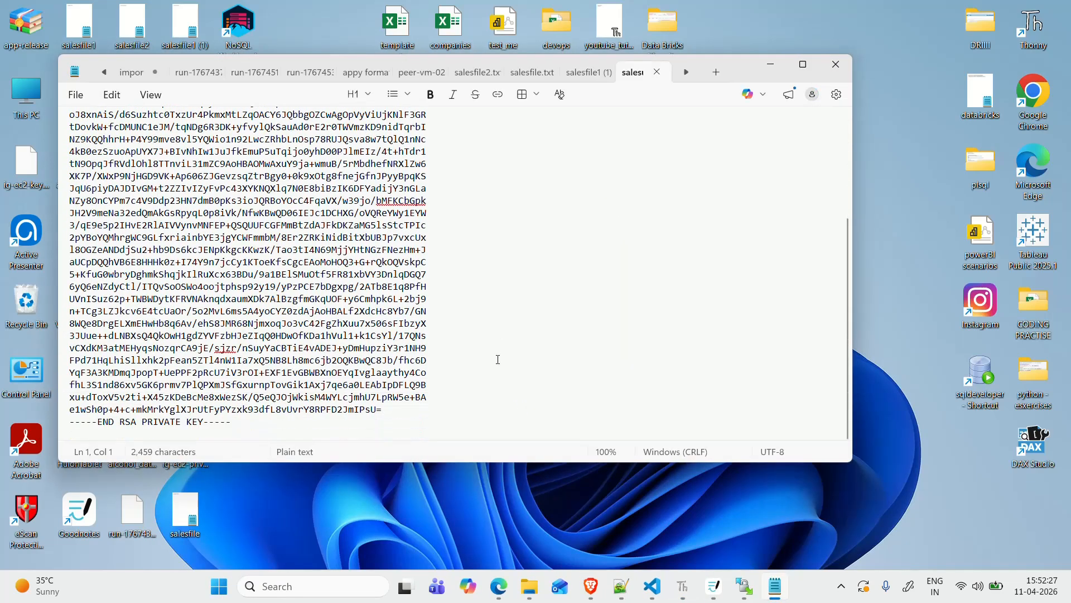
{"action": "left_click_drag", "start_coordinate": [360, 401], "coordinate": [640, 245]}
{"action": "left_click", "coordinate": [640, 246]}
{"action": "scroll", "coordinate": [641, 240], "scroll_direction": "up", "scroll_amount": 5}
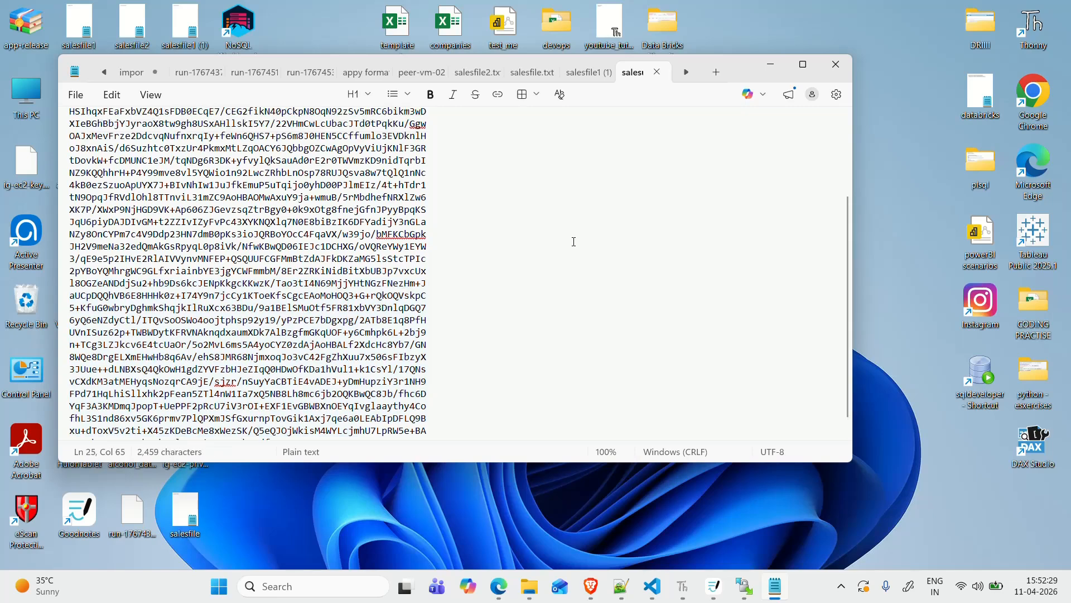
{"action": "left_click", "coordinate": [836, 64]}
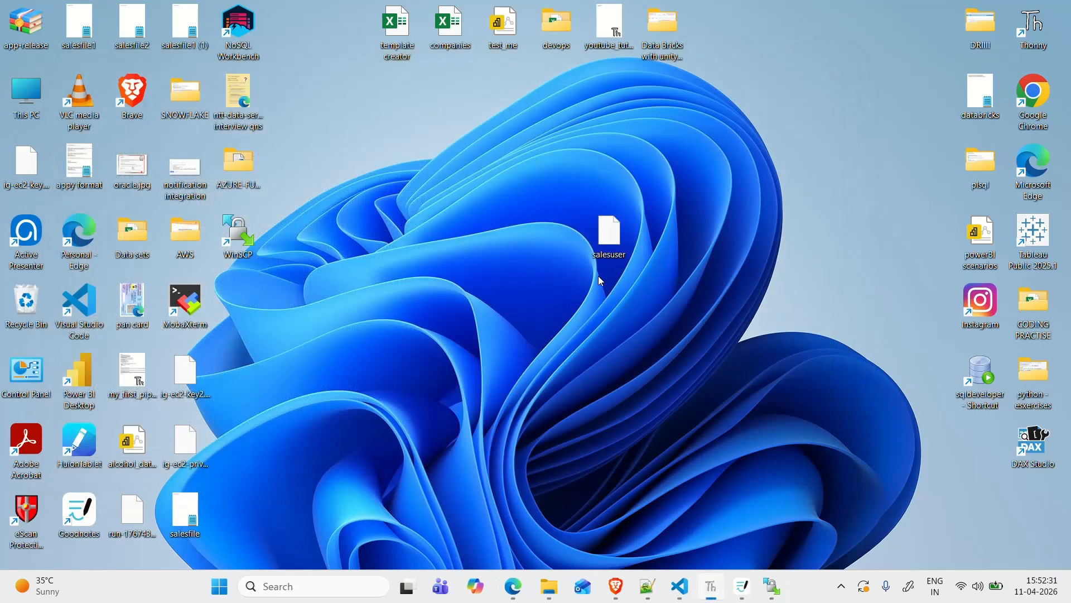
Rename the private key file on the desktop as salesuser.ppk and move its icon to the empty area in the upper right.
{"action": "left_click", "coordinate": [620, 247]}
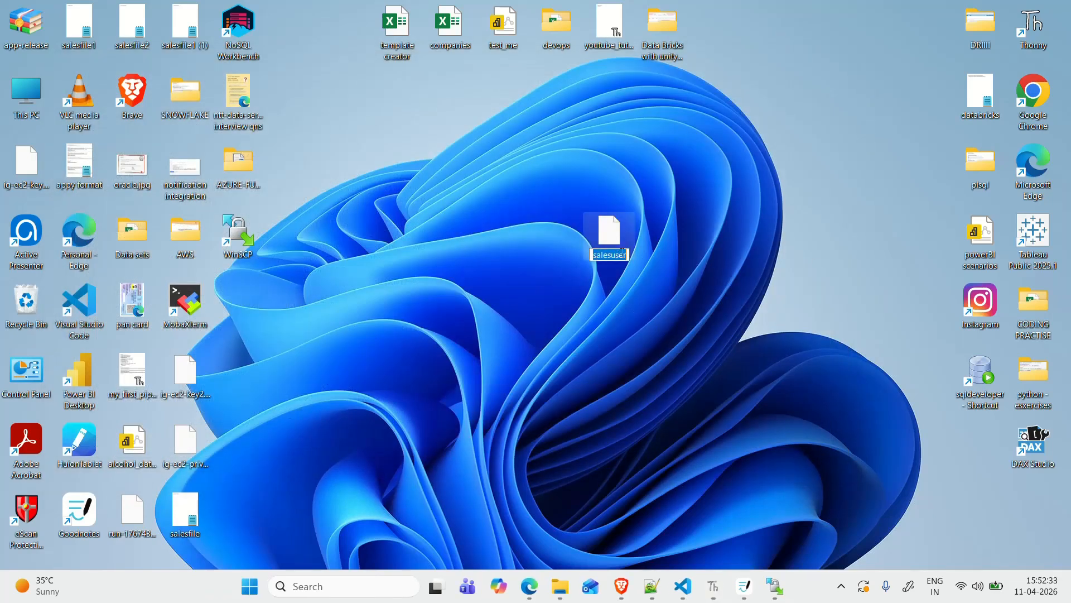
{"action": "left_click", "coordinate": [628, 255]}
{"action": "type", "text": ".ppk"}
{"action": "left_click", "coordinate": [699, 254]}
{"action": "left_click_drag", "start_coordinate": [627, 233], "coordinate": [824, 100]}
{"action": "left_click", "coordinate": [843, 204]}
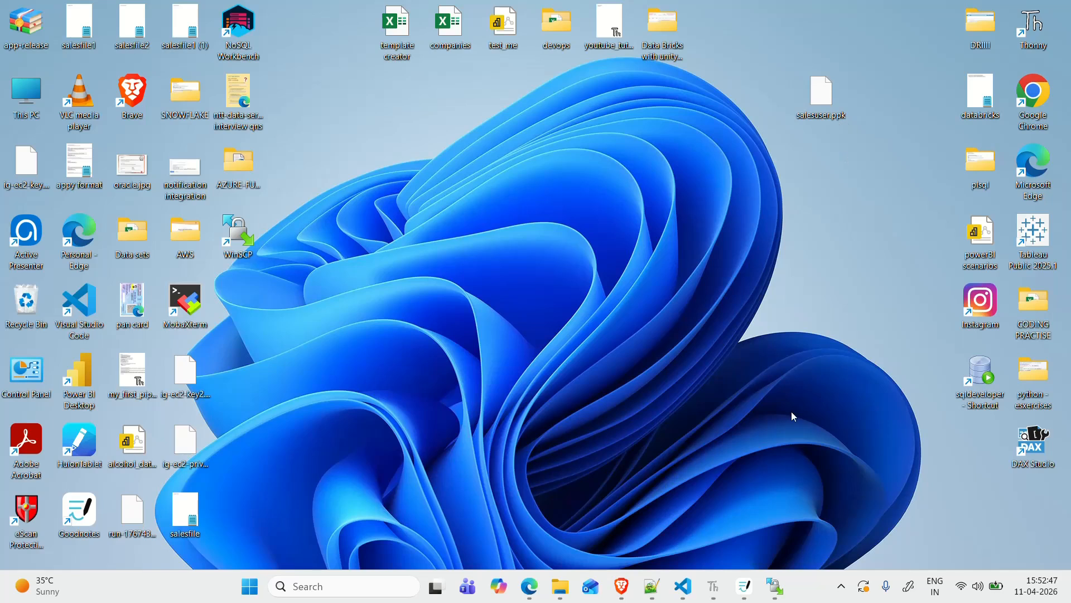
Bring up the WinSCP login, switch to the Azure portal, dismiss the SSH private key notice and copy salesuser's connection string.
{"action": "left_click", "coordinate": [781, 590]}
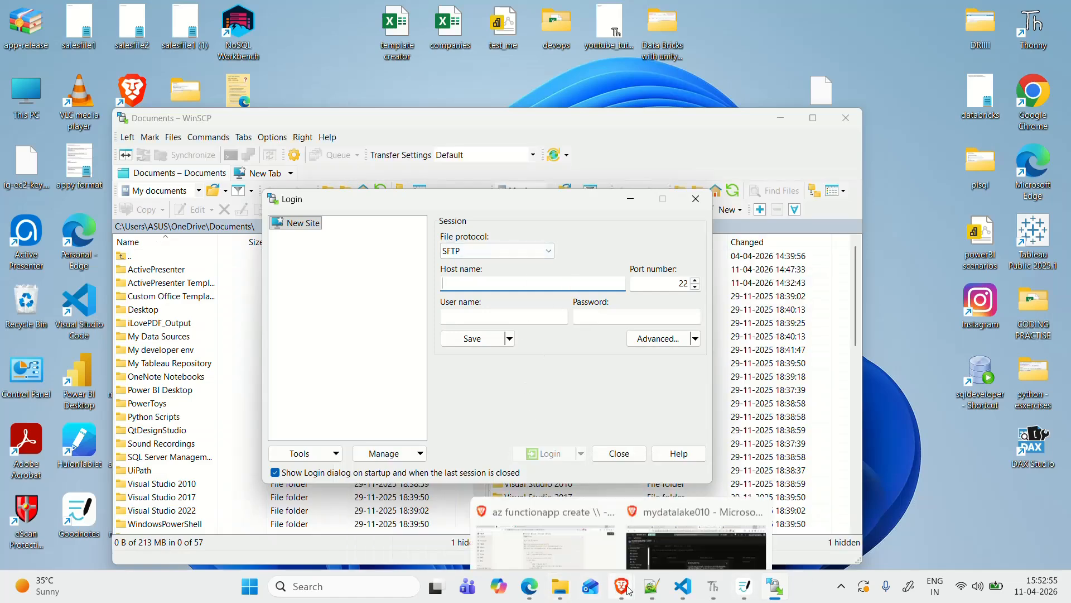
{"action": "left_click", "coordinate": [667, 529]}
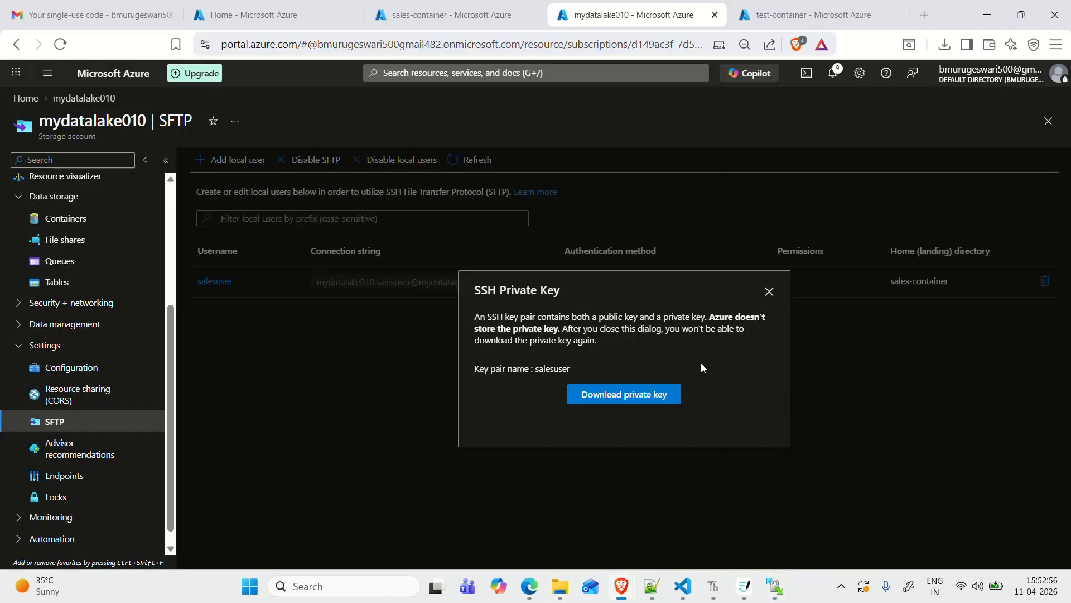
{"action": "left_click", "coordinate": [770, 290]}
{"action": "left_click", "coordinate": [539, 282]}
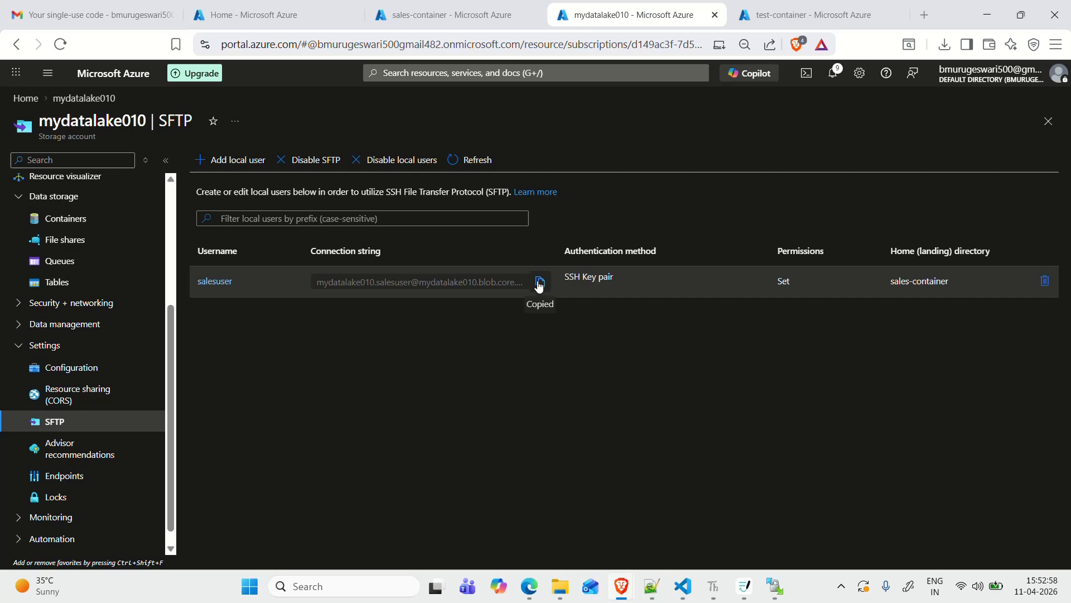
Back in WinSCP, set the host name to mydatalake010.blob.core.windows.net and the user name to mydatalake010.salesuser from the copied connection string.
{"action": "left_click", "coordinate": [977, 7]}
{"action": "key", "text": "ctrl+v"}
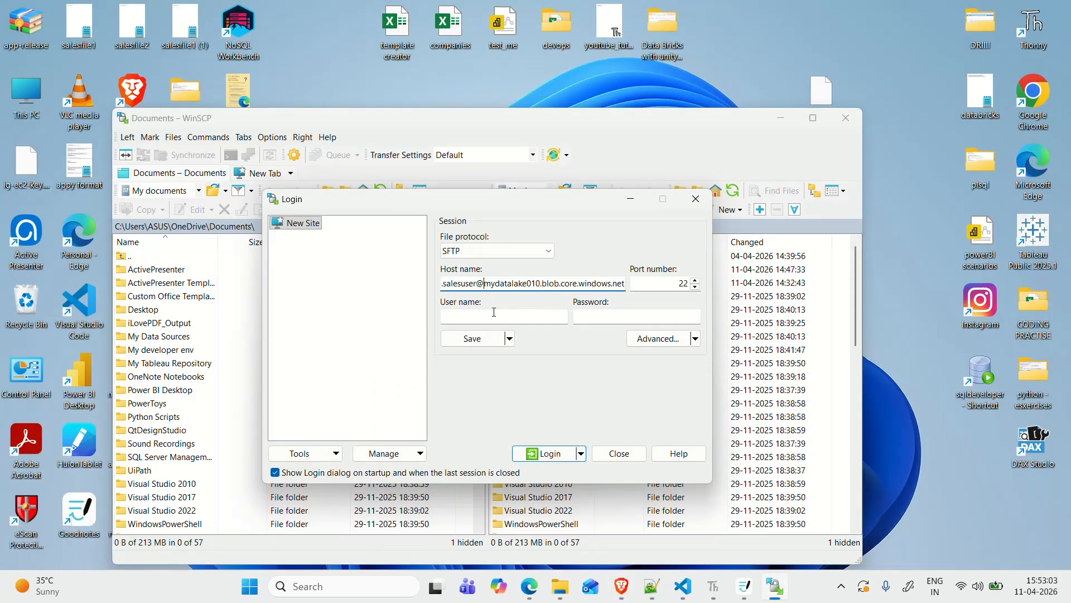
{"action": "key", "text": "shift+Home"}
{"action": "key", "text": "BackSpace"}
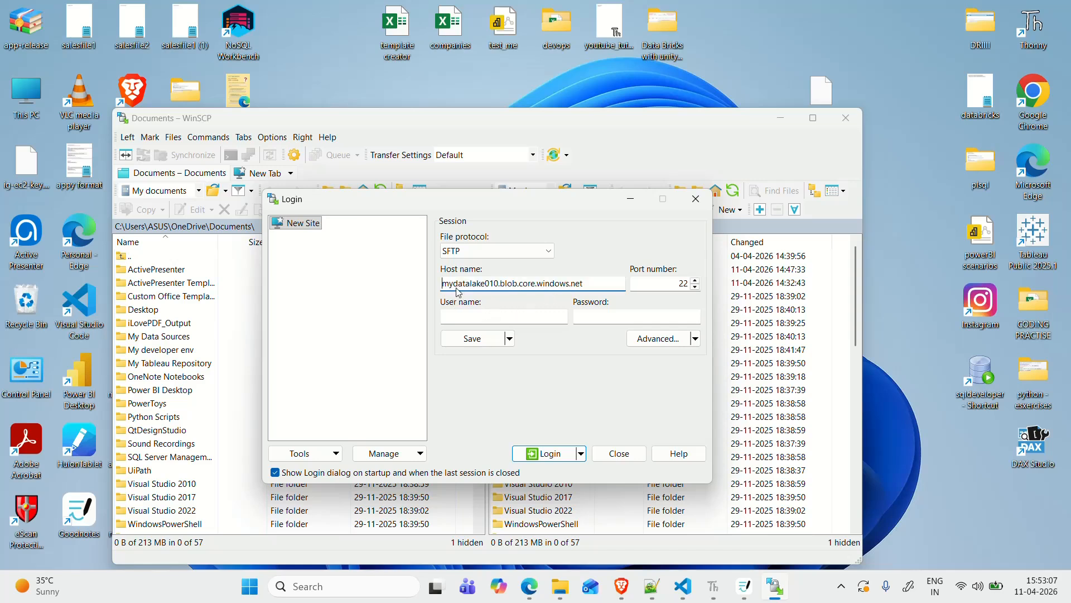
{"action": "left_click", "coordinate": [534, 318]}
{"action": "key", "text": "ctrl+v"}
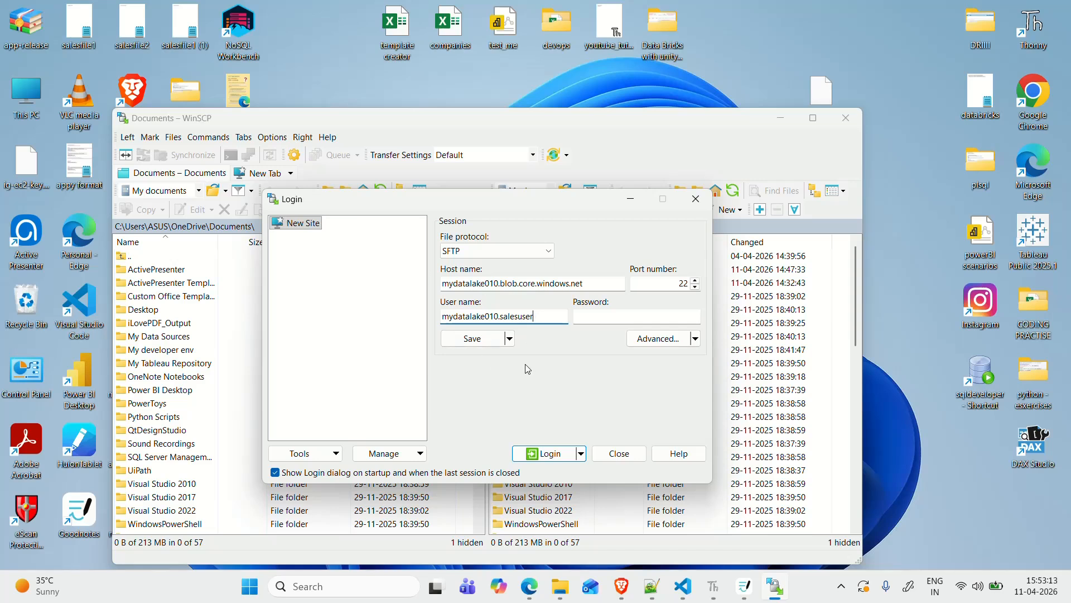
In the session's advanced SSH authentication settings, choose salesuser.ppk from the Desktop as the private key file.
{"action": "left_click", "coordinate": [697, 338]}
{"action": "left_click", "coordinate": [673, 375]}
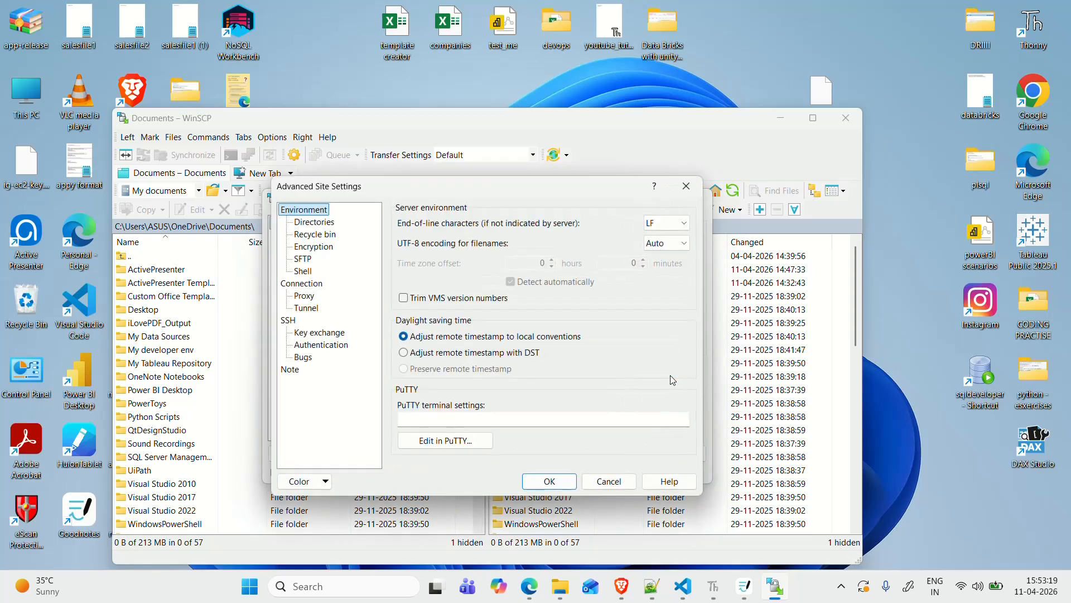
{"action": "left_click", "coordinate": [322, 347]}
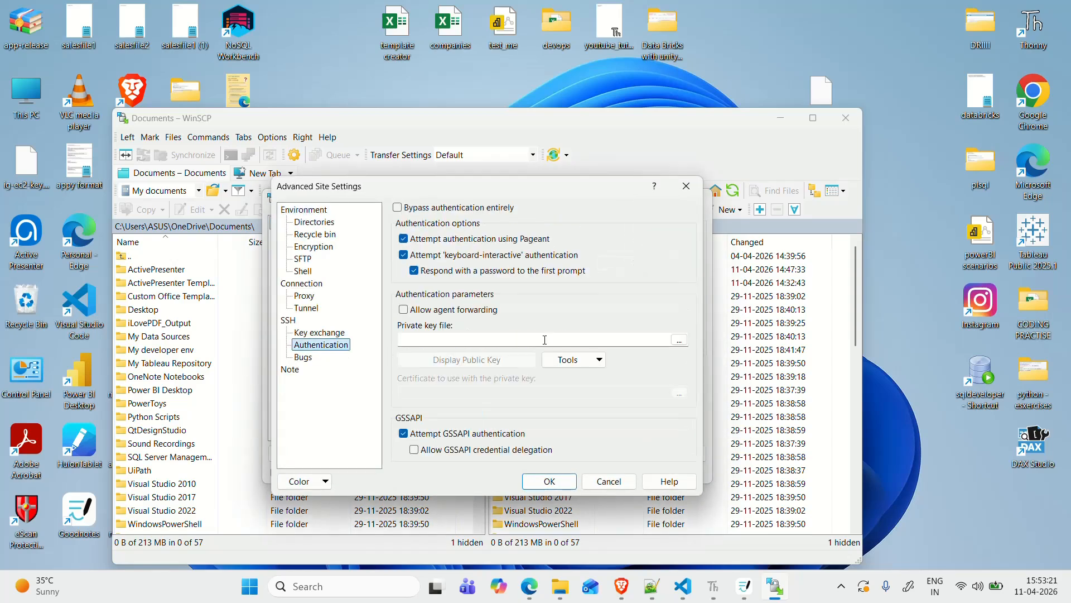
{"action": "left_click", "coordinate": [678, 342]}
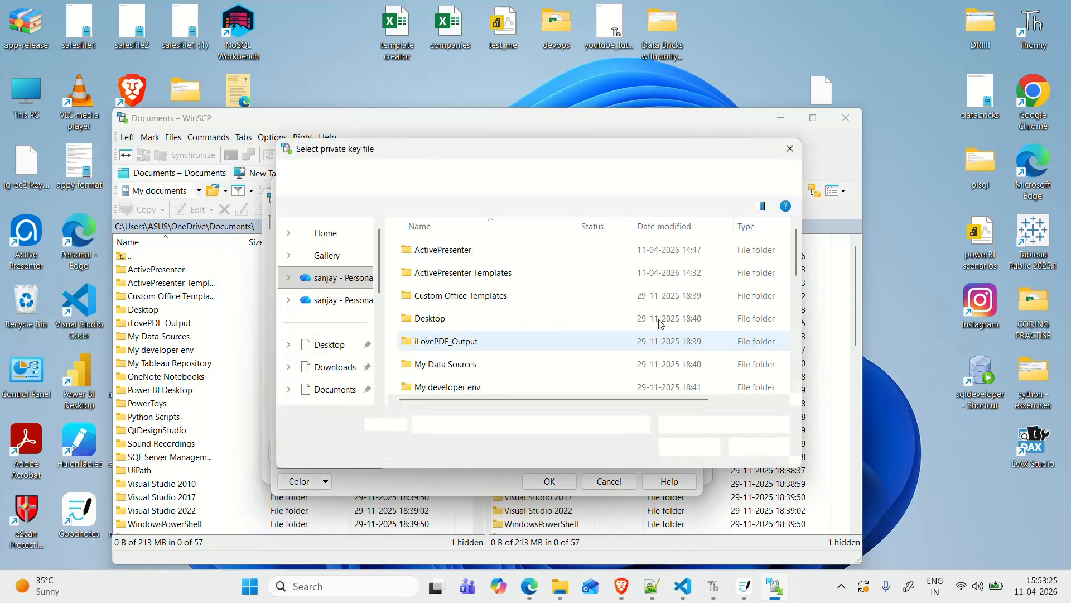
{"action": "left_click", "coordinate": [328, 344]}
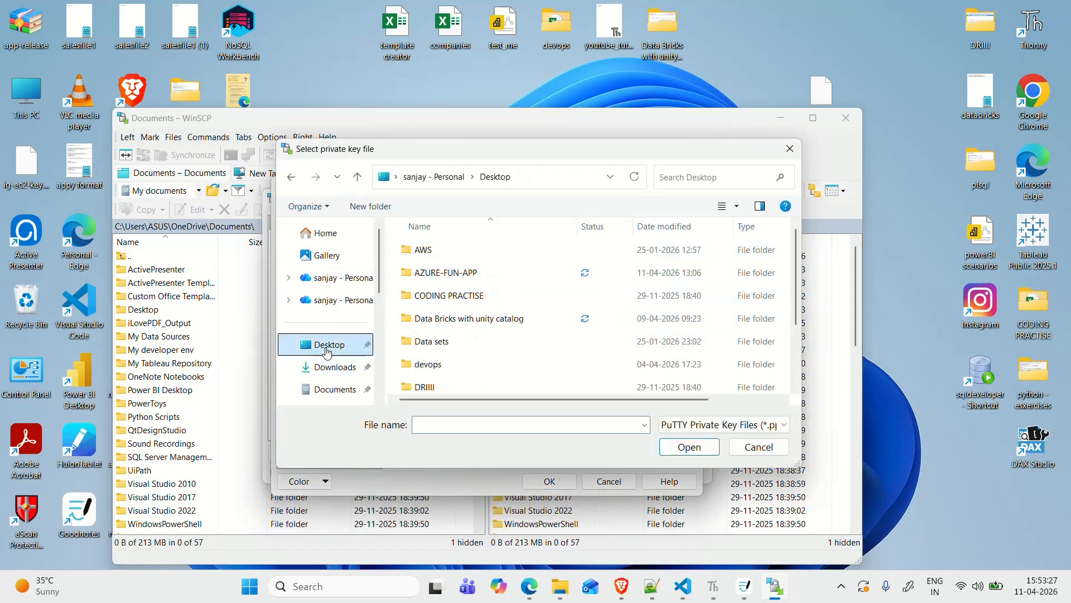
{"action": "scroll", "coordinate": [468, 325], "scroll_direction": "down", "scroll_amount": 2}
{"action": "left_click", "coordinate": [435, 384]}
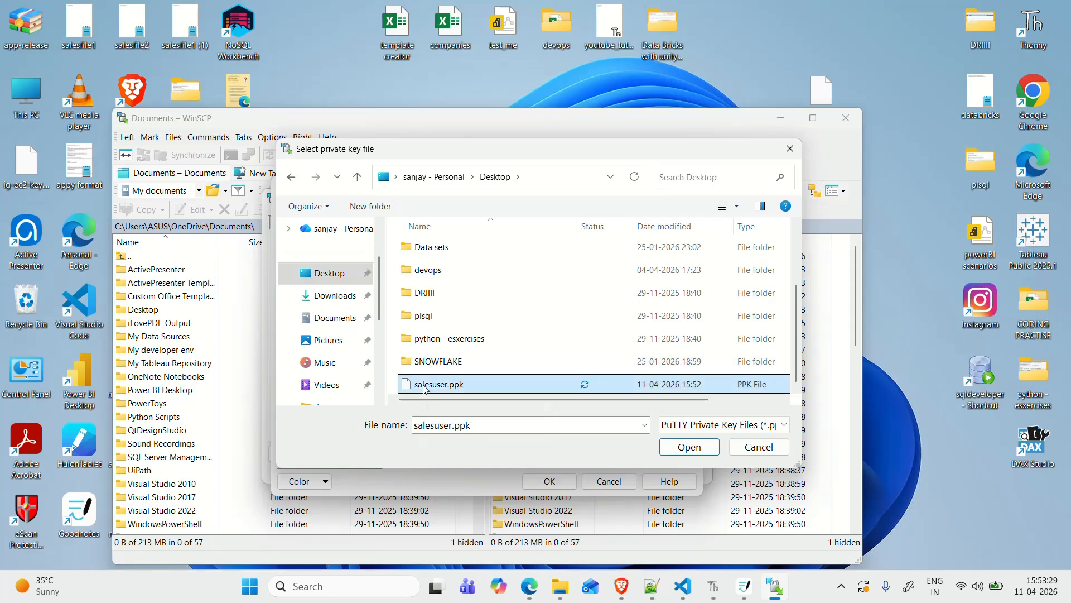
{"action": "left_click", "coordinate": [698, 451]}
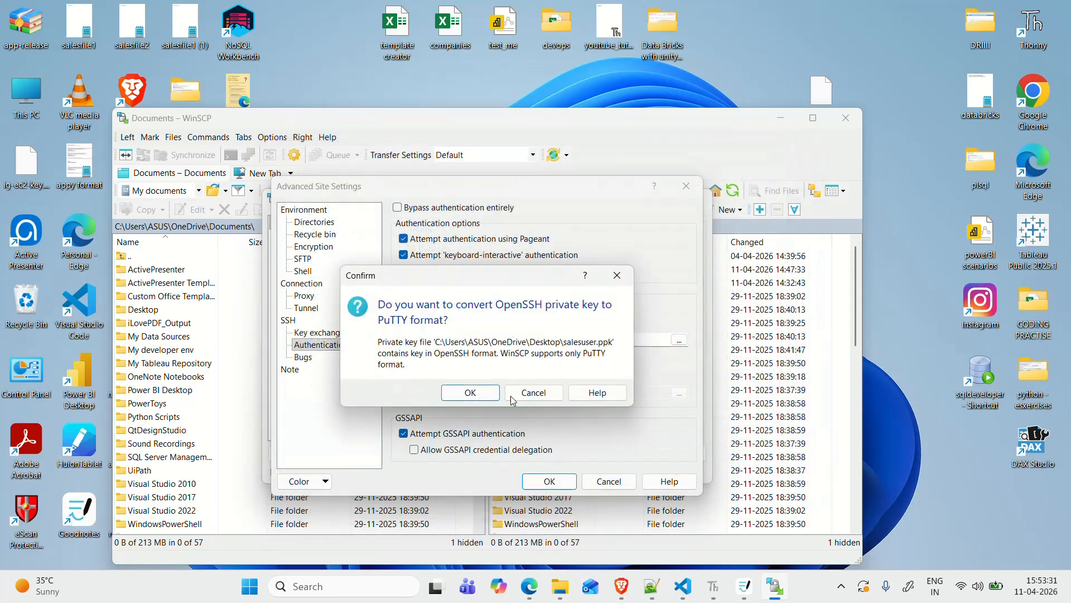
Convert the OpenSSH private key to PuTTY format, overwriting salesuser.ppk on the Desktop, and accept the advanced site settings.
{"action": "left_click", "coordinate": [485, 392]}
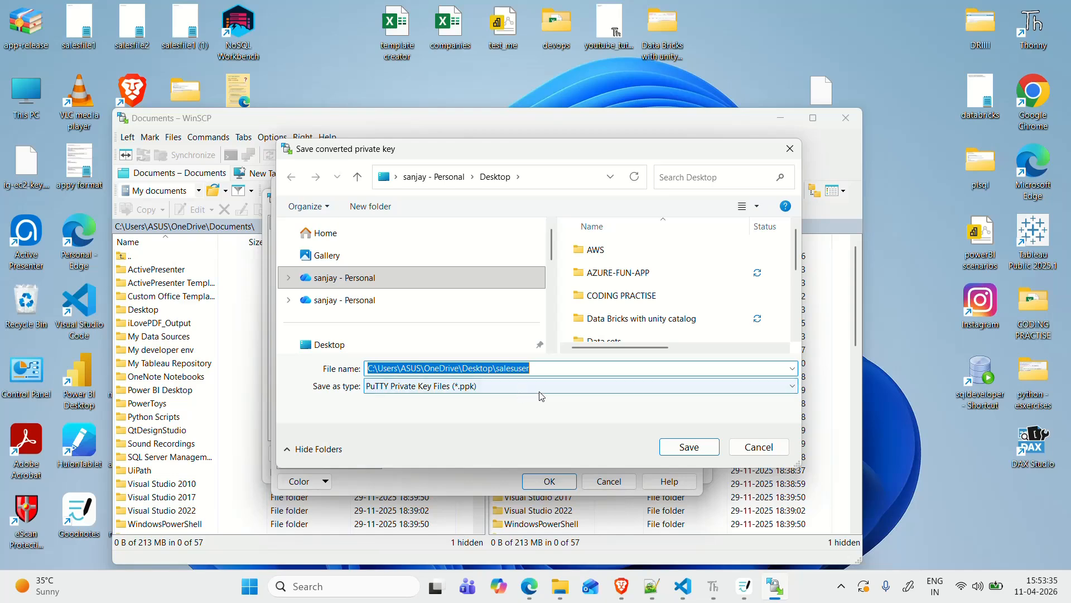
{"action": "left_click", "coordinate": [702, 452]}
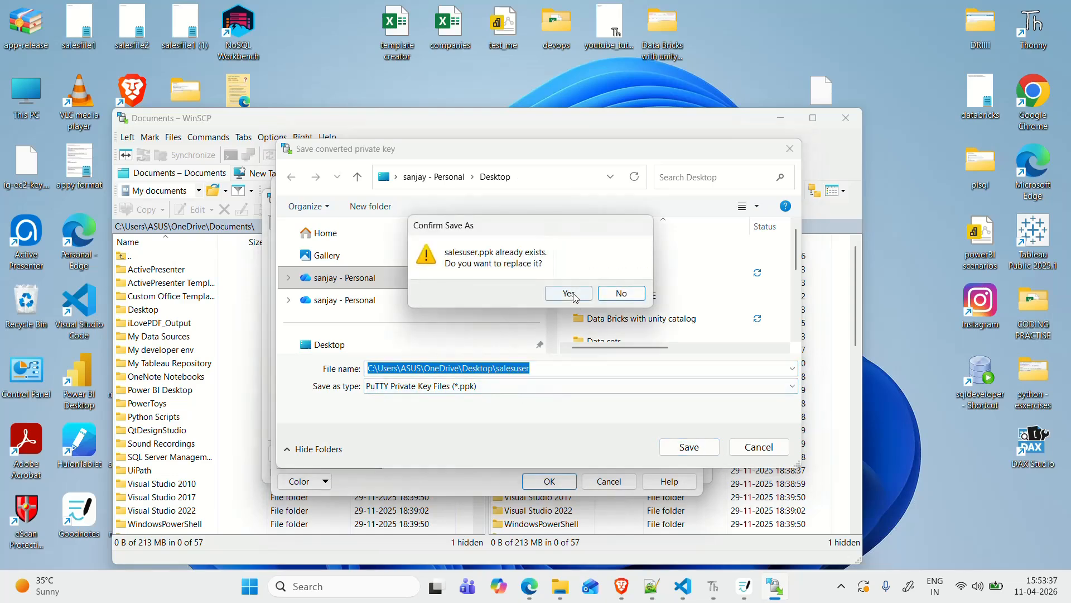
{"action": "left_click", "coordinate": [574, 294]}
{"action": "left_click", "coordinate": [535, 368]}
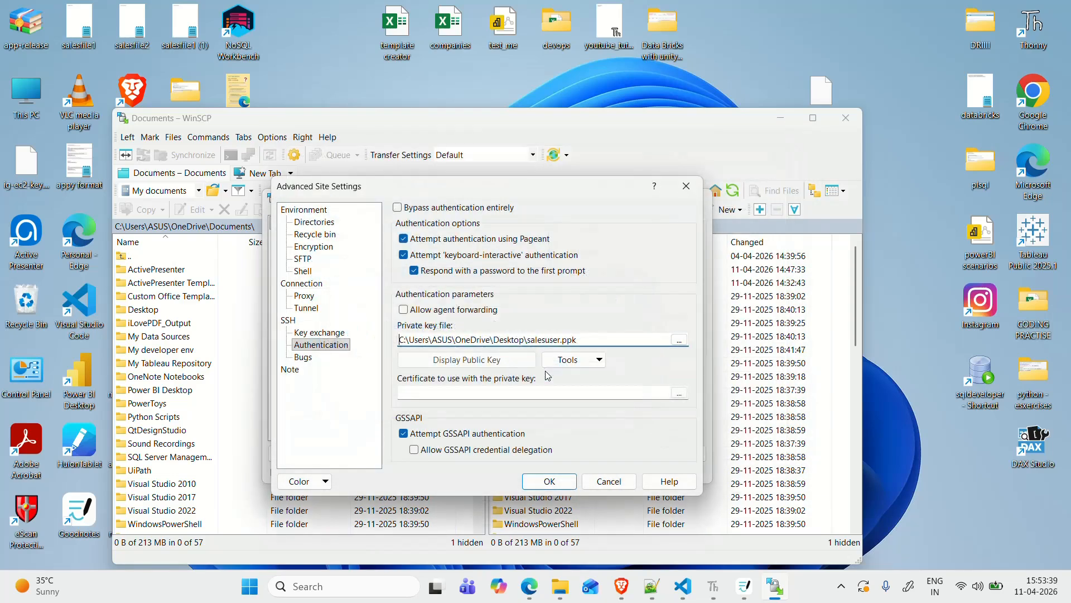
{"action": "left_click", "coordinate": [549, 482]}
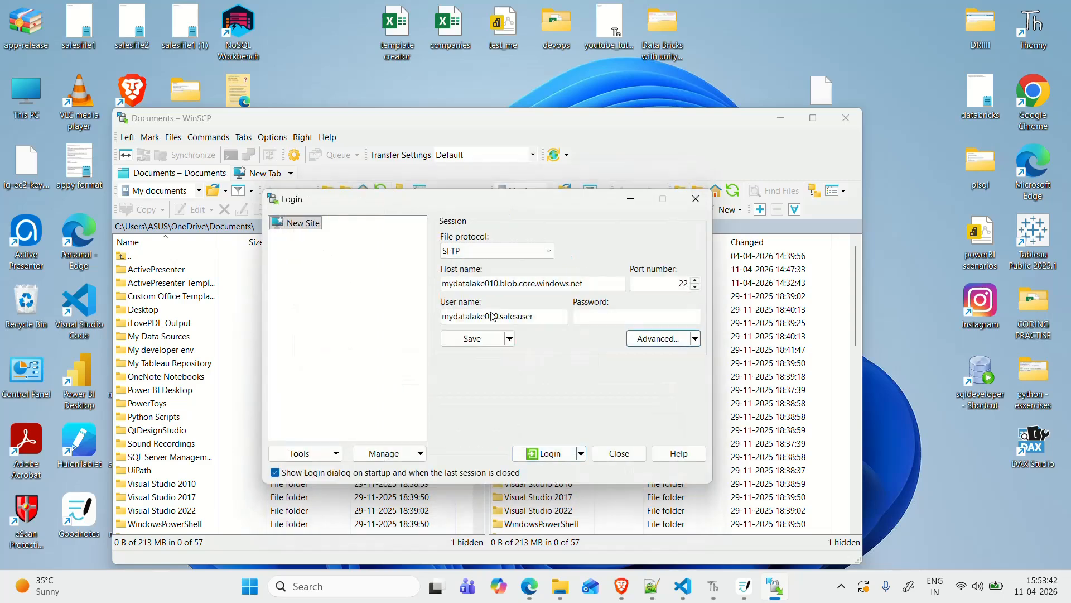
Log in to the SFTP session and view sales.csv from the remote sales_folder, closing the file after viewing it.
{"action": "left_click", "coordinate": [549, 454]}
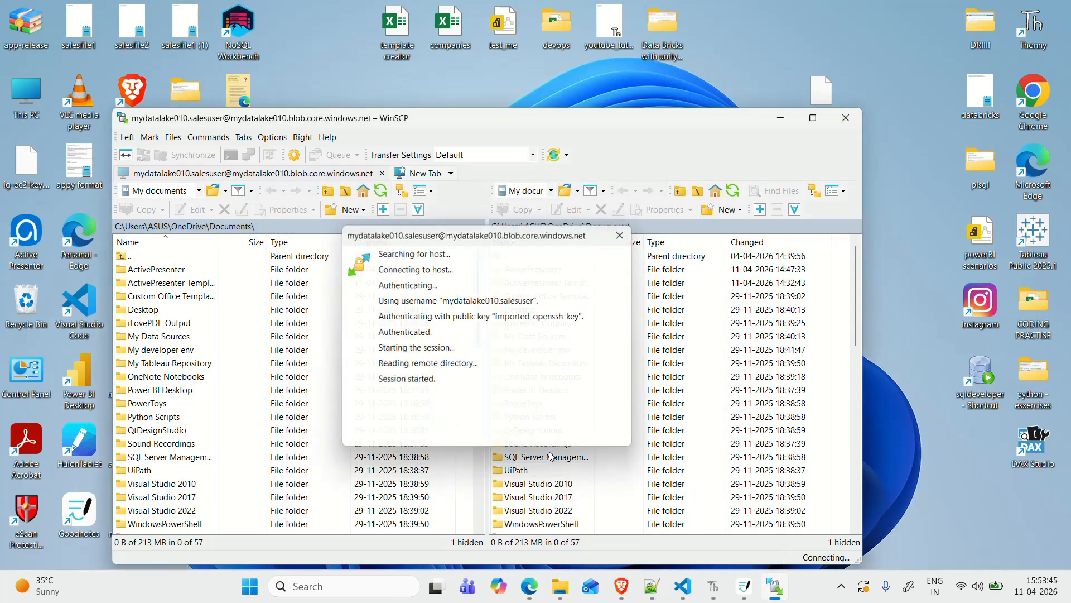
{"action": "double_click", "coordinate": [527, 269]}
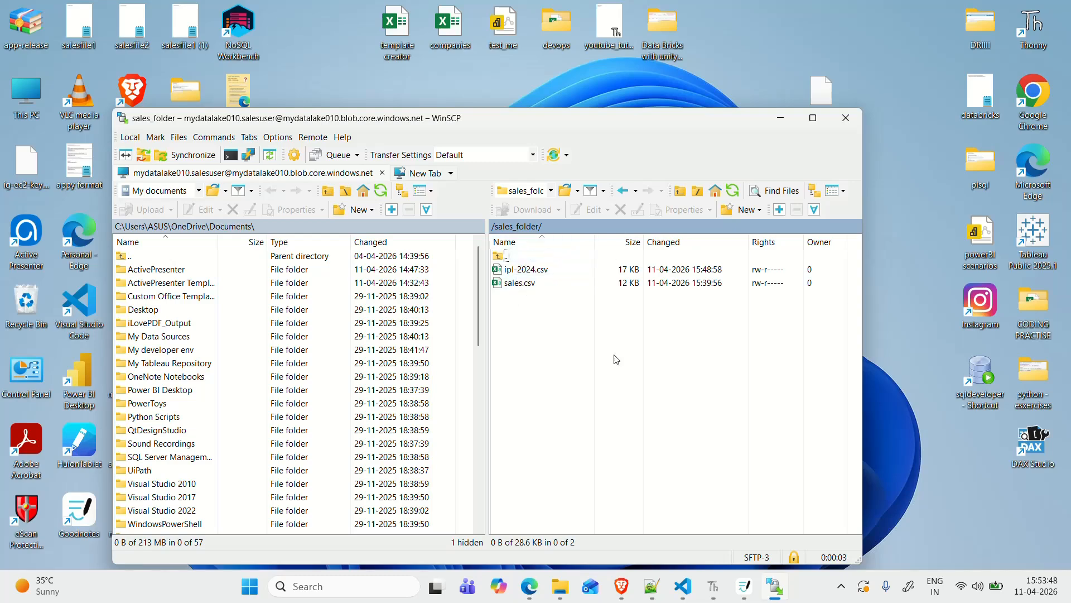
{"action": "left_click", "coordinate": [522, 285]}
{"action": "double_click", "coordinate": [523, 287]}
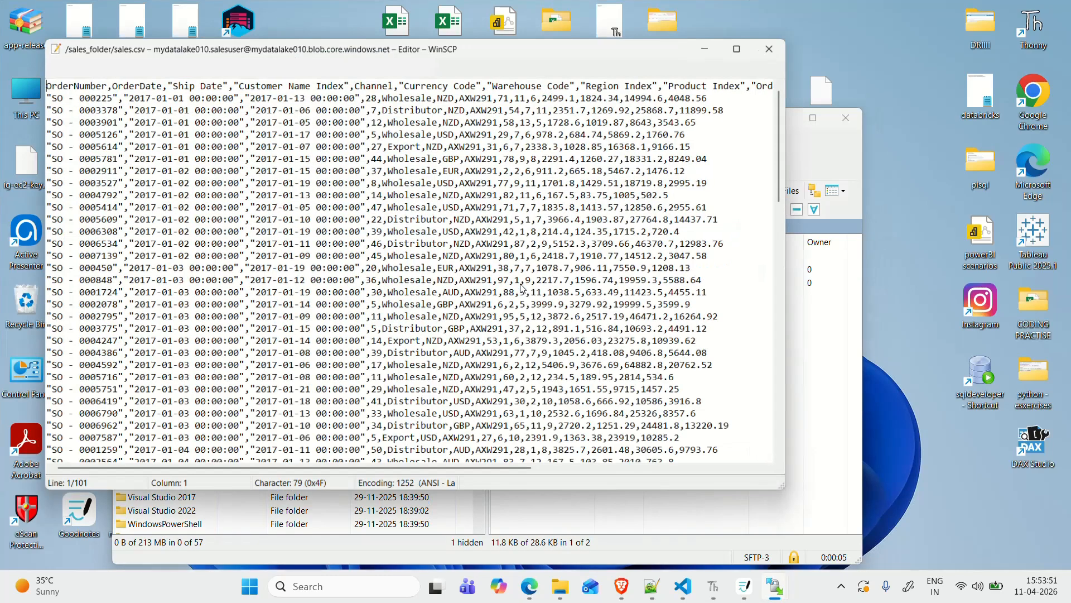
{"action": "left_click", "coordinate": [787, 38]}
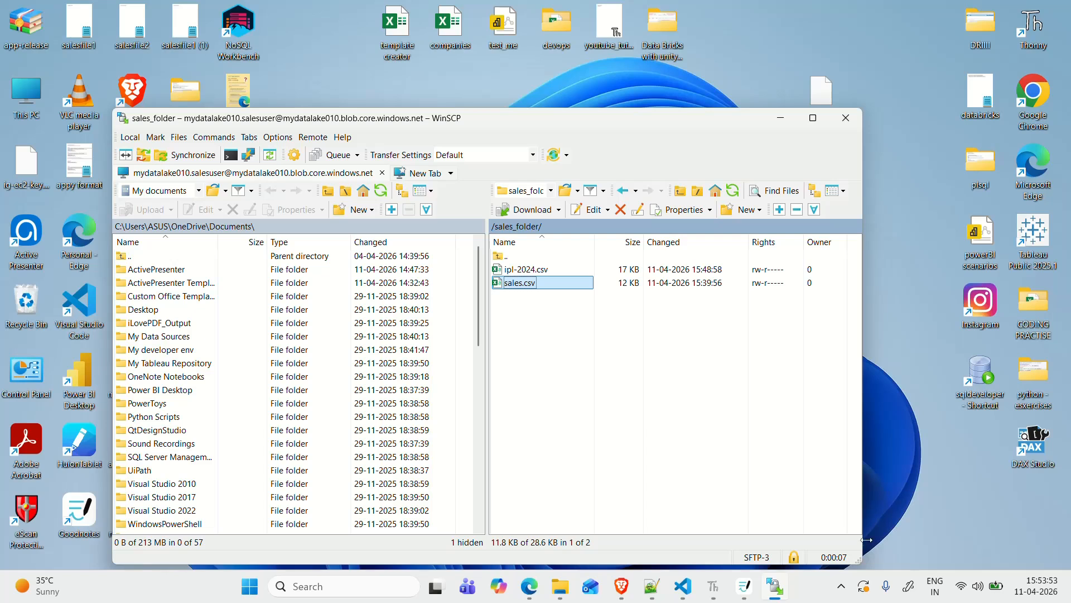
{"action": "left_click", "coordinate": [847, 592]}
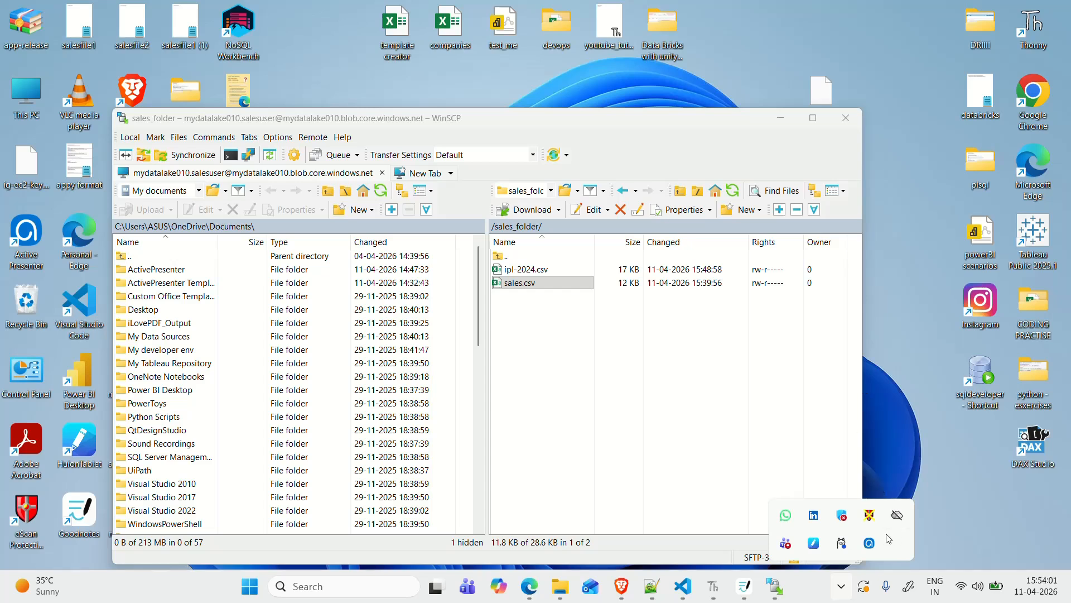
{"action": "left_click", "coordinate": [874, 546]}
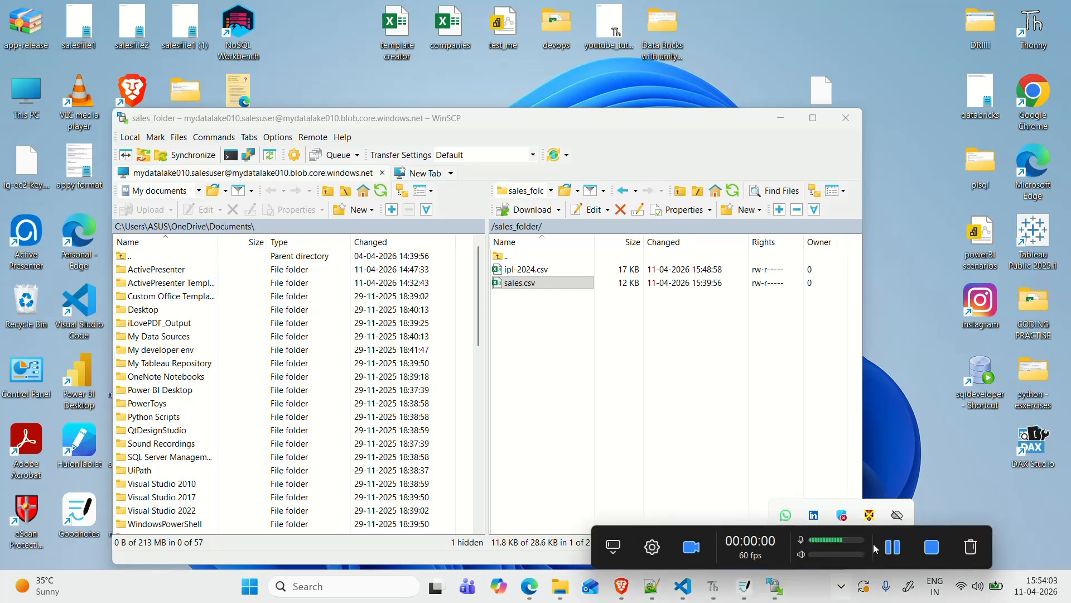